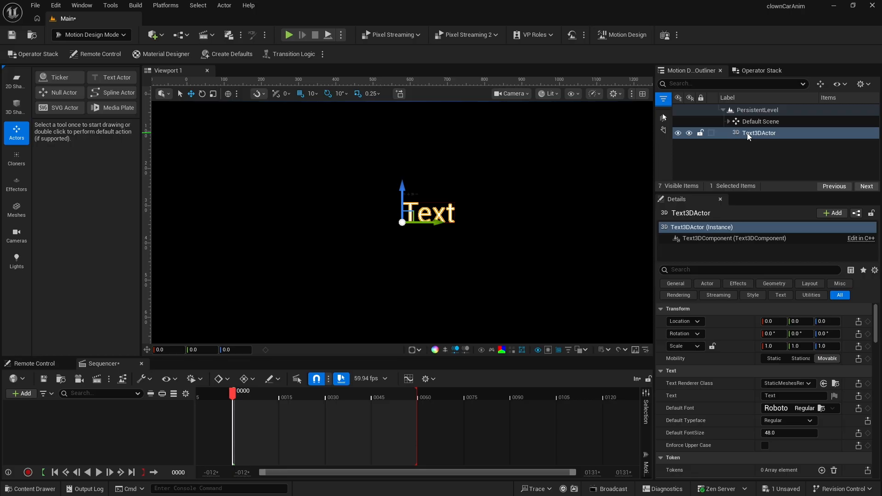
- Rename the Text3DActor to C_BG
left_click(747, 134)
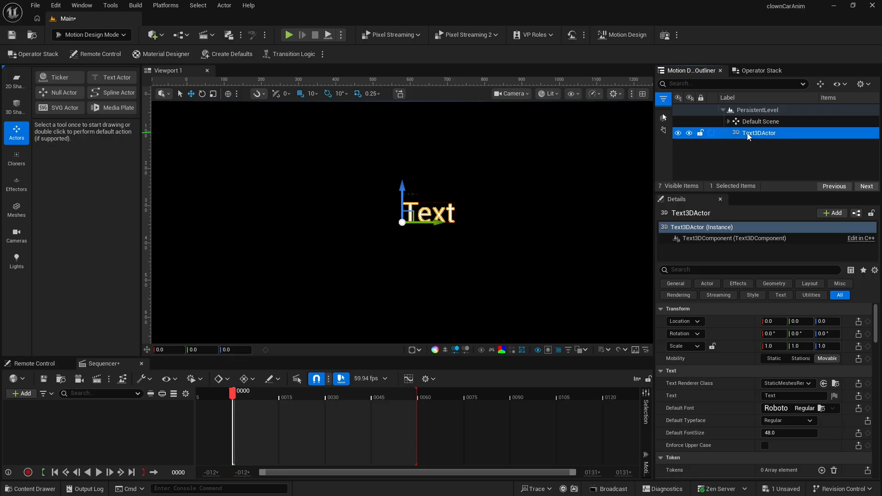
left_click(752, 135)
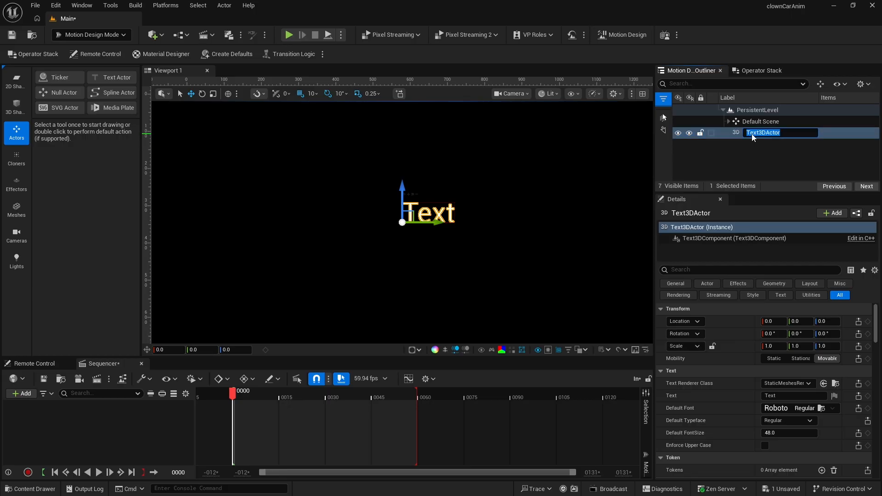
type("C_BG")
key("Return")
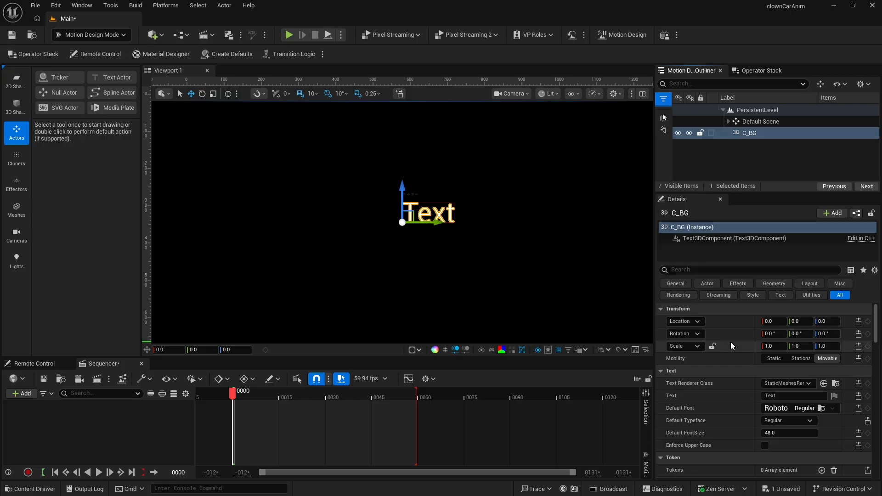
- Set the actor's text to C and its default font to ShowcardGothic
left_click(775, 396)
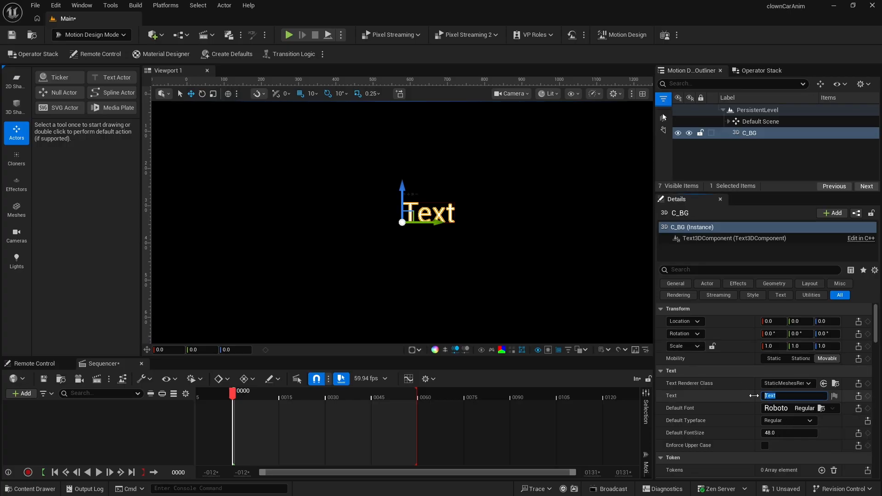
type("C")
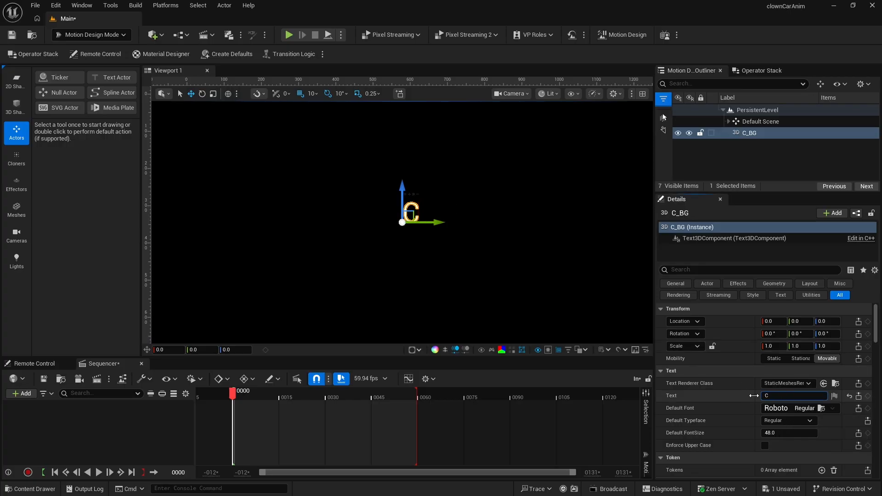
left_click(781, 408)
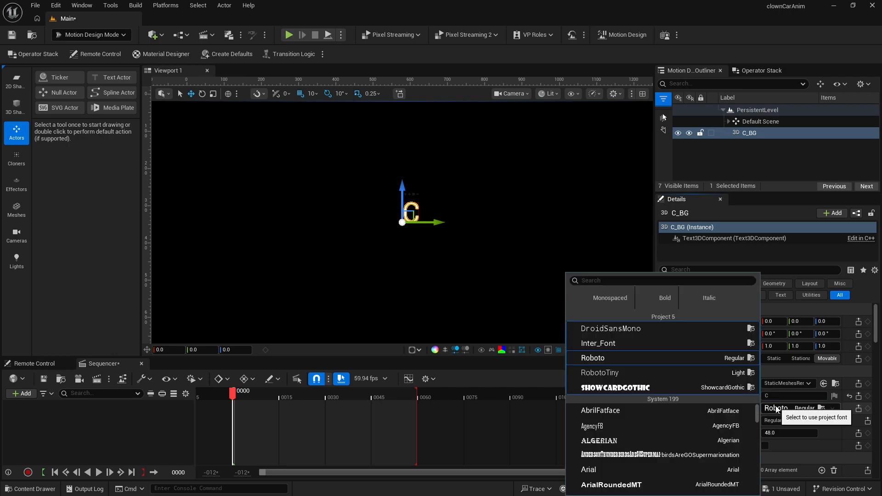
left_click(613, 388)
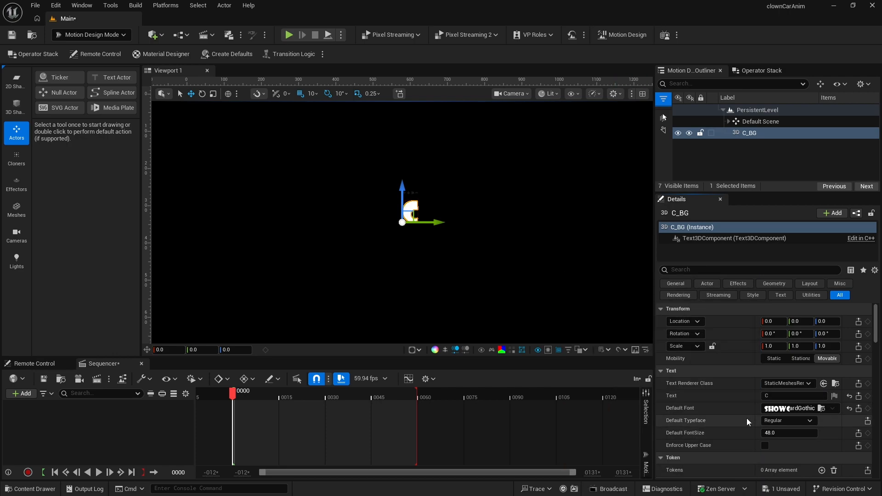
- Set the default font size to 120
left_click(771, 432)
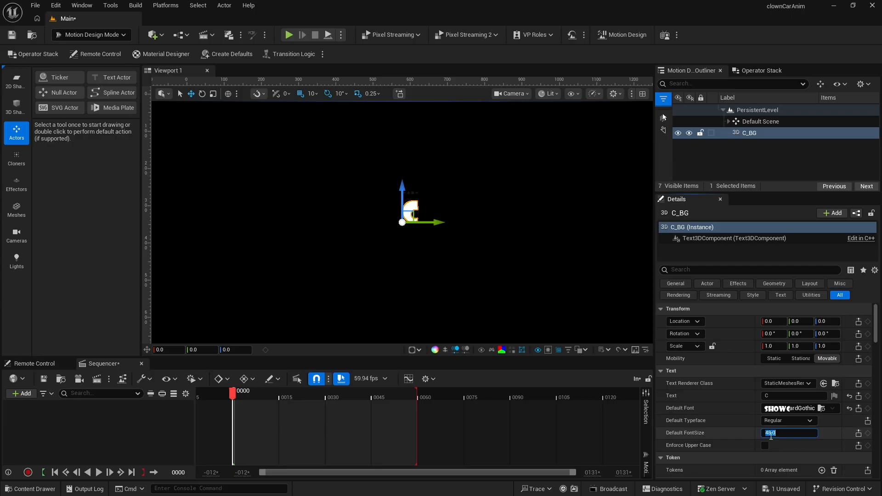
type("120")
key("Return")
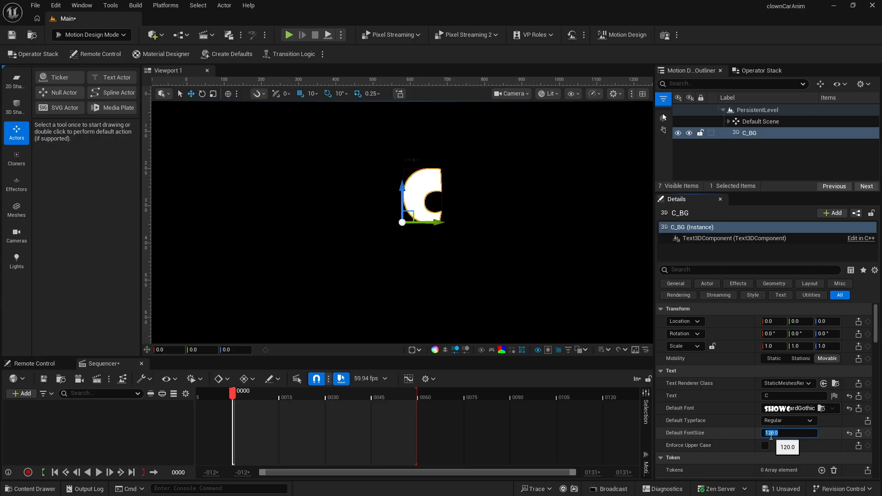
- Center the text's horizontal and vertical alignment
scroll(730, 415, "down", 5)
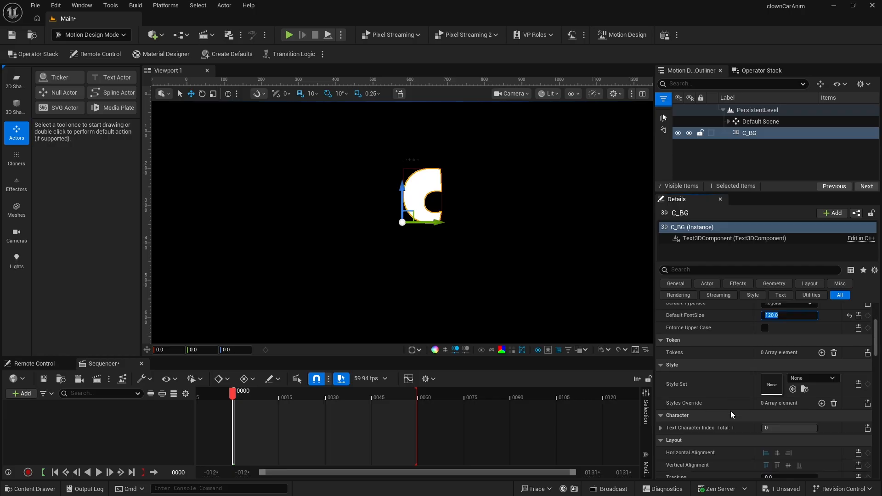
scroll(731, 411, "down", 2)
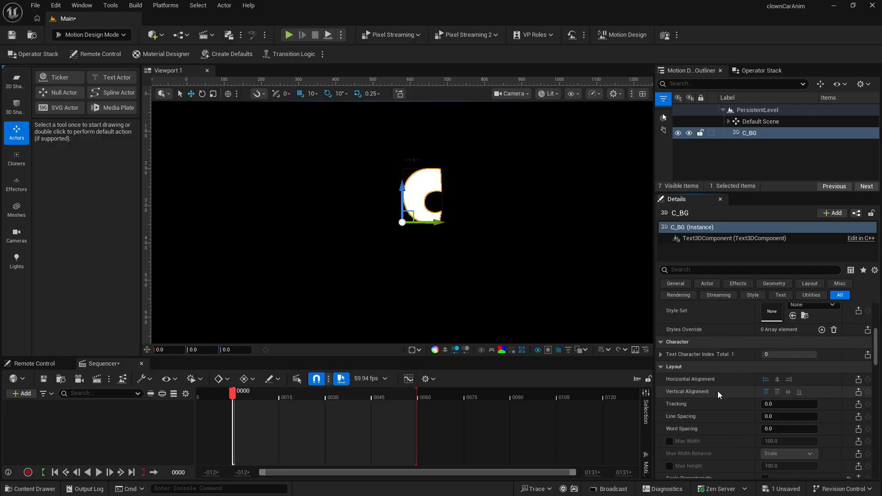
left_click(777, 380)
left_click(788, 392)
- Set the text geometry's extrude to 30 and bevel to 15
scroll(730, 398, "down", 3)
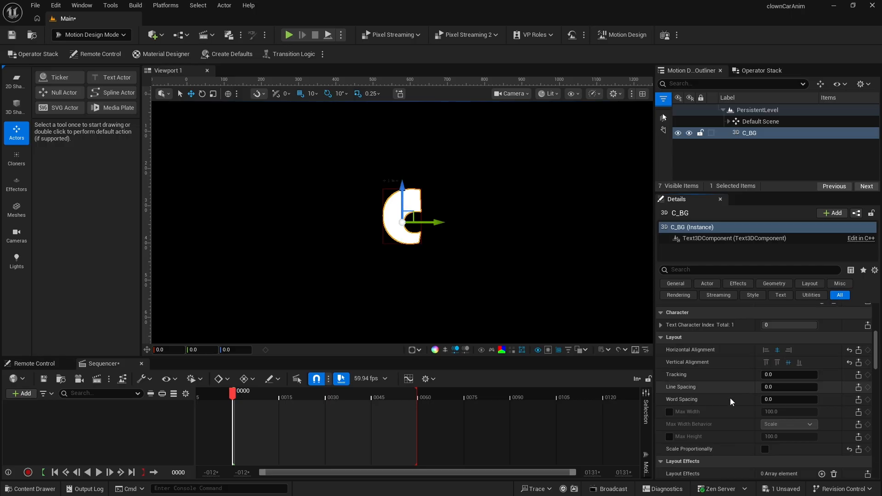
scroll(731, 398, "down", 1)
scroll(730, 398, "down", 1)
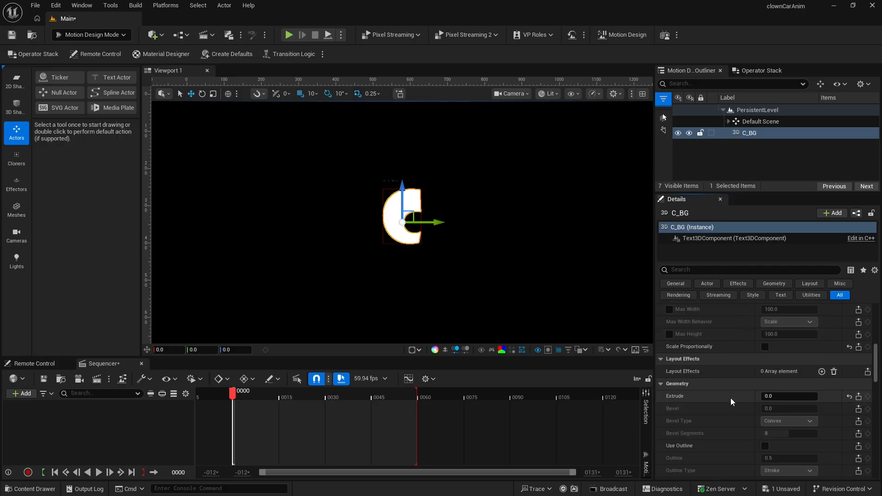
left_click(770, 398)
type("30")
key("Return")
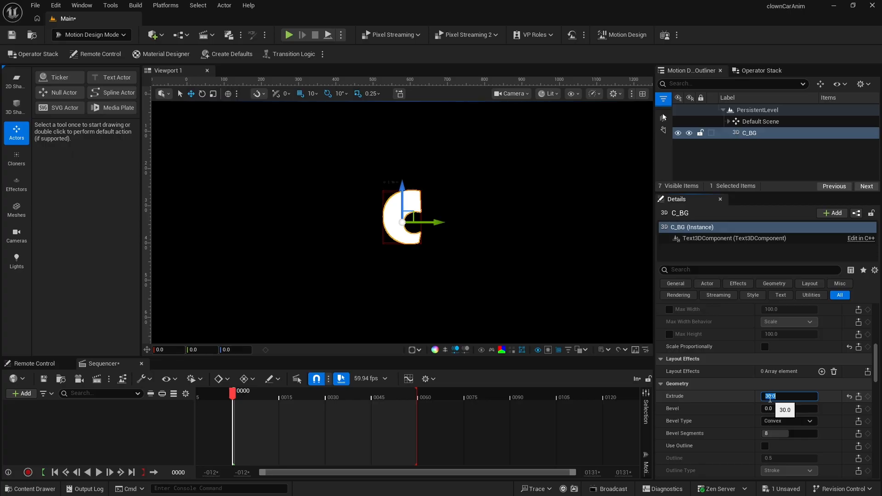
left_click(767, 409)
type("15")
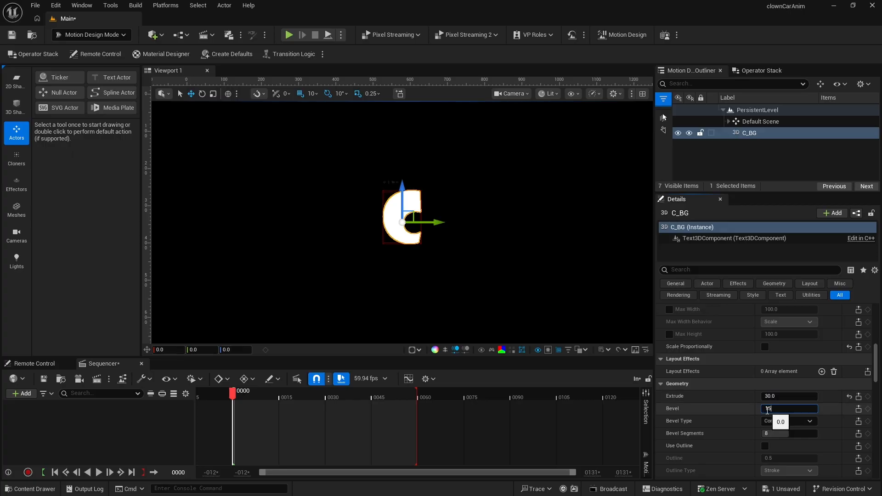
key("Return")
- Open the Material Designer and create a new PBR material for the front material
scroll(722, 400, "down", 3)
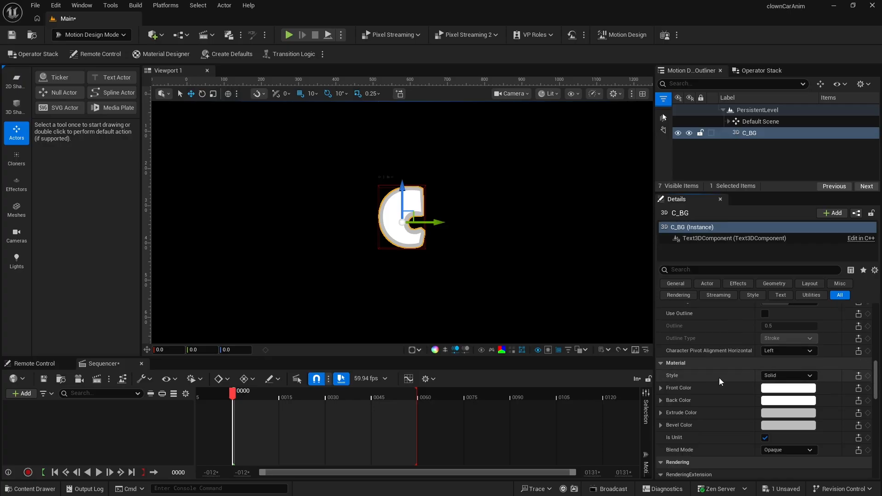
scroll(719, 378, "up", 3)
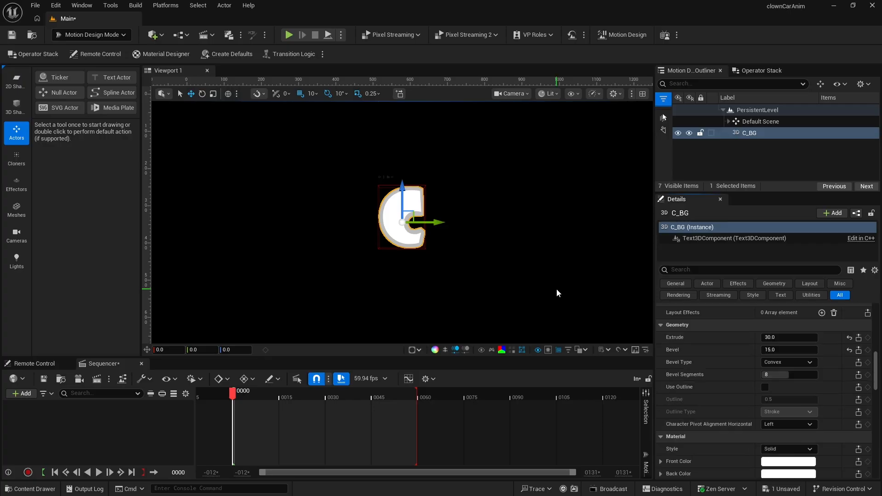
left_click(161, 54)
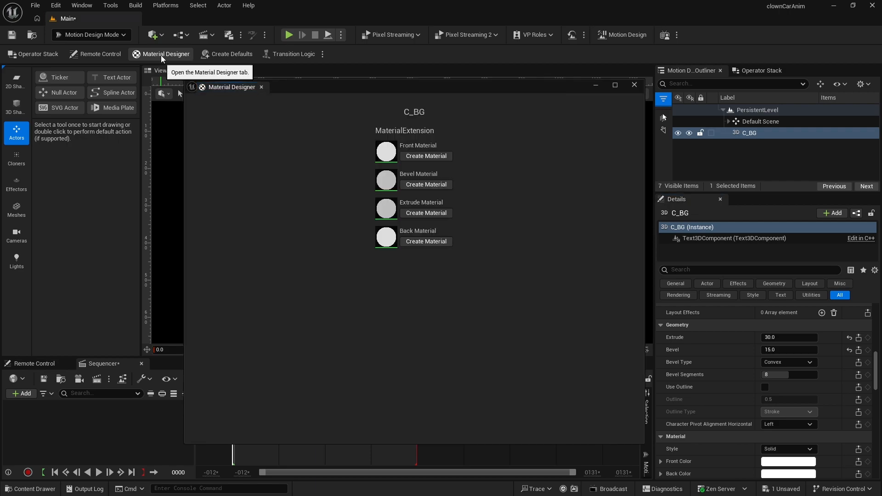
left_click(420, 156)
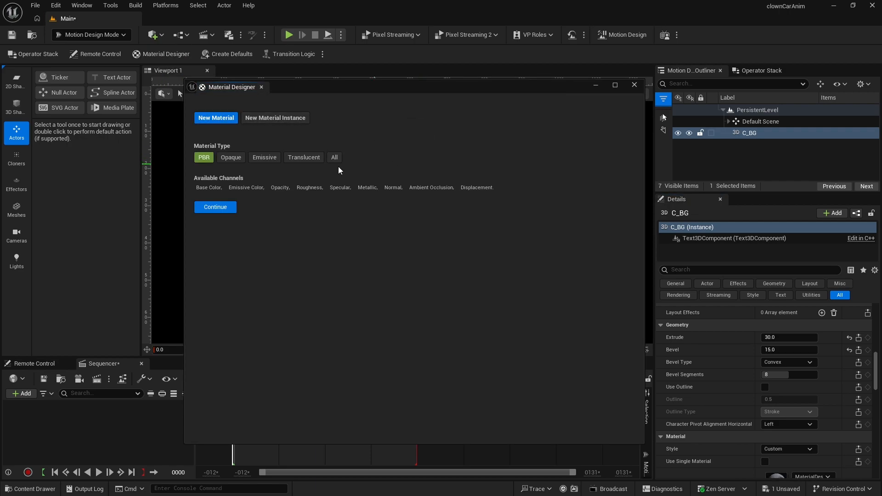
left_click(218, 208)
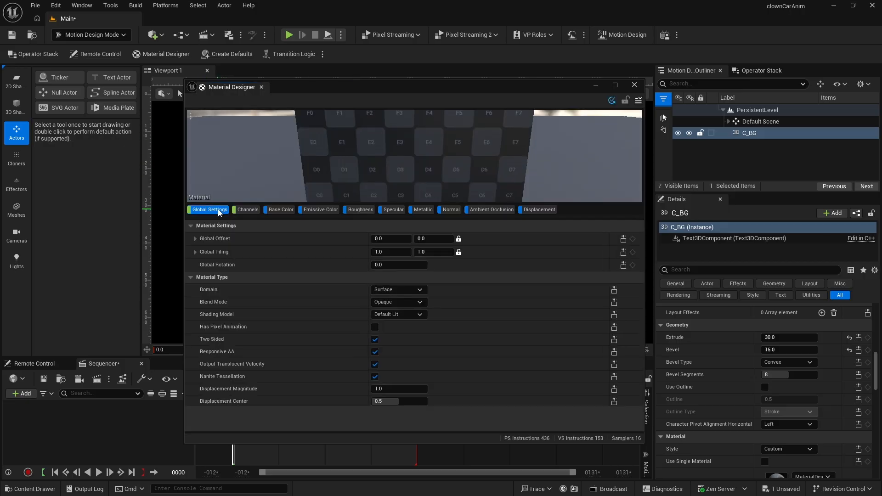
- Change the Base Color layer's source to a solid color and set it to white
left_click(278, 210)
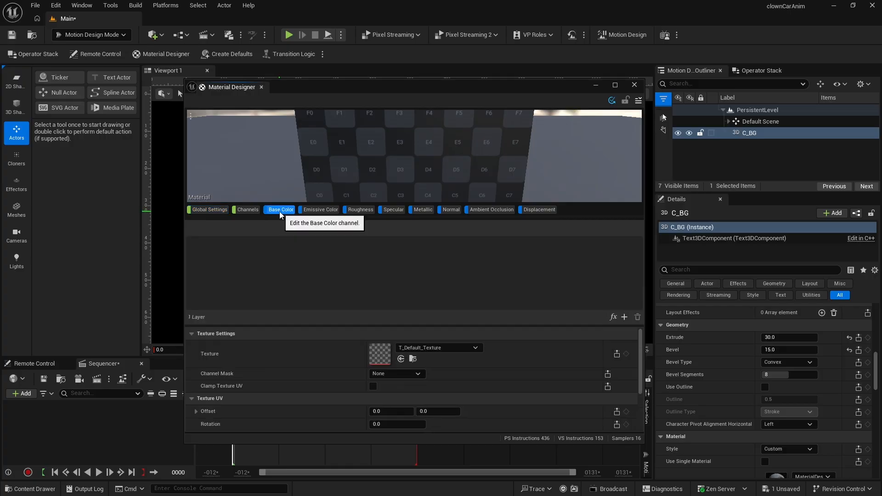
left_click(207, 258)
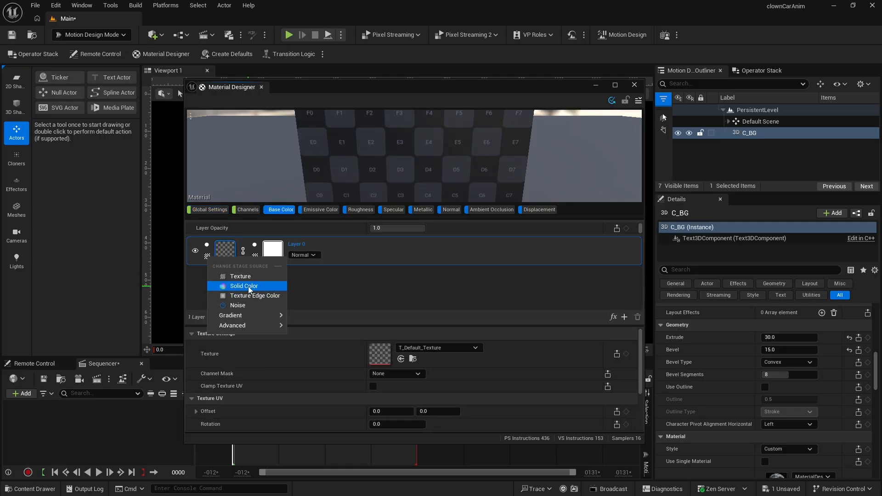
left_click(248, 286)
left_click(395, 359)
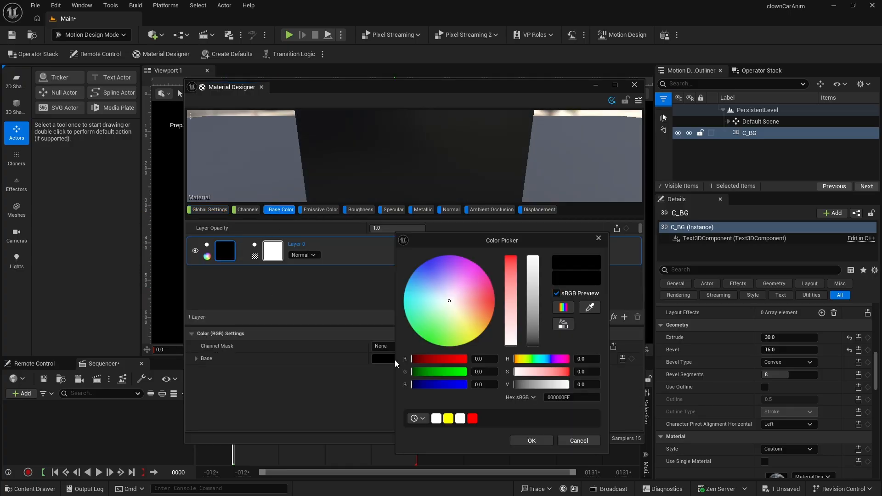
left_click(461, 418)
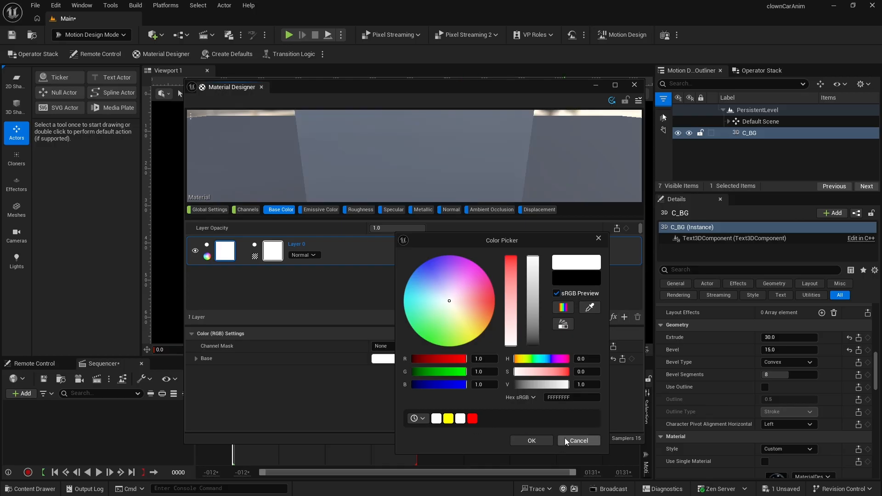
left_click(542, 440)
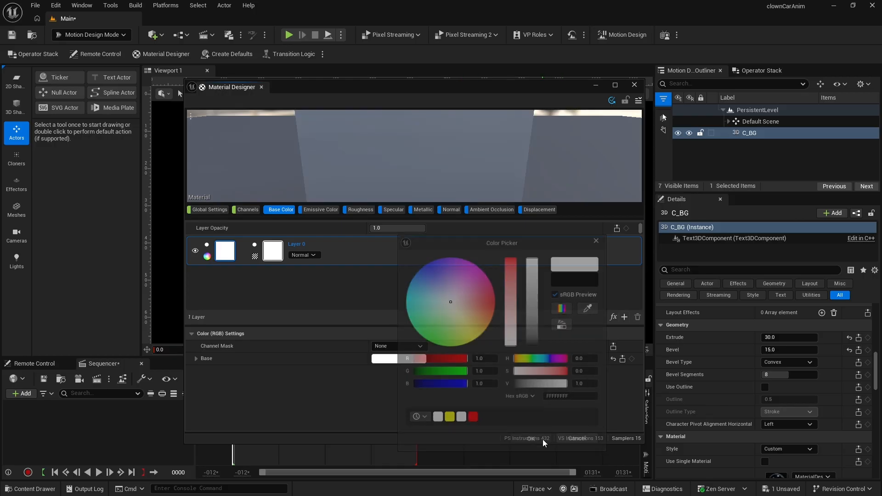
- Save the material as a new Material Designer asset named MD_White in a new Content folder called Materials
left_click(638, 100)
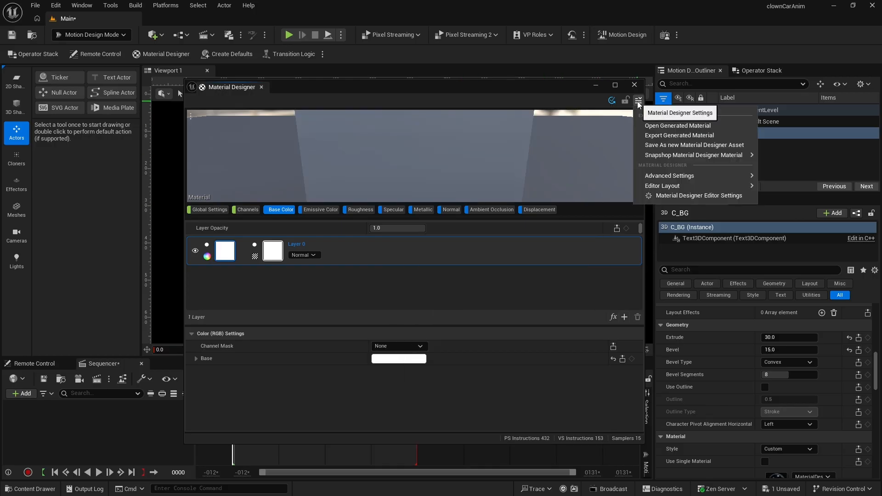
left_click(652, 145)
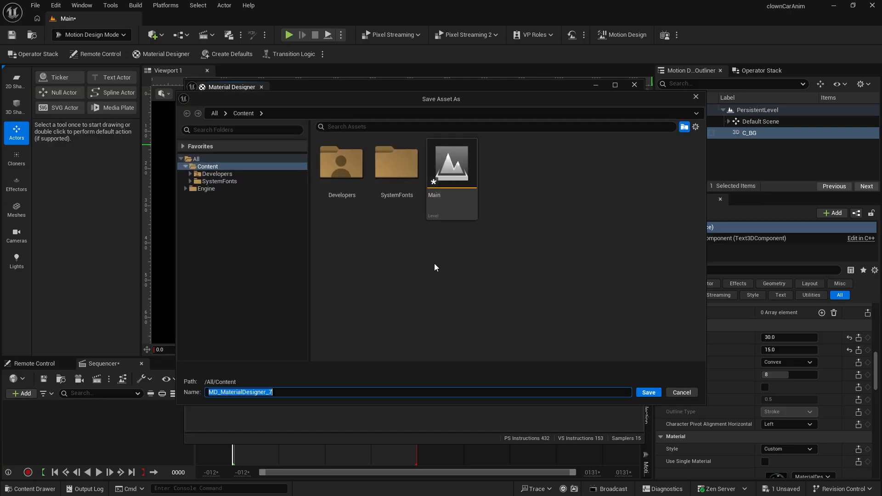
right_click(402, 269)
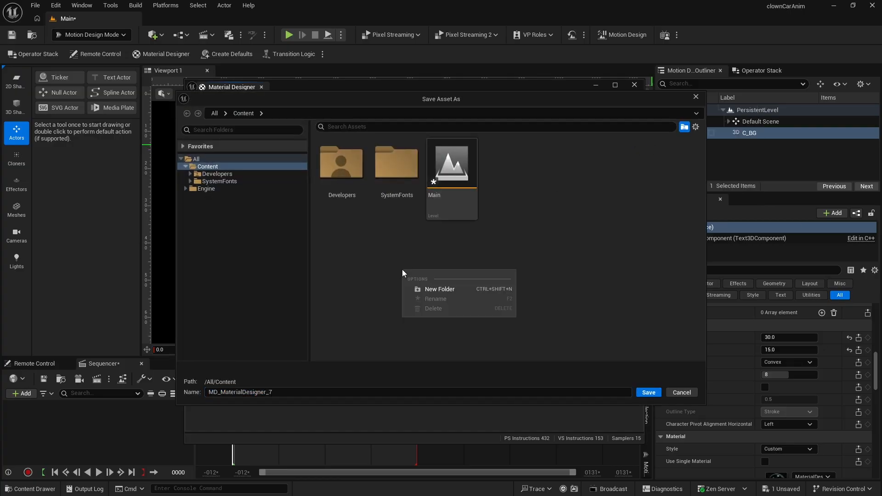
left_click(449, 288)
type("Mat")
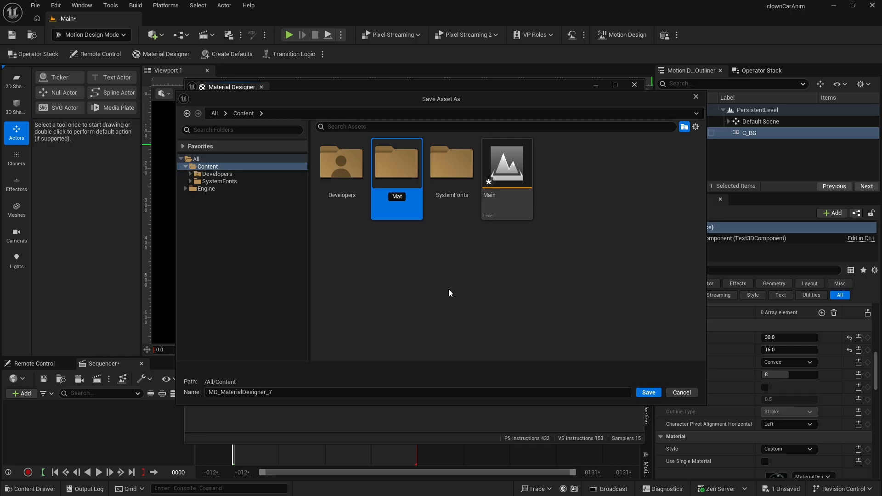
type("erials")
key("Return")
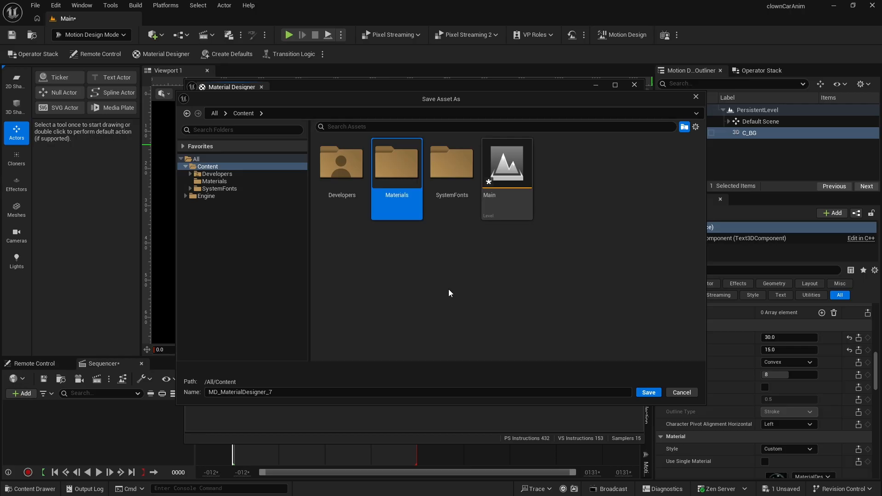
double_click(402, 193)
type("MD_White")
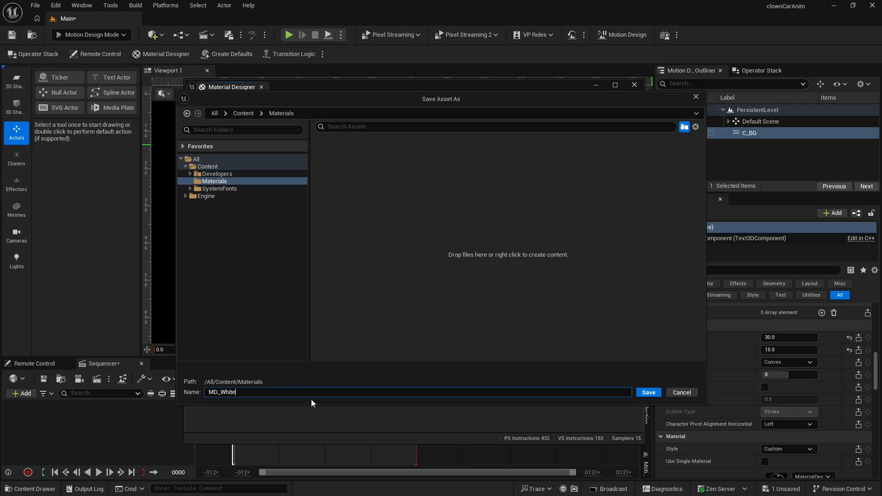
key("Return")
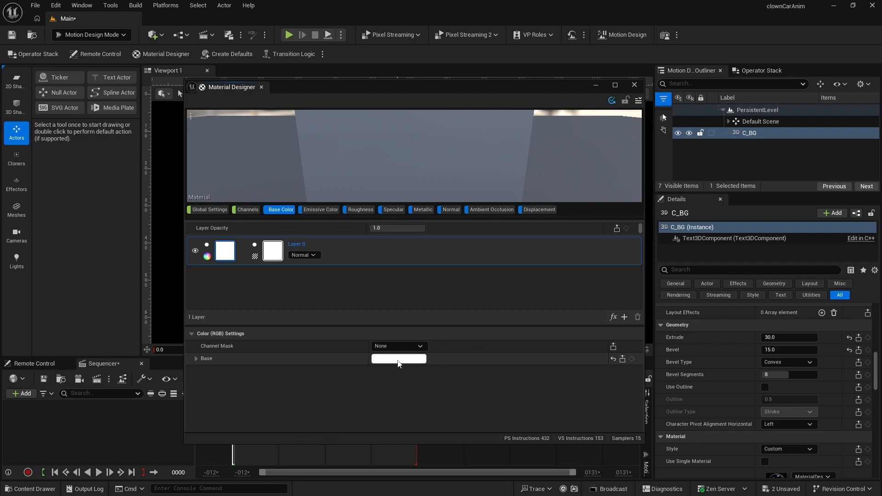
- Set the Base Color layer's solid color to red, FF0000FF
left_click(398, 361)
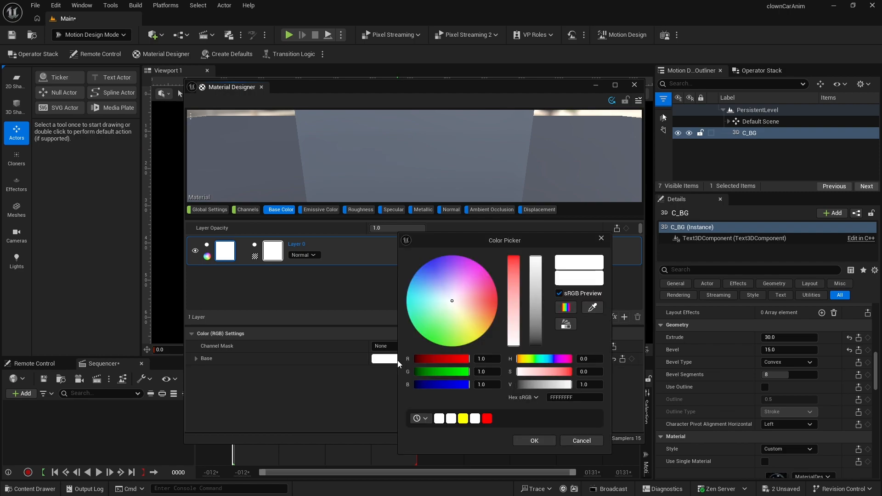
left_click_drag(514, 287, 514, 255)
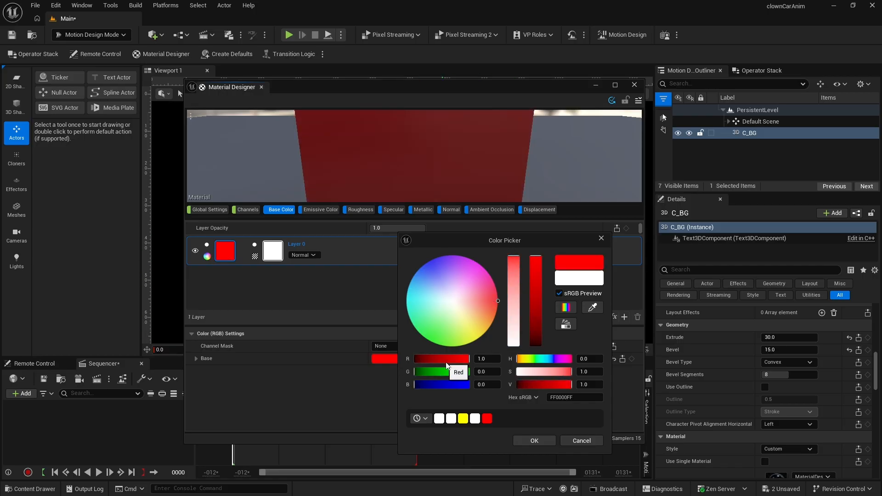
left_click(535, 440)
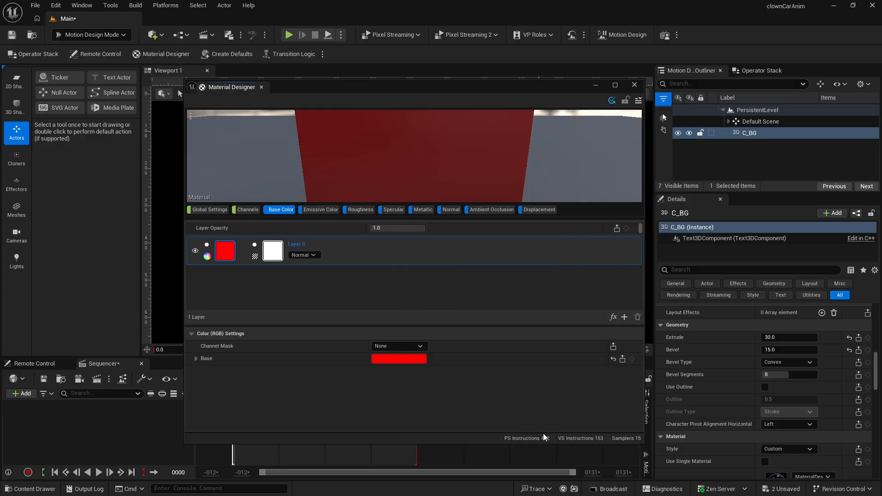
- Save the red material as a new Material Designer asset named MD_Red in the Materials folder
left_click(639, 101)
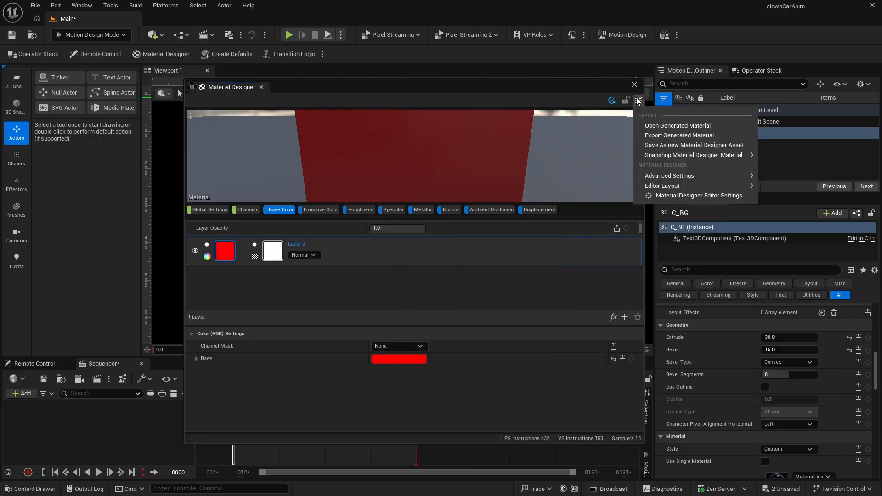
left_click(652, 145)
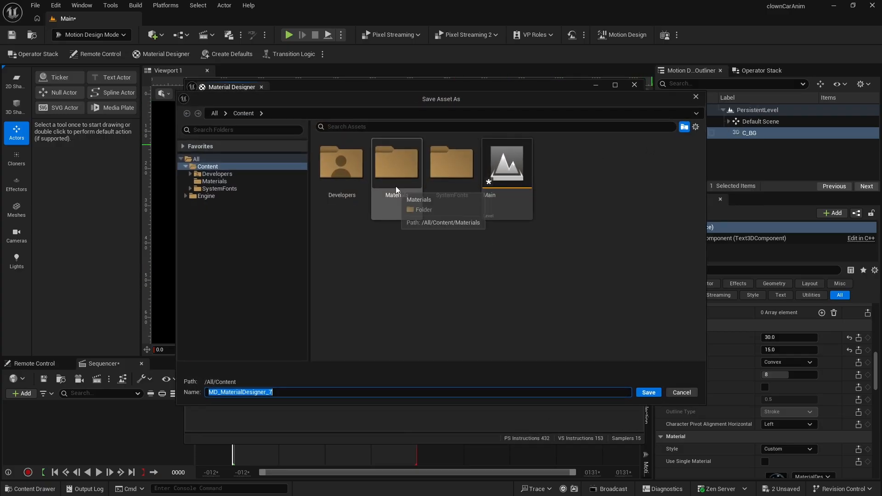
double_click(396, 186)
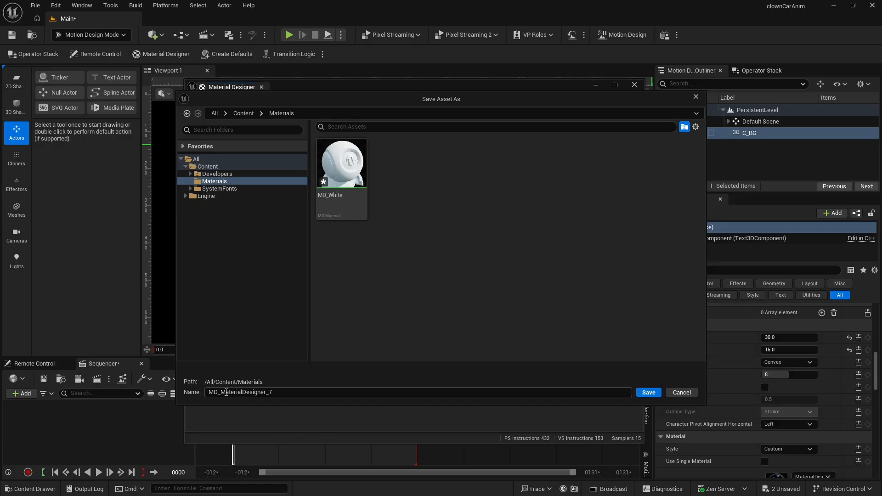
left_click_drag(223, 393, 302, 392)
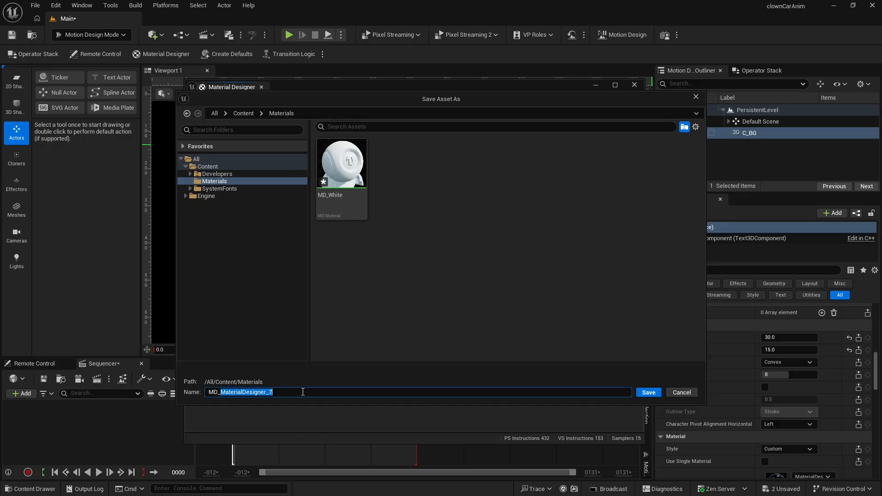
type("Red")
key("Return")
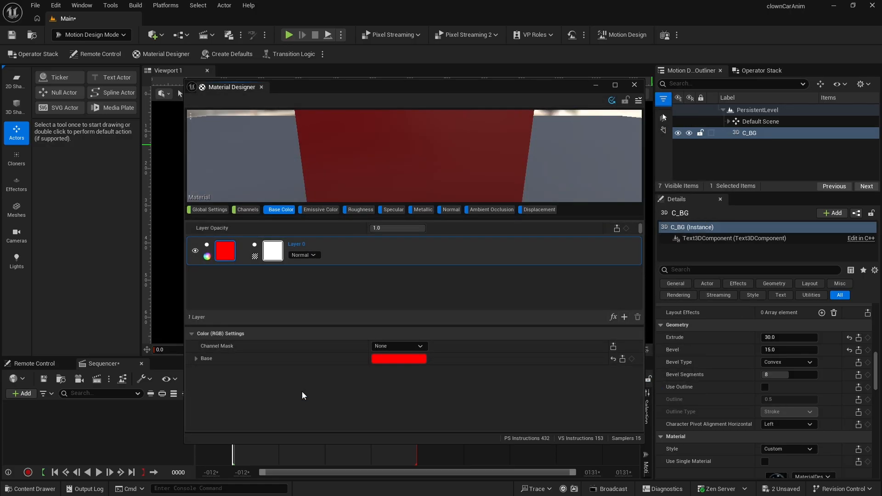
- Set the Base Color layer's solid color to yellow, FFFF00FF
left_click(396, 359)
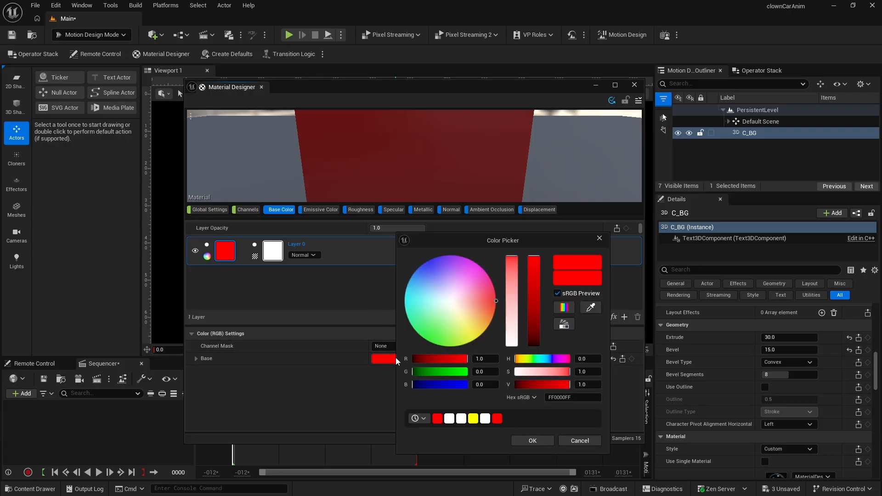
left_click_drag(426, 371, 487, 374)
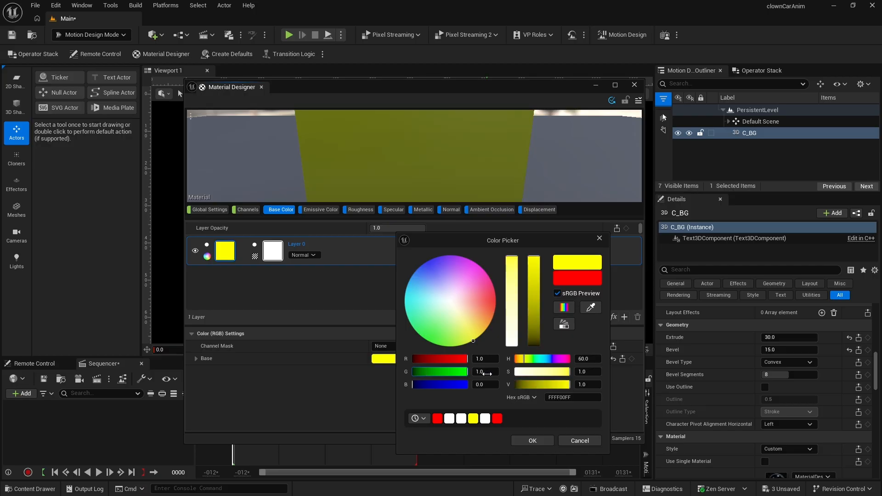
left_click(535, 440)
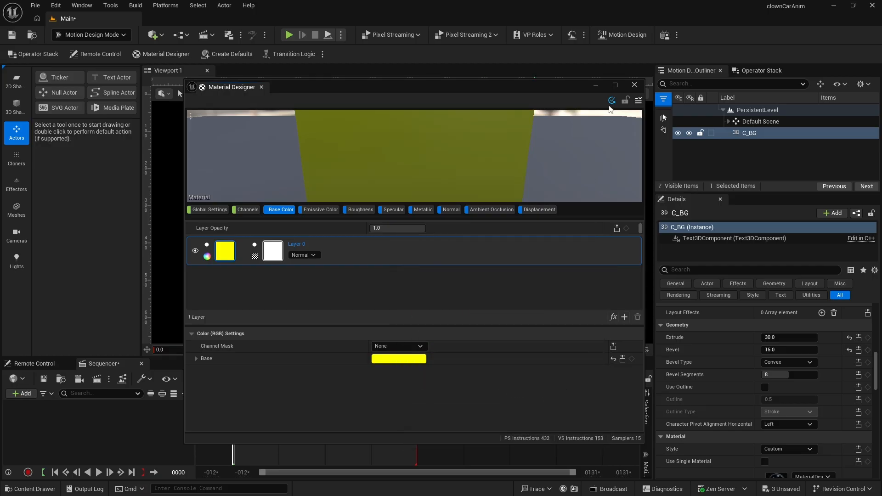
- Save the yellow material as a new Material Designer asset named MD_Yellow in the Materials folder
left_click(639, 101)
left_click(649, 146)
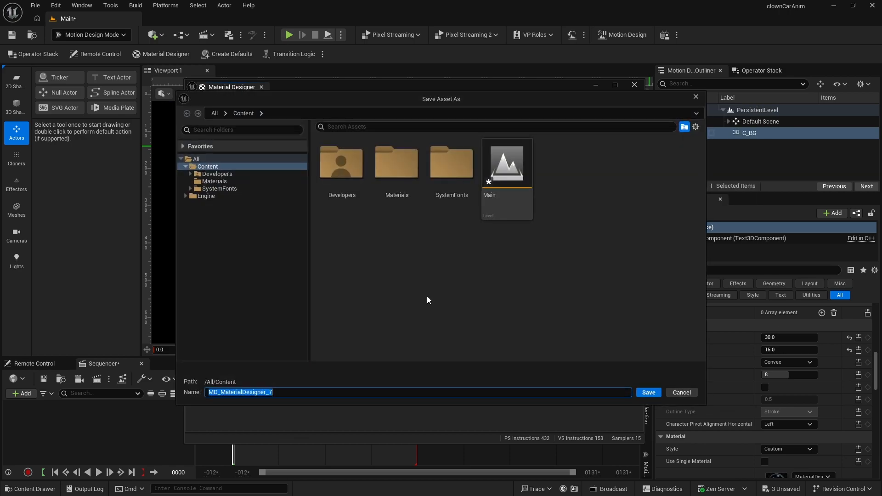
double_click(398, 170)
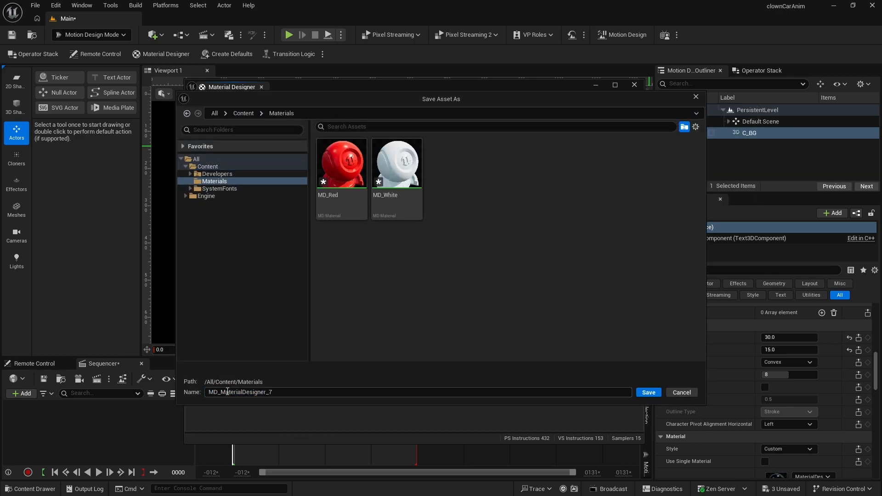
left_click_drag(222, 392, 294, 396)
key("BackSpace")
type("Yellow")
key("Return")
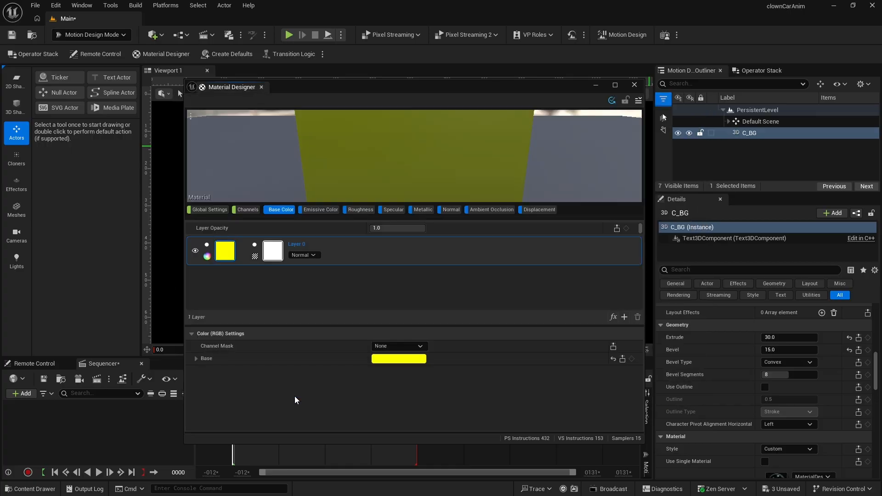
- Close the Material Designer and save the MD_Red, MD_White and MD_Yellow assets in the Materials folder
left_click(631, 84)
left_click(30, 489)
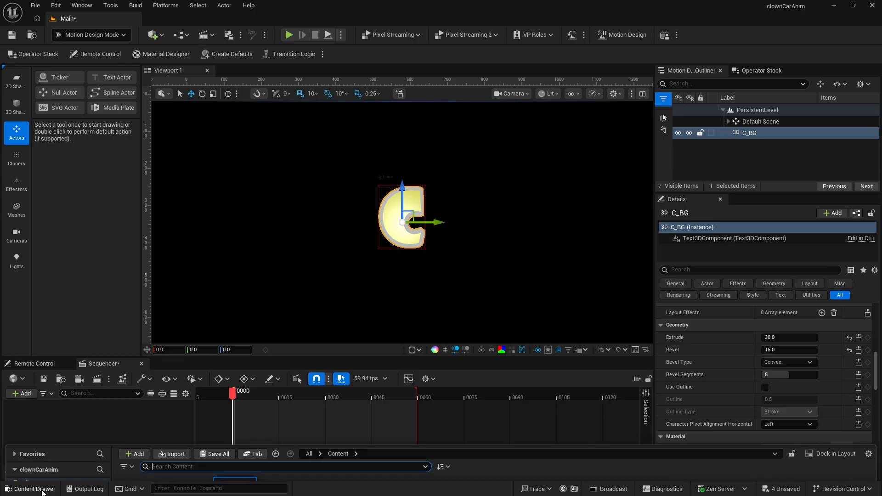
double_click(138, 375)
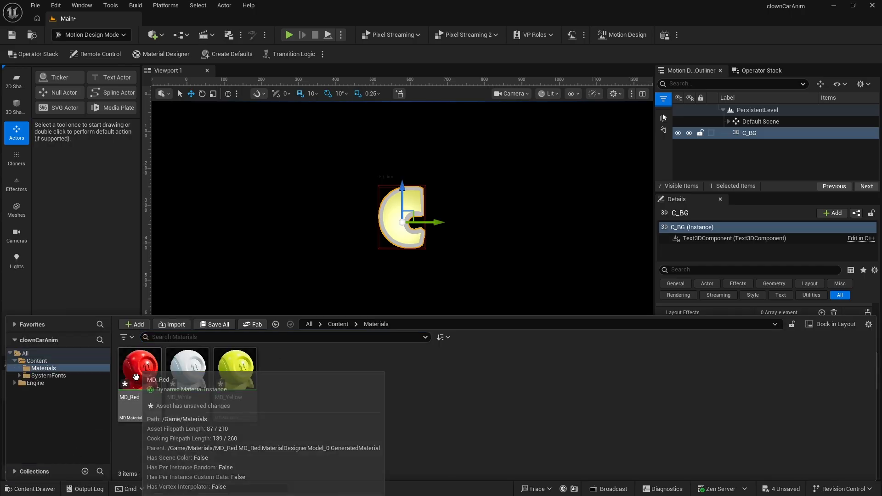
left_click(138, 411)
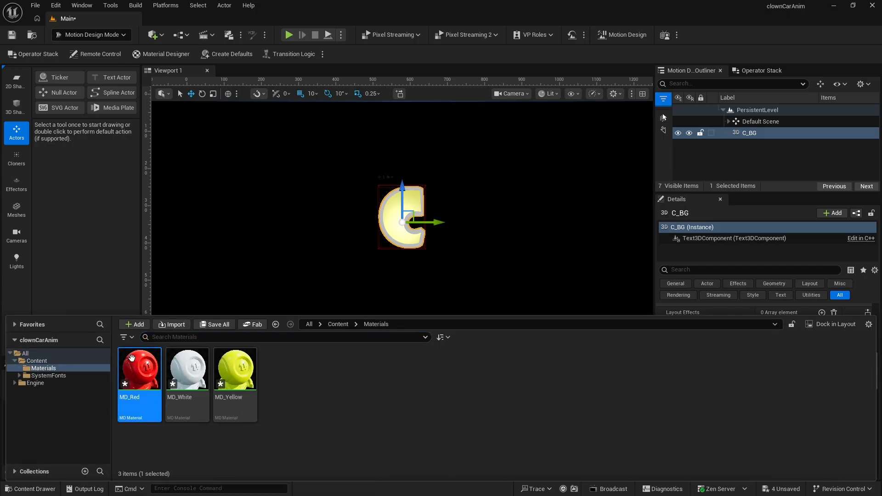
left_click(227, 376, "shift")
key("ctrl+s")
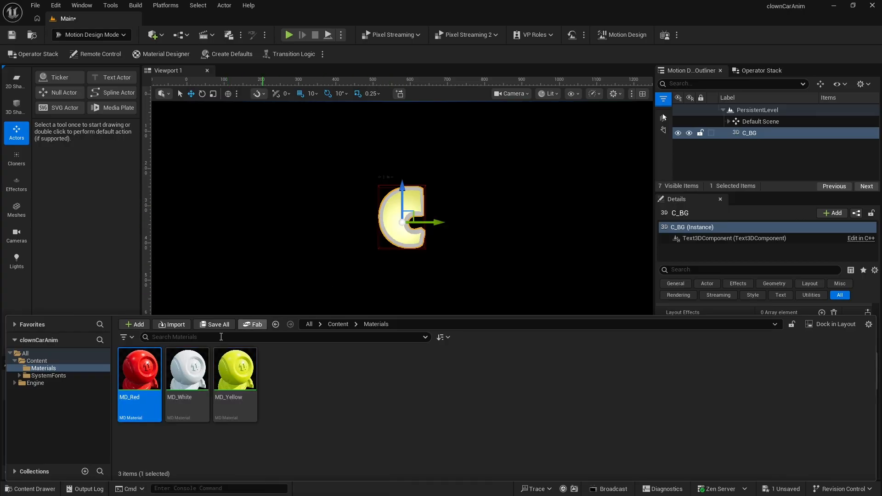
- Assign MD_Red to the C_BG text's front, bevel, extrude and back materials
left_click(134, 366)
left_click(118, 259)
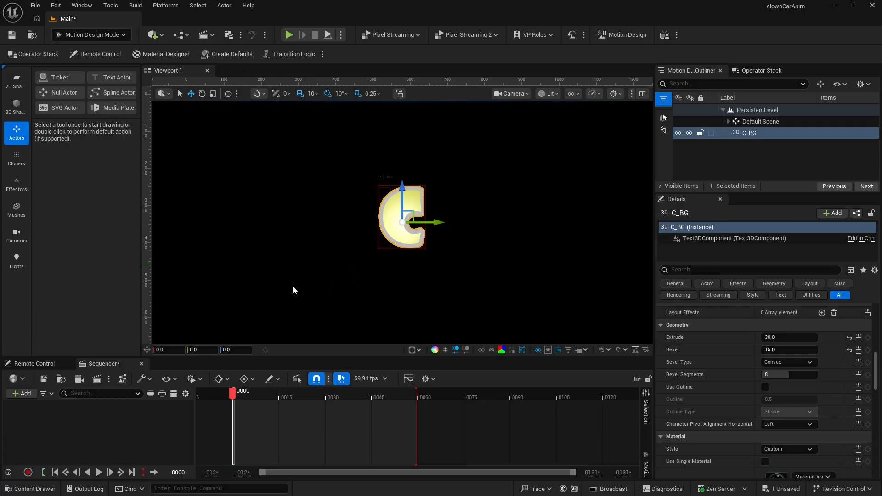
scroll(737, 379, "down", 5)
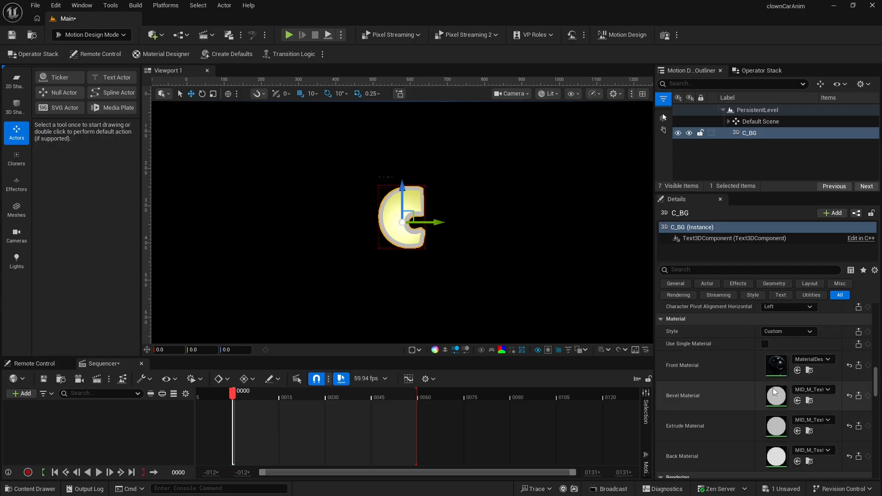
left_click(798, 370)
left_click(798, 401)
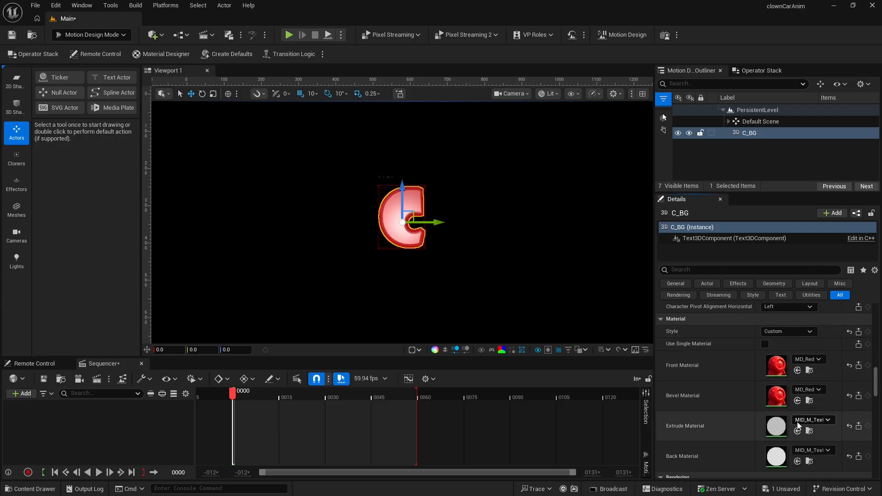
left_click(797, 432)
left_click(798, 462)
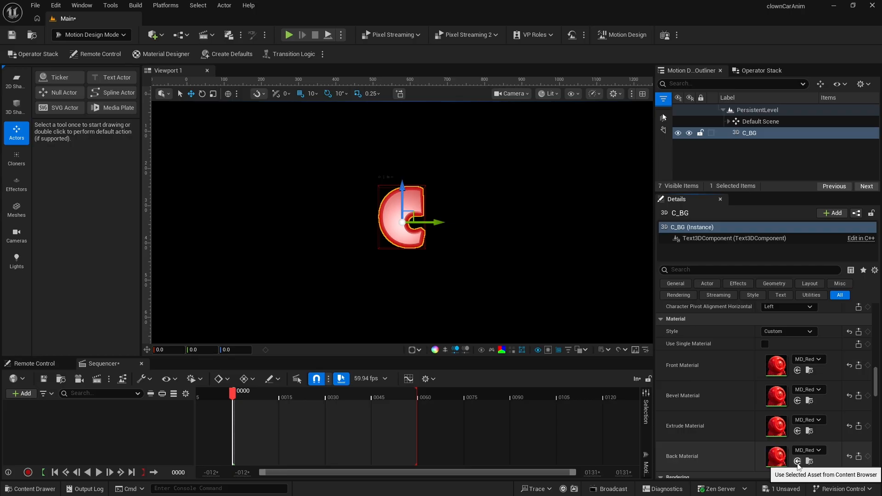
- Duplicate the C_BG text actor and rename the copy C_FG
left_click(739, 135)
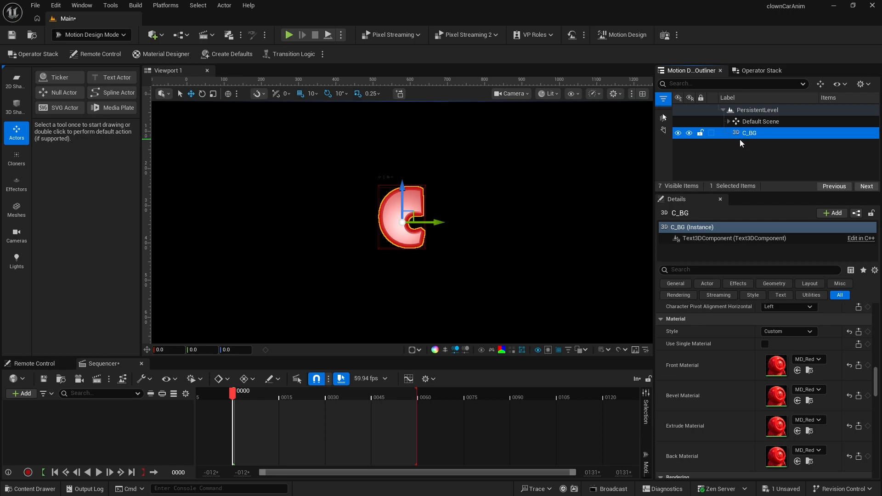
key("ctrl+d")
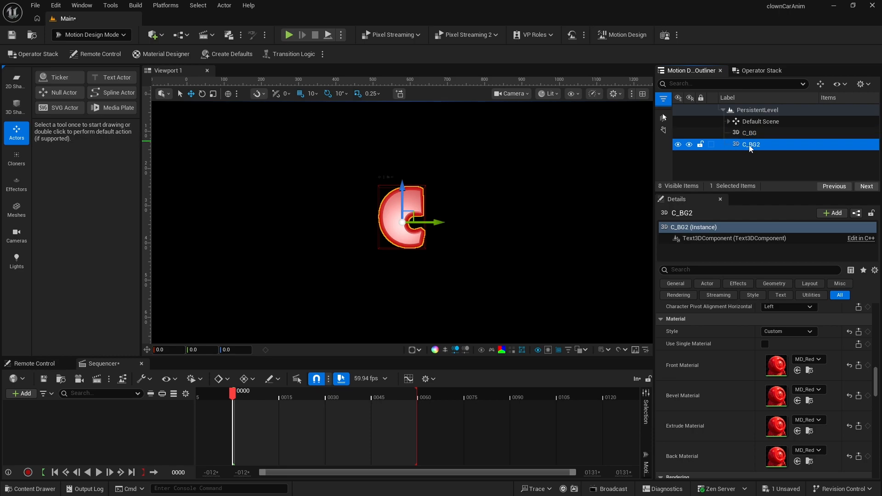
key("F2")
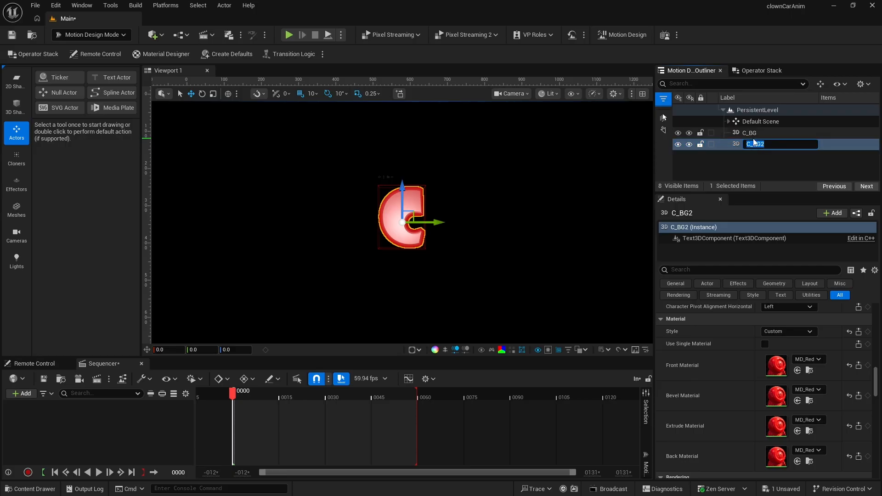
left_click_drag(754, 144, 782, 145)
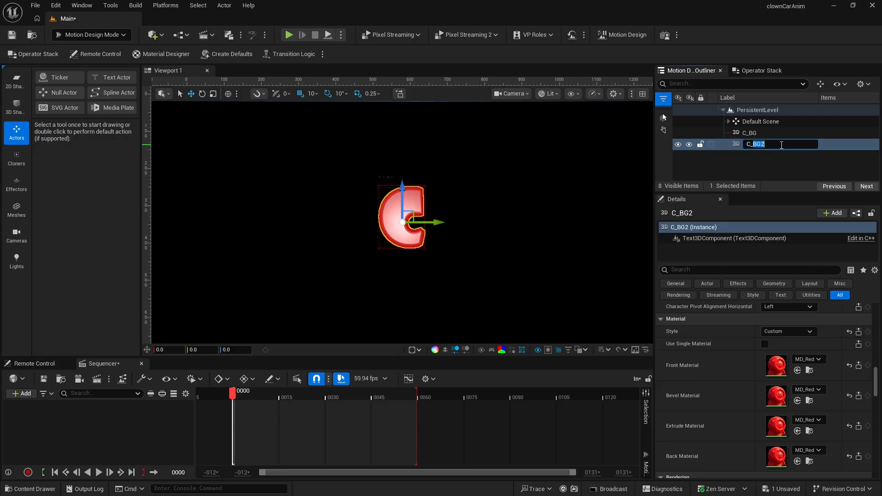
type("Fg")
key("BackSpace")
type("G")
key("Return")
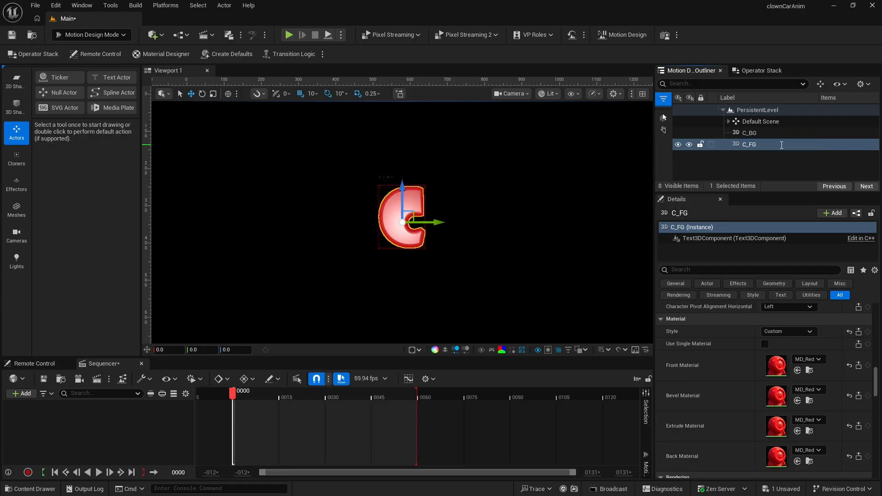
- Set C_FG's Extrude depth to 10
scroll(731, 402, "up", 3)
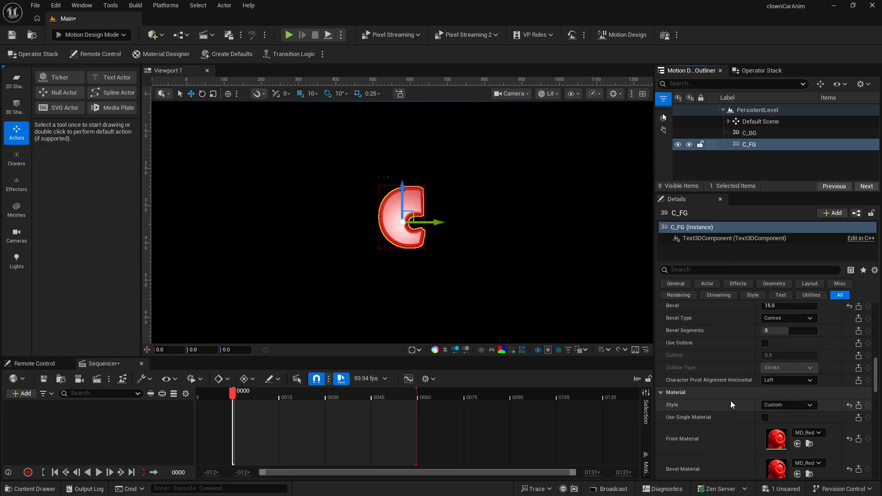
scroll(731, 401, "up", 5)
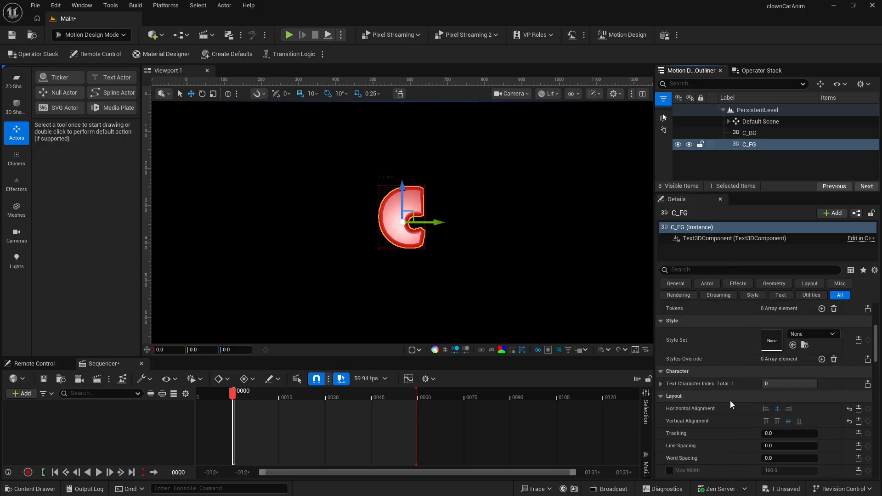
scroll(730, 401, "down", 7)
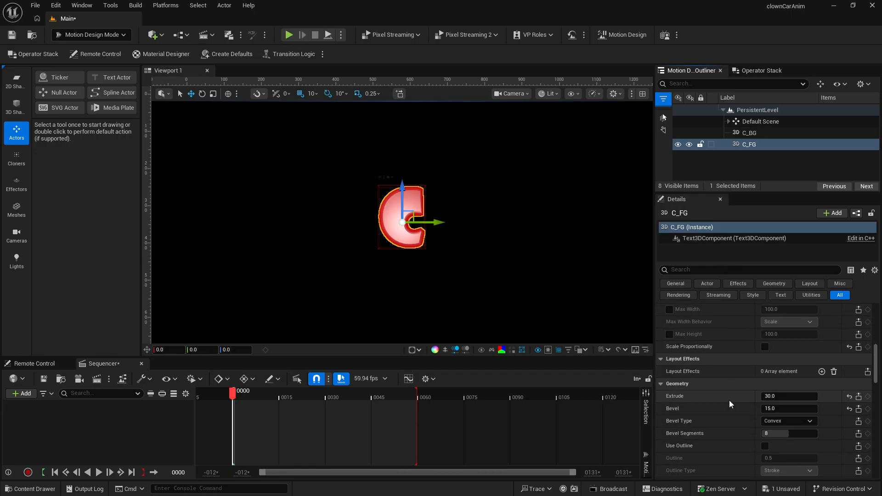
scroll(730, 401, "down", 1)
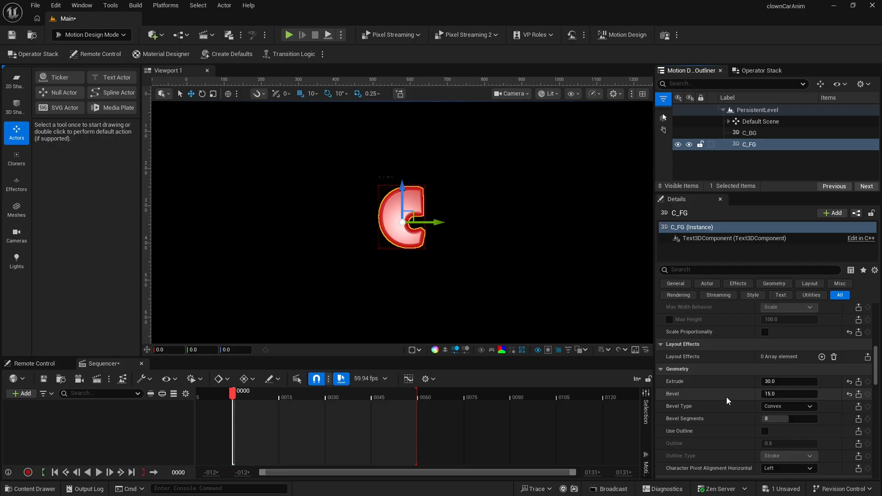
left_click(773, 383)
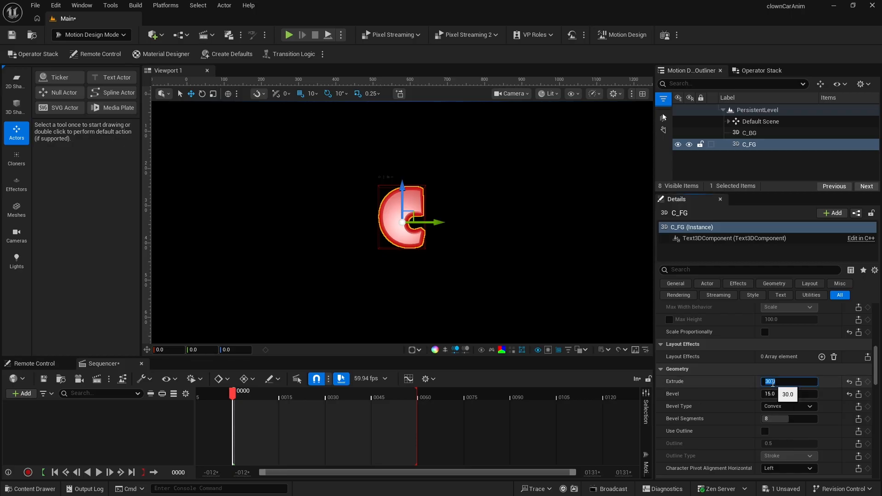
type("10")
key("Return")
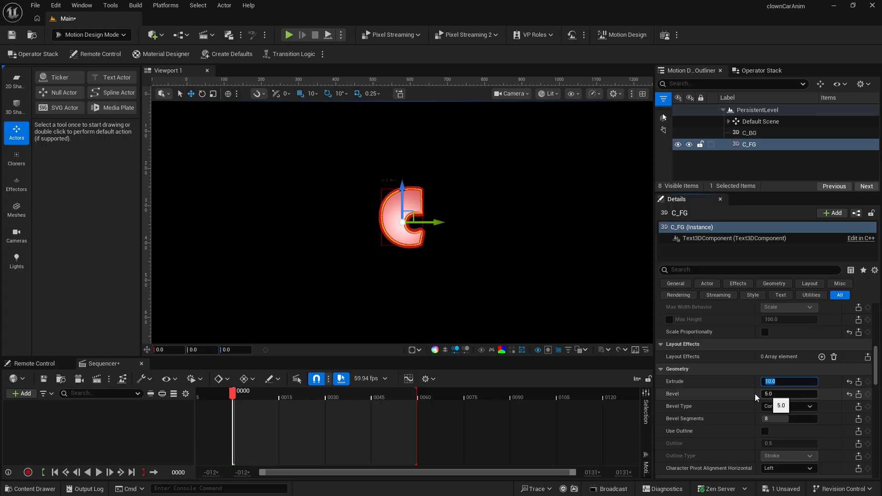
- Set C_FG's location X to -5
scroll(726, 387, "down", 2)
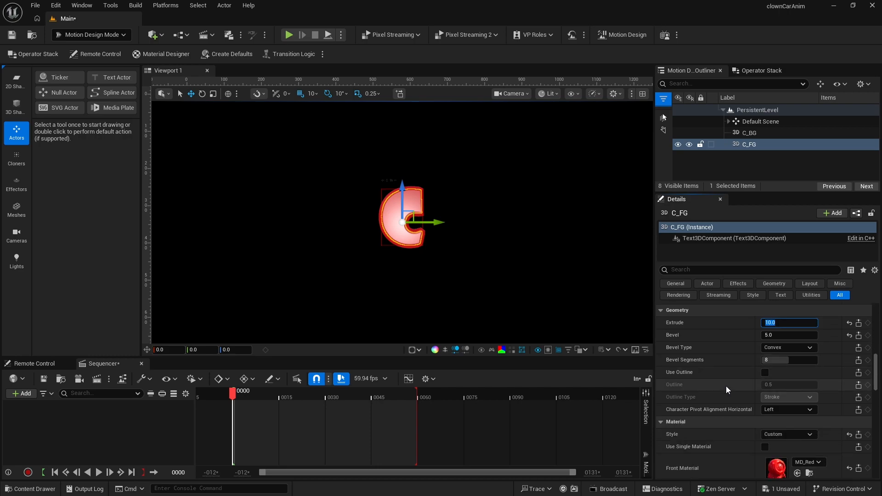
scroll(726, 389, "up", 2)
scroll(726, 386, "up", 8)
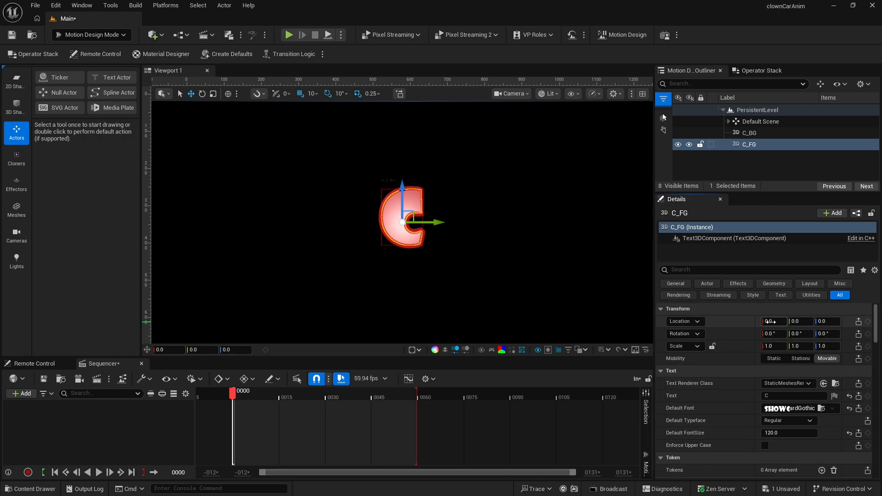
left_click(772, 322)
type("-5")
key("Return")
type("0")
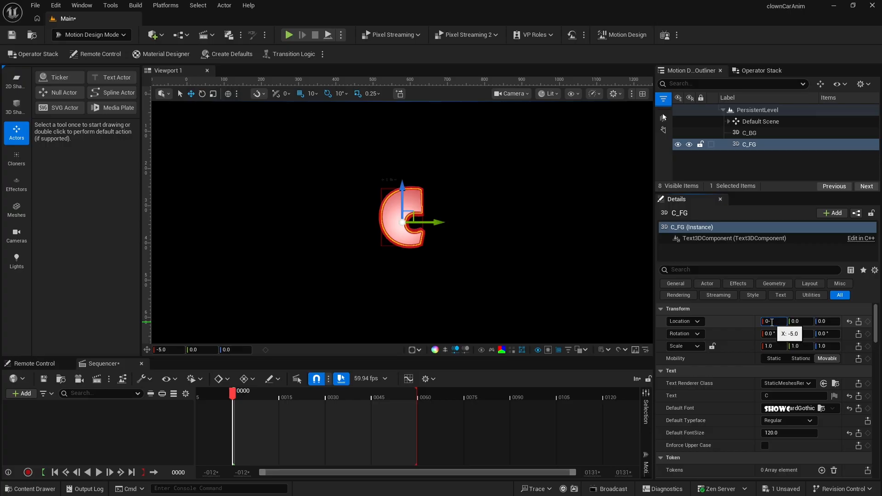
key("Return")
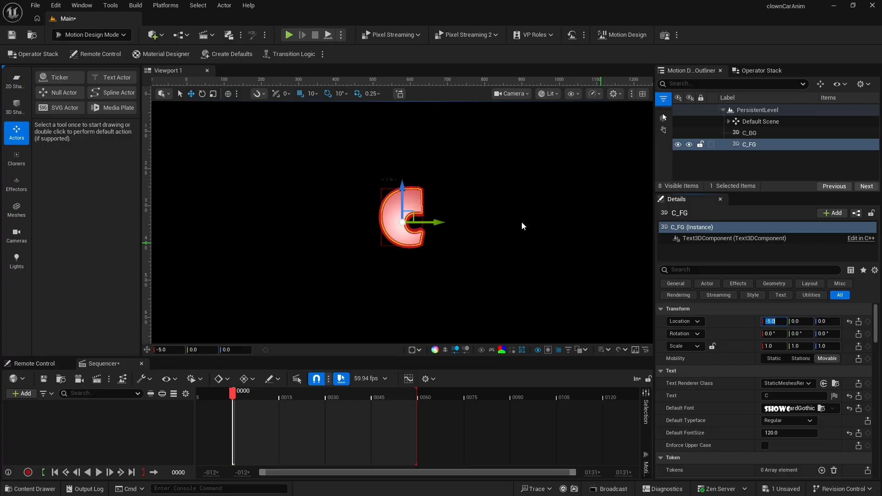
- Switch the viewport's view mode to Default Viewport
left_click(513, 94)
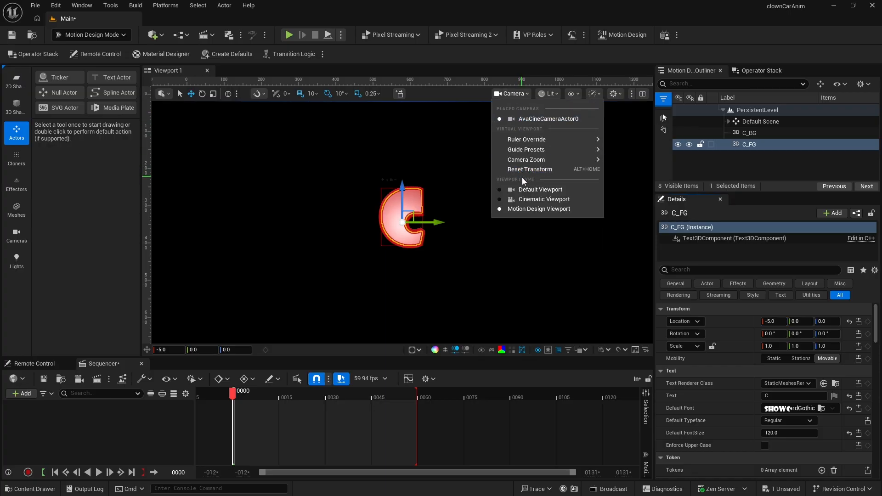
left_click(525, 189)
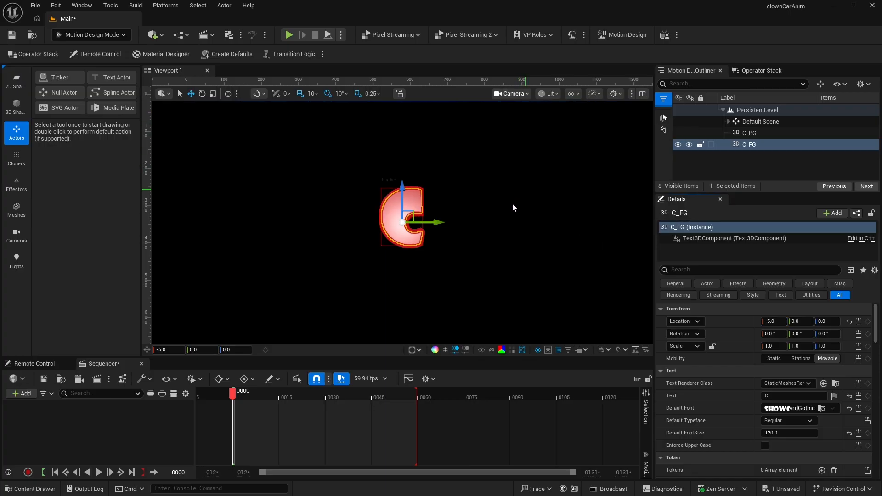
- Set C_FG's location X to -10
right_click_drag(473, 237, 543, 215)
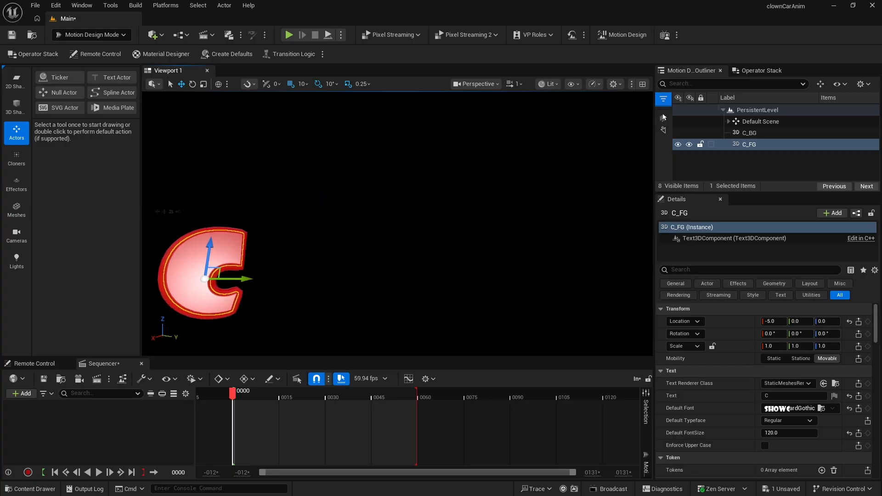
middle_click_drag(455, 254, 372, 244)
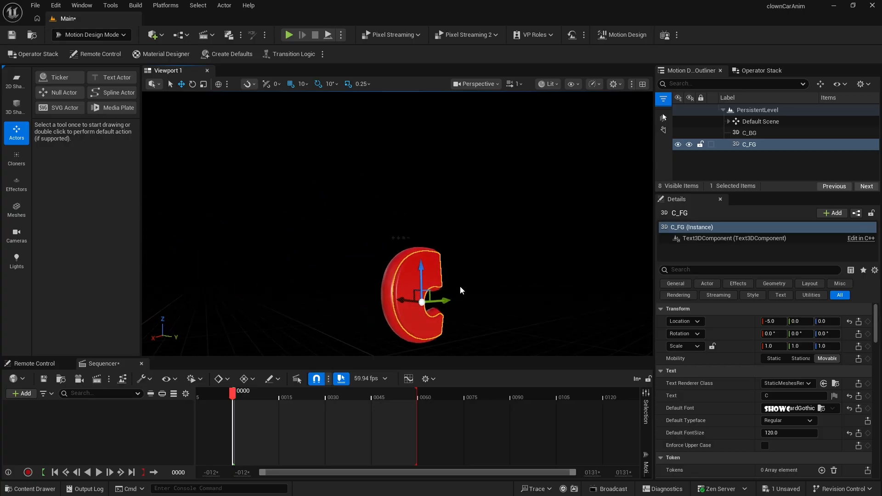
left_click_drag(484, 319, 485, 276)
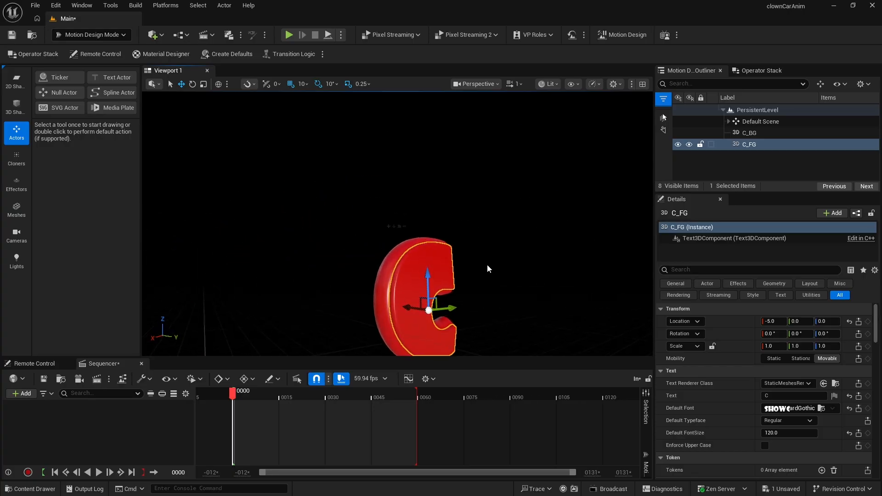
middle_click_drag(487, 266, 487, 303)
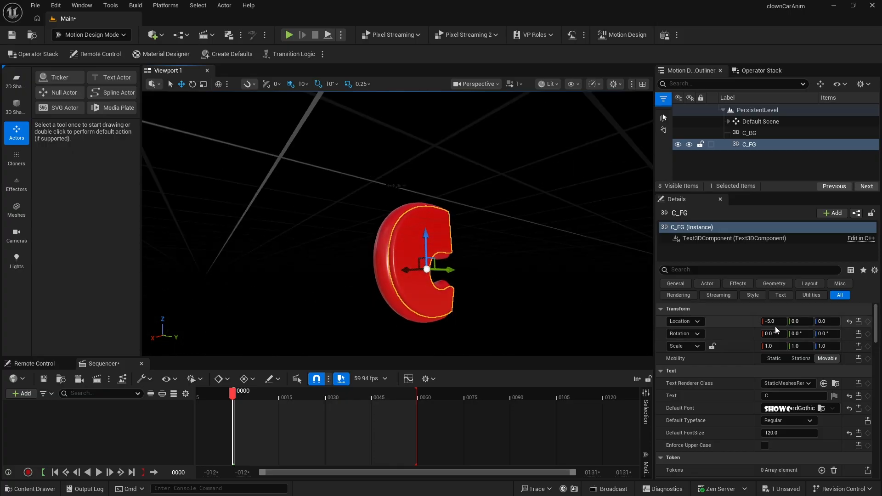
left_click(770, 322)
type("-1")
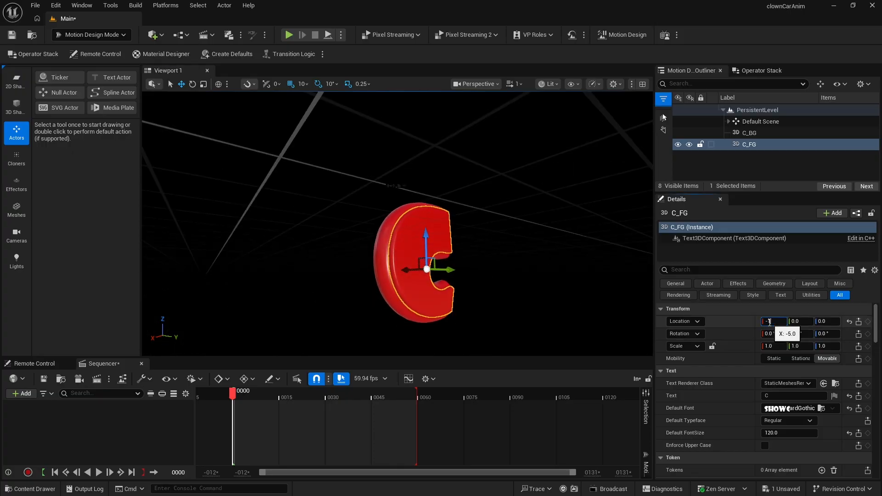
type("0")
key("Return")
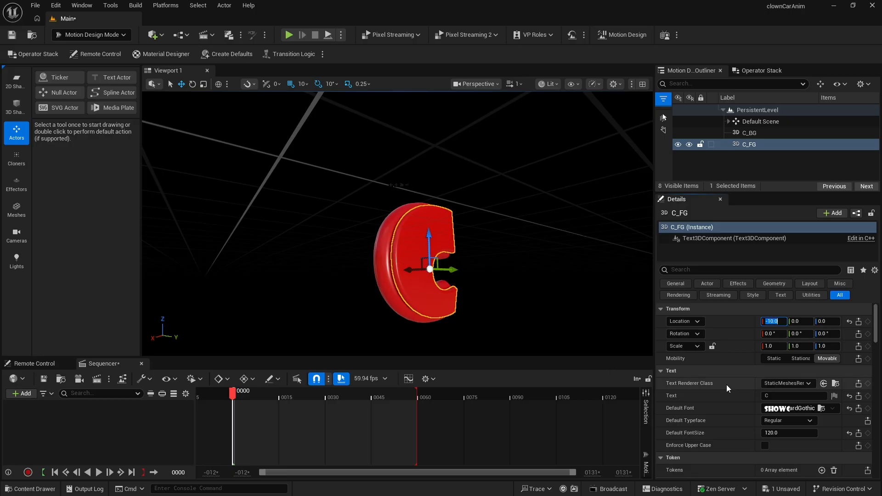
- Assign the MD_Yellow material to C_FG's Front Material
scroll(730, 391, "down", 4)
scroll(730, 391, "down", 9)
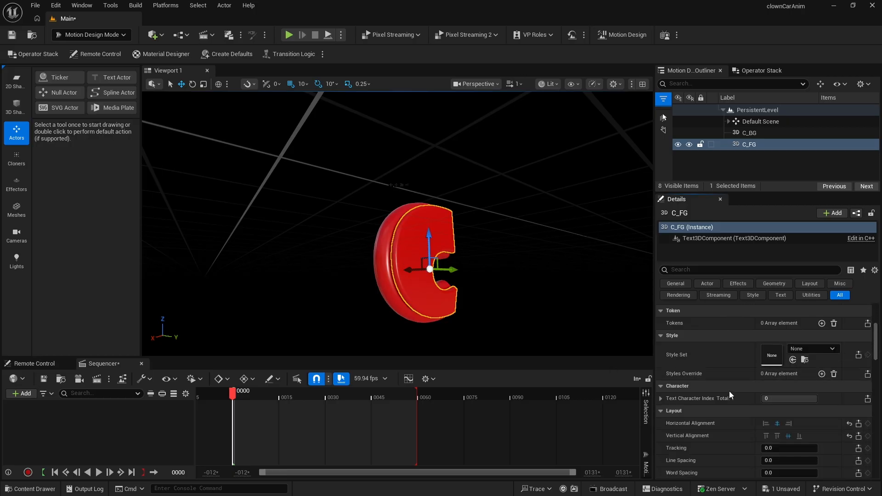
scroll(727, 393, "down", 6)
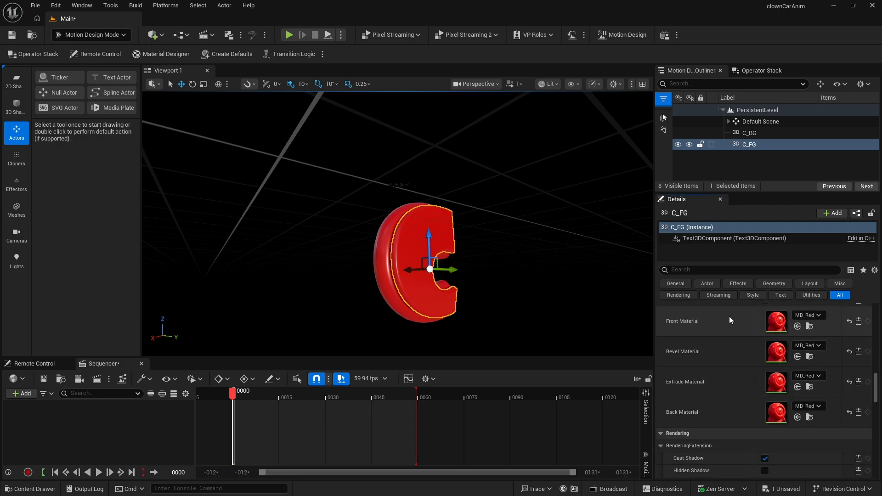
left_click(29, 490)
left_click(235, 382)
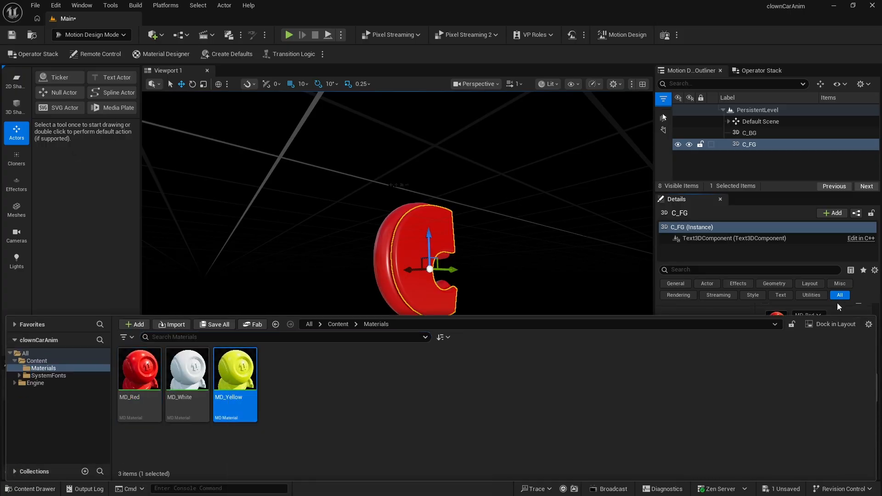
left_click(735, 307)
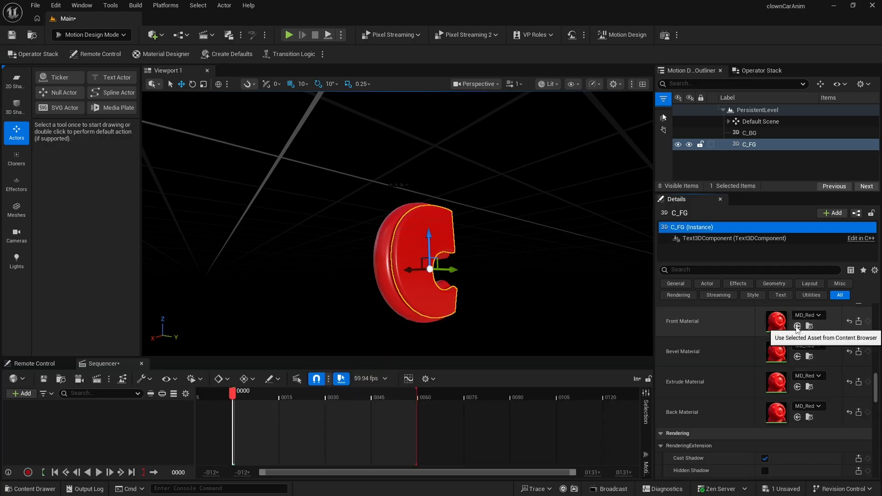
left_click(798, 327)
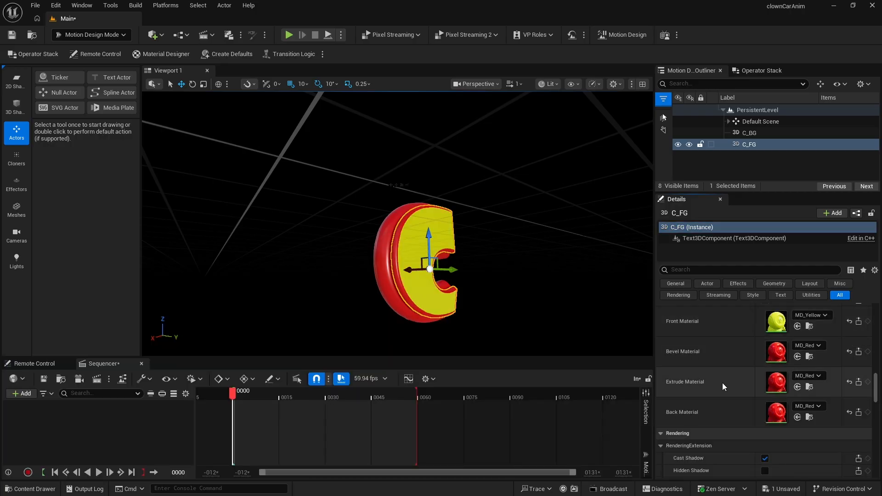
- Assign the MD_White material to C_FG's Bevel Material and Extrude Material
left_click(29, 489)
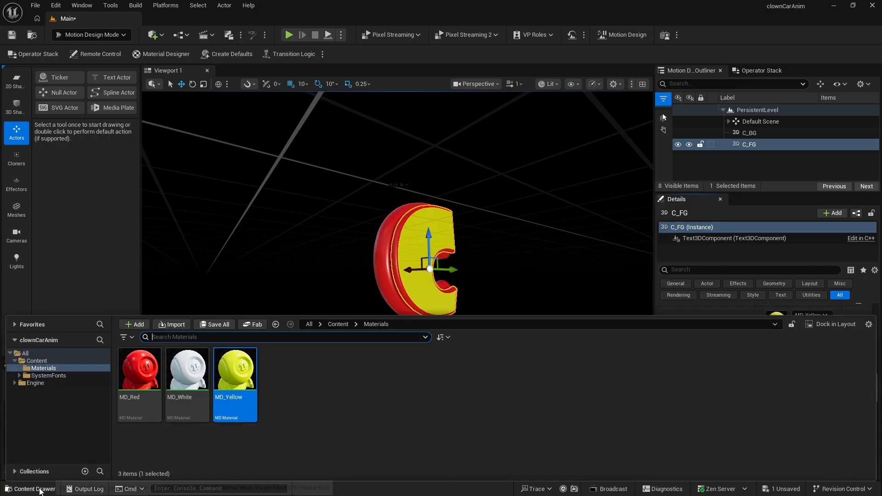
left_click(167, 371)
left_click(70, 260)
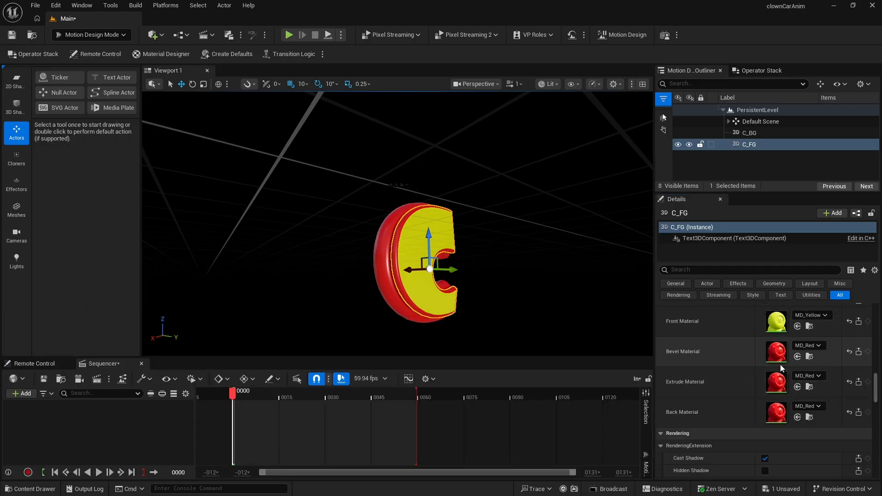
left_click(797, 357)
left_click(797, 387)
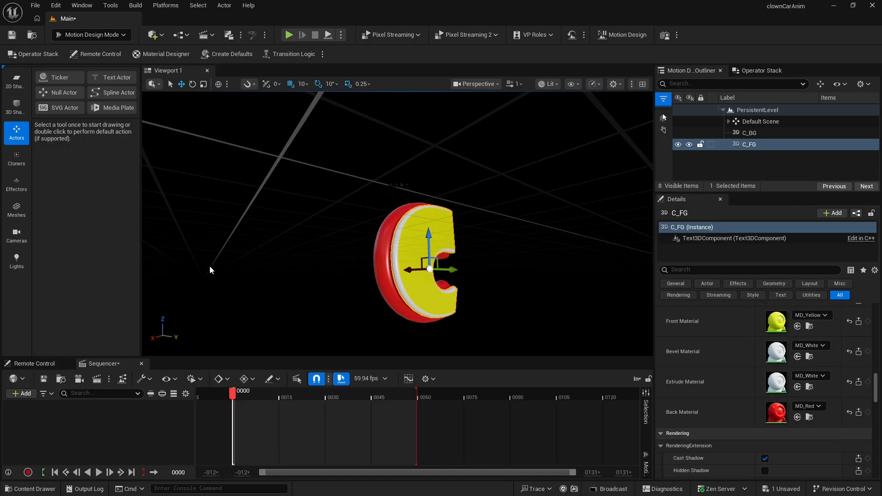
- Group C_BG and C_FG together under a new Null Actor
left_click(233, 274)
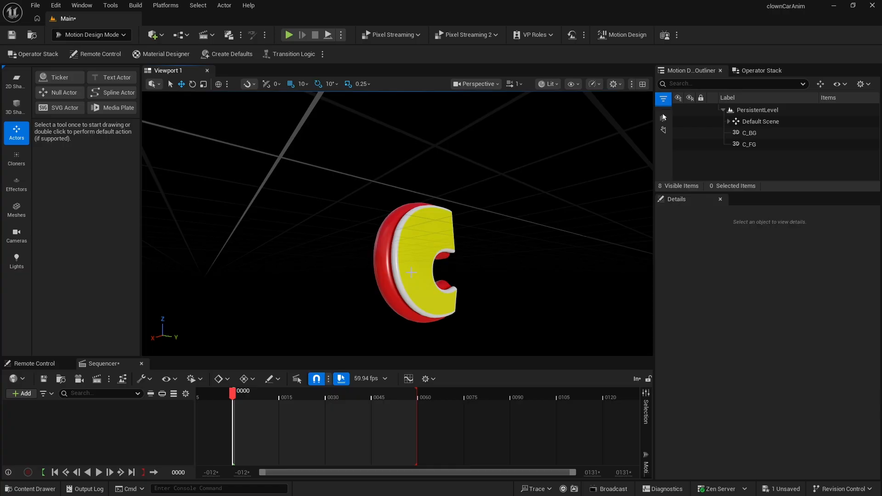
left_click(745, 143)
left_click(746, 134, "shift")
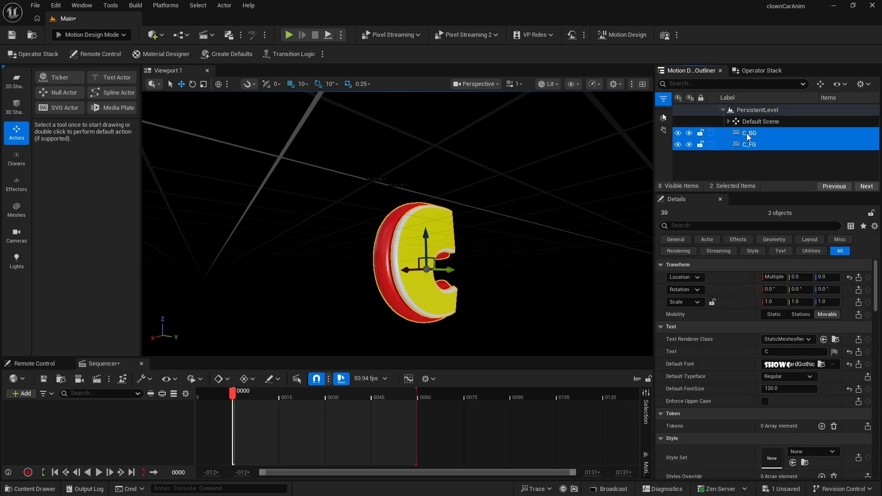
left_click(820, 84)
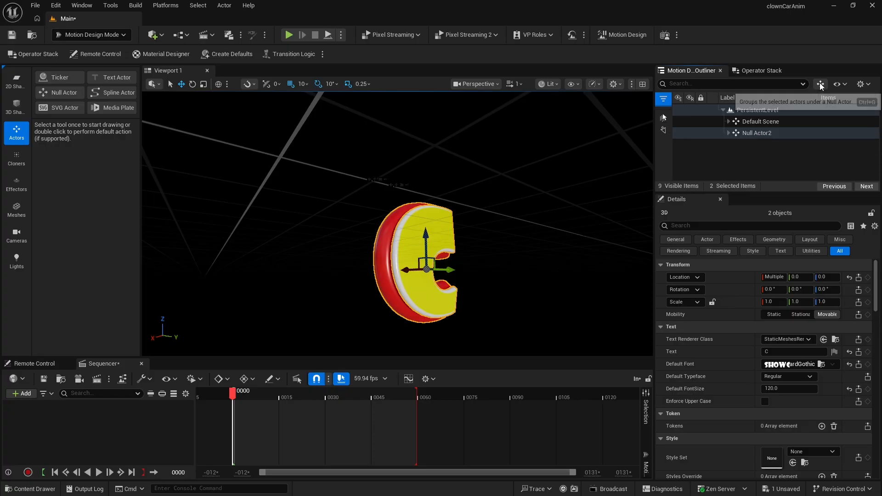
- Rename the new null actor group C_Text
left_click(753, 133)
left_click(752, 133)
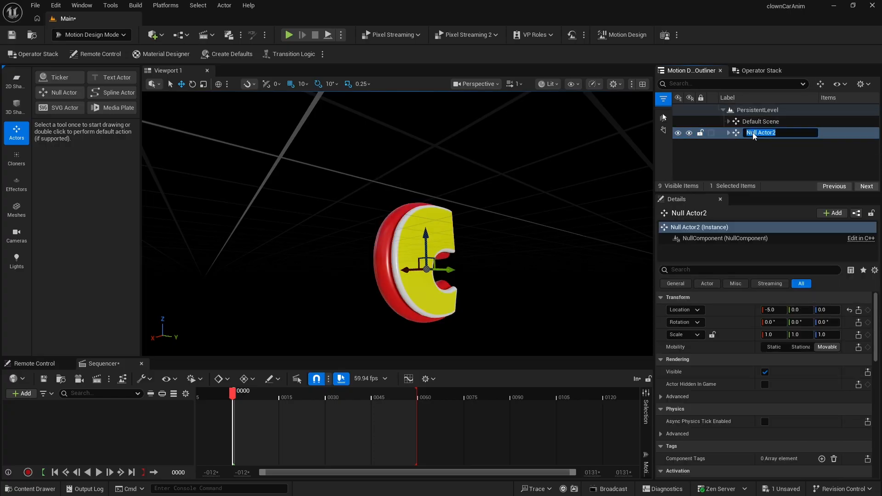
type("C_Text")
key("Return")
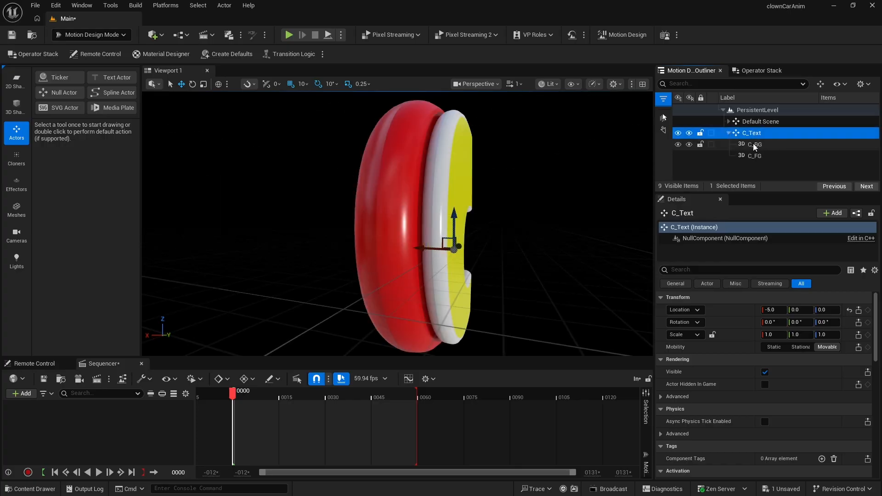
- Set C_FG's Extrude depth to 15
left_click(754, 144)
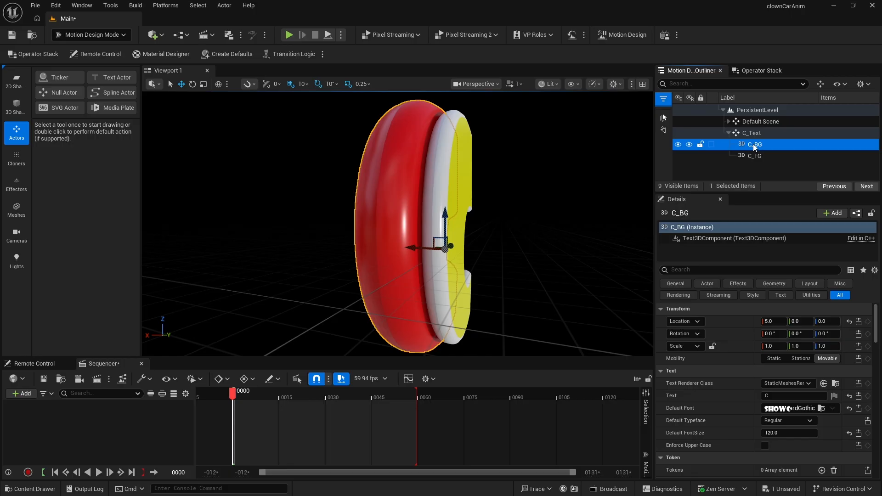
left_click(754, 156)
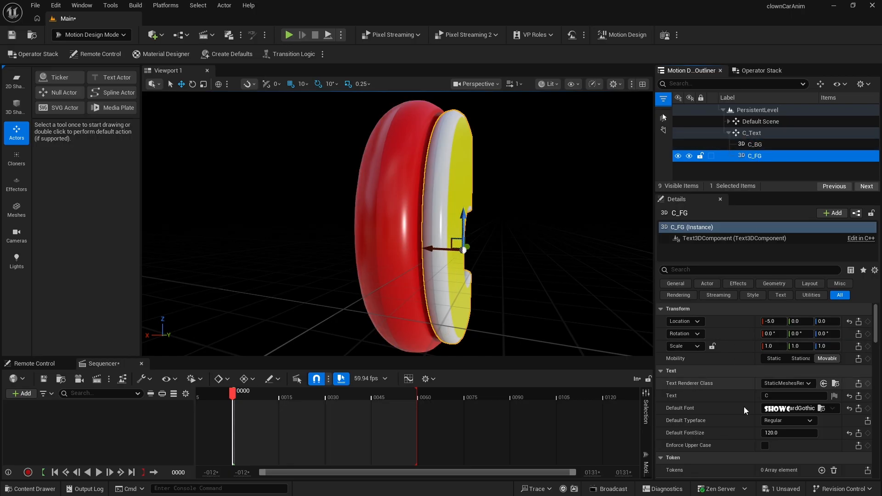
scroll(744, 429, "down", 10)
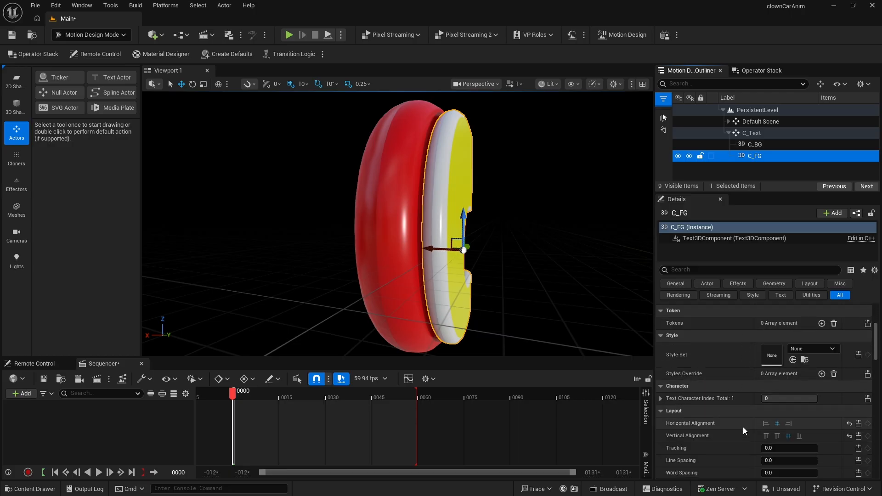
scroll(741, 423, "down", 7)
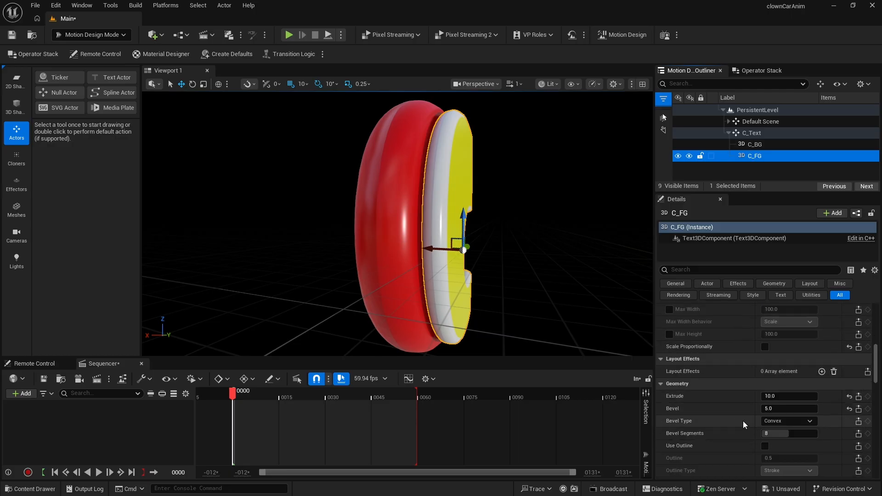
left_click(775, 395)
type("15")
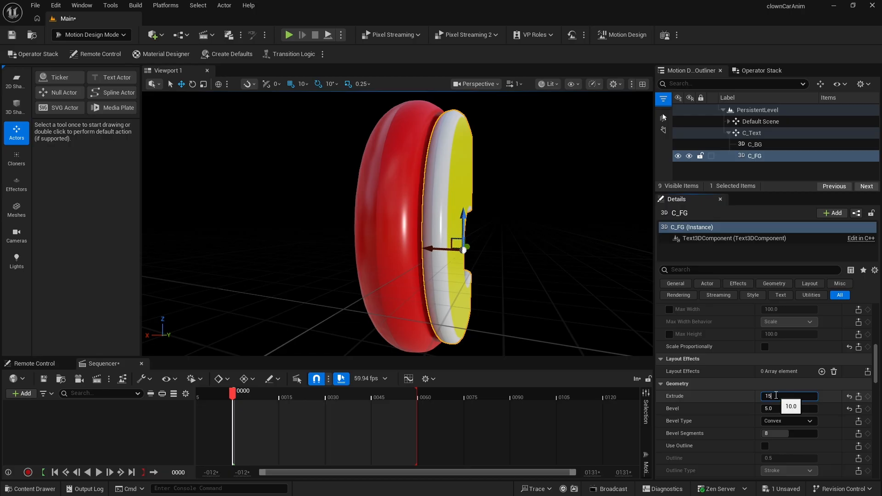
key("Return")
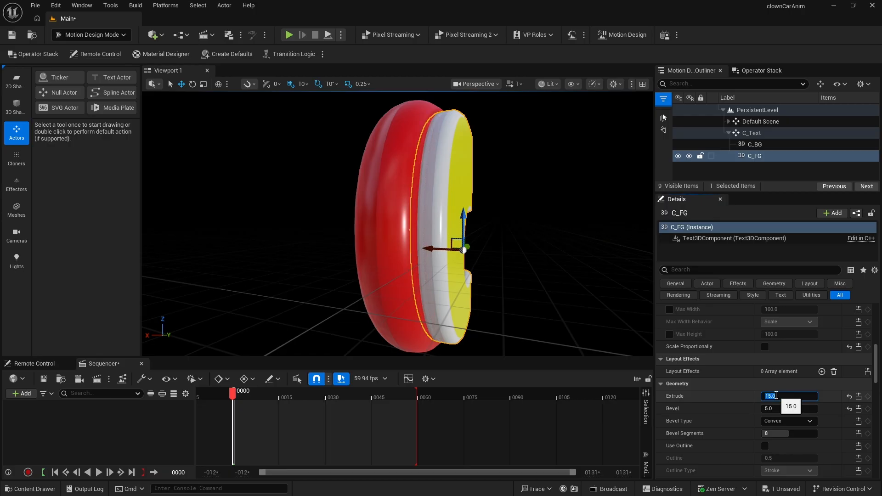
- Set C_FG's location X to -3
left_click(539, 178)
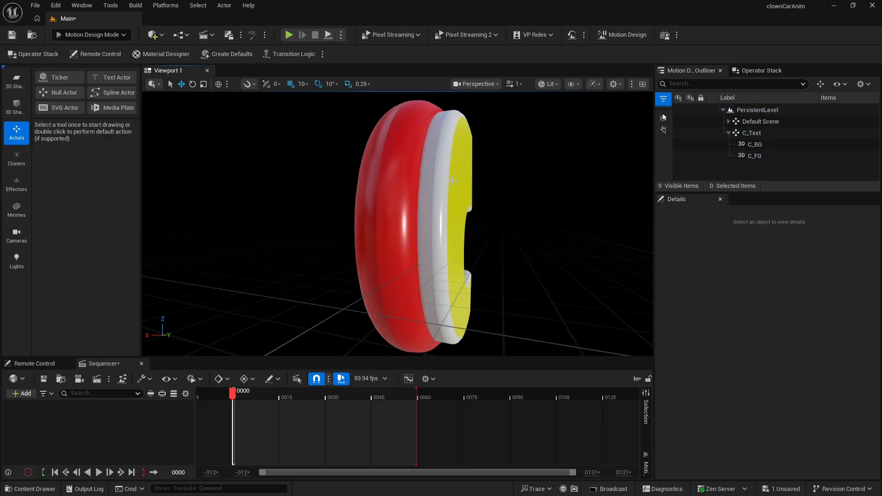
left_click(453, 197)
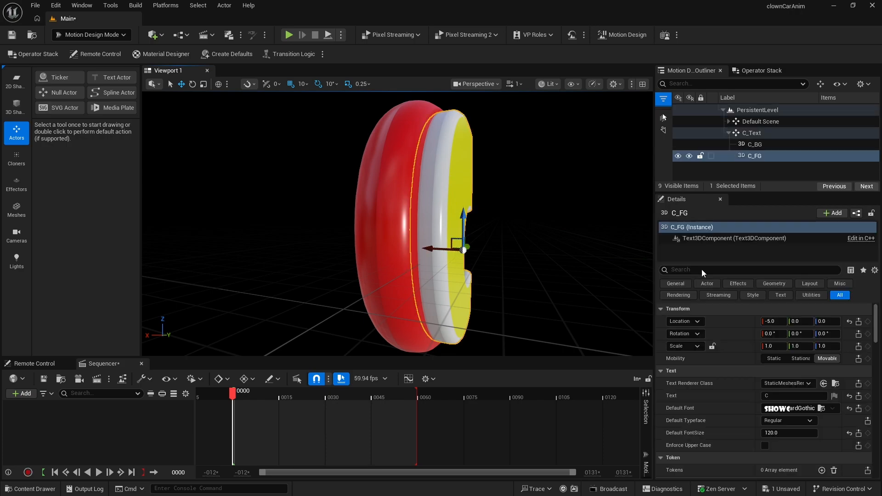
left_click(774, 323)
type("-3")
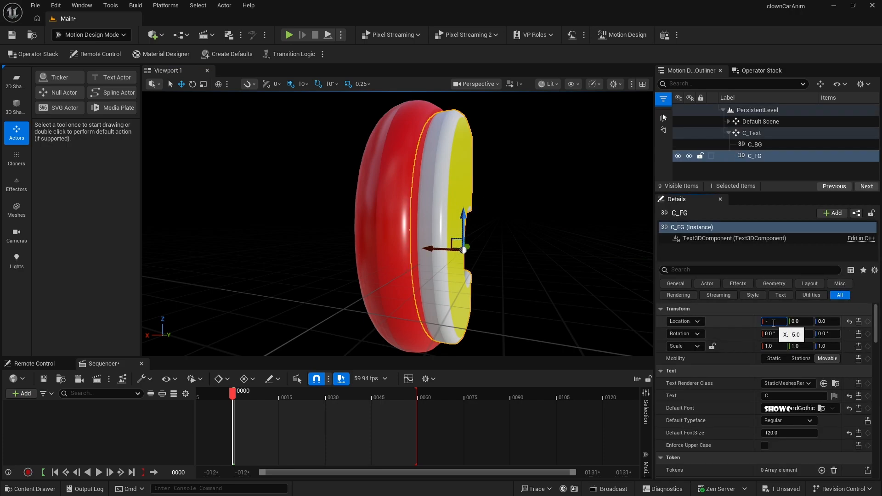
key("Return")
left_click(517, 183)
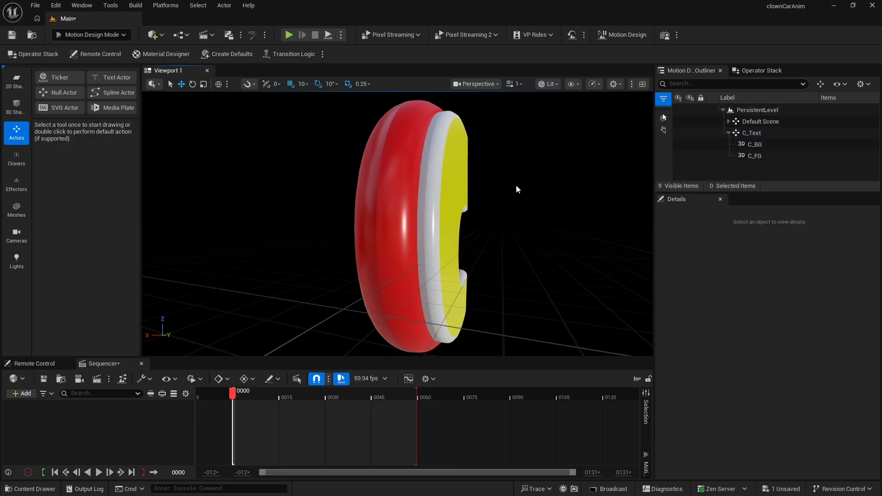
- Duplicate the C_Text group with its two letter actors
right_click_drag(552, 160, 397, 183)
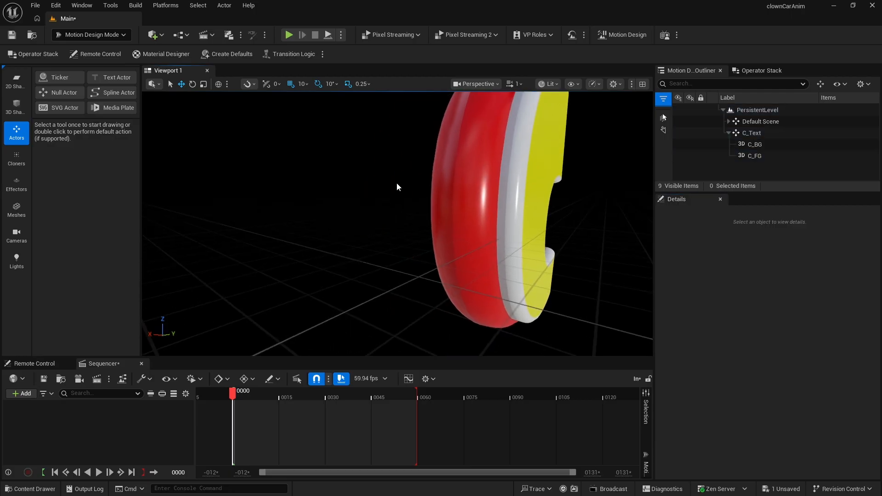
left_click(729, 134)
left_click(742, 132)
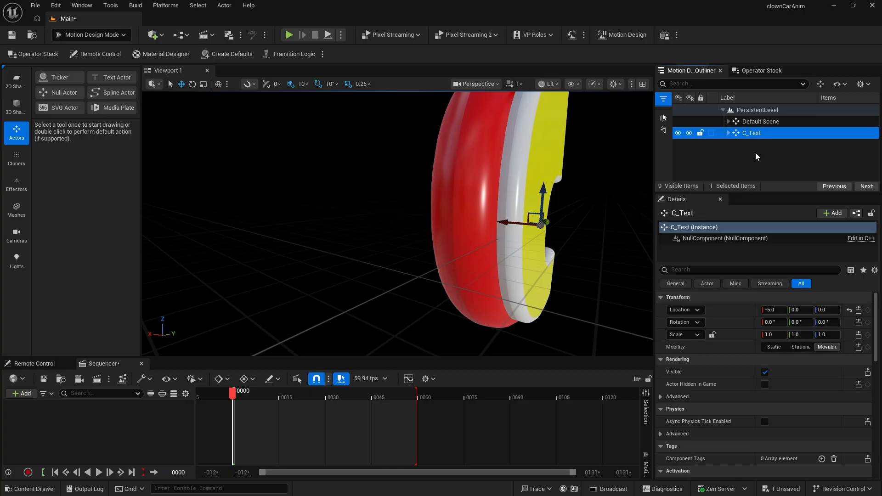
key("ctrl+d")
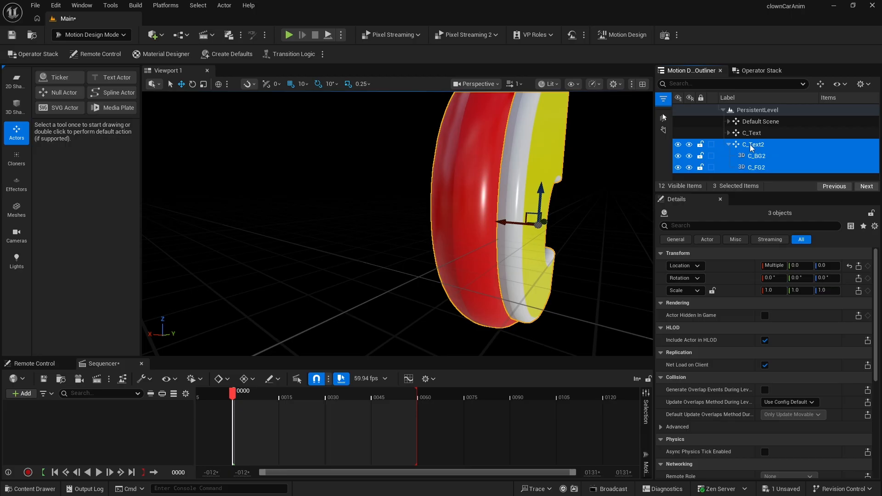
- Rename the duplicated group L_Text
left_click(748, 147)
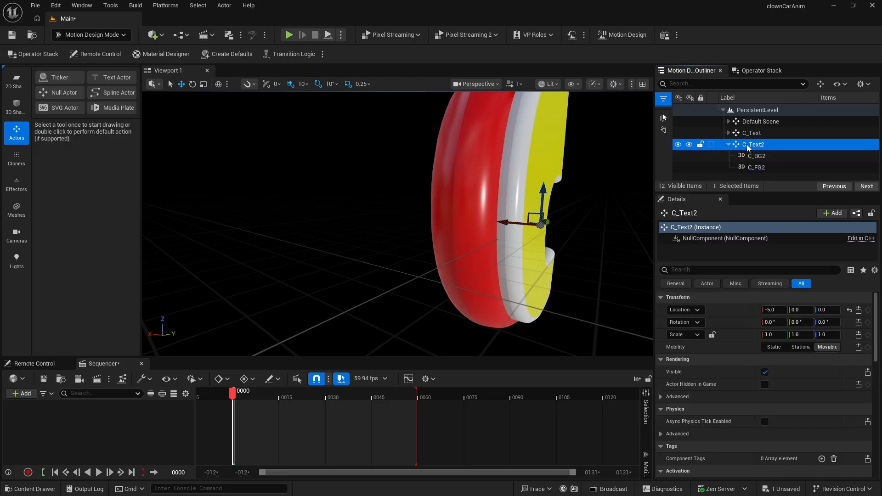
left_click(749, 145)
left_click_drag(753, 144, 745, 147)
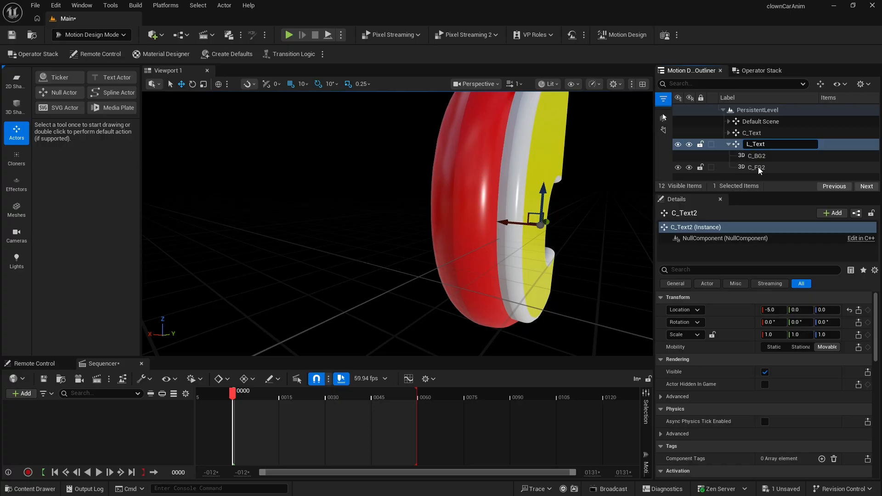
left_click(759, 157)
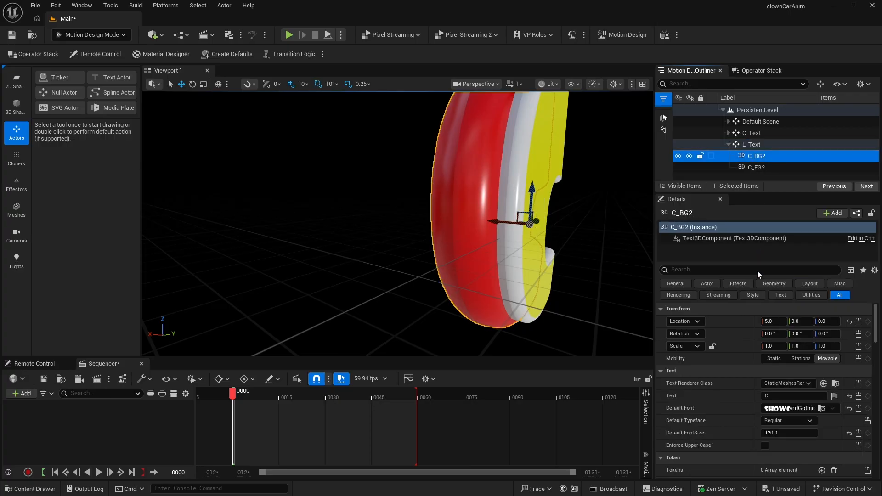
- Change the text of both letter actors in the L_Text group, C_BG2 and C_FG2, to L
left_click(750, 395)
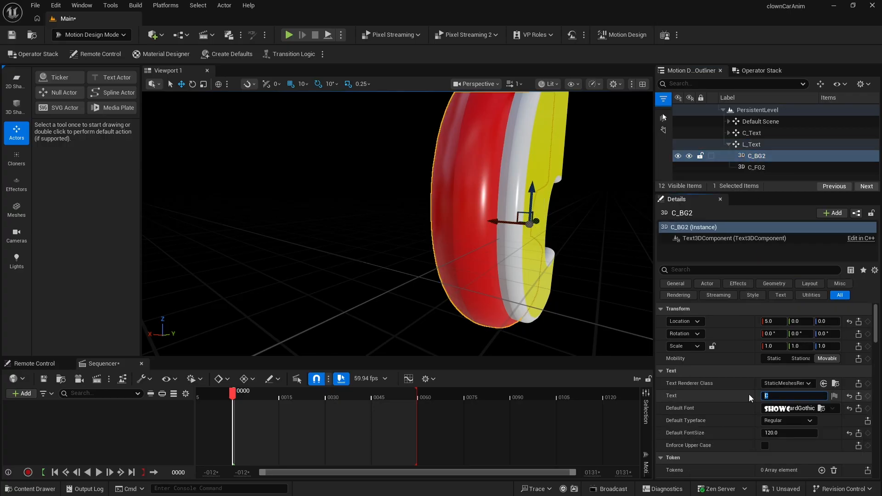
type("L")
key("Return")
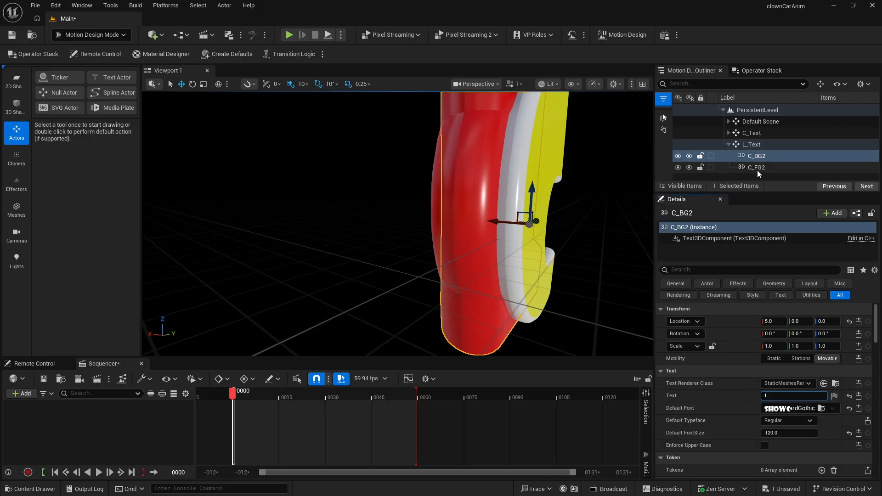
left_click(756, 168)
left_click(721, 396)
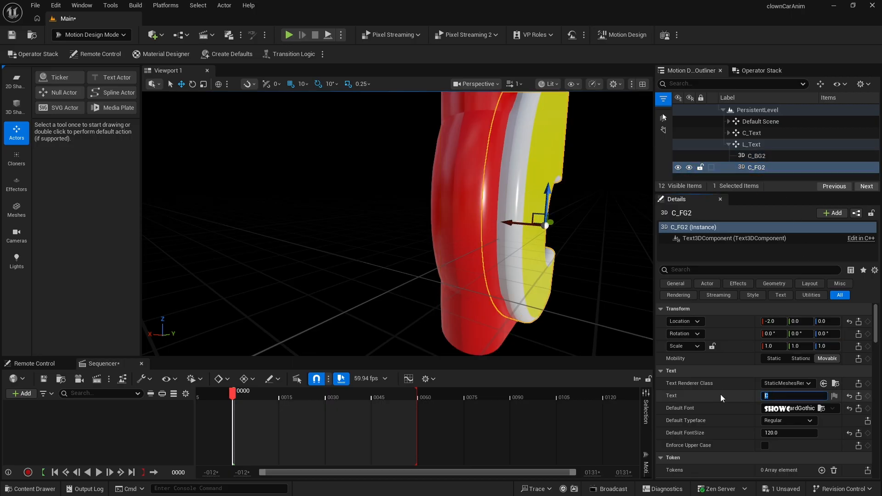
type("L")
key("Return")
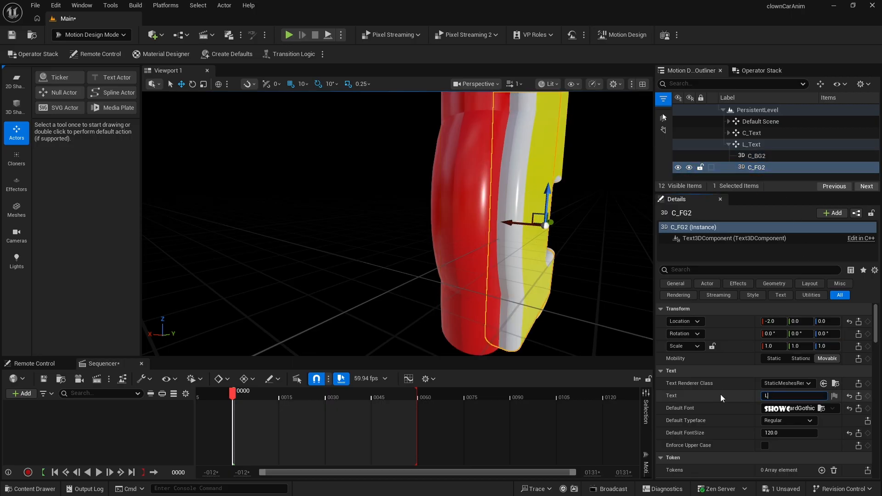
- Collapse the L_Text group and duplicate it
left_click(730, 144)
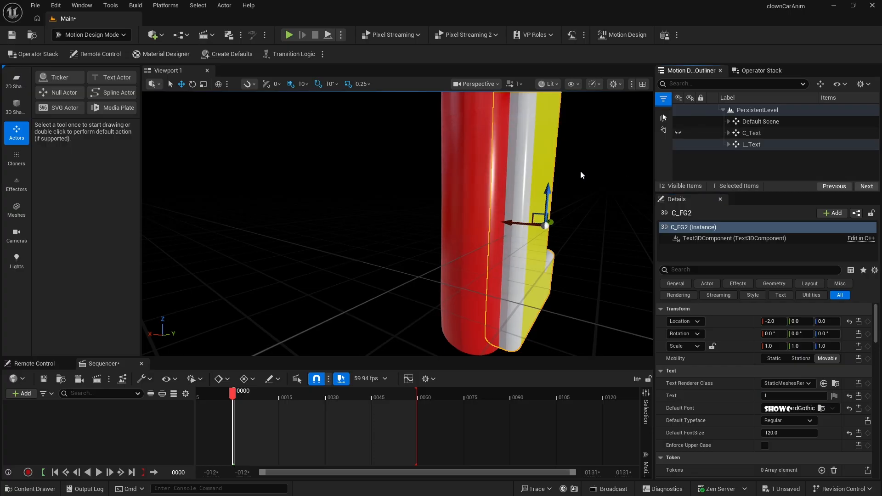
key("f")
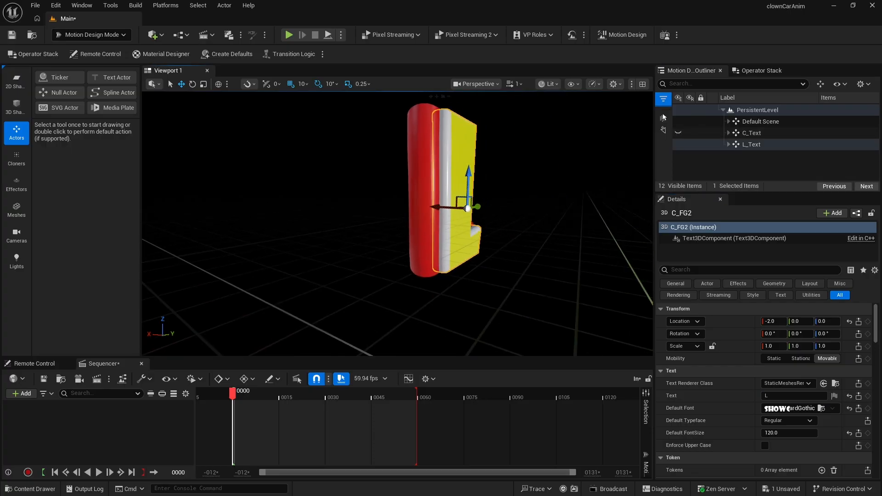
right_click_drag(444, 185, 409, 185)
right_click_drag(527, 176, 487, 184)
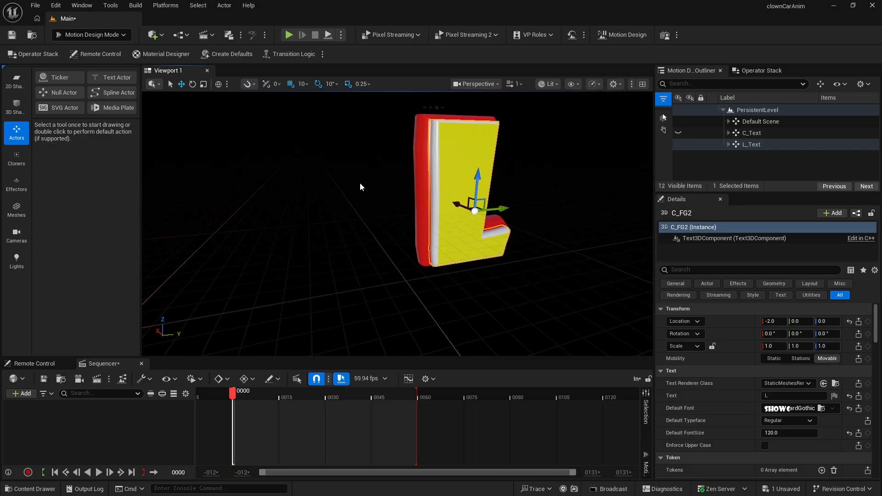
mouse_move(360, 184)
right_mouse_down()
mouse_move(409, 185)
mouse_move(353, 185)
mouse_move(360, 182)
right_mouse_up()
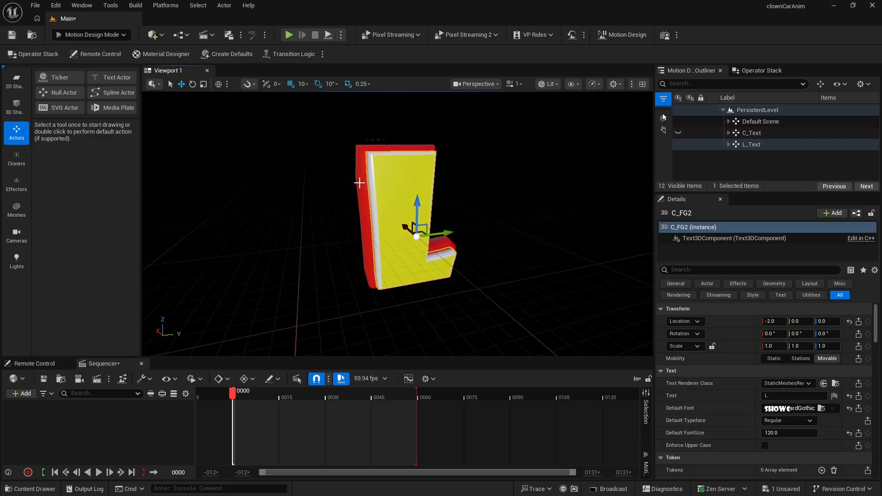
left_click(735, 145)
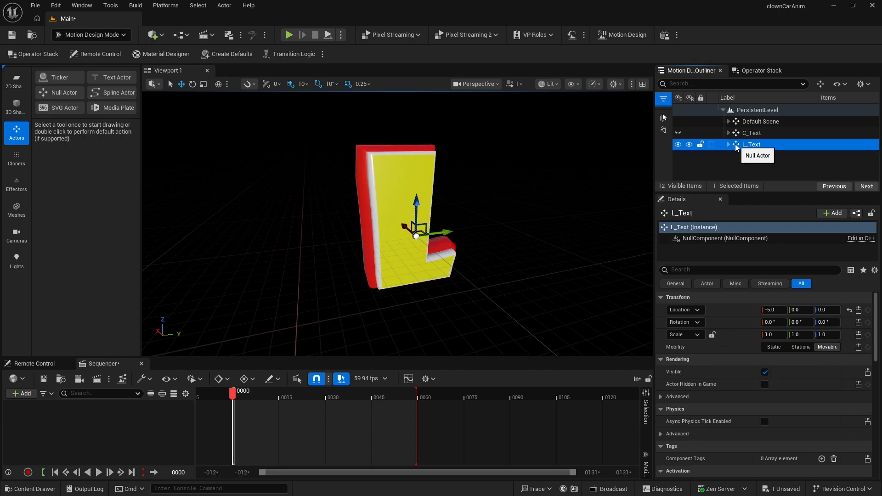
key("ctrl+d")
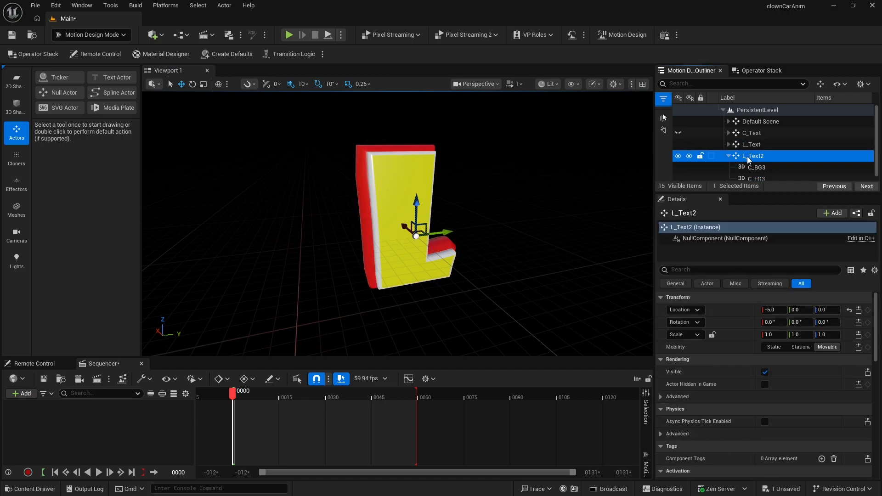
- Rename the duplicated group O_Text
left_click(745, 156)
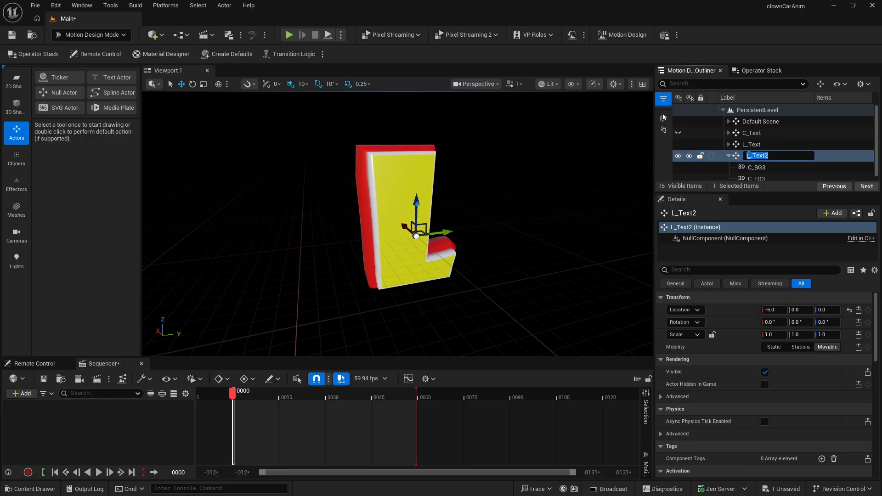
left_click_drag(750, 155, 746, 156)
type("O")
key("Return")
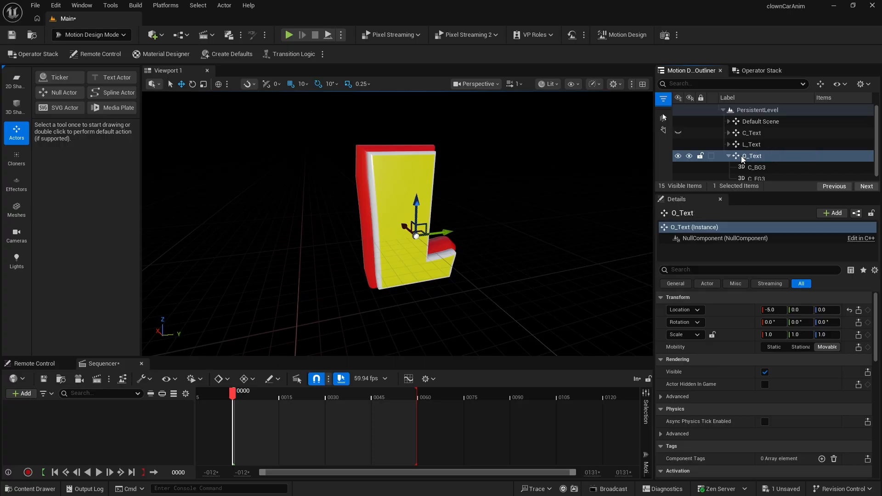
- Change the text of both letter actors in the O_Text group, C_BG3 and C_FG3, to O
scroll(768, 172, "down", 1)
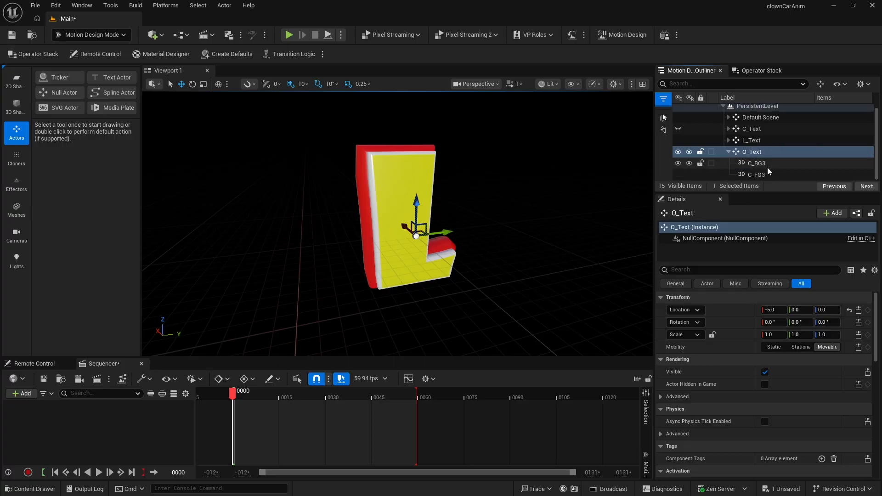
left_click(767, 164)
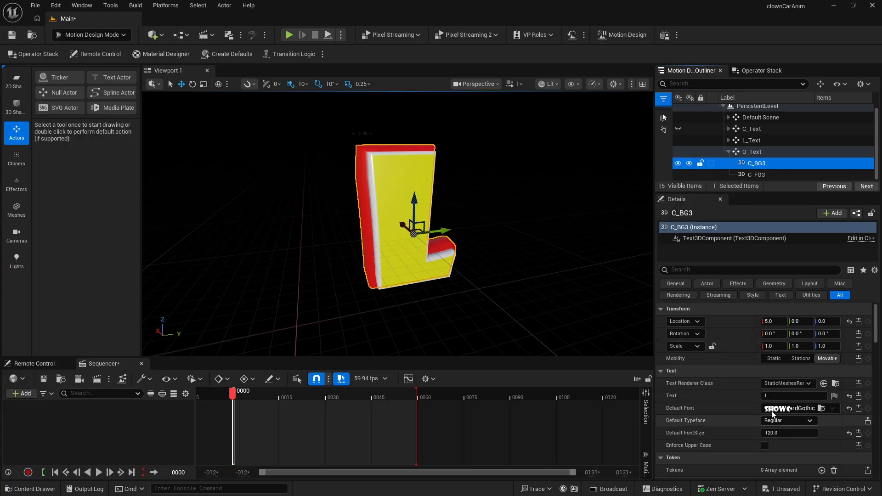
double_click(766, 396)
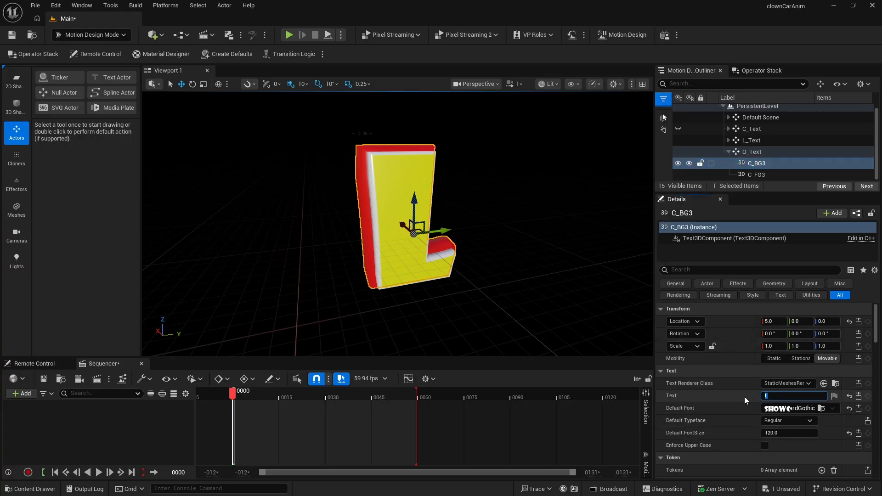
key("Return")
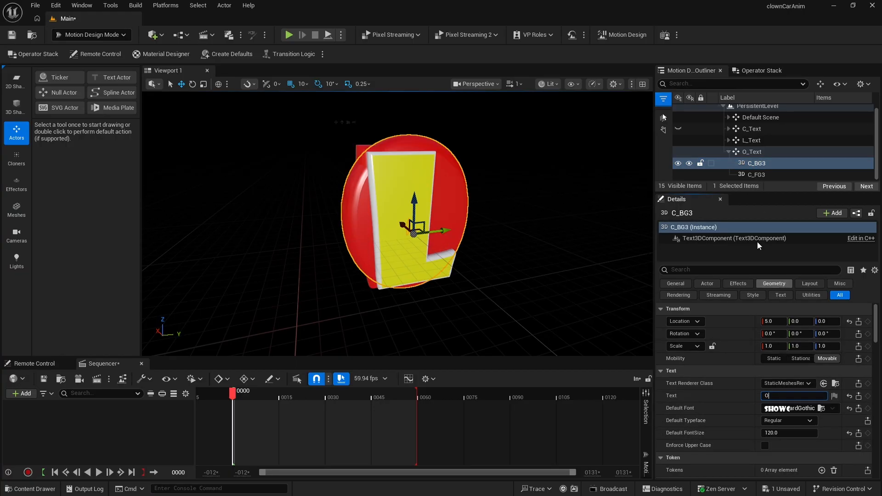
left_click(744, 174)
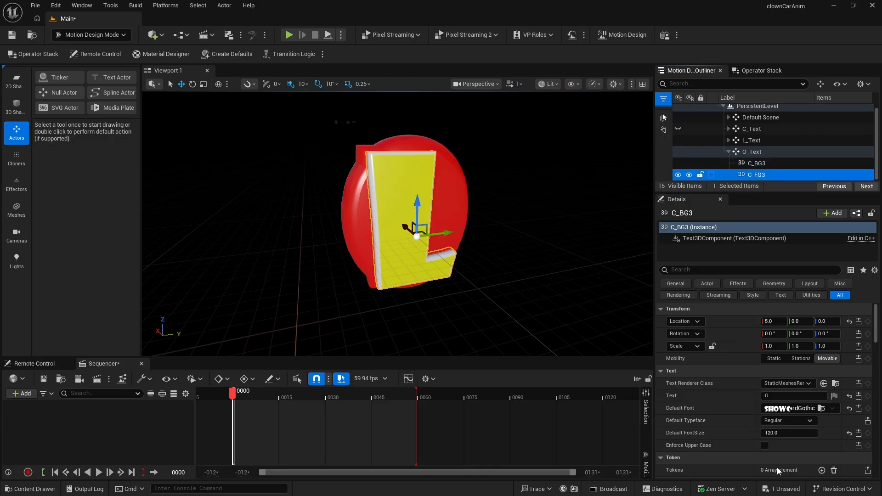
double_click(766, 394)
type("O")
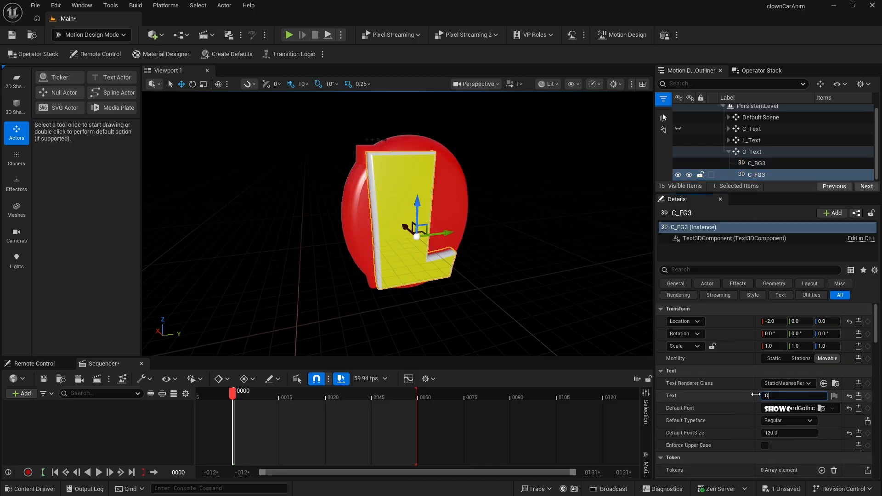
key("Return")
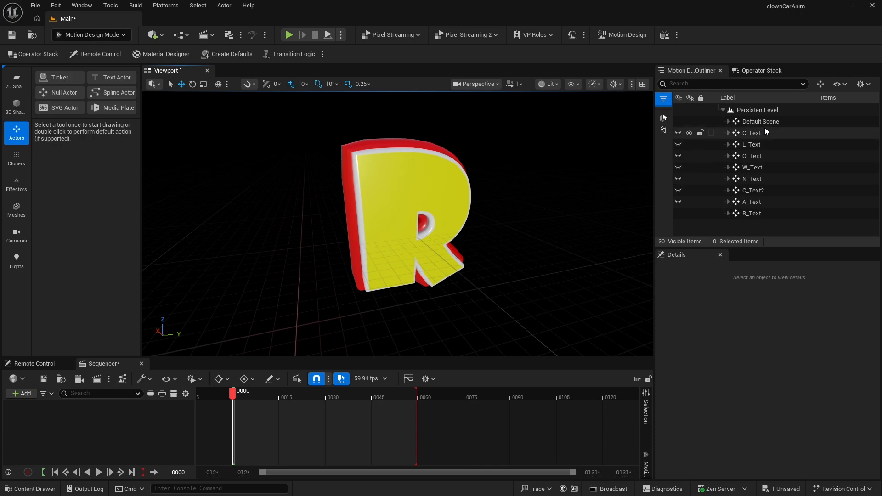
- Toggle the letter groups' visibility so only W_Text and N_Text are shown
left_click(679, 214)
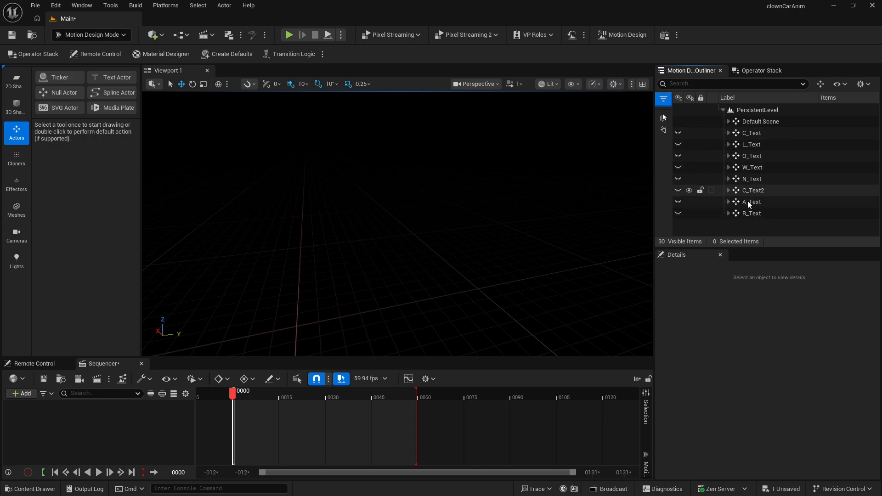
left_click(674, 179)
left_click(678, 179)
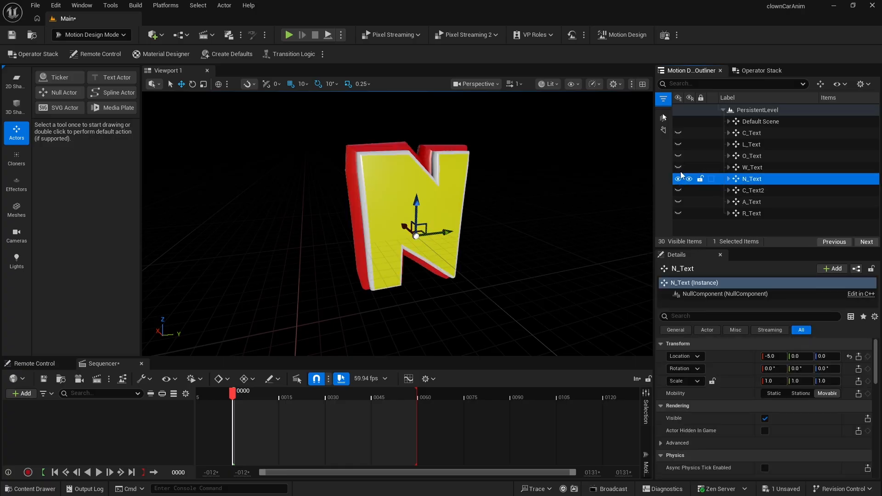
left_click(679, 167)
left_click(679, 155)
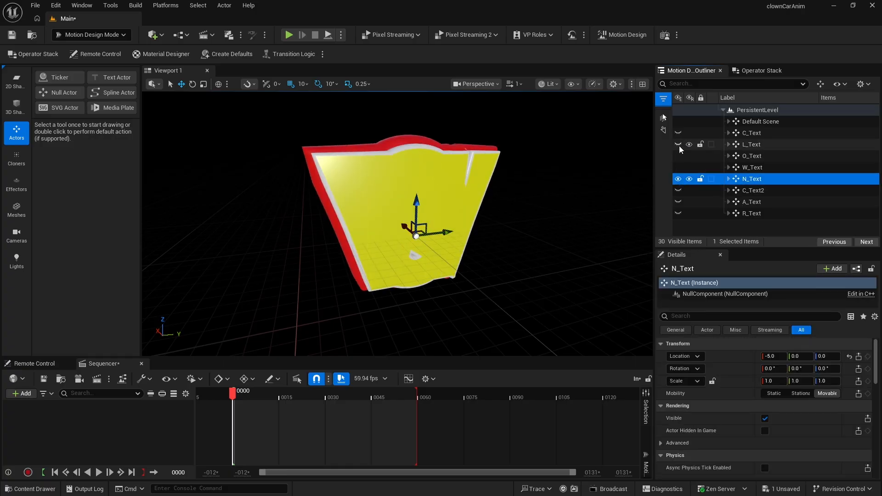
left_click(679, 145)
left_click(678, 133)
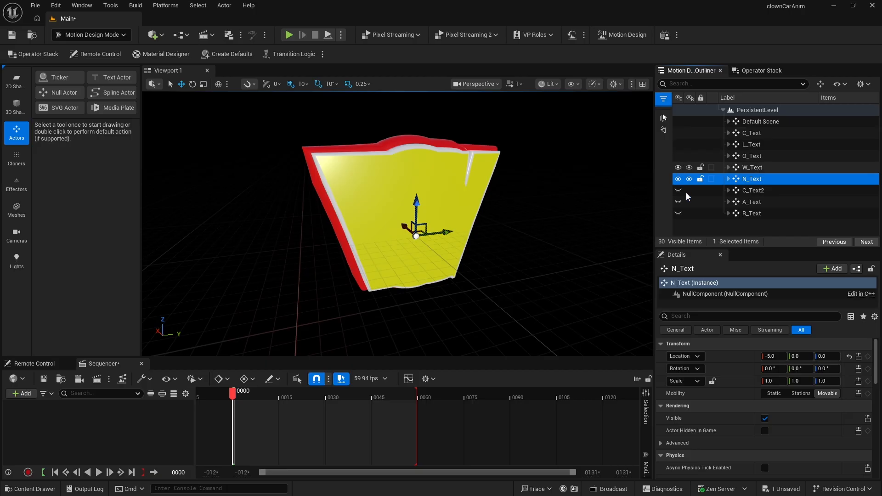
- View through the AvaCineCameraActor0 camera and switch the editor to Modeling mode
left_click(480, 84)
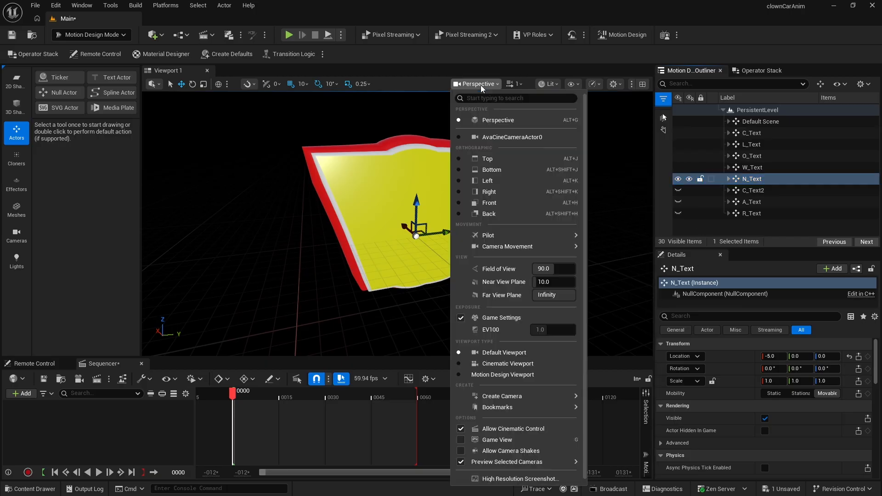
left_click(489, 138)
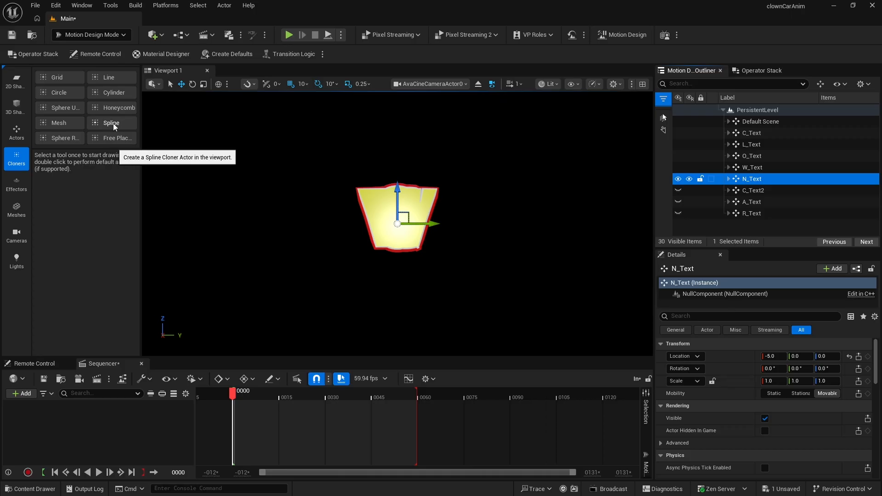
left_click(84, 36)
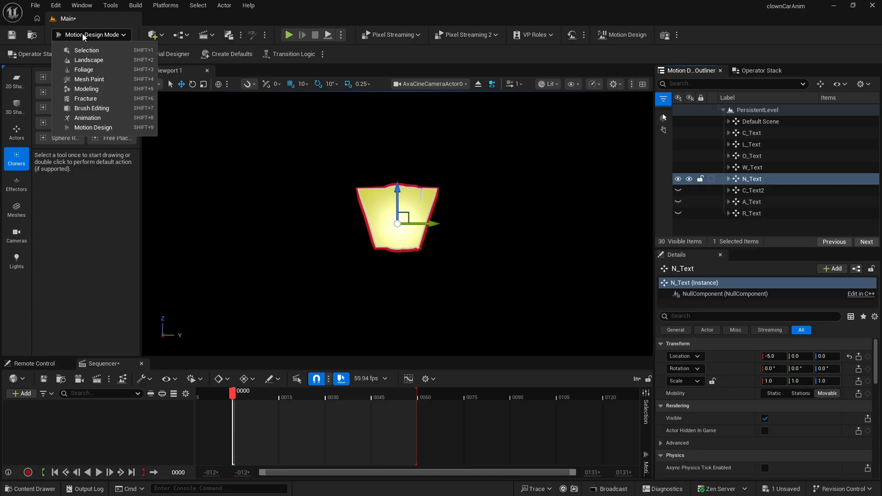
left_click(86, 91)
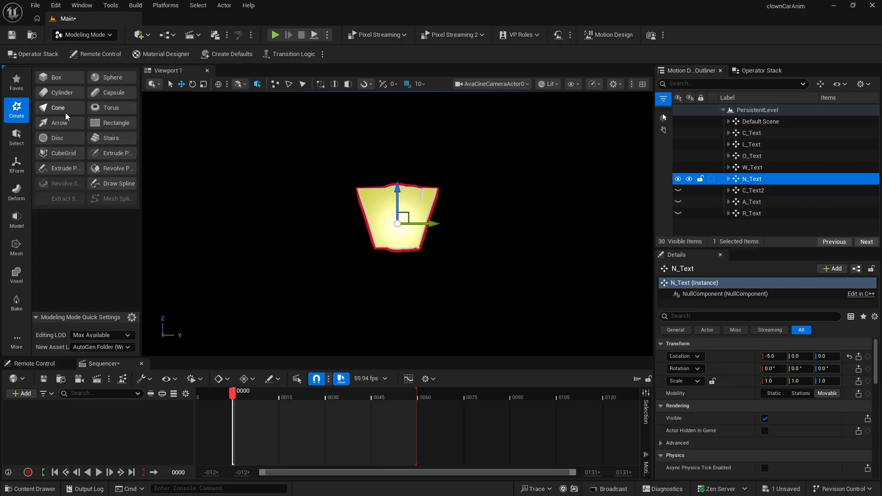
- Draw a single-point spline in the viewport with the Draw Spline tool and accept it
left_click(111, 184)
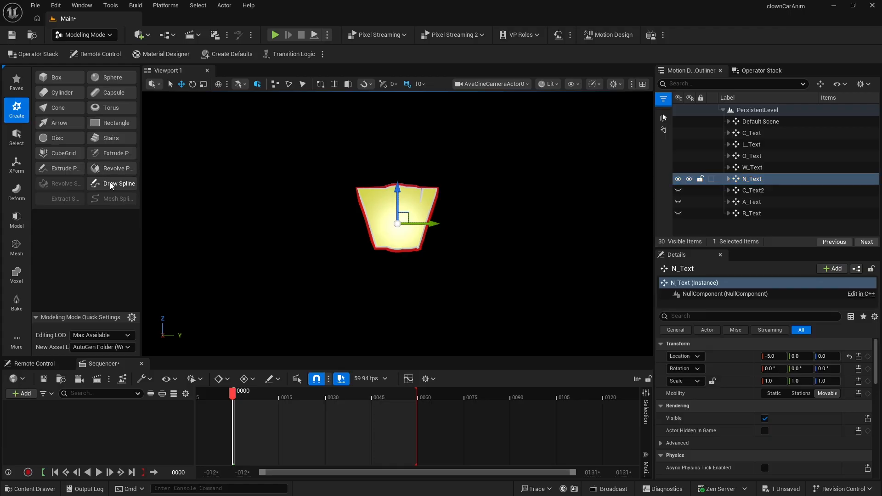
left_click(299, 224)
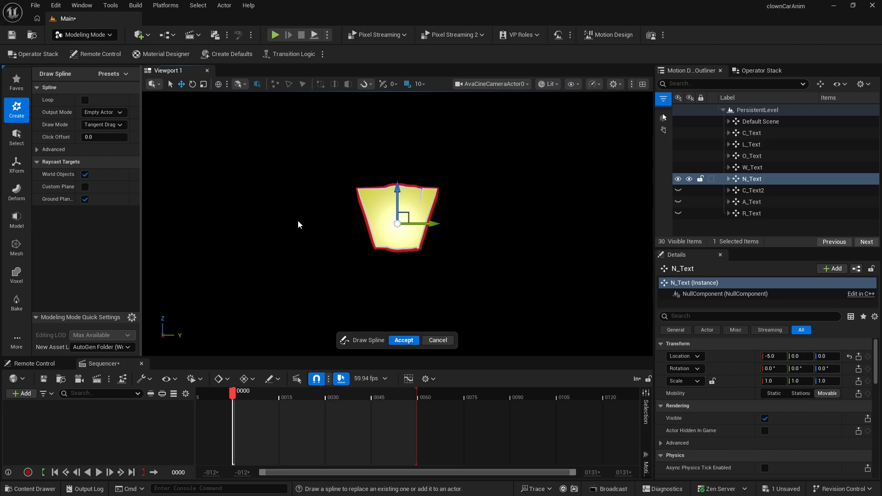
left_click(404, 341)
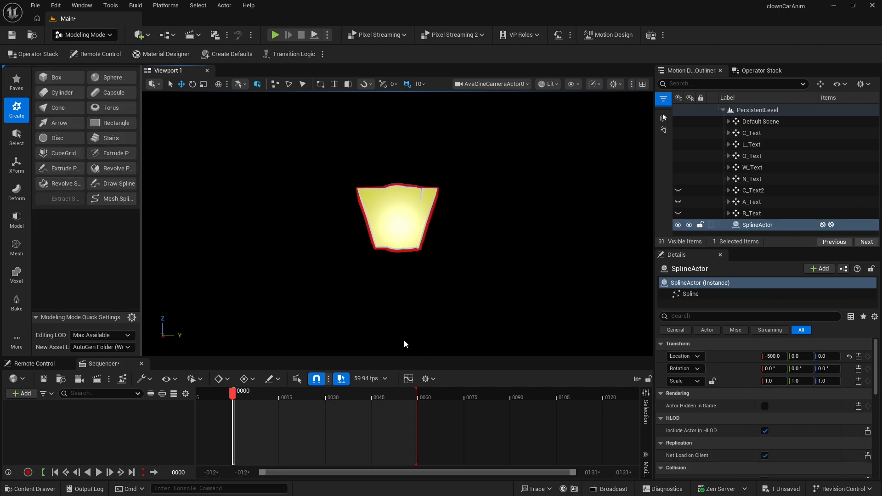
- Reset the new SplineActor's location to the origin
left_click(751, 226)
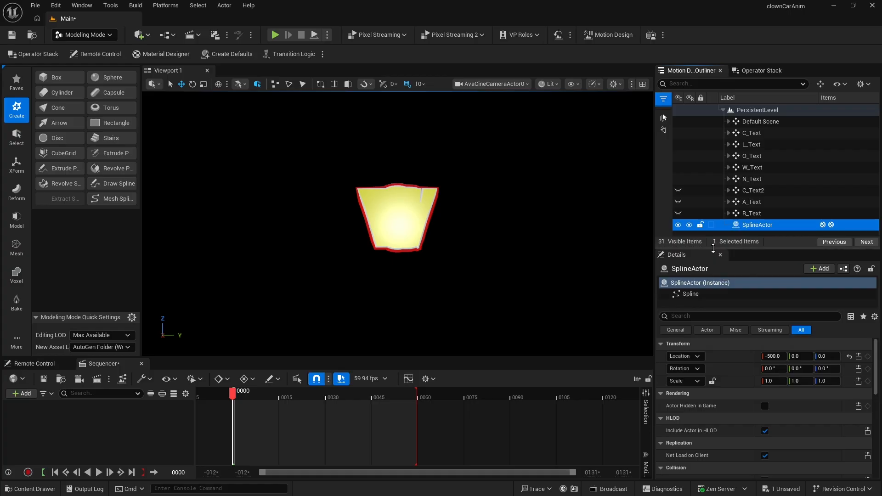
left_click_drag(722, 248, 702, 192)
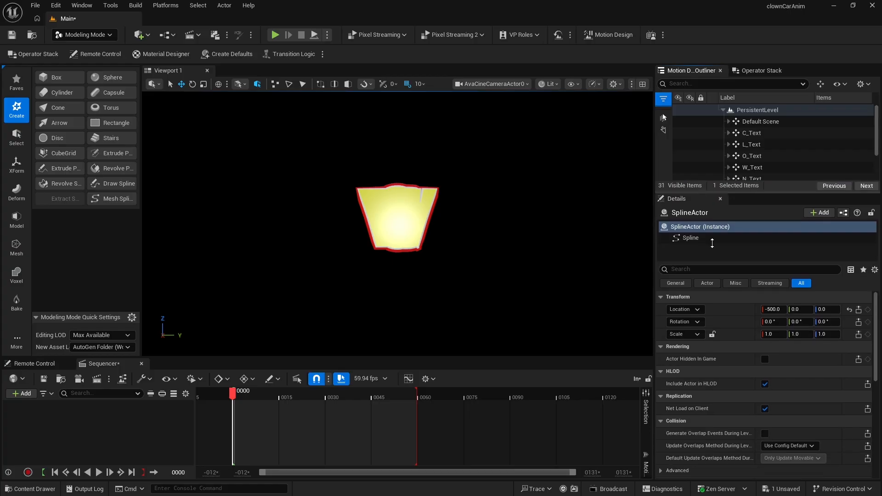
left_click(849, 310)
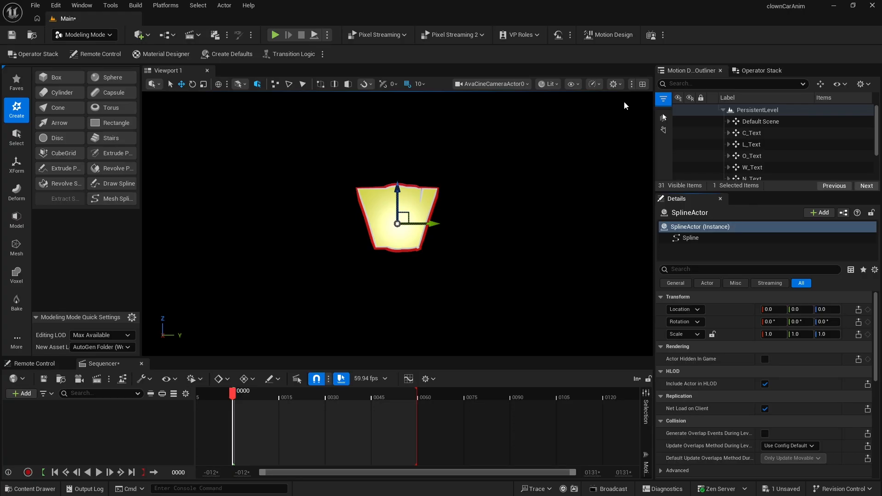
- Switch to the four-view layout and maximize the Top wireframe viewport
left_click(643, 84)
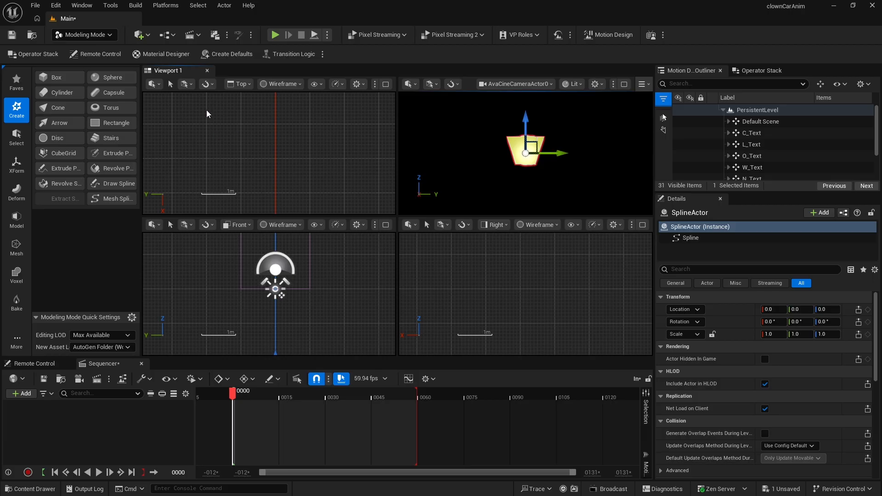
left_click(242, 84)
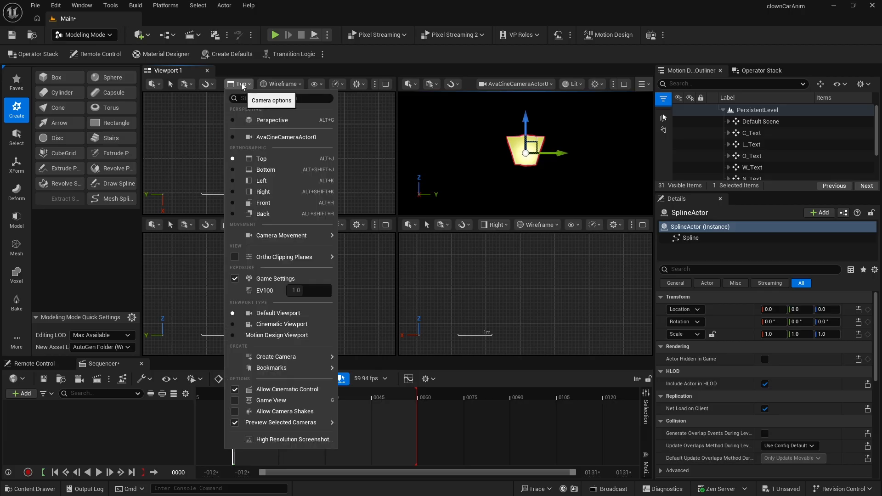
left_click(360, 146)
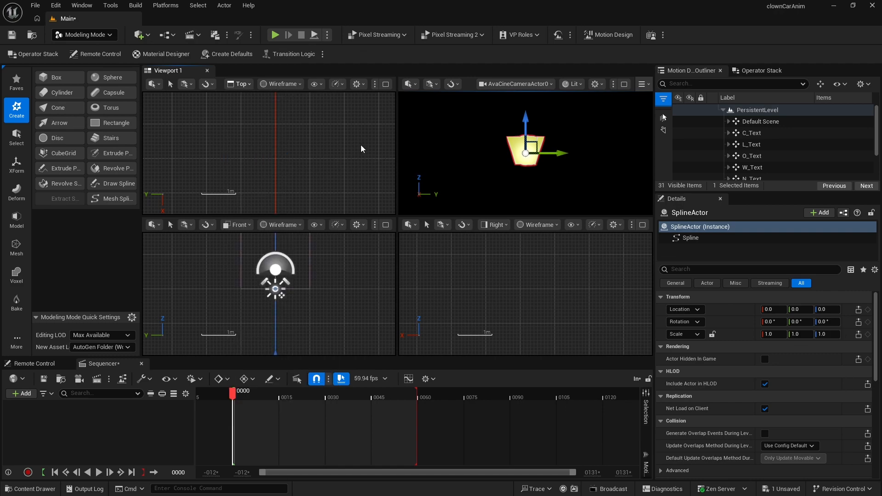
left_click(387, 85)
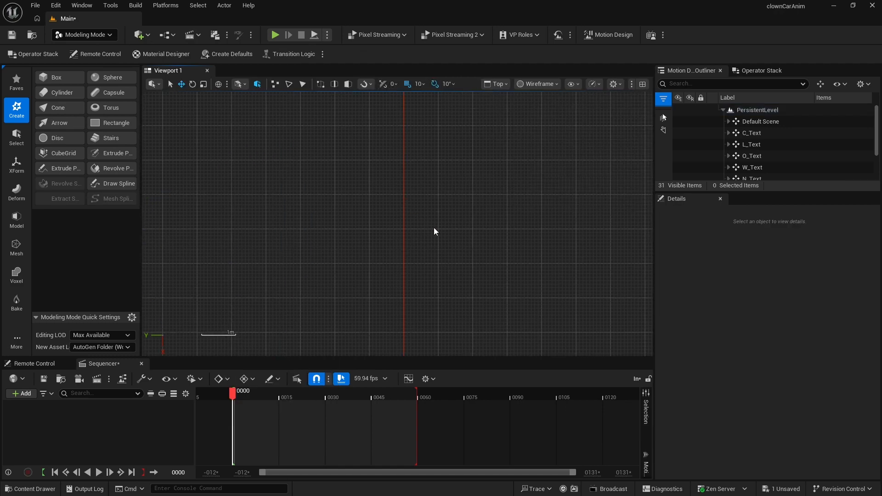
- Select the SplineActor, open the Spline Generation panel for its spline point, and choose the Arc shape
left_click(435, 243)
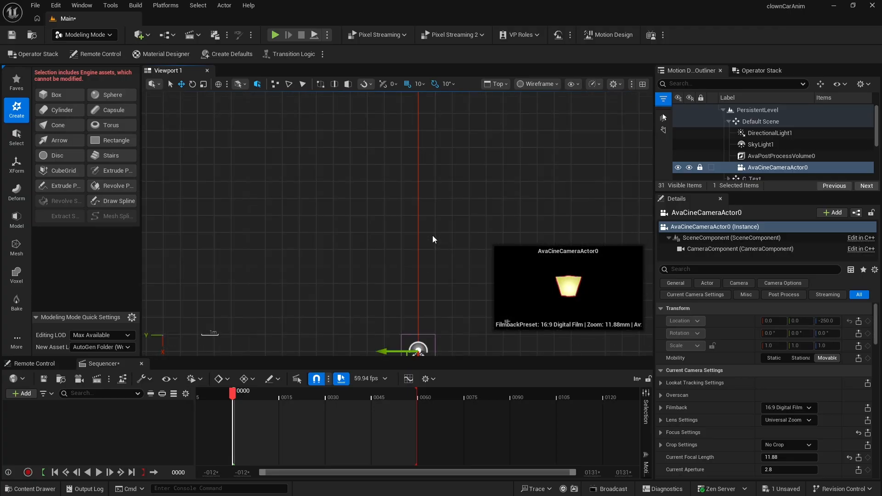
right_click_drag(434, 317, 411, 121)
left_click(750, 175)
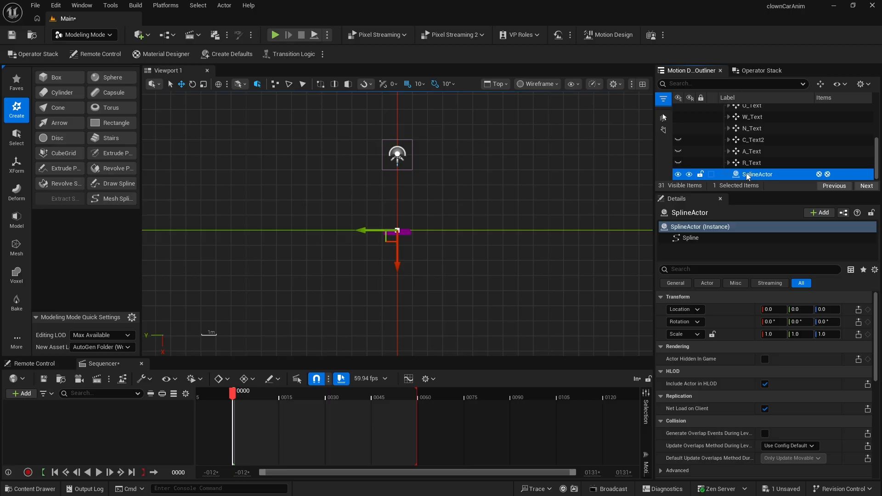
left_click(747, 174)
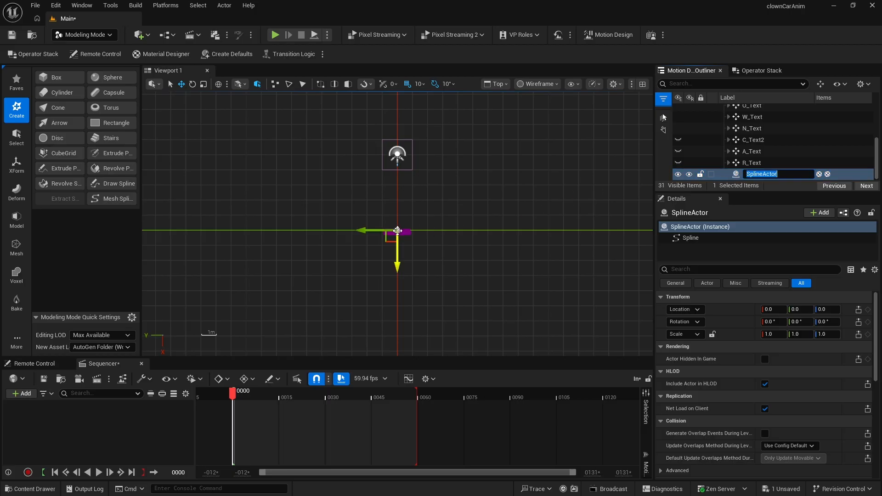
right_click(398, 230)
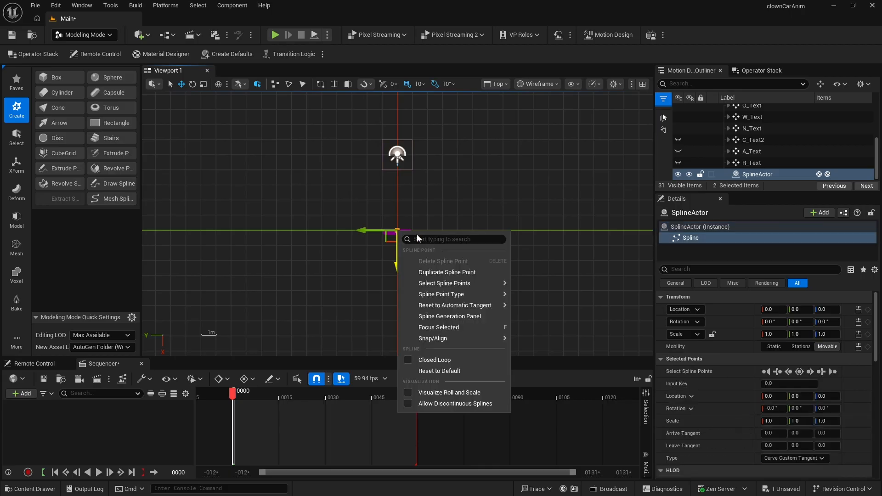
left_click(444, 317)
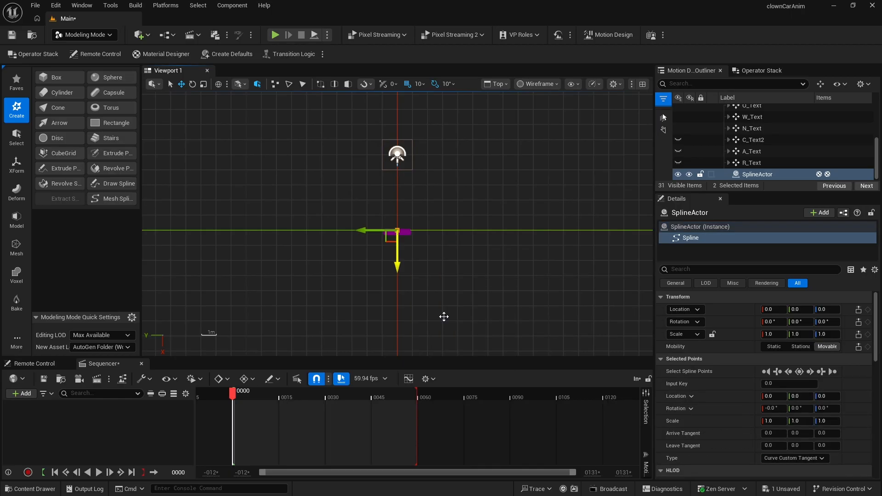
left_click_drag(487, 326, 523, 197)
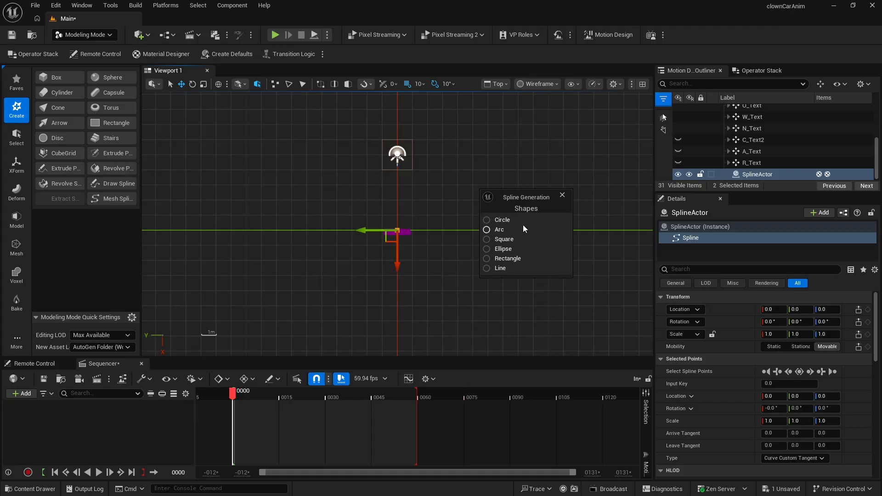
left_click(486, 230)
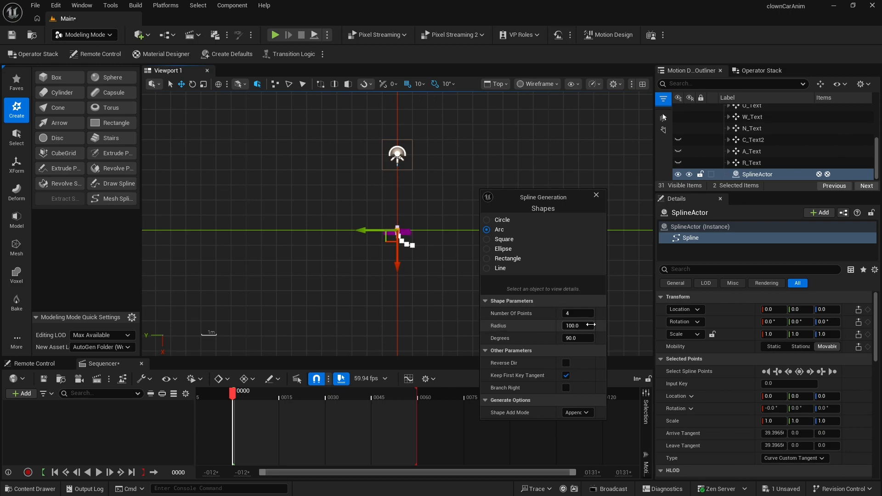
- Set the arc's Radius to 500 and Degrees to 45, and enable Reverse Dir
left_click(585, 326)
type("500")
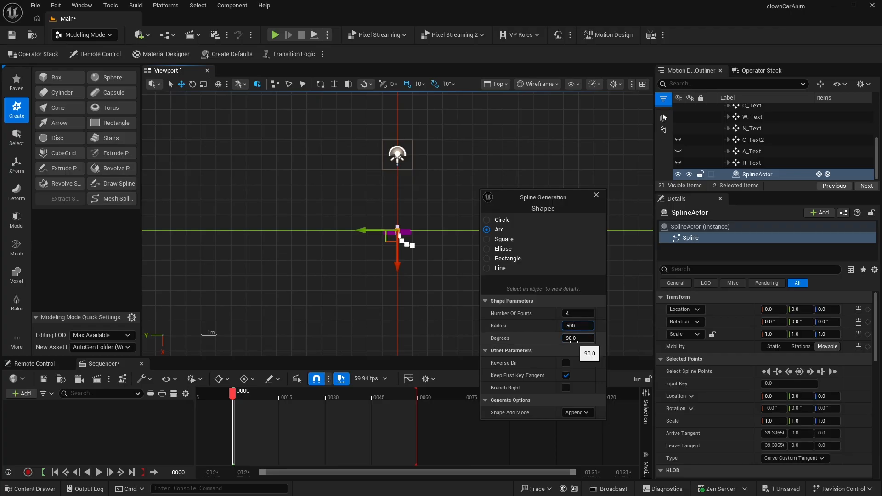
left_click(573, 339)
type("45")
key("Return")
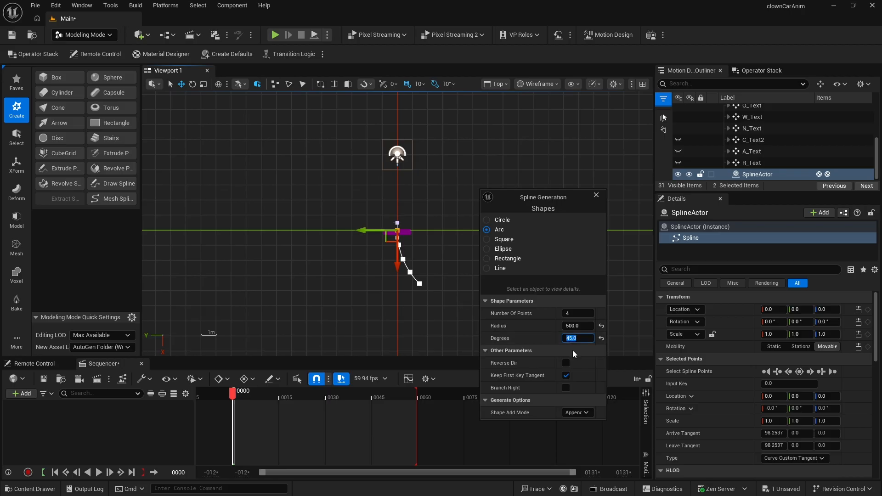
left_click(565, 363)
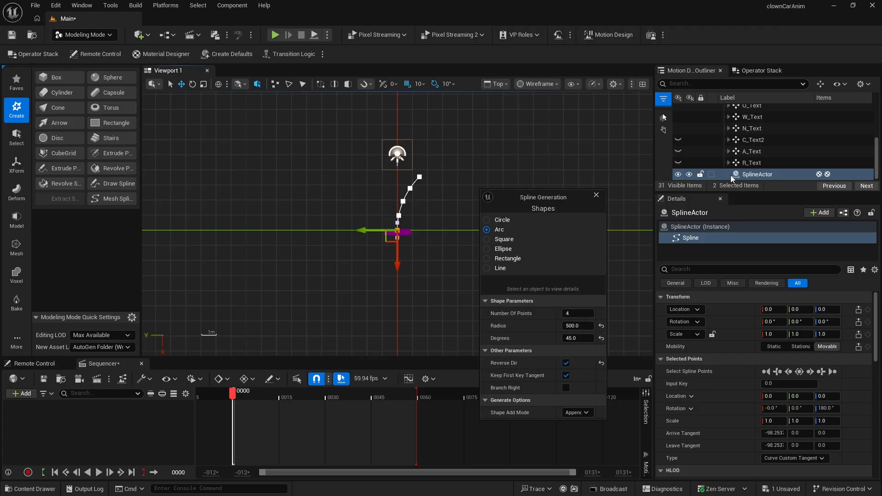
- Close the Spline Generation panel and set the SplineActor's Z rotation to 67.5°
left_click(768, 176)
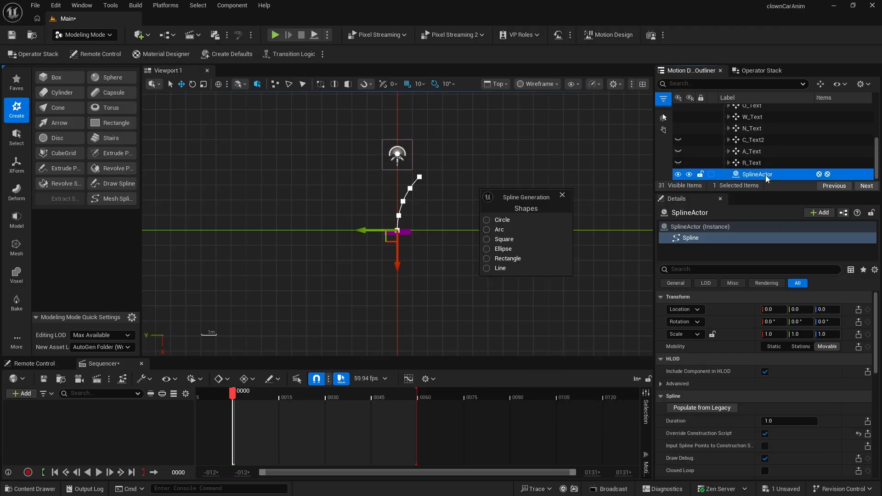
left_click(562, 196)
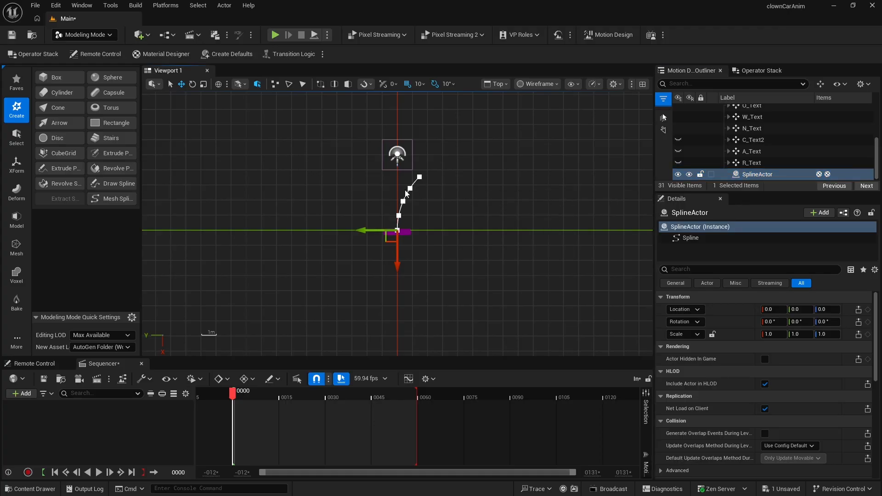
left_click(744, 175)
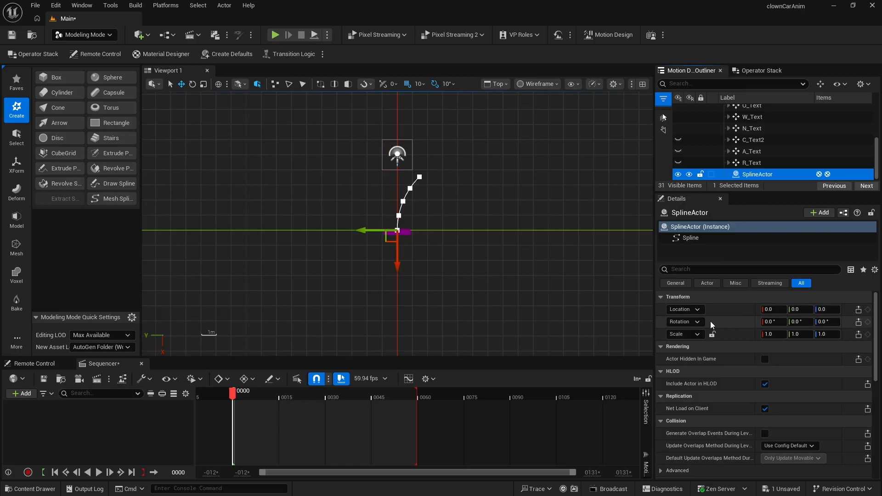
left_click_drag(825, 322, 855, 323)
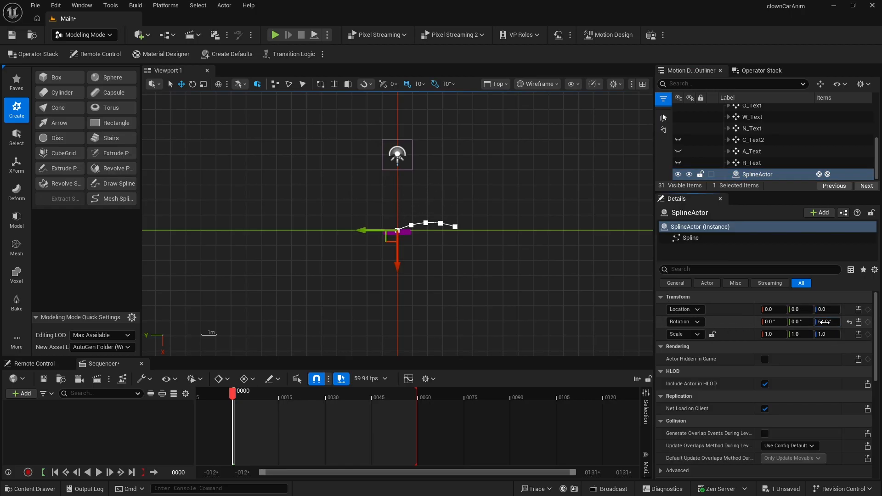
left_click(819, 321)
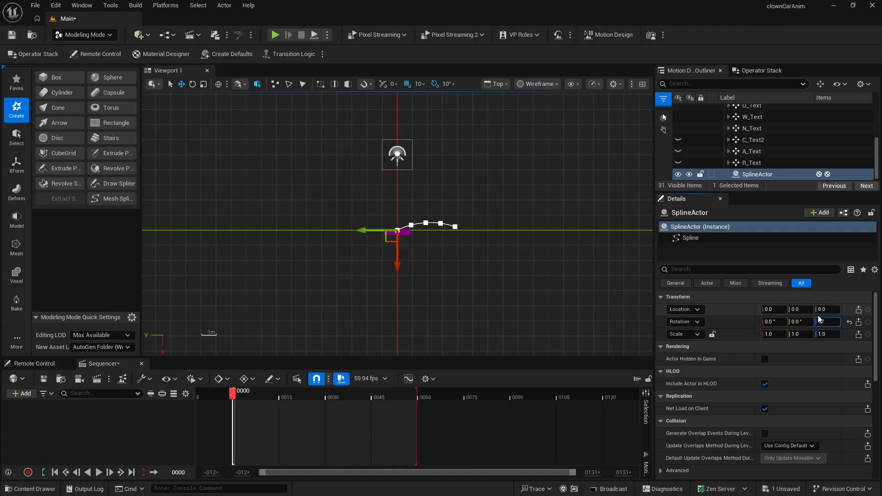
type("67.5")
key("Return")
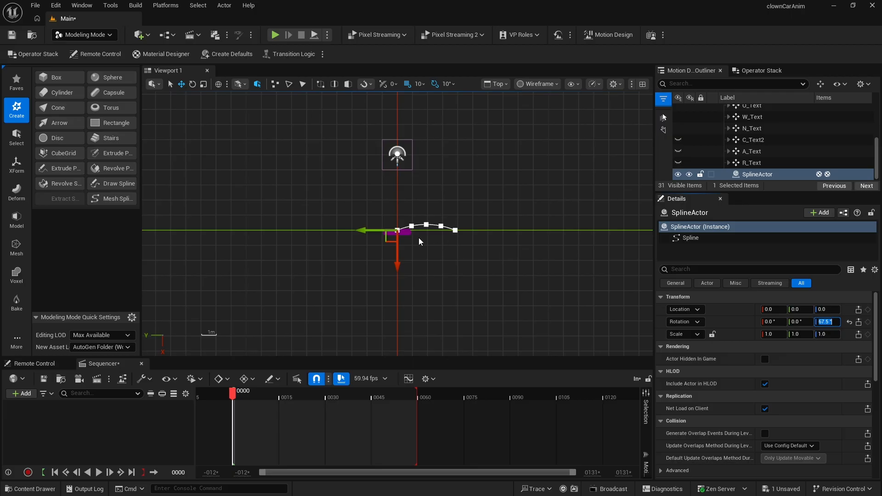
- Move the SplineActor to location X -166 and Y 191
left_click(795, 308)
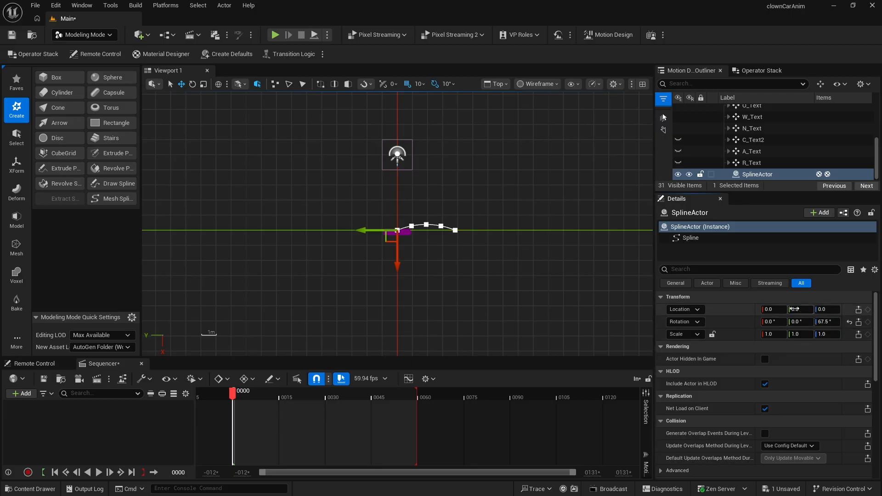
left_click_drag(795, 309, 817, 309)
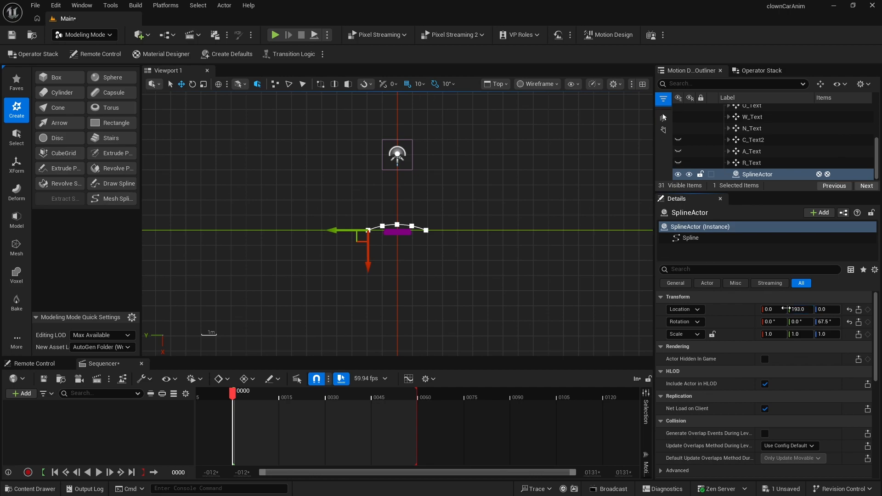
scroll(396, 229, "up", 2)
scroll(396, 228, "up", 8)
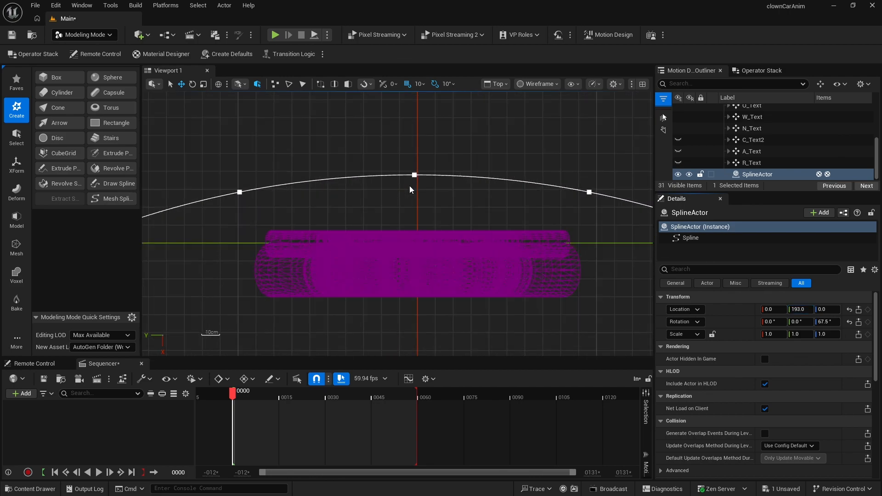
left_click_drag(798, 310, 798, 309)
left_click(800, 310)
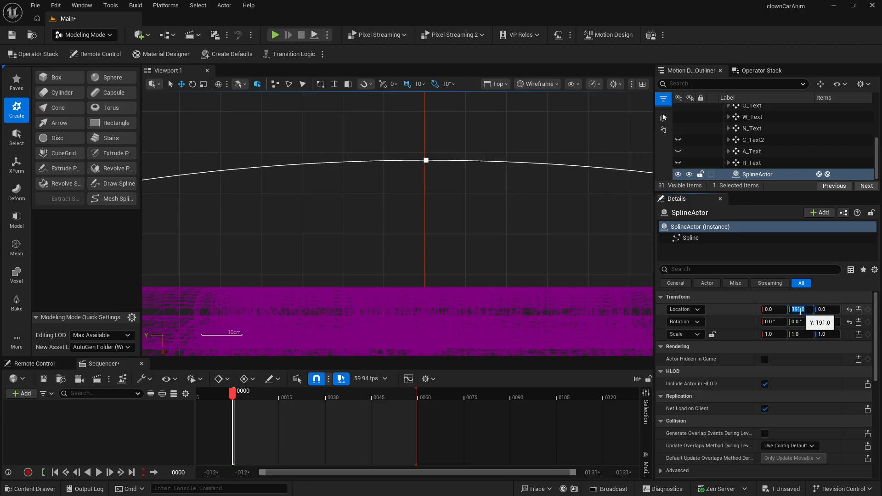
left_click(807, 297)
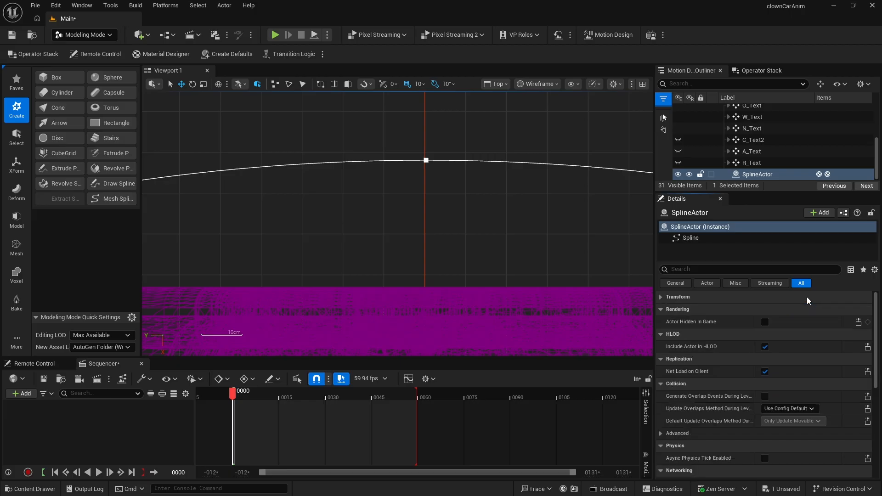
left_click(806, 297)
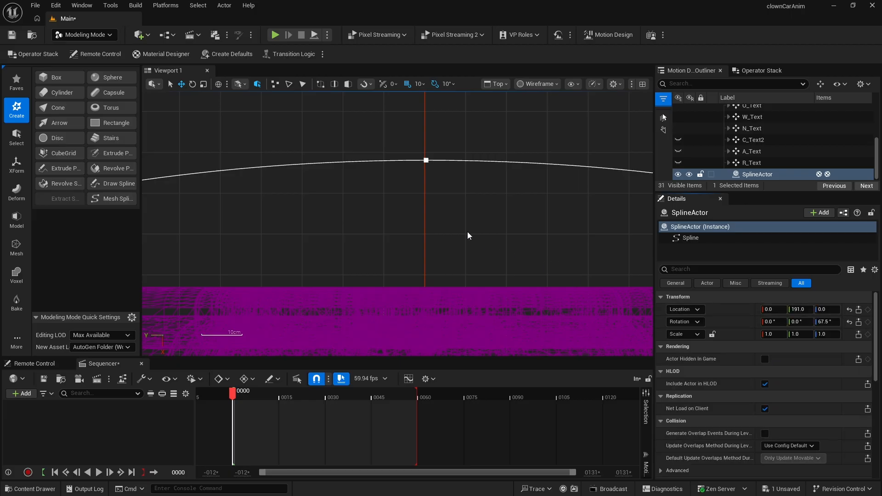
scroll(467, 232, "down", 6)
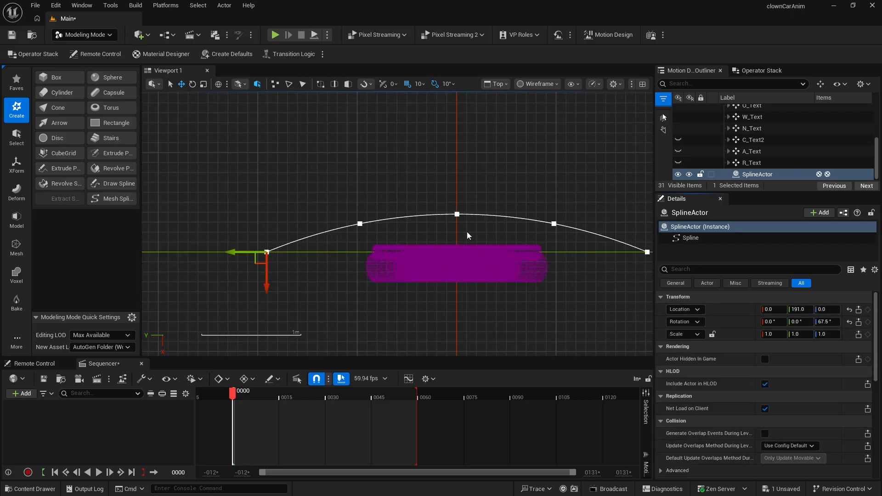
scroll(467, 231, "down", 4)
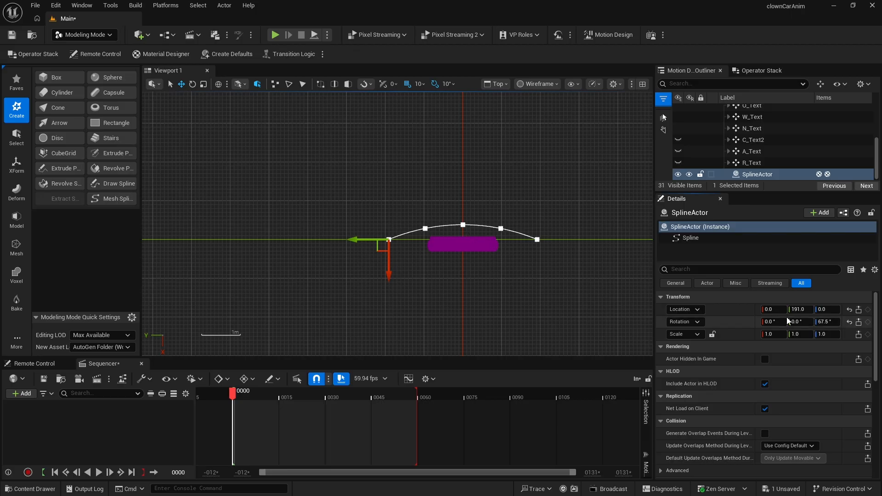
left_click_drag(776, 309, 699, 310)
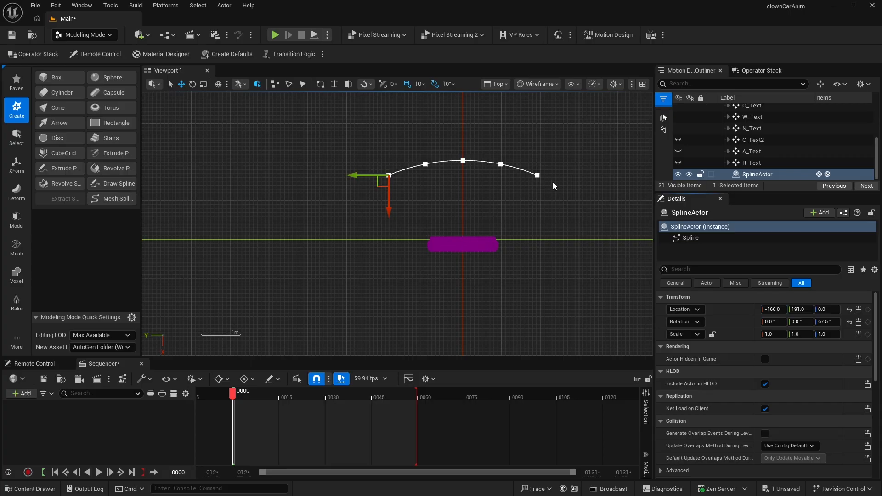
- Switch back to a single maximized viewport looking through the AvaCineCameraActor0 camera
left_click(643, 84)
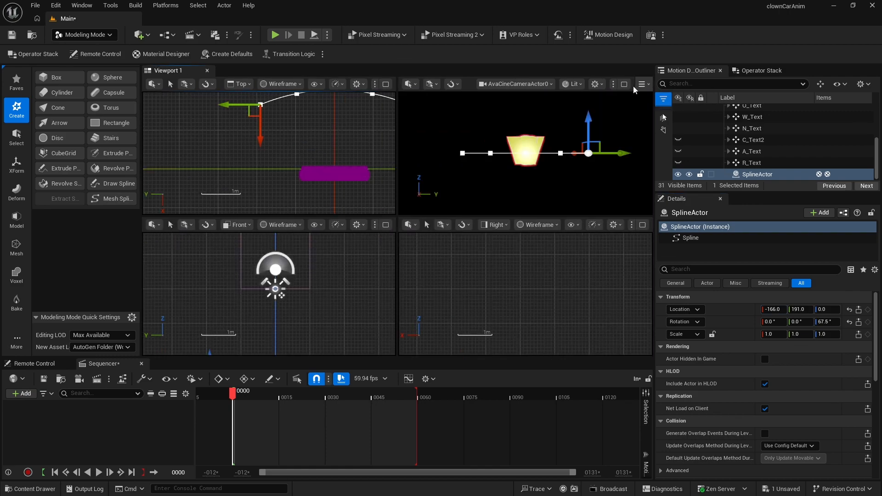
left_click(624, 84)
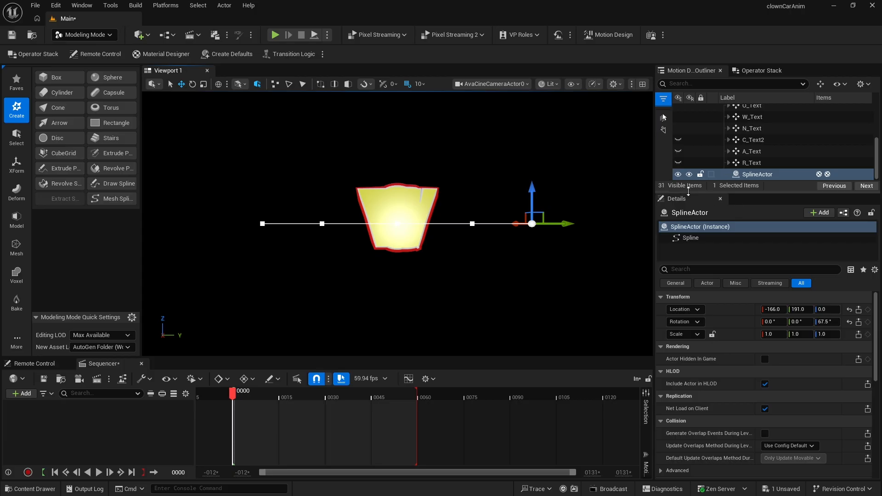
left_click_drag(740, 193, 740, 227)
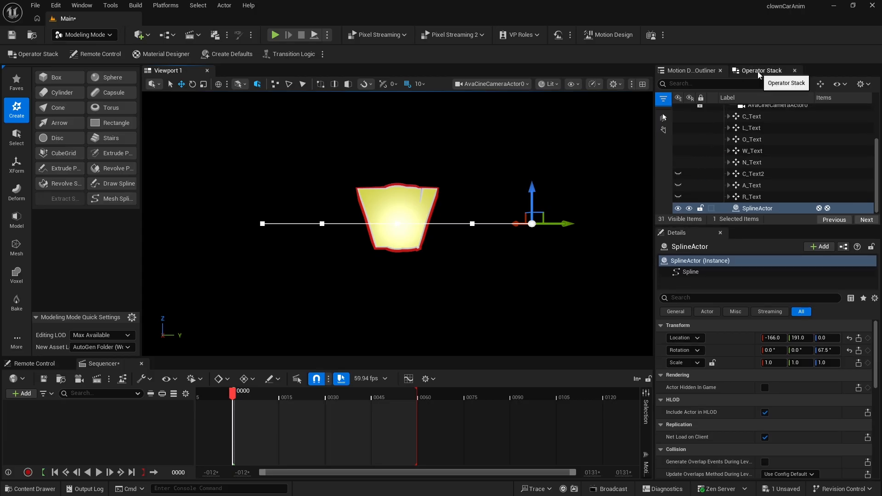
- Select the C_Text actor and add a Spline Path modifier to it in the Operator Stack
scroll(804, 164, "up", 4)
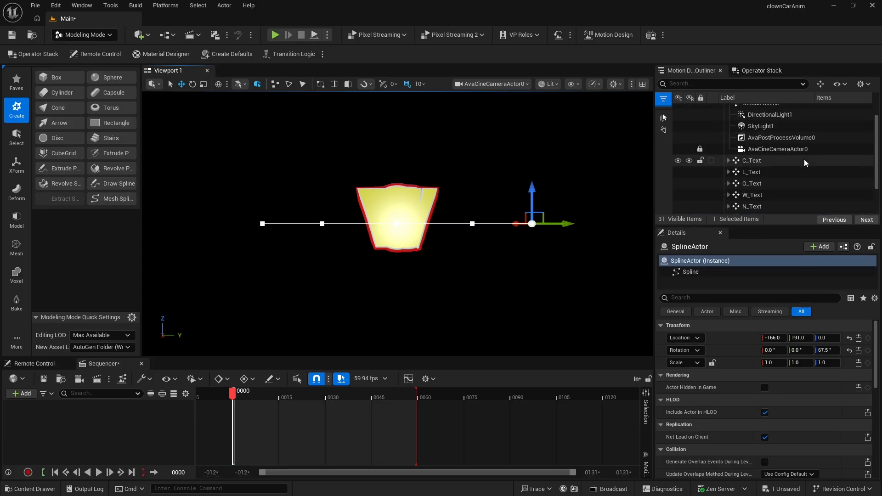
scroll(804, 165, "down", 3)
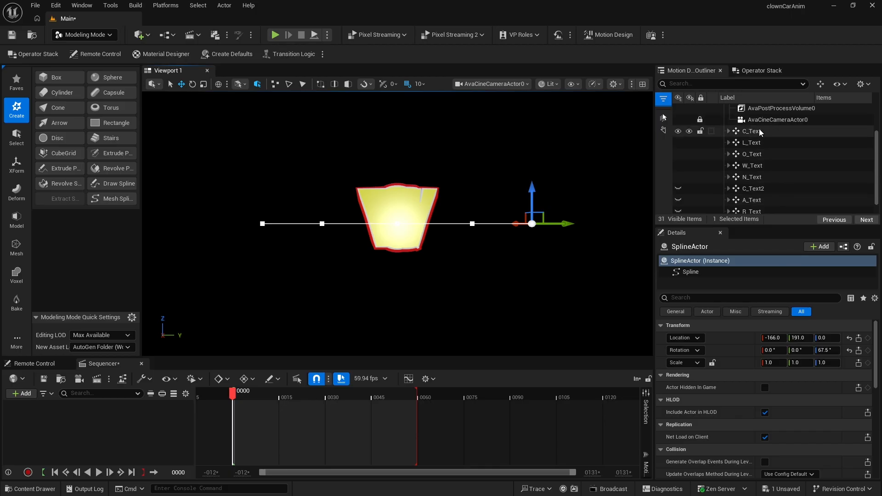
left_click(749, 132)
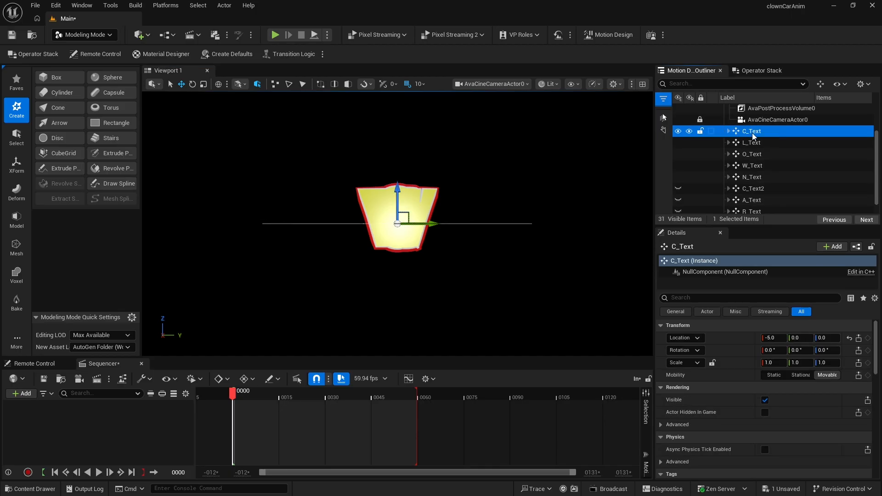
left_click(761, 71)
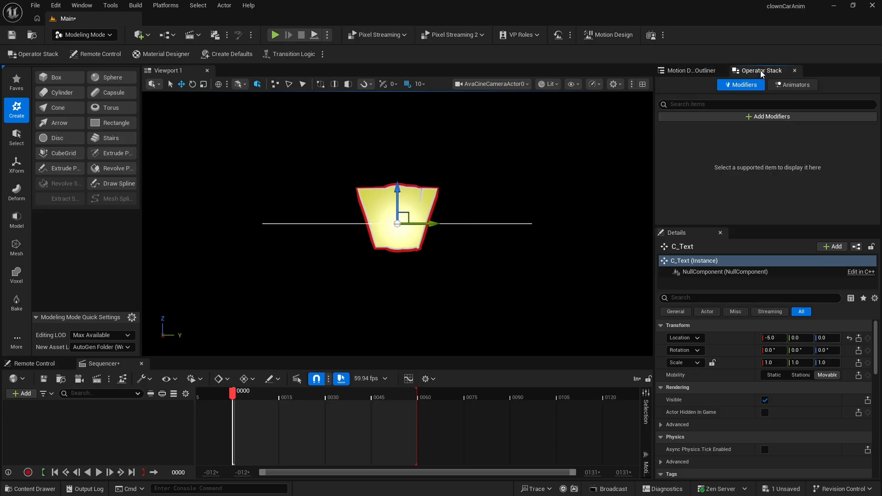
left_click(763, 117)
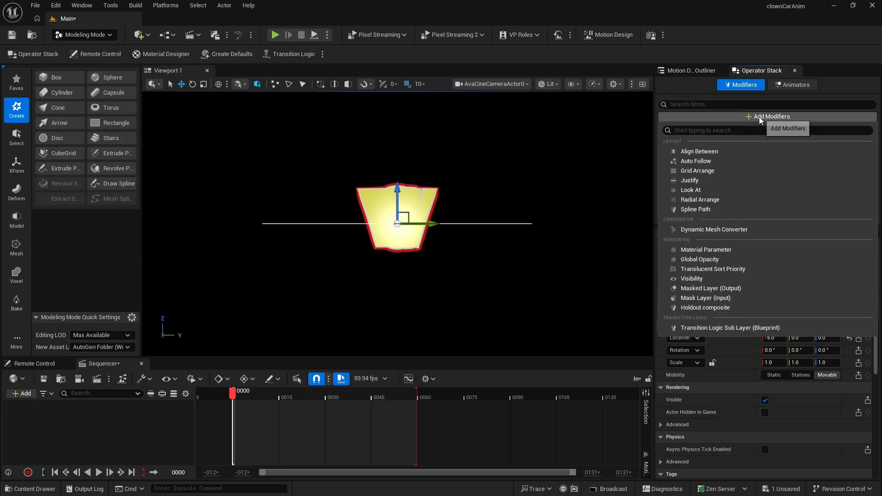
left_click(718, 208)
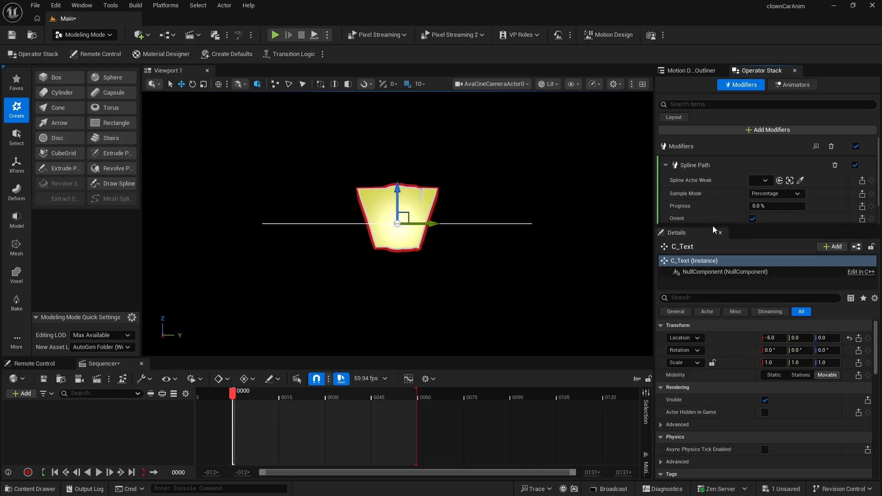
- Link C_Text's Spline Path modifier to the SplineActor
left_click_drag(713, 226, 712, 269)
left_click(765, 181)
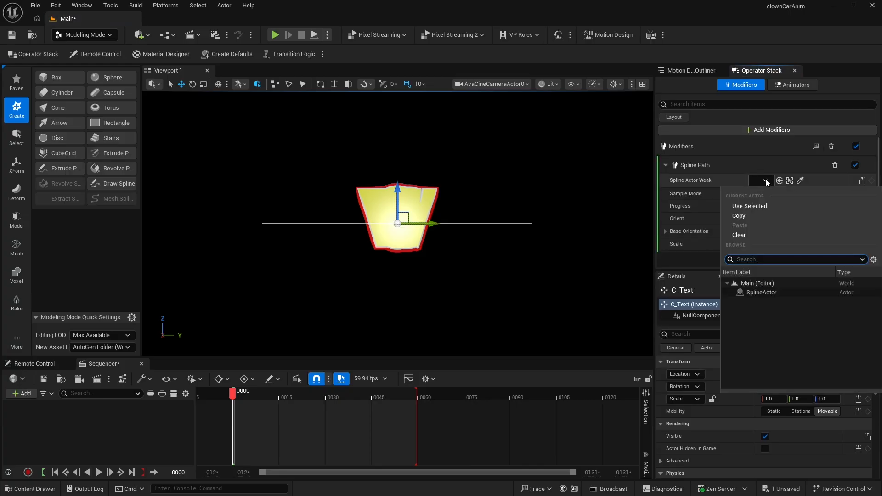
left_click(763, 293)
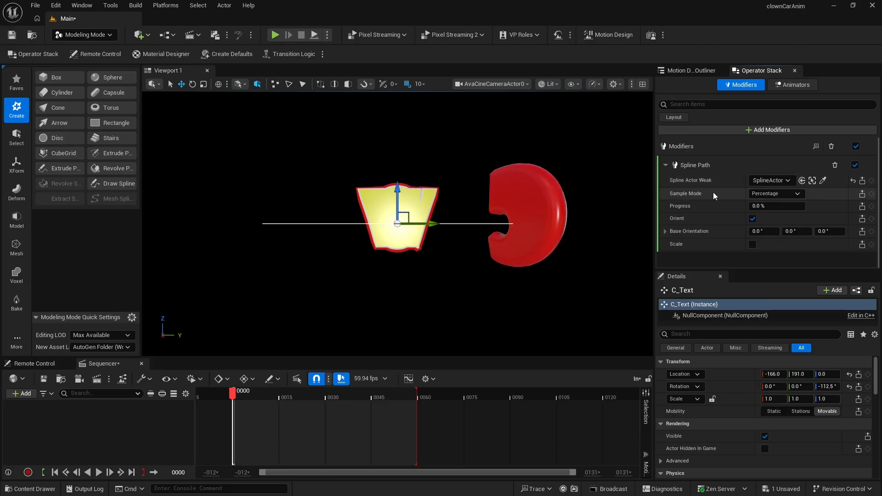
left_click(777, 196)
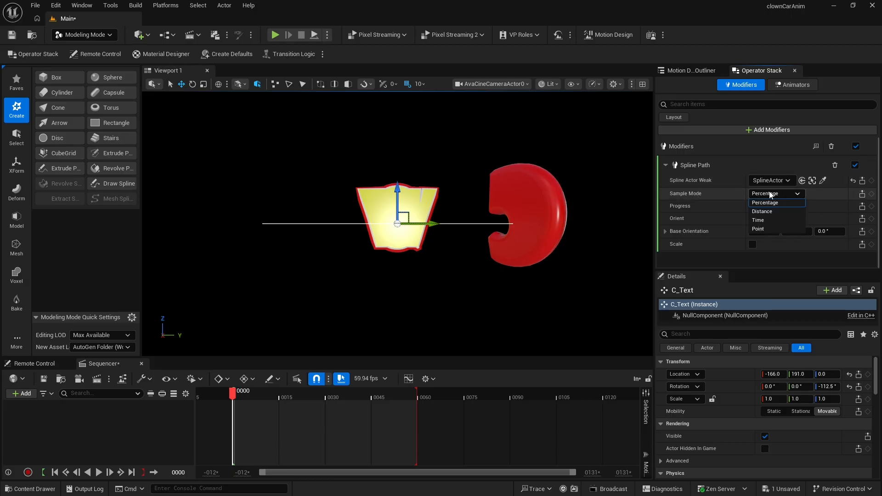
left_click(771, 210)
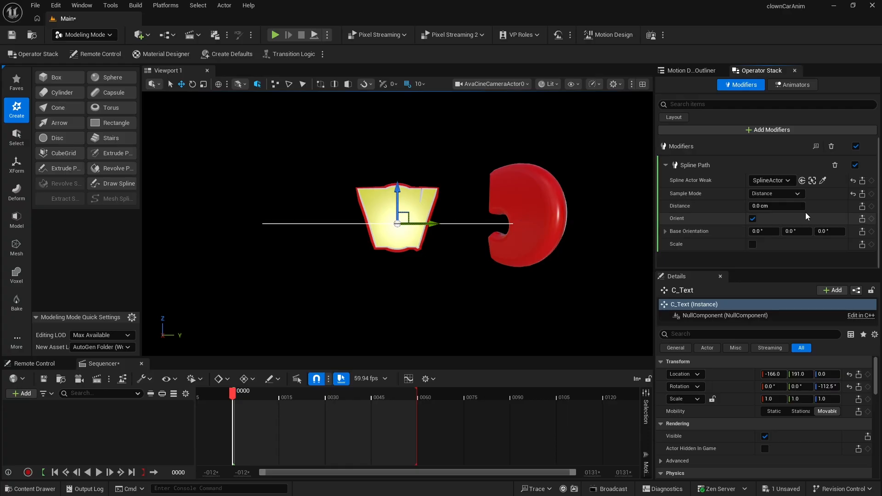
left_click(779, 193)
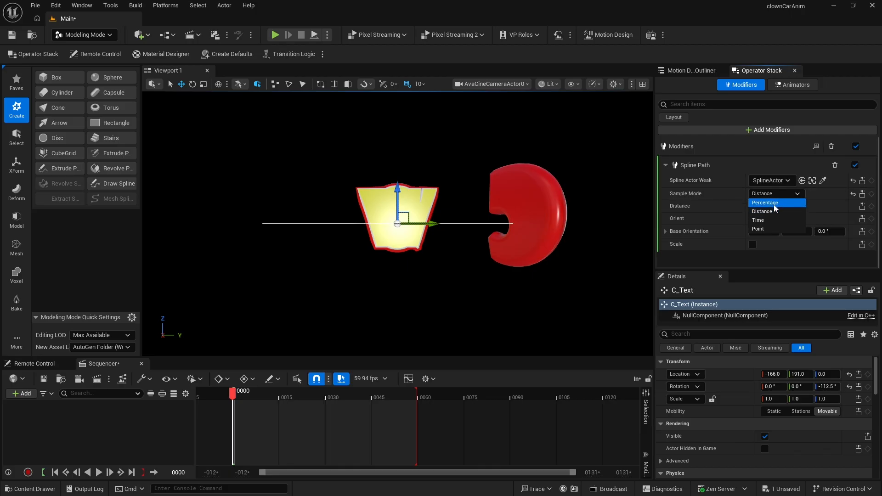
left_click(774, 203)
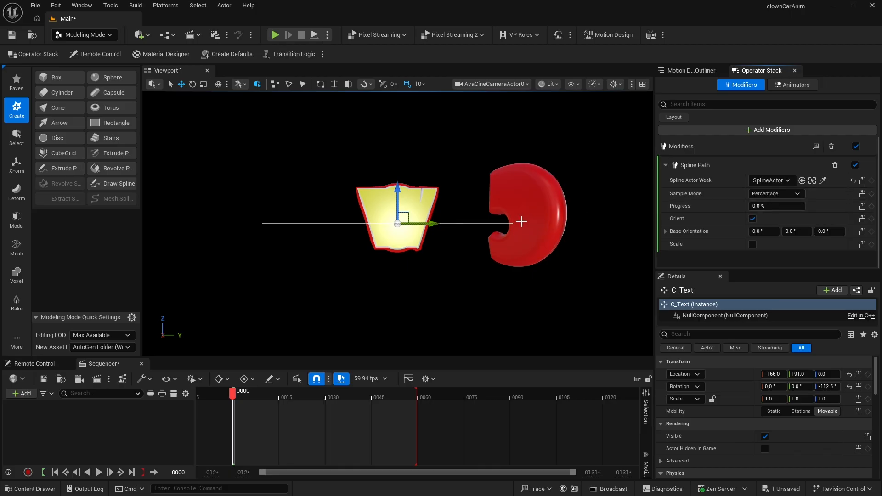
- Try Progress values of 95%, 100% and 99% along the spline for C_Text
left_click(771, 206)
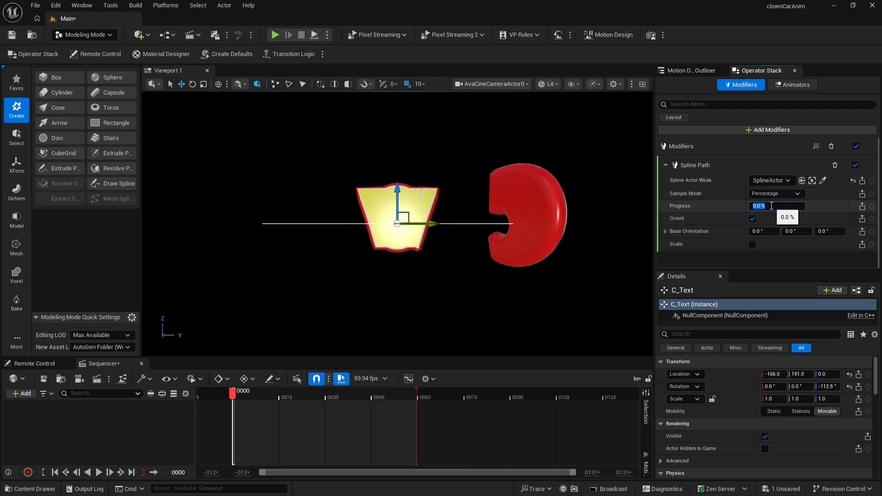
type("95")
key("Return")
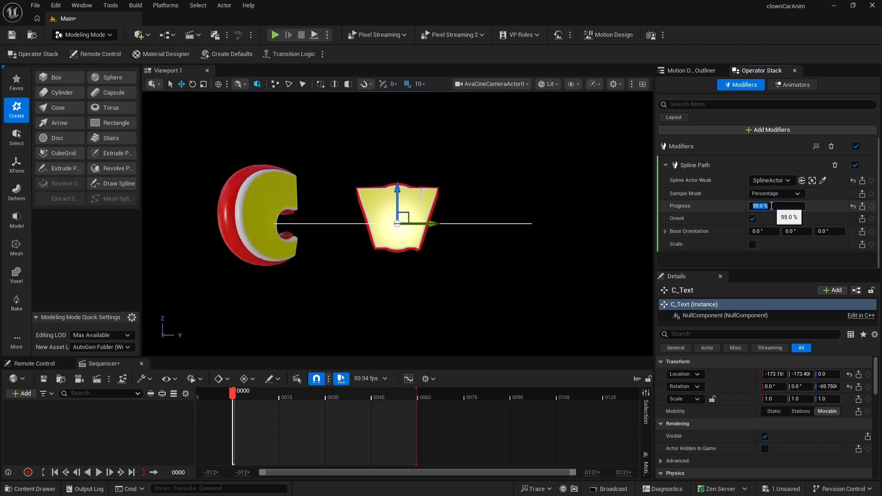
type("100")
key("Return")
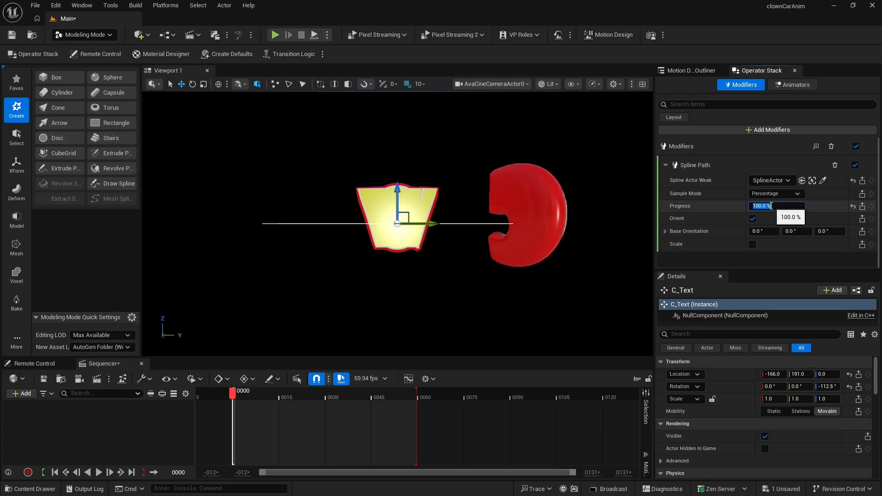
key("BackSpace")
type("99")
key("Return")
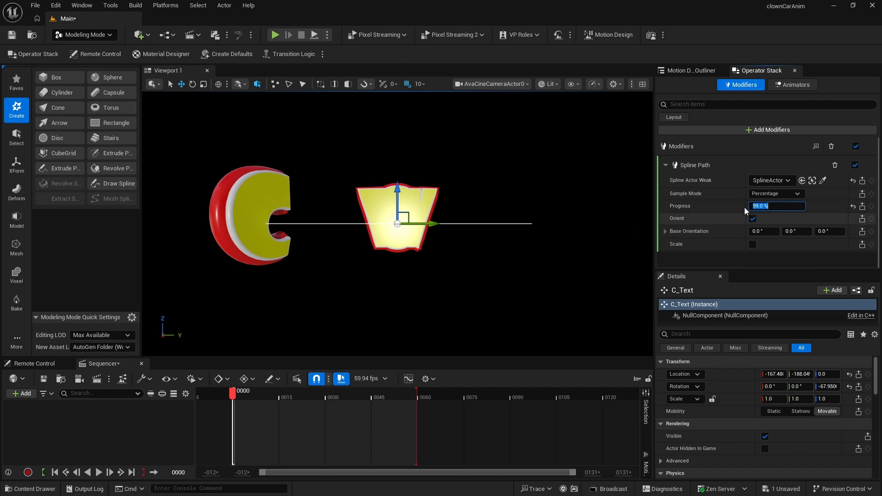
- Switch the Spline Path sample mode to Distance and set the distance to 392 cm
left_click(768, 195)
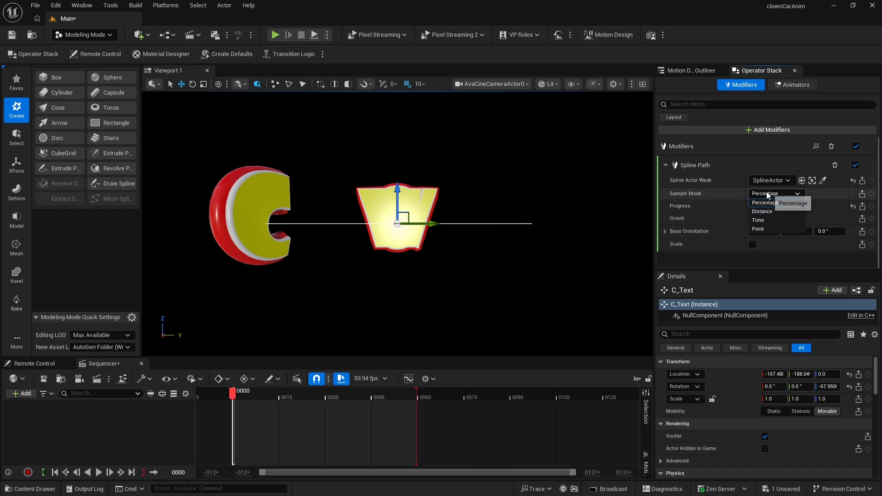
left_click(771, 212)
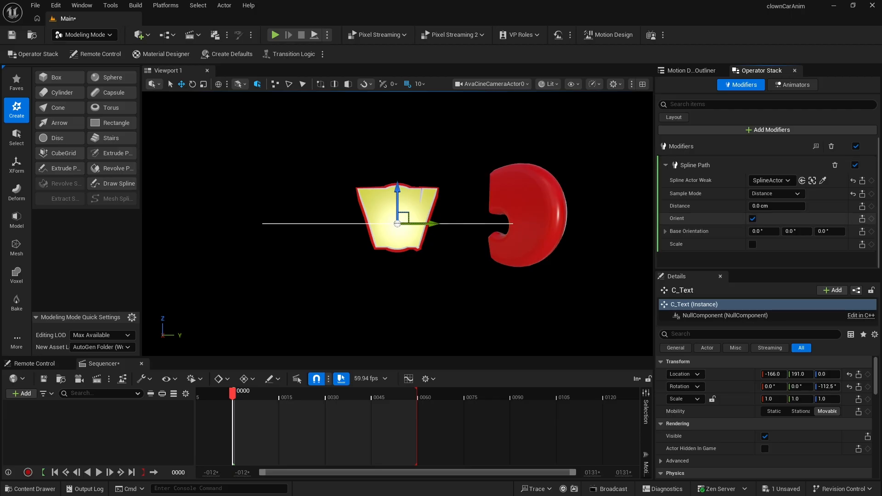
left_click(770, 207)
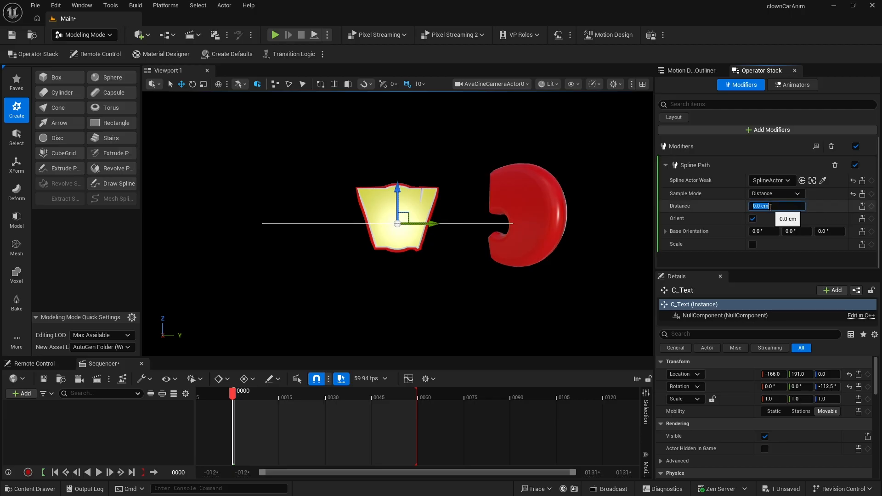
type("390")
key("Return")
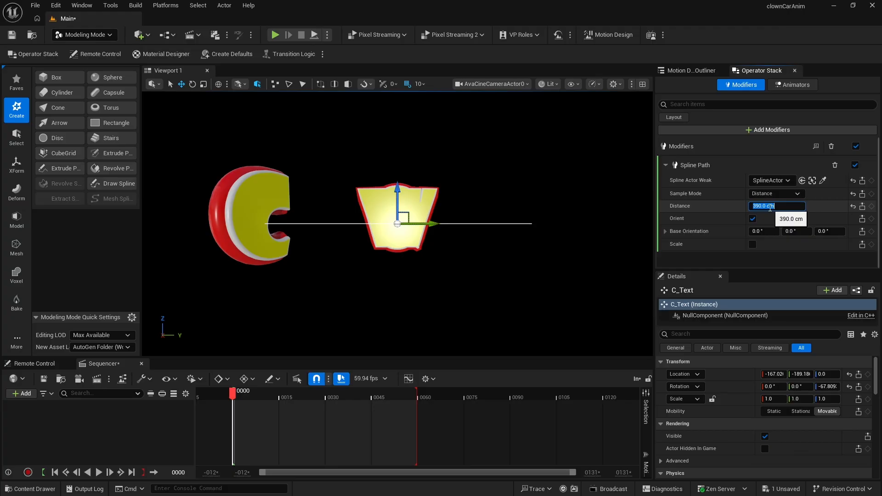
scroll(770, 207, "up", 1)
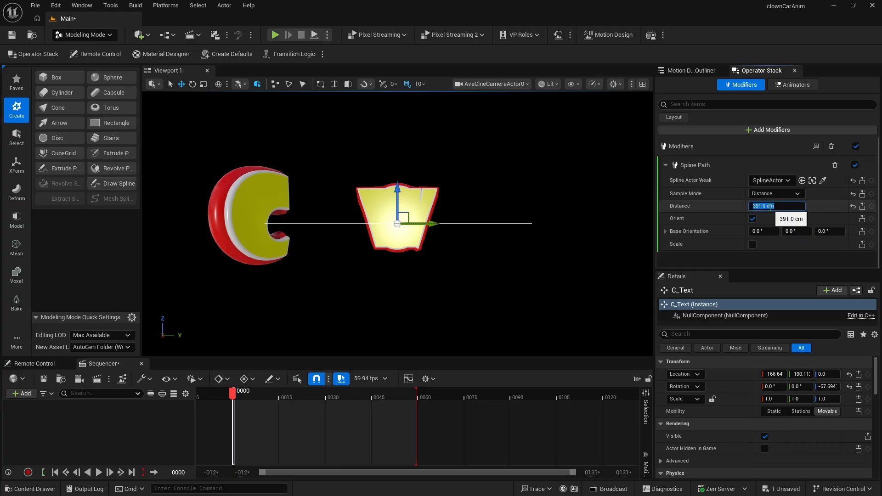
scroll(770, 208, "up", 1)
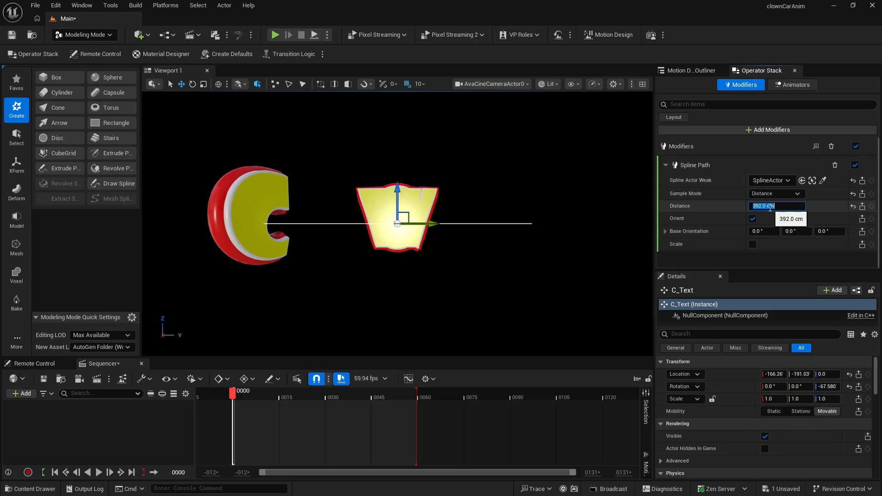
type("393")
key("Return")
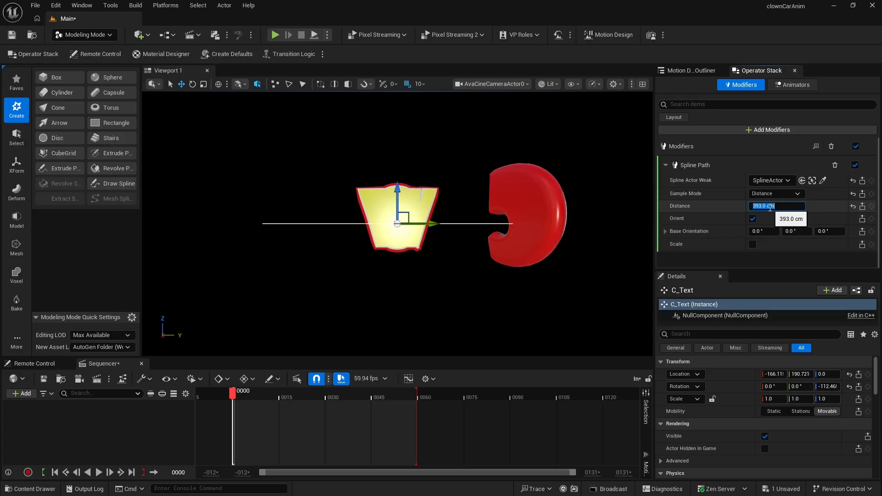
type("3")
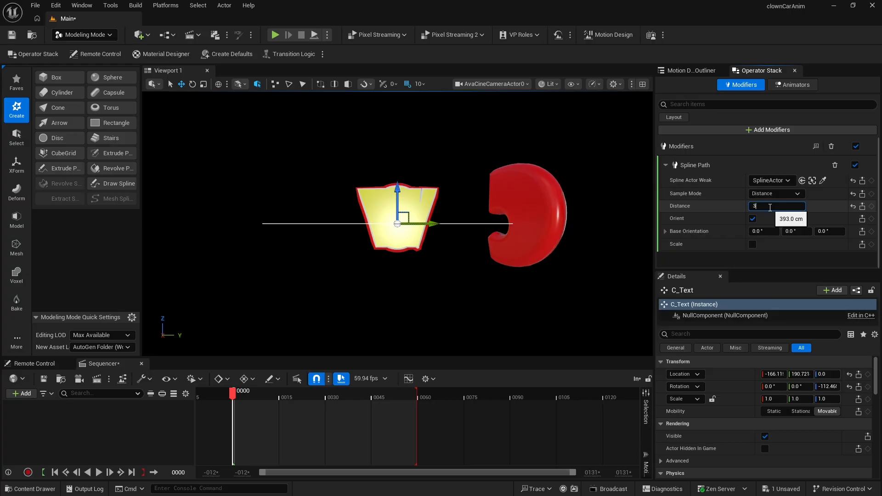
type("92")
key("Return")
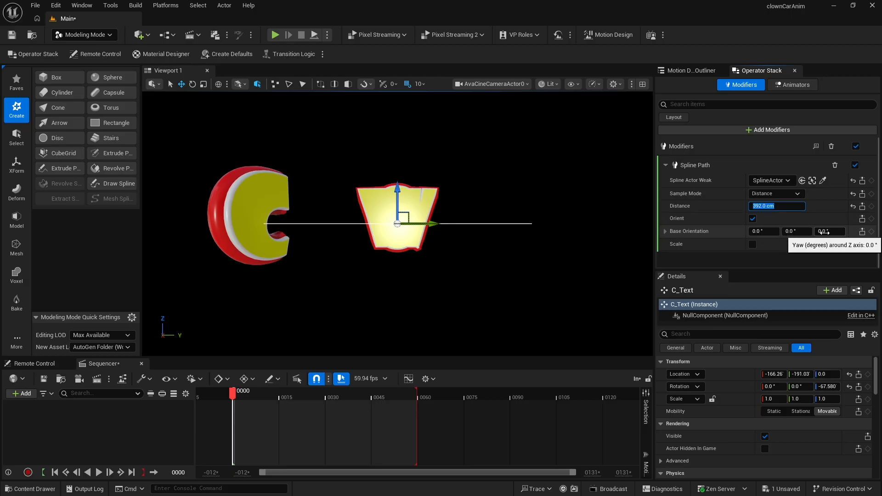
- Set the Spline Path base orientation yaw to 90°
left_click(824, 231)
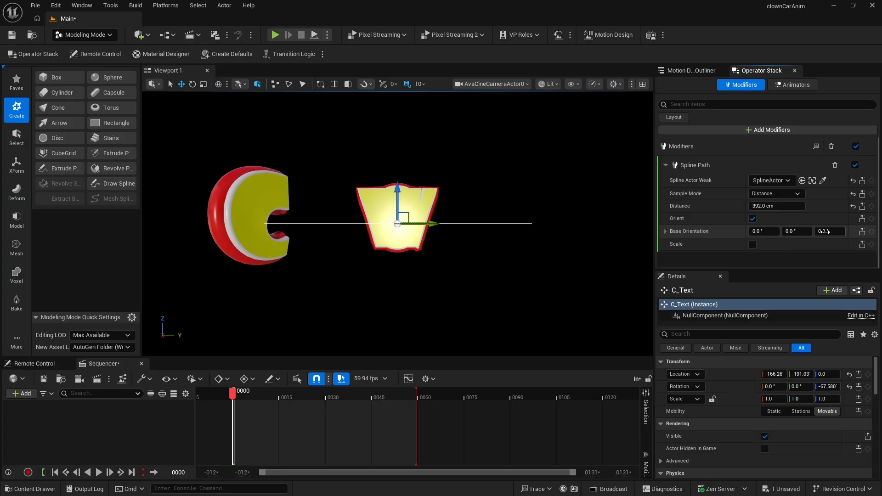
type("90")
key("Return")
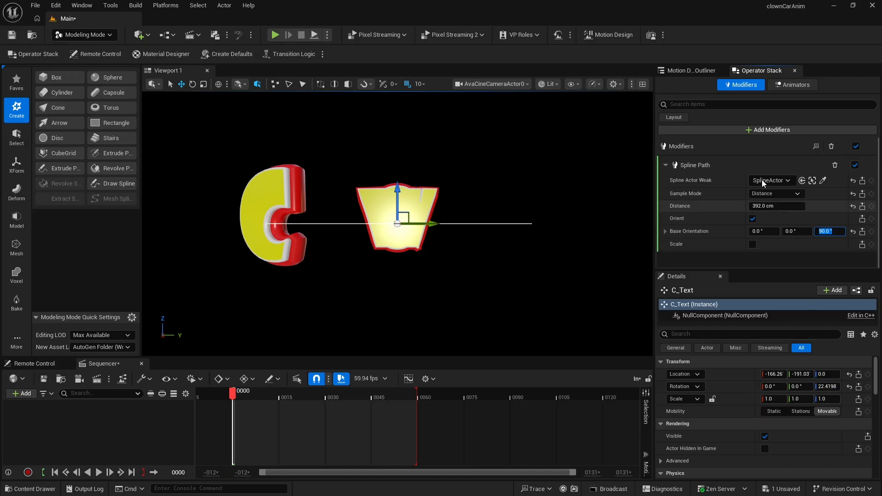
- Select C_Text in the outliner and set its uniform scale to 0.65
left_click(690, 69)
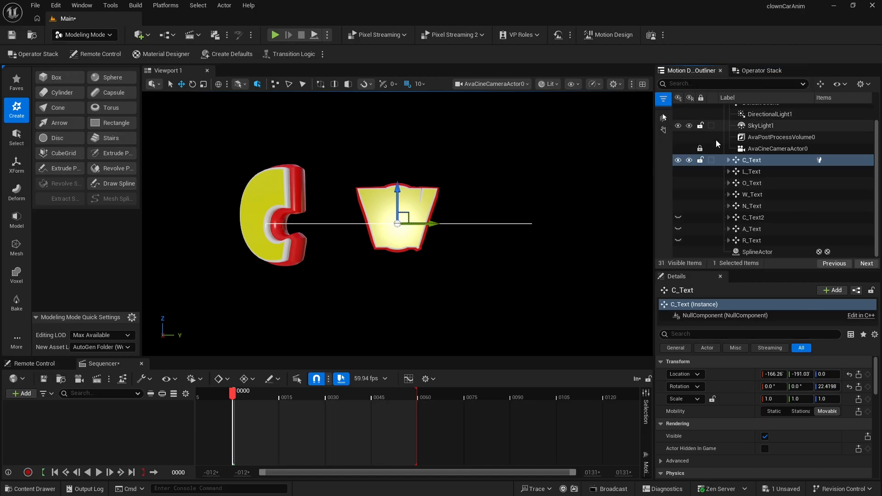
left_click(753, 160)
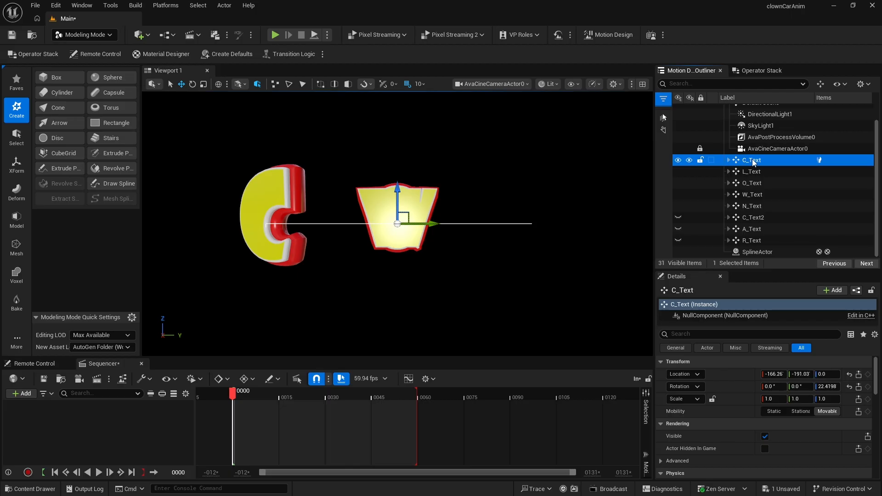
left_click(712, 399)
left_click(769, 399)
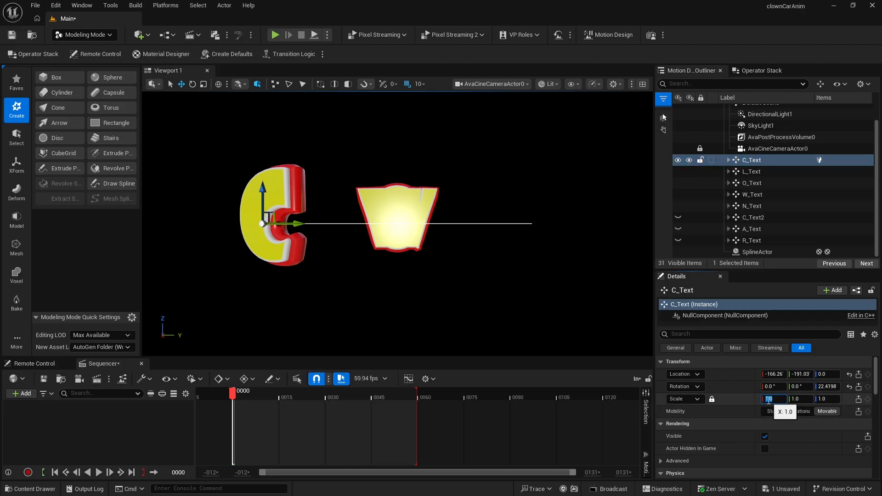
type("0.65")
key("Return")
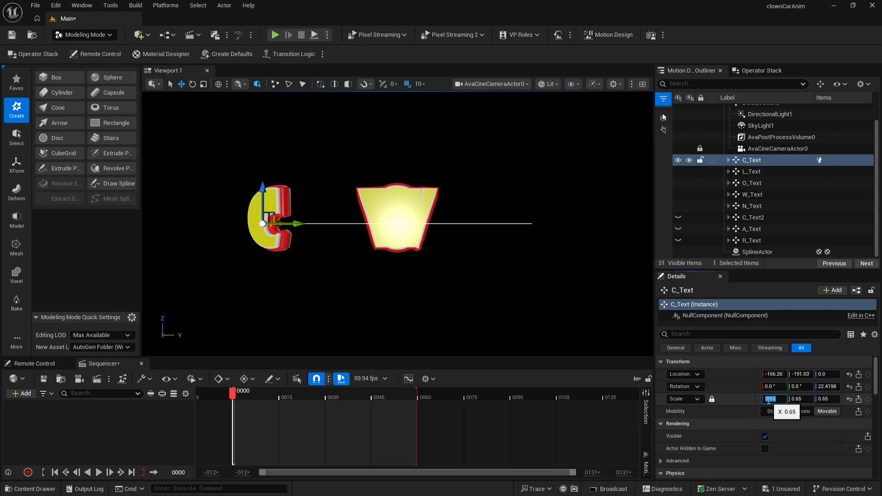
- Select L_Text and set its uniform scale to 0.65
left_click(750, 172)
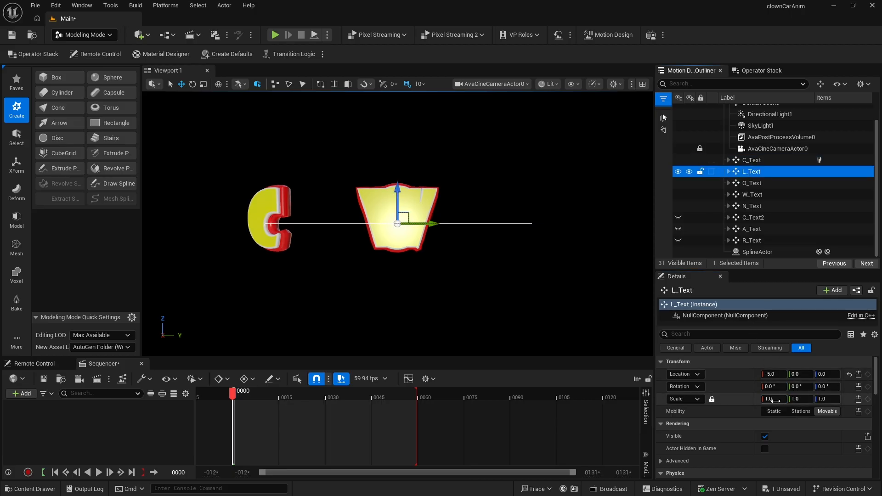
left_click(776, 401)
type("0.65")
key("Return")
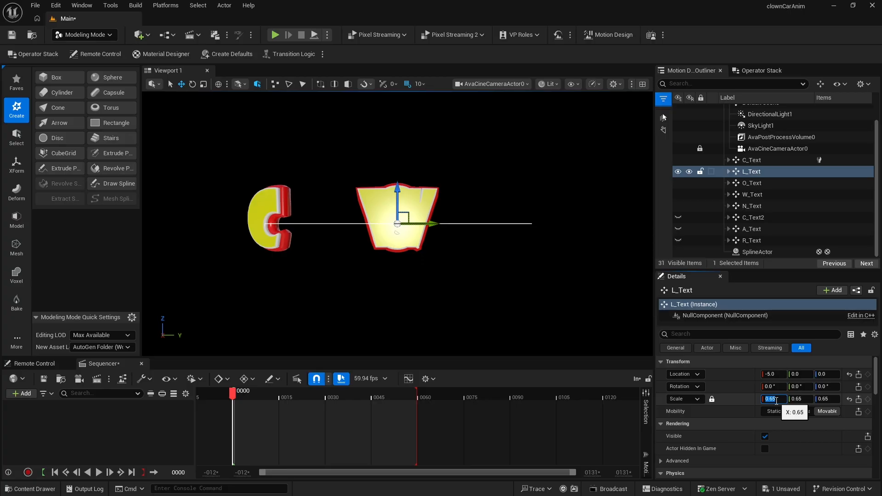
- Add a Spline Path modifier to L_Text, linked to the SplineActor, using the Distance sample mode
left_click(752, 206)
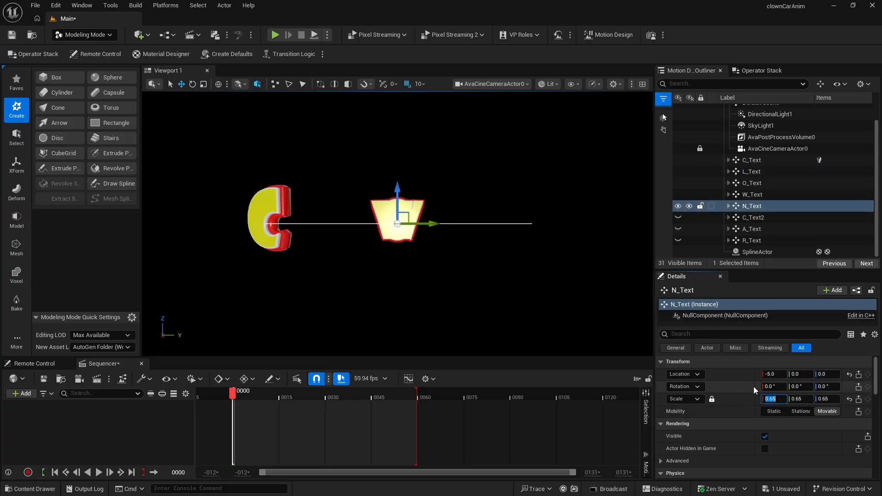
left_click(735, 172)
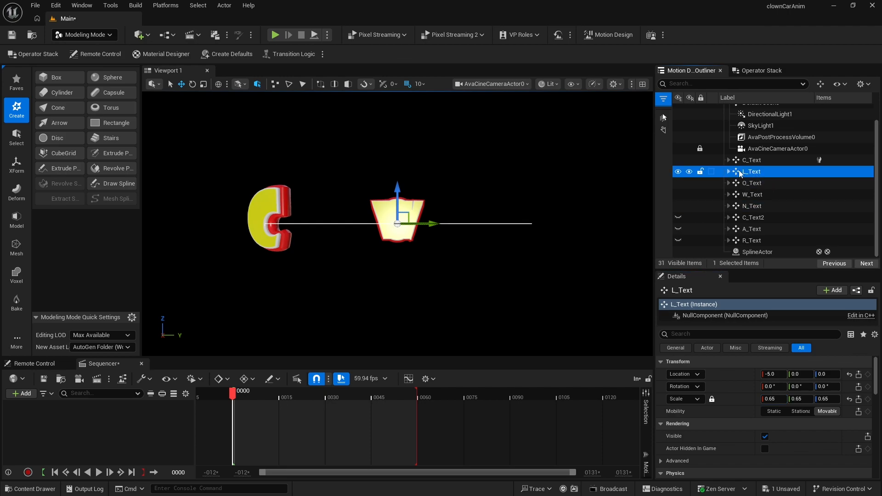
left_click(761, 70)
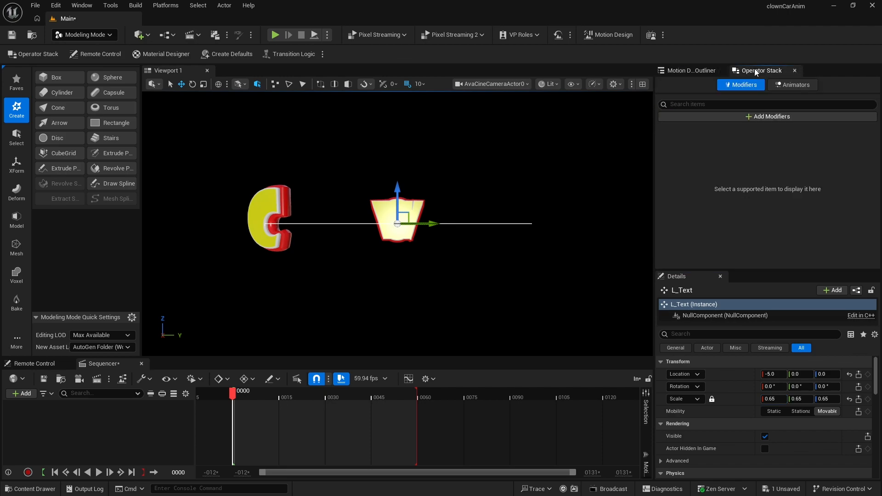
left_click(737, 117)
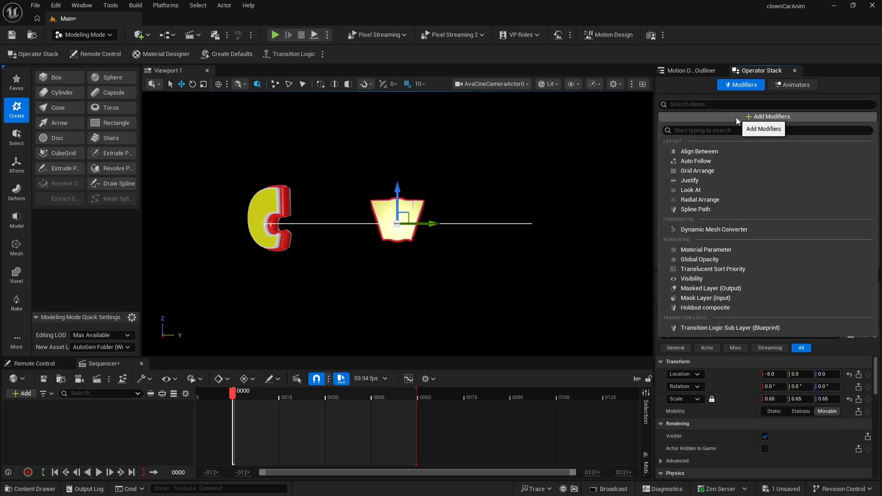
left_click(718, 208)
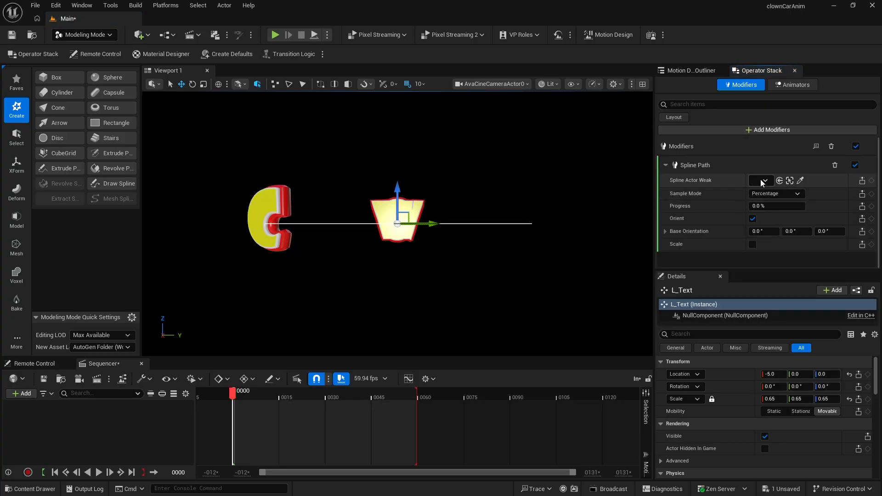
left_click(761, 180)
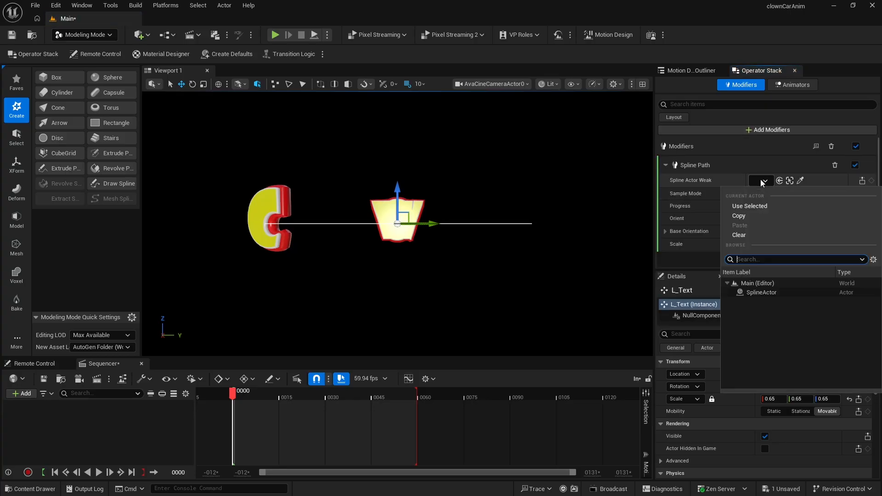
left_click(758, 292)
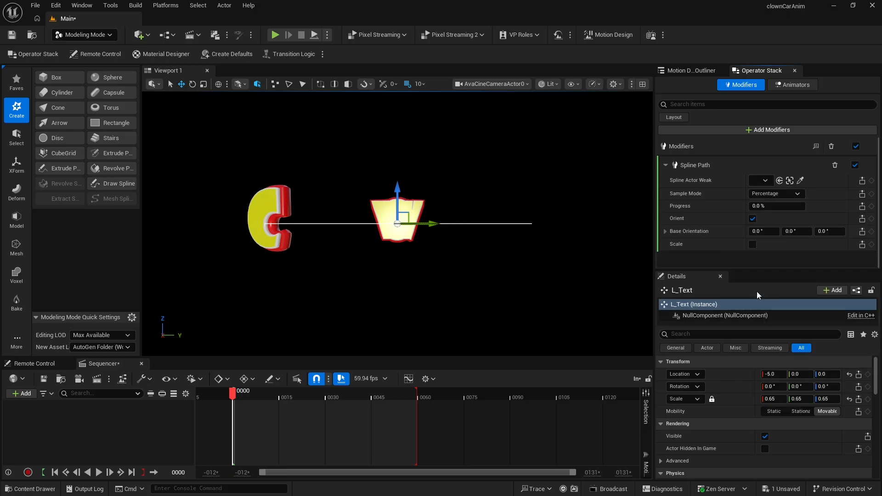
left_click(773, 194)
left_click(773, 210)
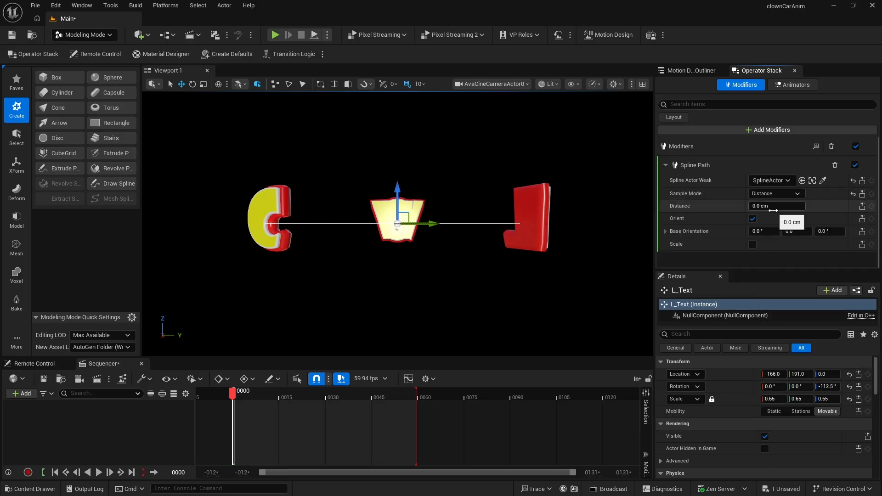
- Set L_Text's Spline Path base orientation yaw to 90° and its distance along the spline to 300 cm
left_click(832, 231)
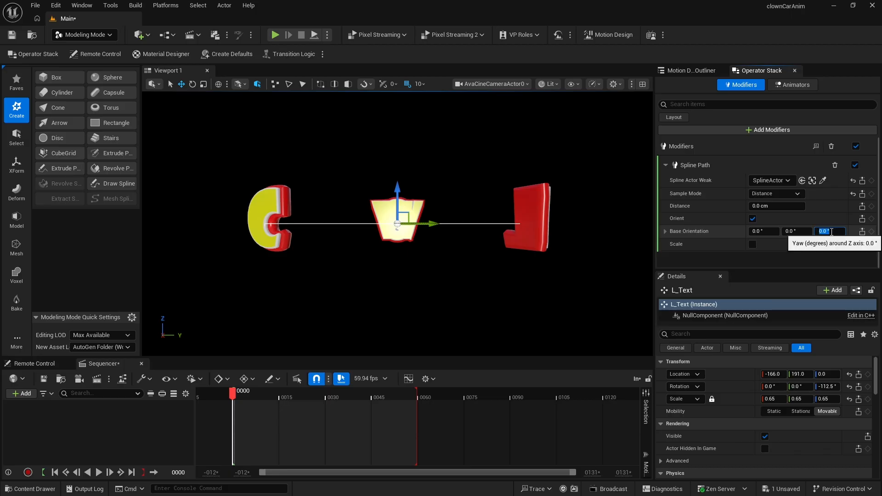
type("90")
key("Return")
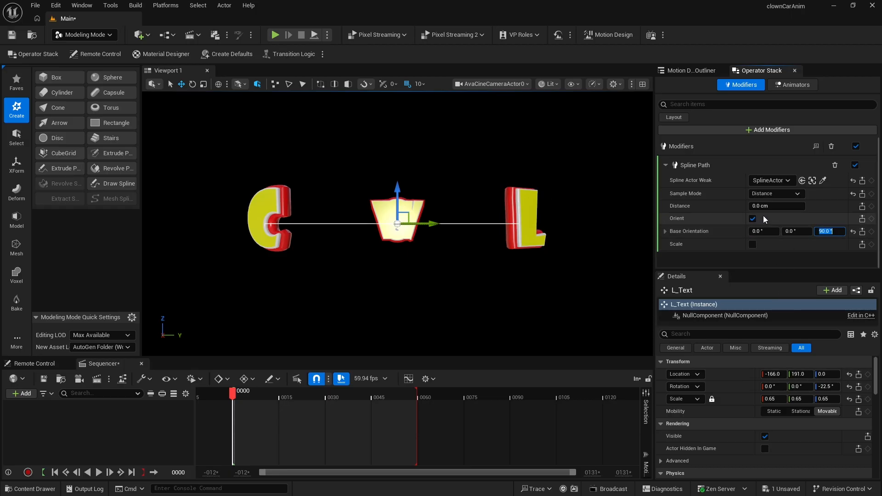
left_click(762, 205)
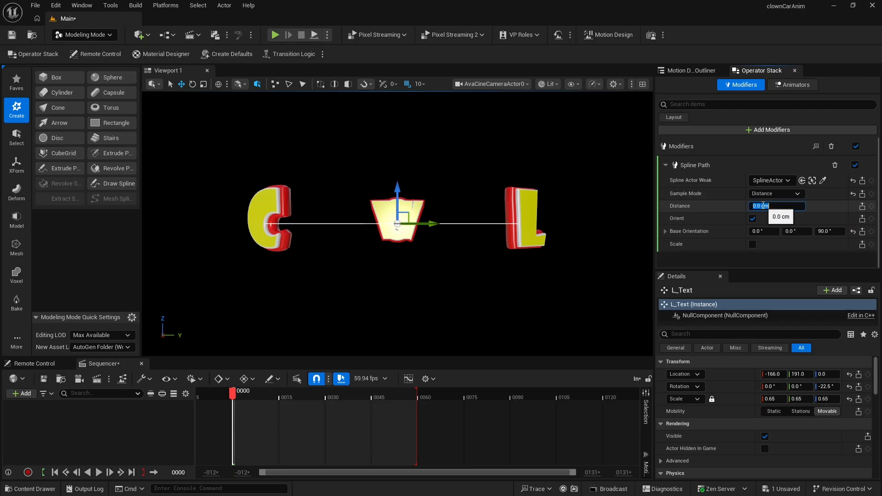
type("250")
key("Return")
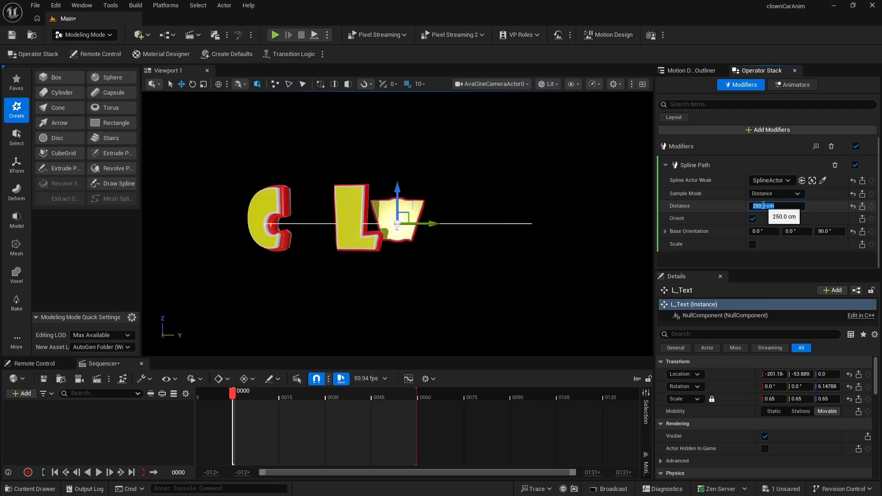
type("300")
key("Return")
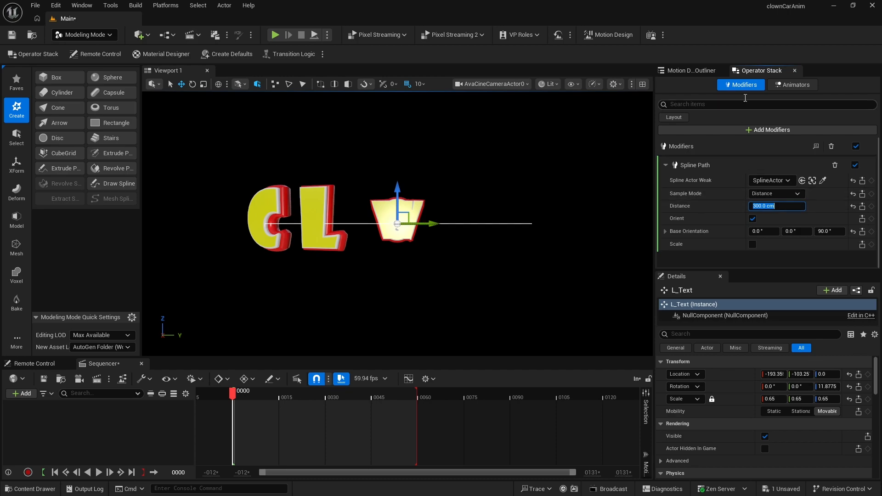
- Select O_Text and add a Spline Path modifier linked to the SplineActor, using the Distance sample mode
left_click(700, 71)
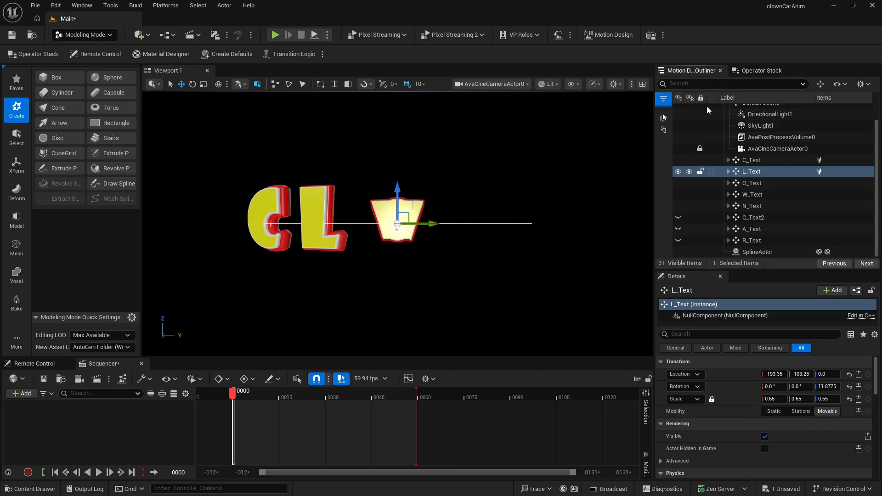
left_click(738, 183)
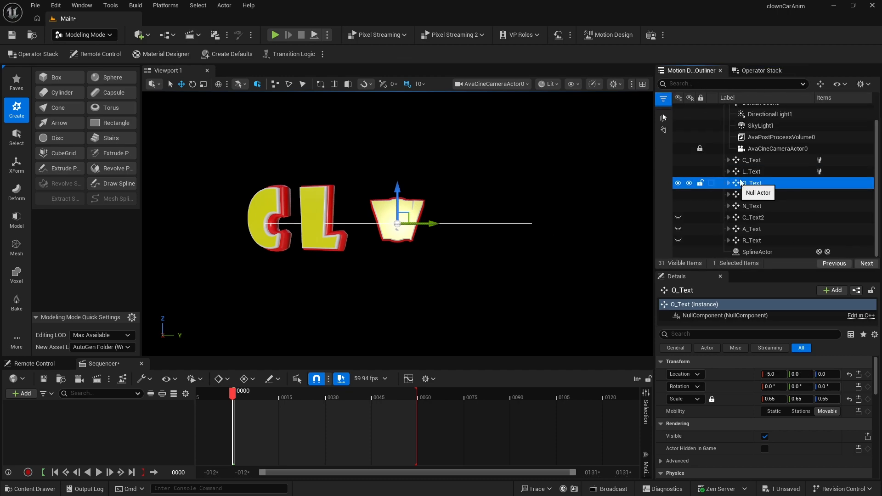
left_click(757, 70)
left_click(762, 117)
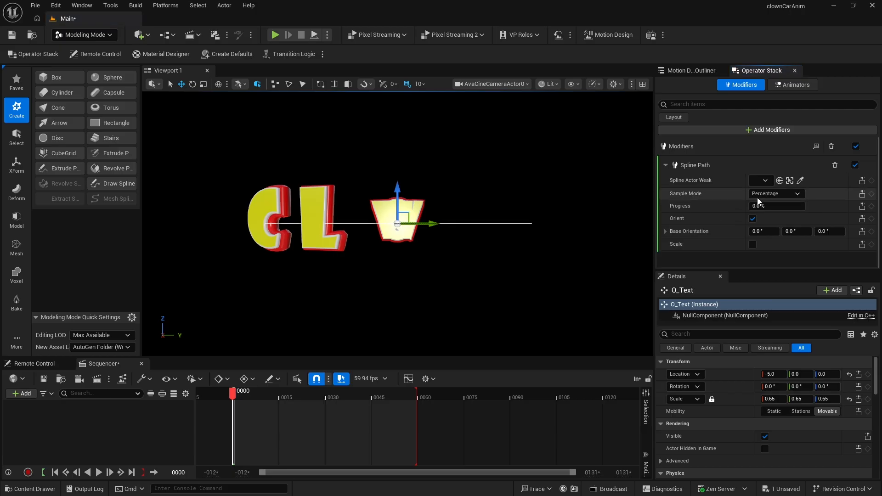
left_click(759, 181)
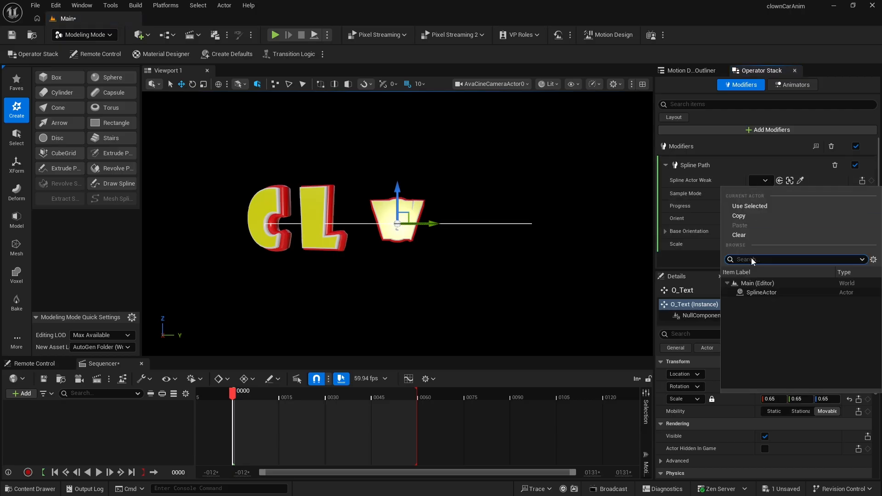
left_click(762, 293)
left_click(774, 195)
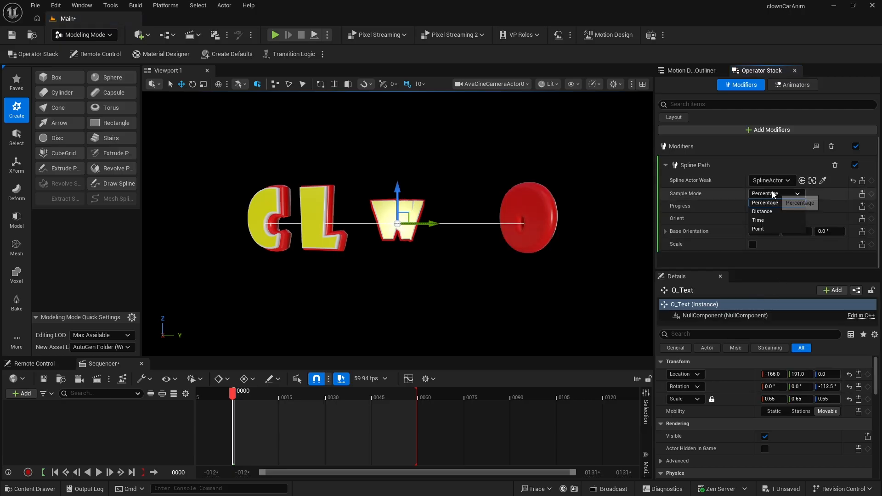
left_click(769, 212)
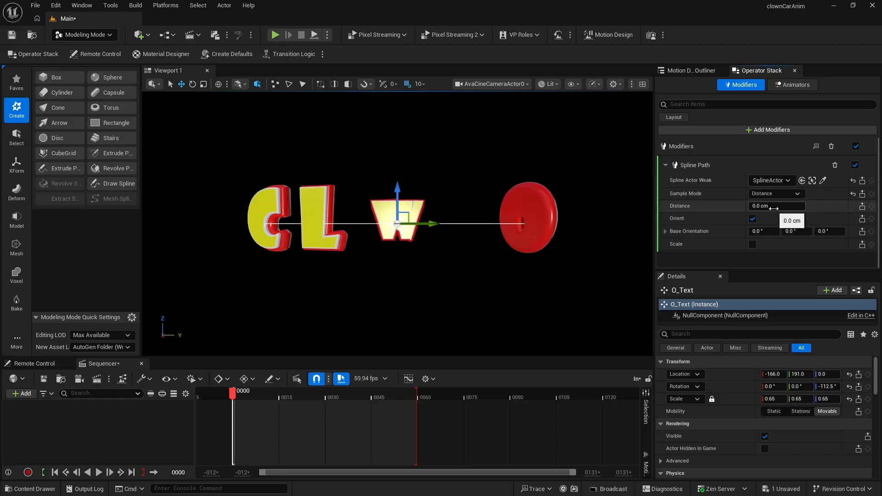
- Set O_Text's Spline Path base orientation yaw to 90° and its distance along the spline to 215 cm
left_click(825, 232)
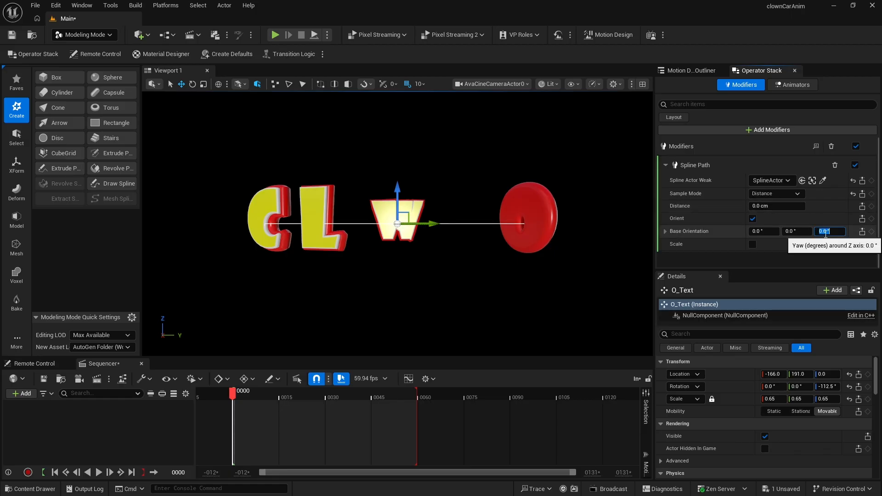
type("90")
key("Return")
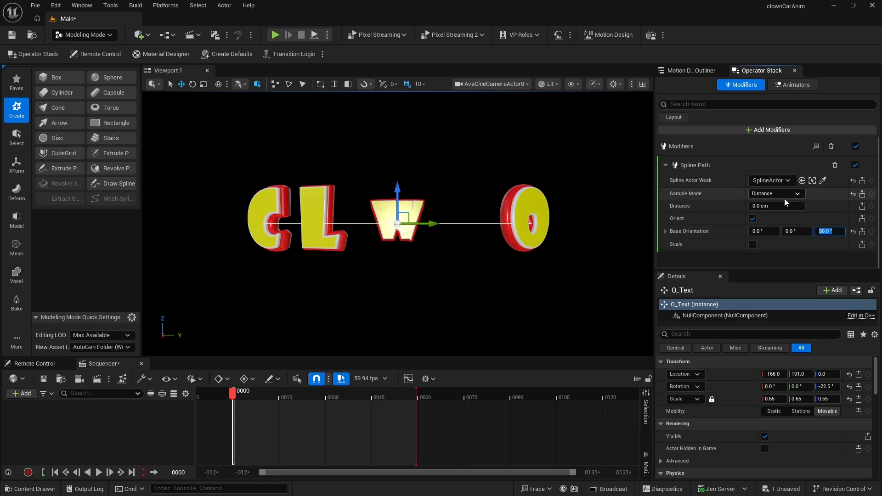
left_click(773, 206)
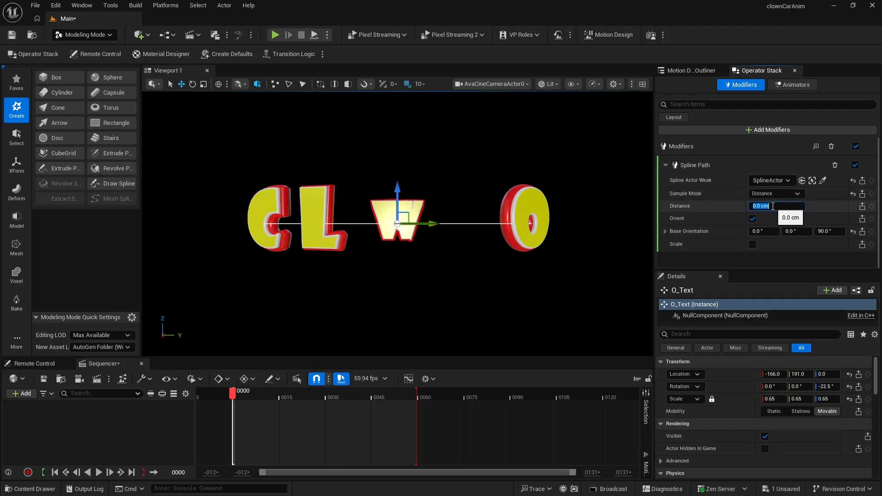
type("225")
key("Return")
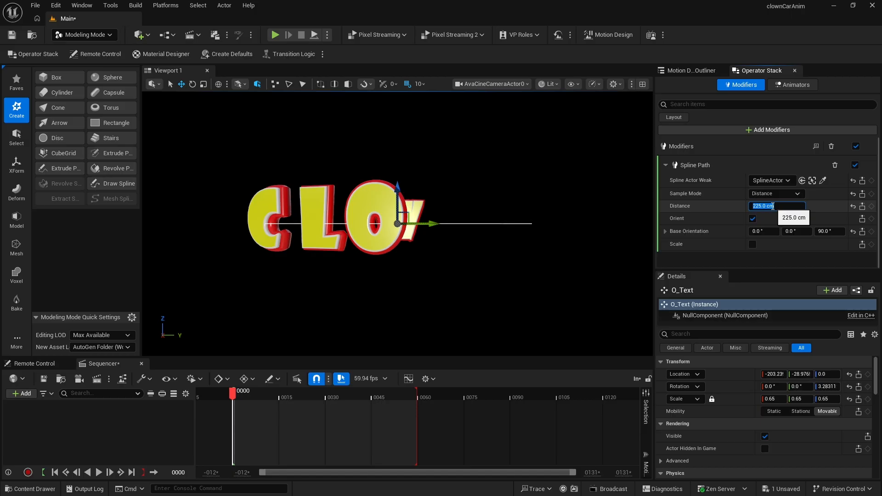
type("215")
key("Return")
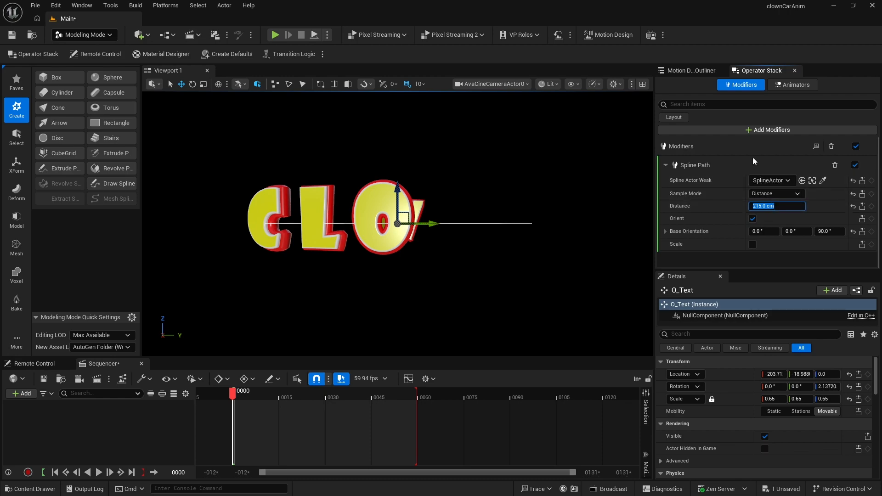
- Set N_Text's Spline Path distance along the spline to 10 cm, then clear the selection
type("10")
key("Return")
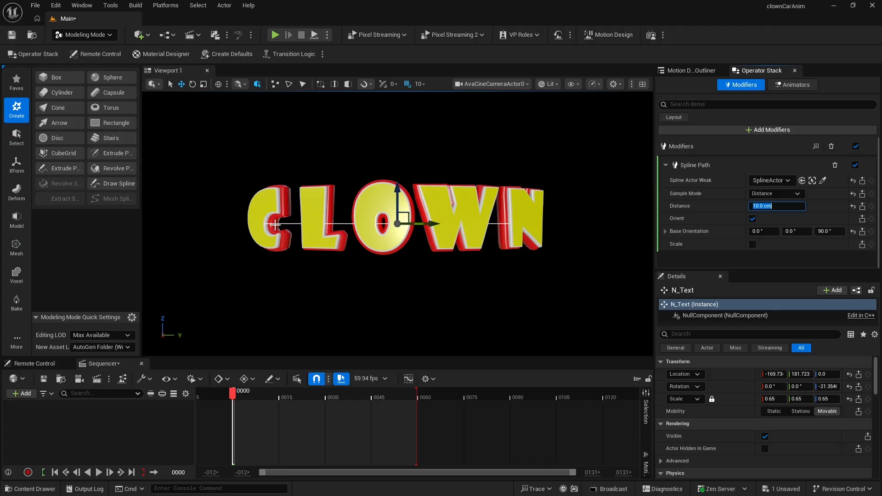
left_click(267, 198)
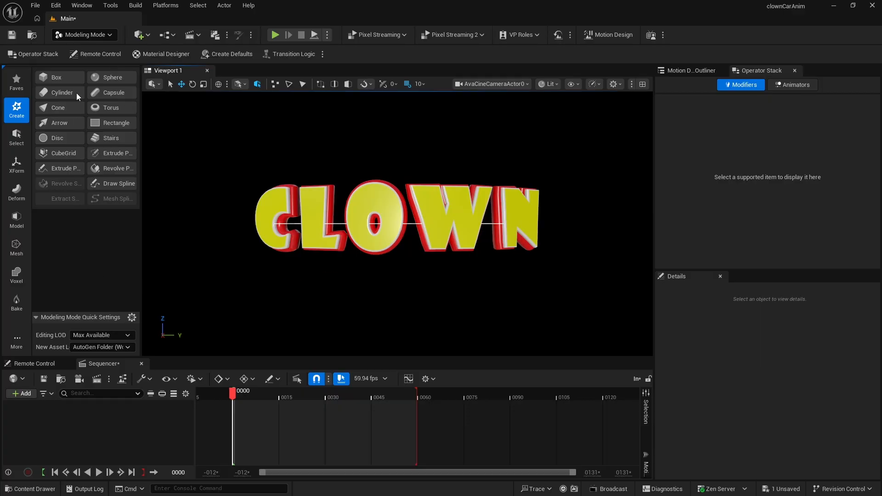
- Switch to Motion Design mode and create a Free Placement cloner actor
left_click(81, 37)
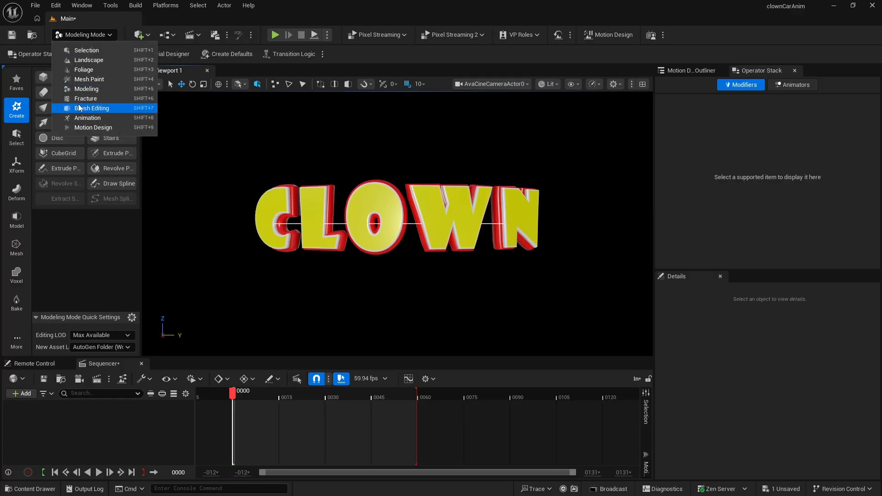
left_click(87, 127)
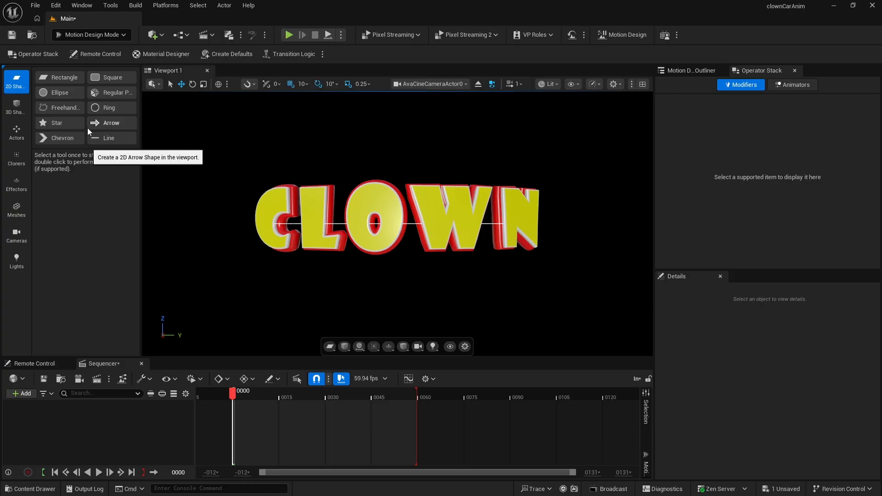
left_click(17, 157)
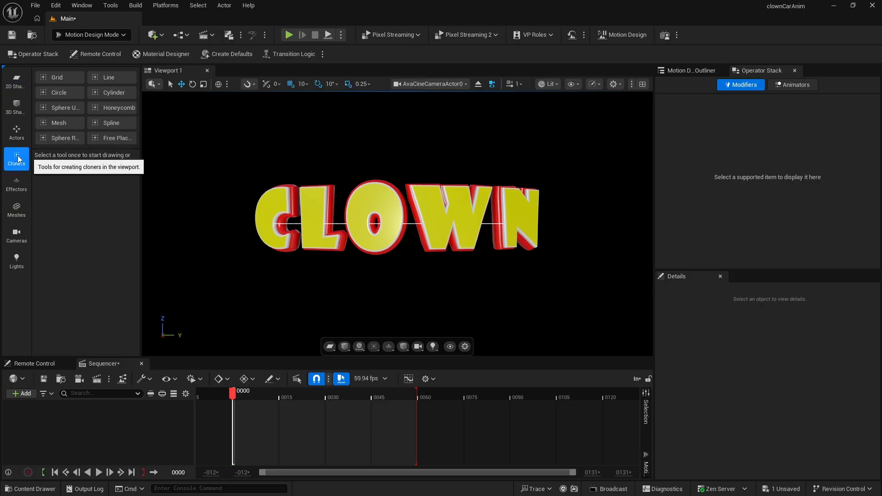
double_click(109, 137)
left_click(692, 70)
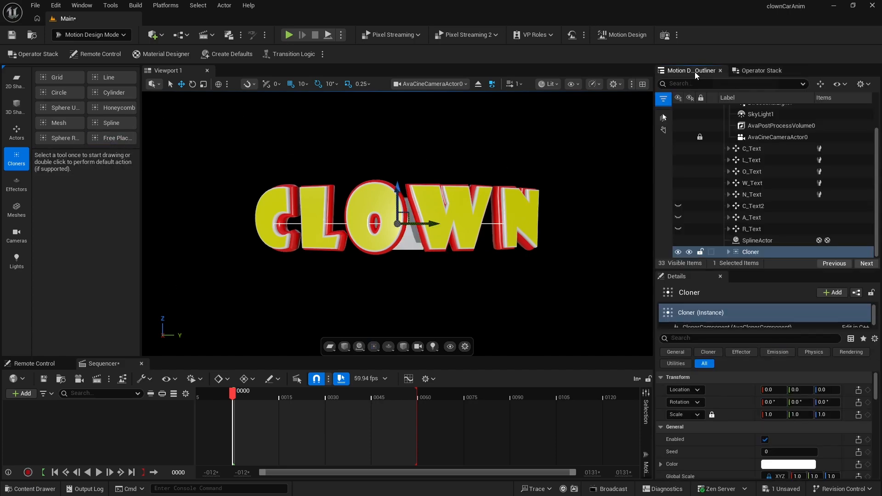
- Parent the C_Text, L_Text, O_Text, W_Text and N_Text letter actors under the Cloner
left_click(748, 252)
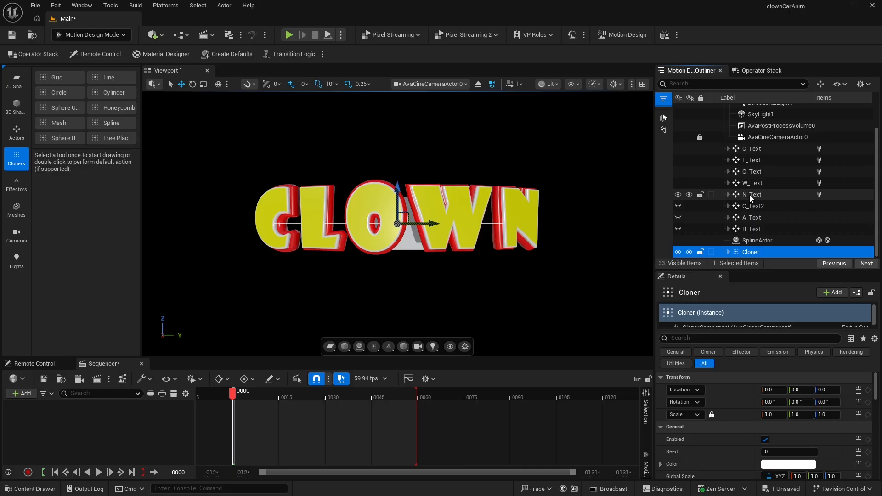
key("Delete")
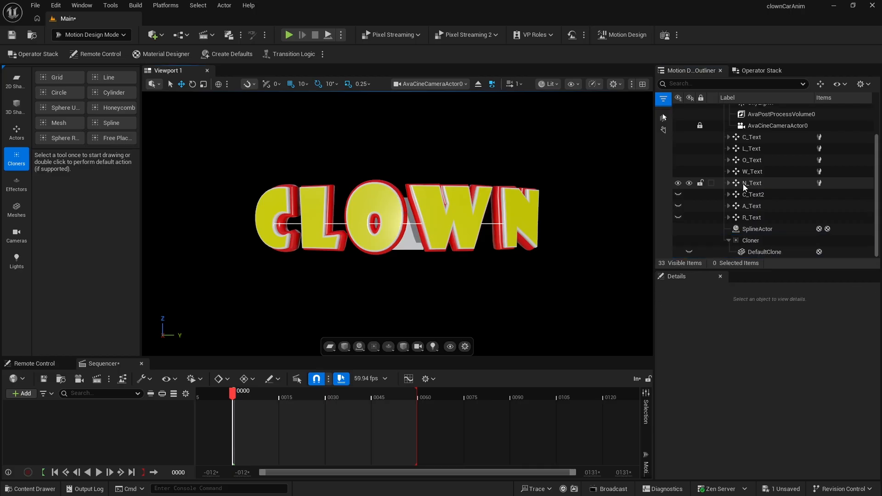
left_click(743, 184)
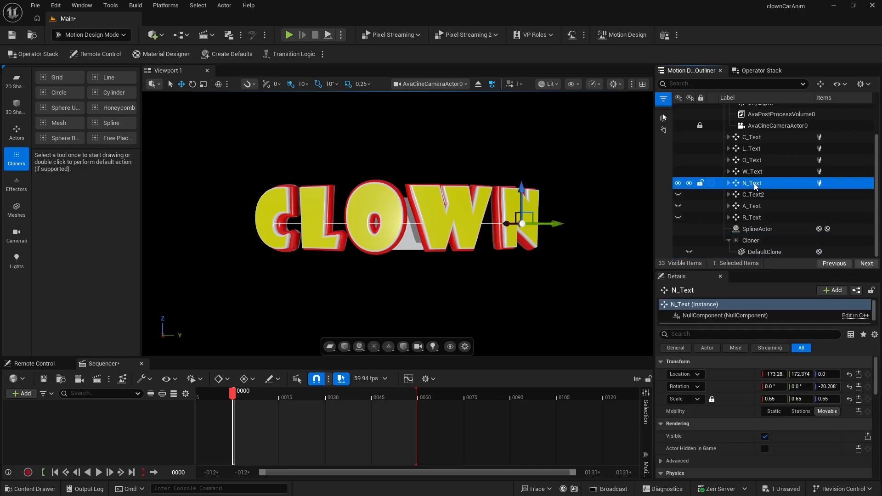
left_click(755, 140, "shift")
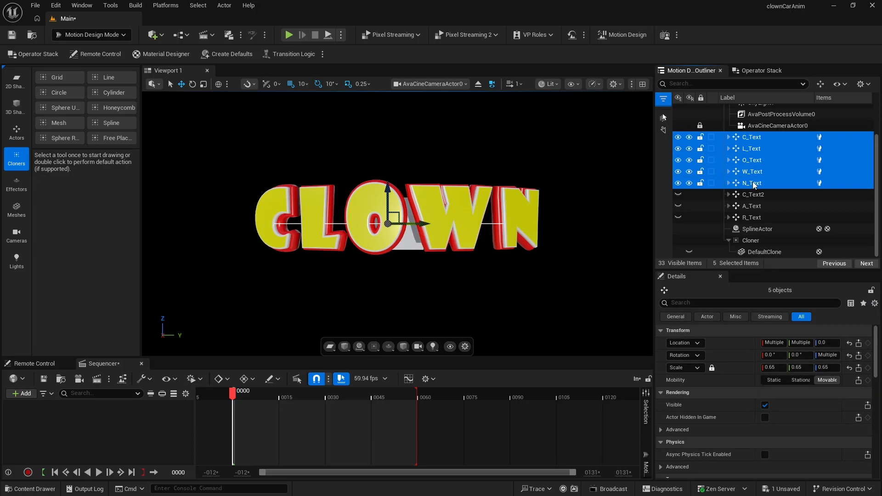
left_click_drag(754, 185, 752, 242)
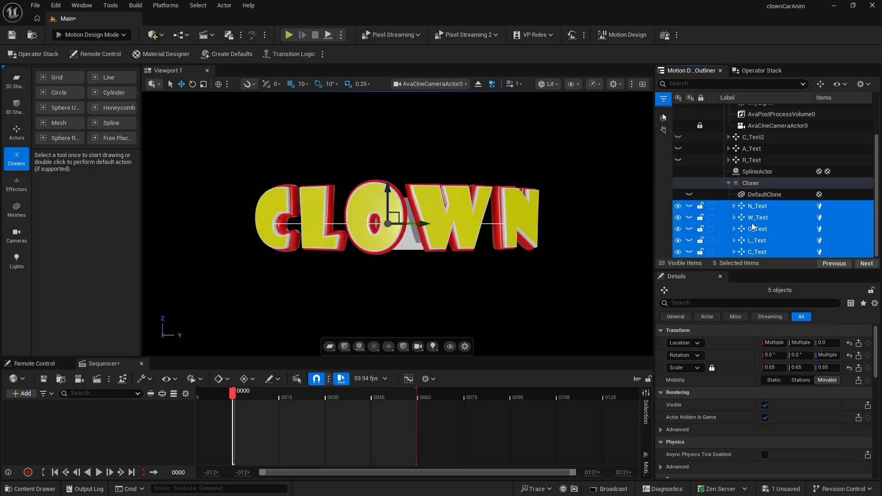
- Delete the Cloner's DefaultClone child and select the Cloner
left_click(743, 195)
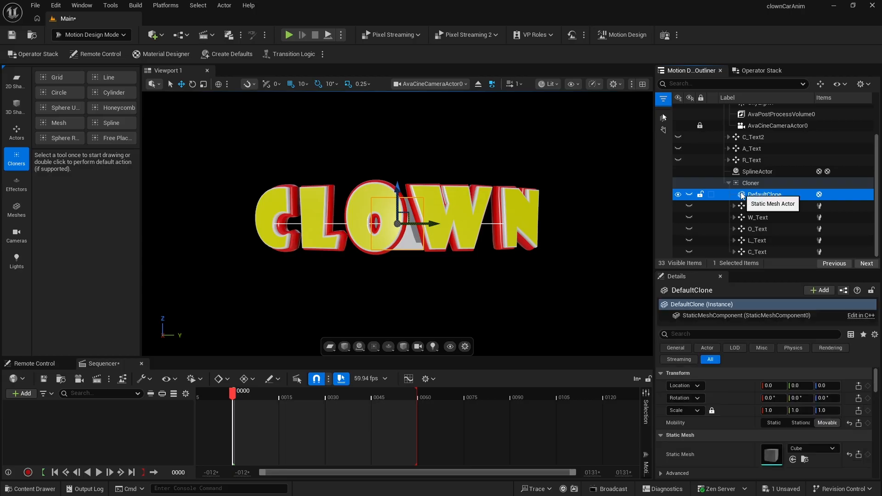
key("Delete")
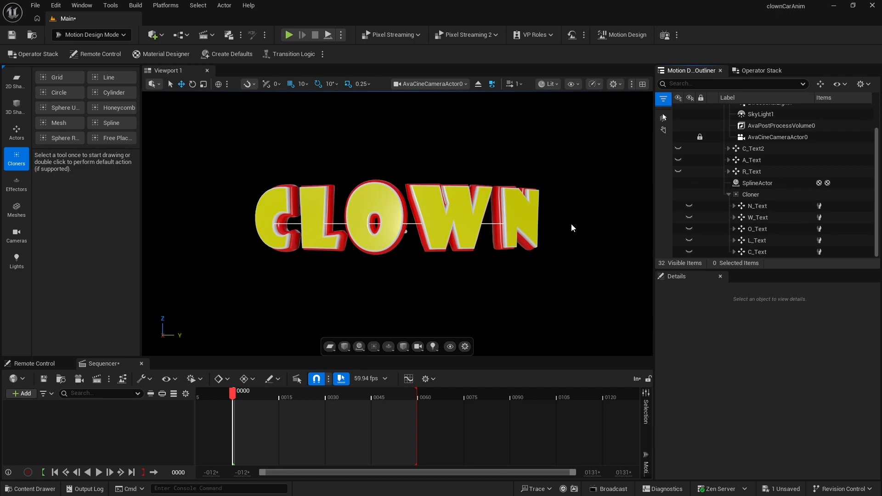
left_click(750, 195)
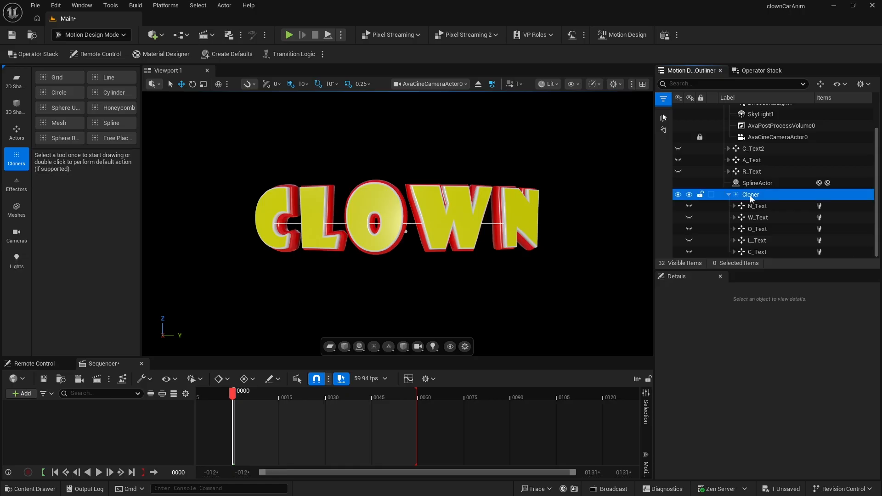
left_click(729, 195)
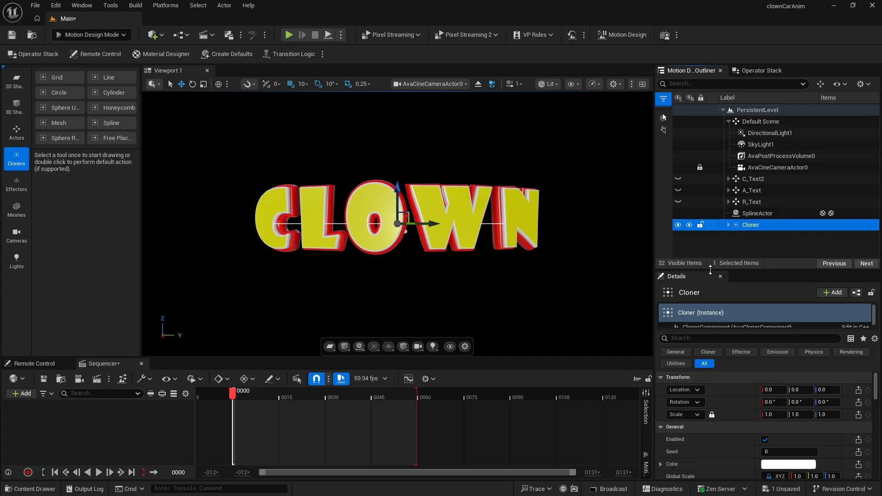
- Create a linked effector for the Cloner
left_click_drag(713, 271, 712, 214)
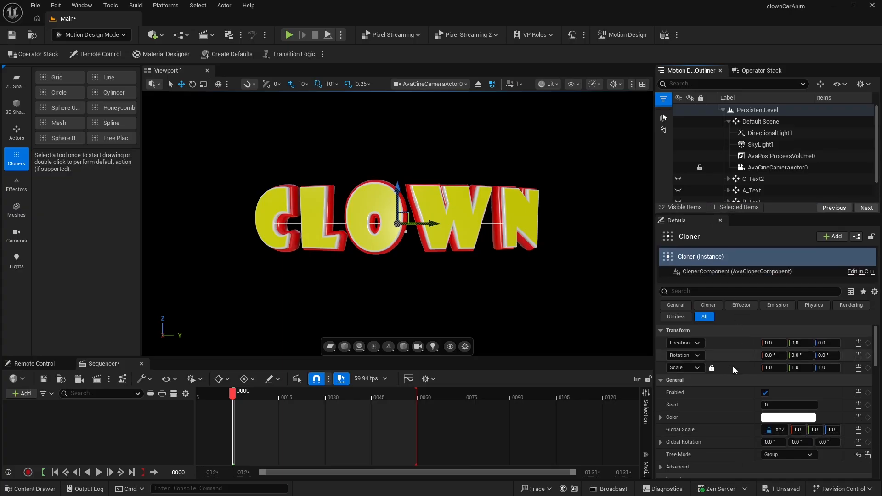
scroll(732, 372, "down", 5)
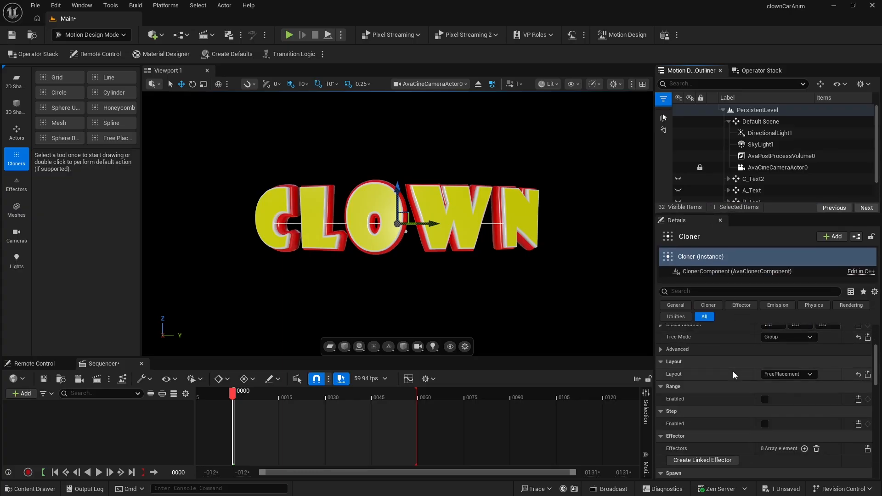
scroll(733, 371, "down", 3)
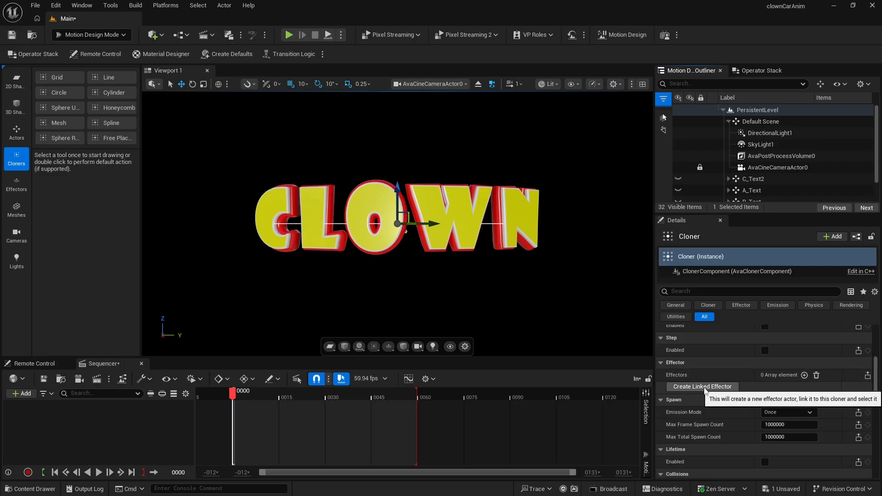
left_click(704, 387)
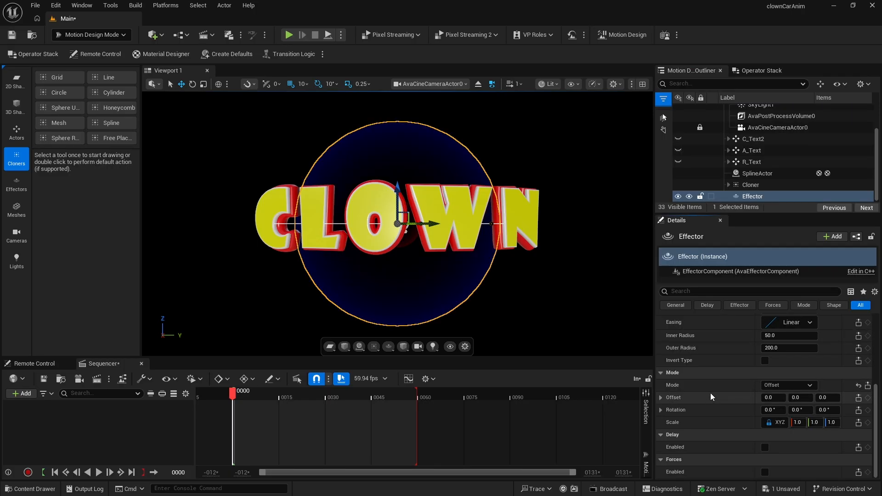
- Review the Effector's shape and inner radius settings
scroll(721, 379, "up", 2)
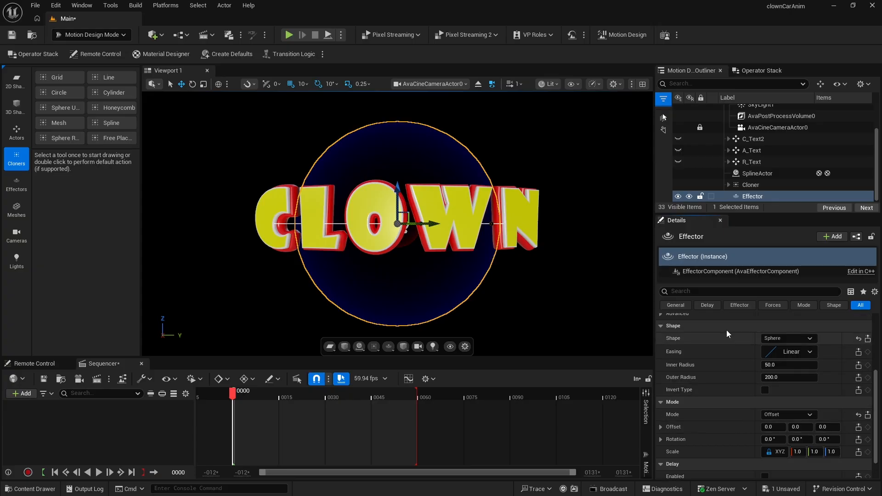
left_click(785, 338)
left_click(785, 365)
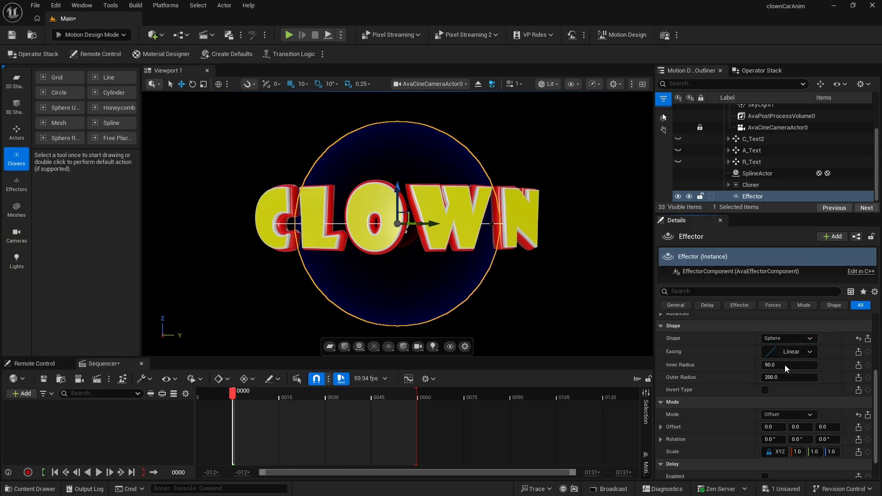
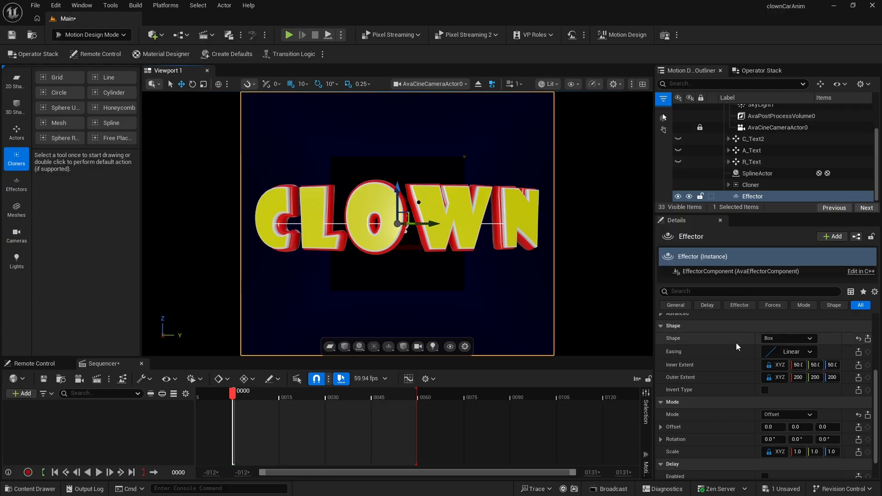
- Set the Effector's mode scale to 0 on all axes
scroll(762, 399, "down", 1)
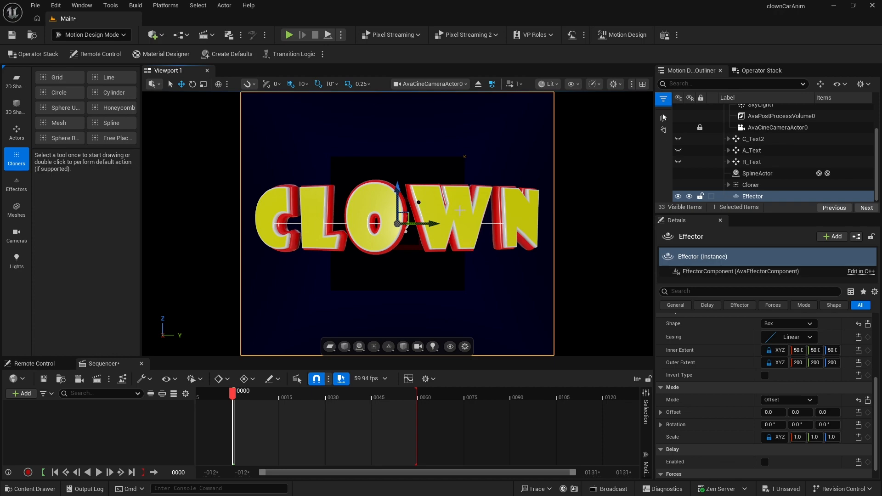
left_click(799, 437)
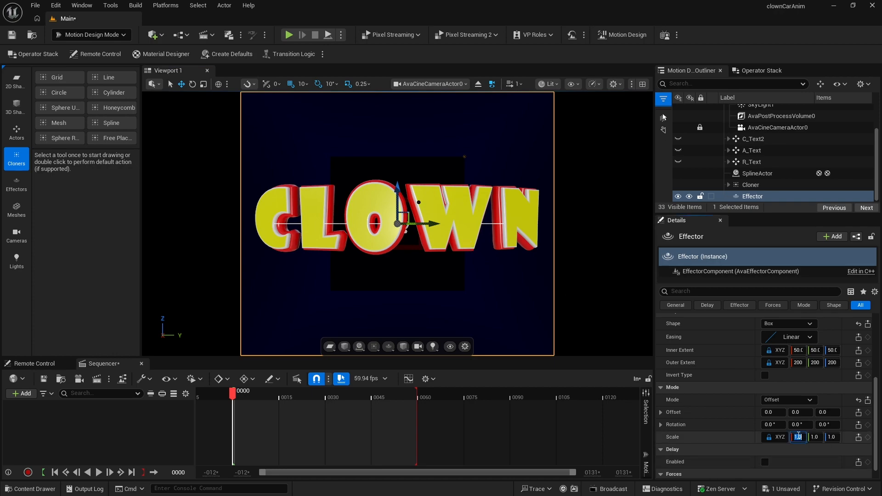
type("0")
key("Return")
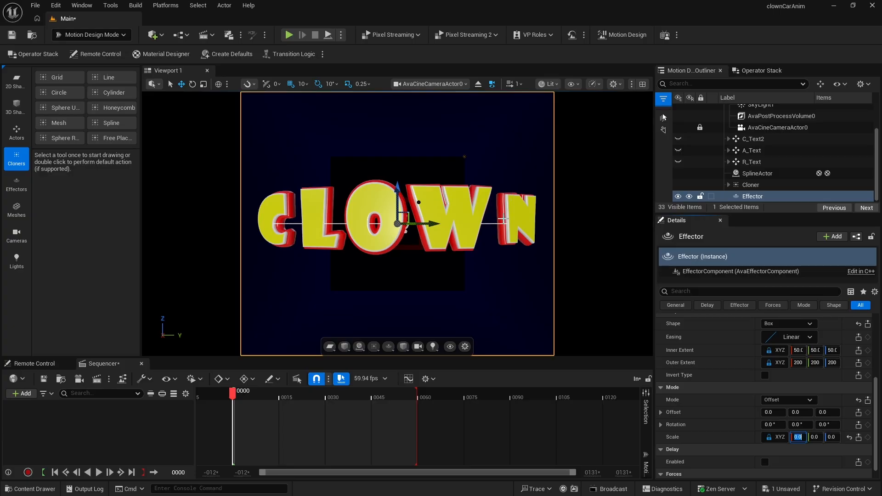
- Move the Effector onto the arc in the top view, to -200 on X
scroll(719, 365, "up", 1)
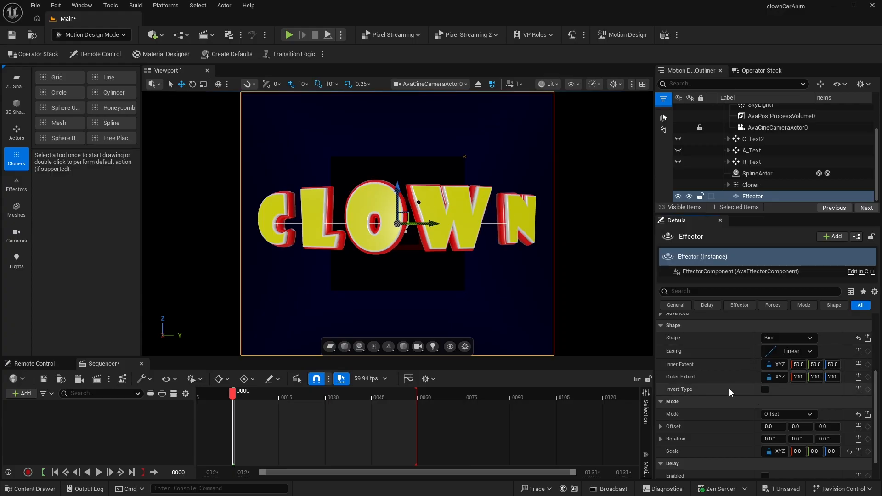
scroll(729, 388, "up", 5)
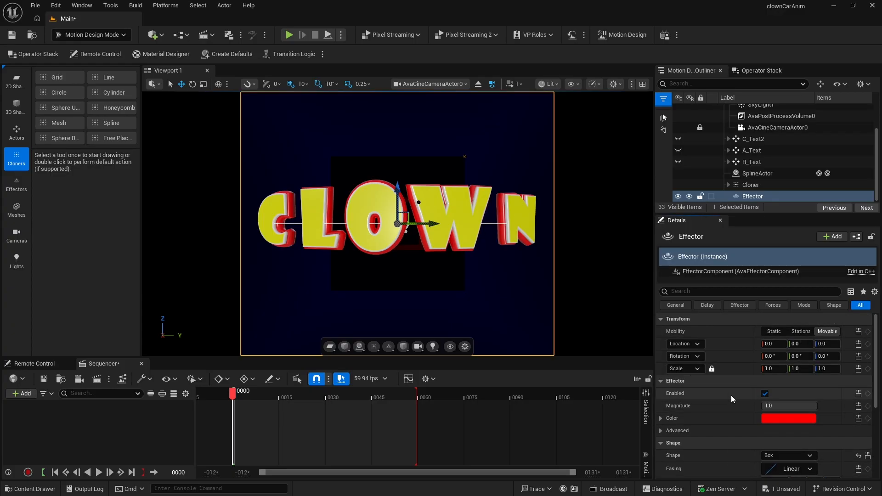
left_click(643, 84)
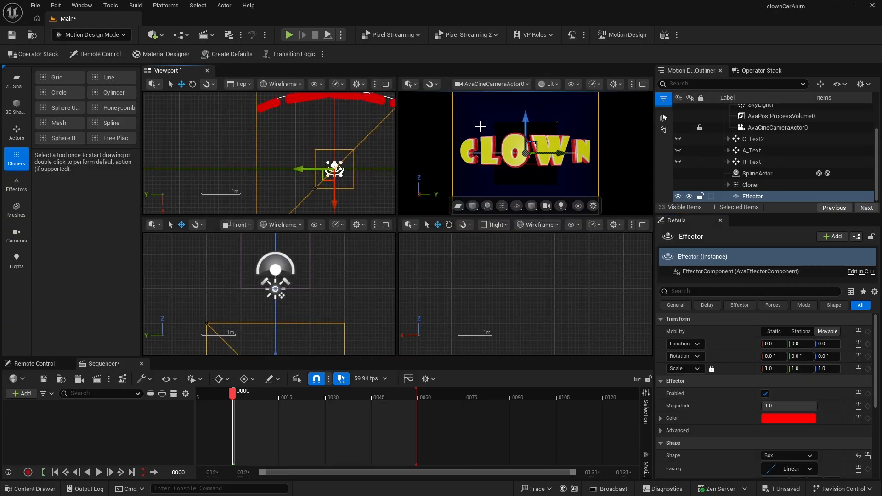
left_click(384, 86)
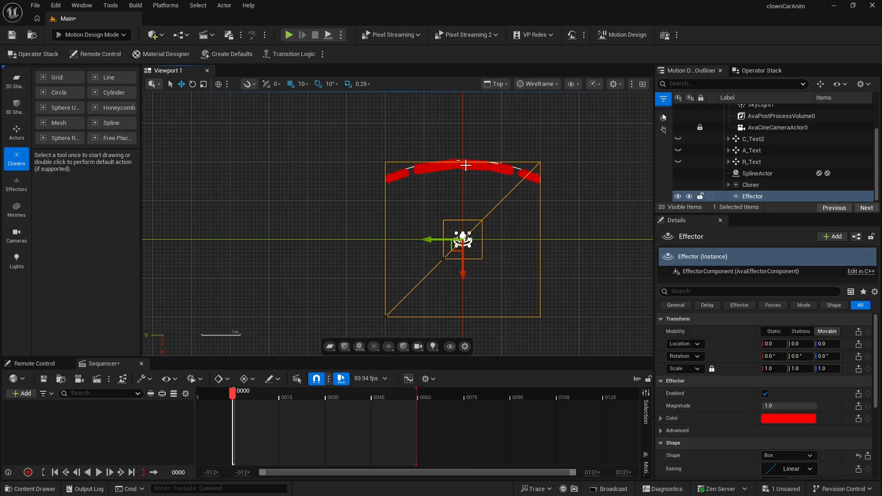
mouse_move(459, 273)
left_mouse_down()
mouse_move(462, 190)
mouse_move(464, 198)
left_mouse_up()
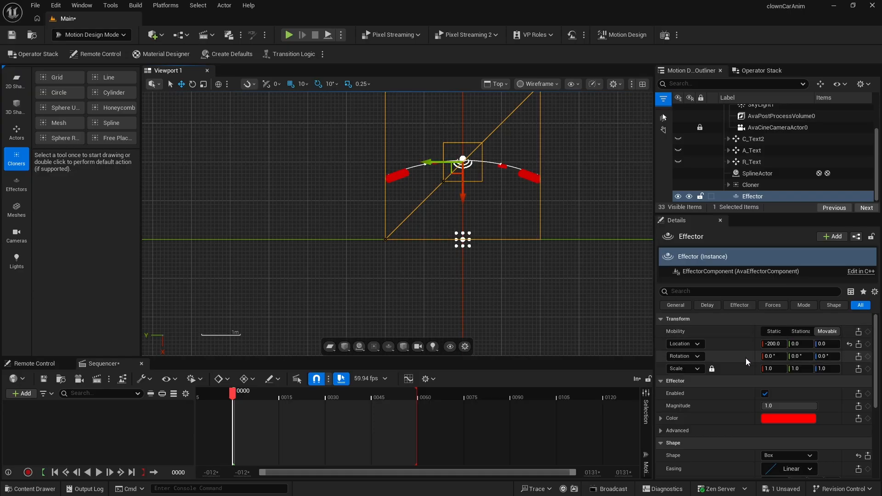
- Unlock the Effector's inner and outer extents by switching both to Free
scroll(746, 358, "down", 5)
scroll(745, 380, "down", 1)
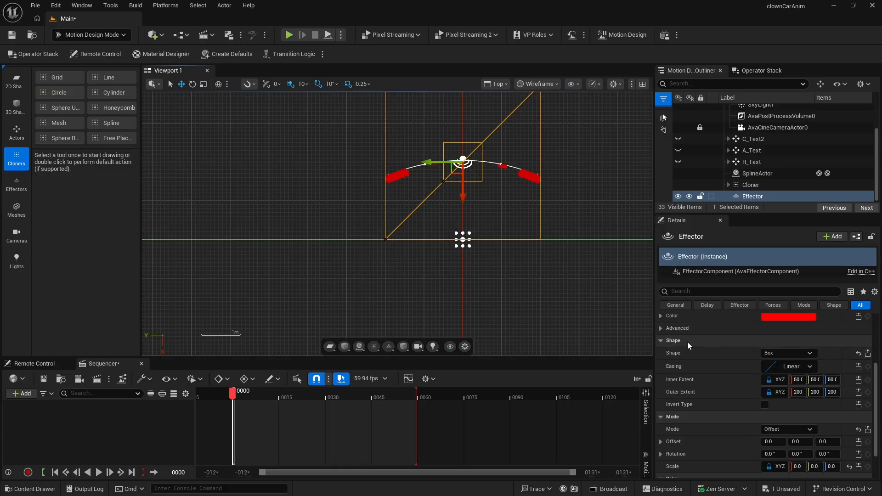
left_click_drag(755, 381, 713, 380)
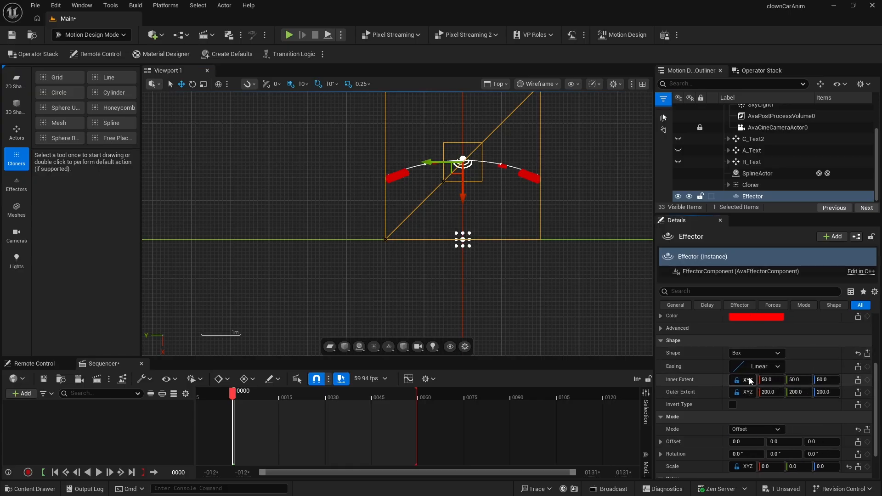
left_click(746, 379)
left_click(748, 391)
left_click(747, 392)
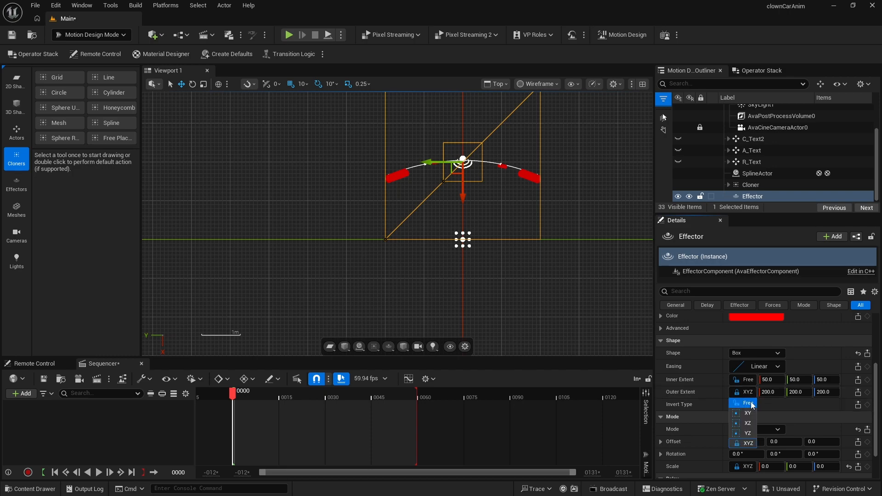
left_click(751, 403)
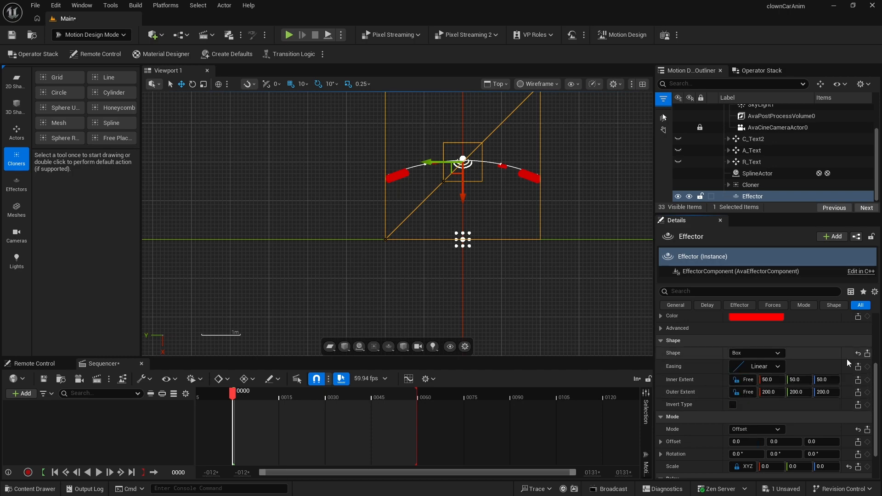
- Set the inner extent's Y to 110
left_click(799, 379)
type("110")
key("Return")
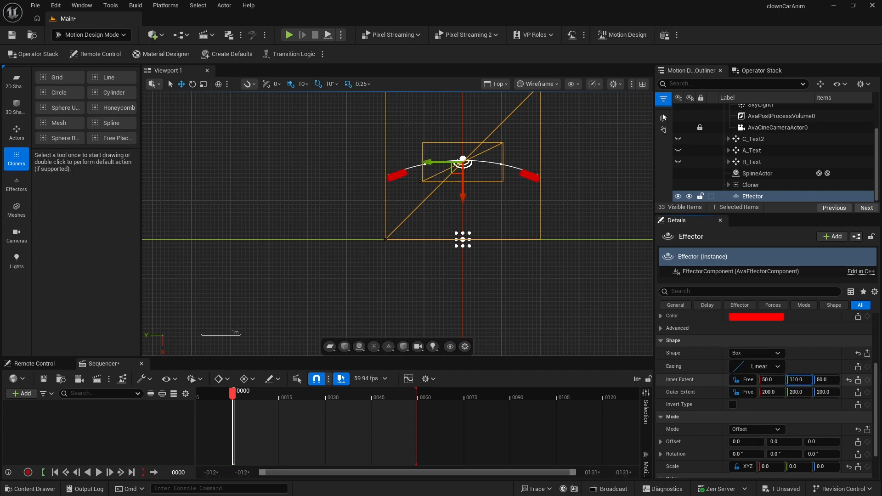
mouse_move(799, 379)
left_mouse_down()
mouse_move(839, 380)
mouse_move(794, 380)
left_mouse_up()
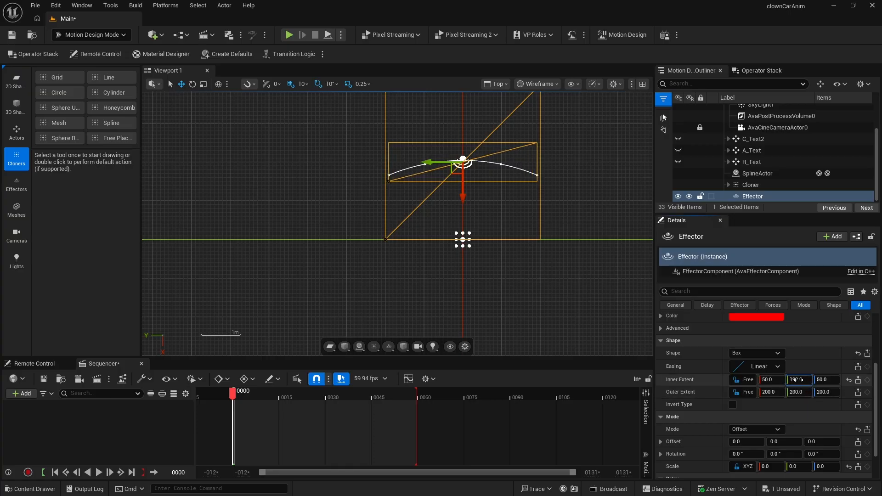
- Set the inner extent's Y to 200 and the outer extent's Y to 400
left_click(799, 380)
type("2")
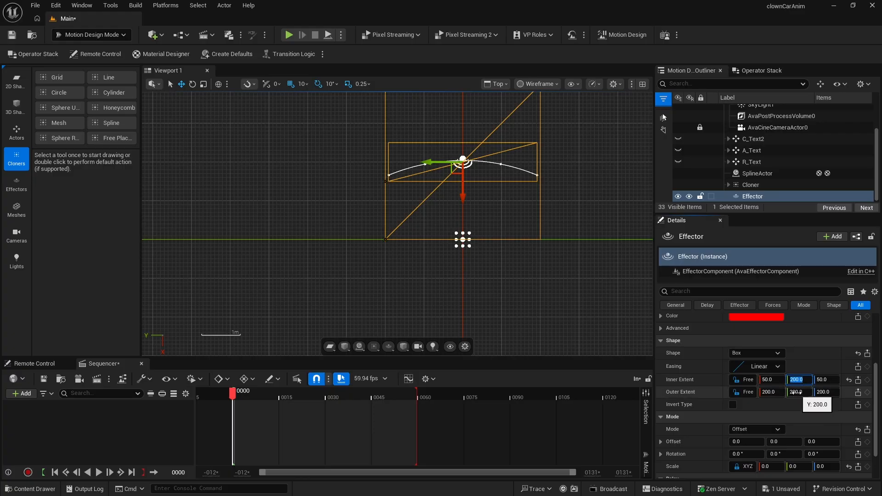
left_click(795, 393)
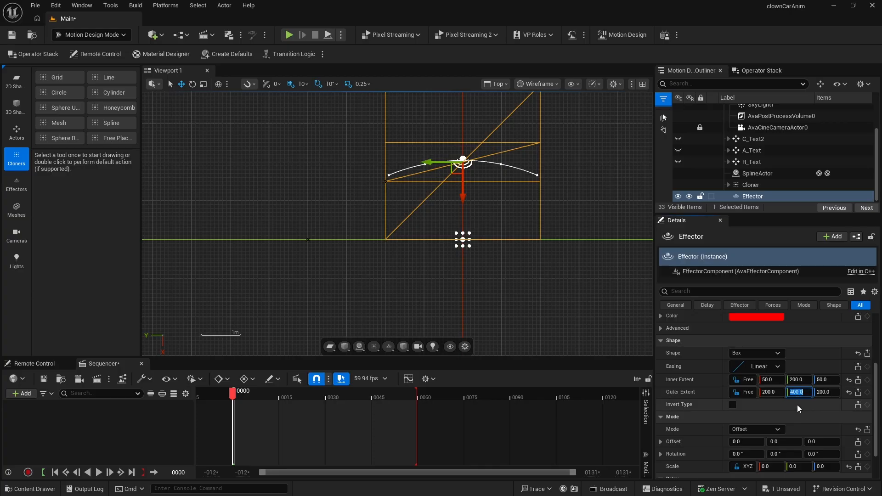
left_click(600, 203)
left_click(383, 171)
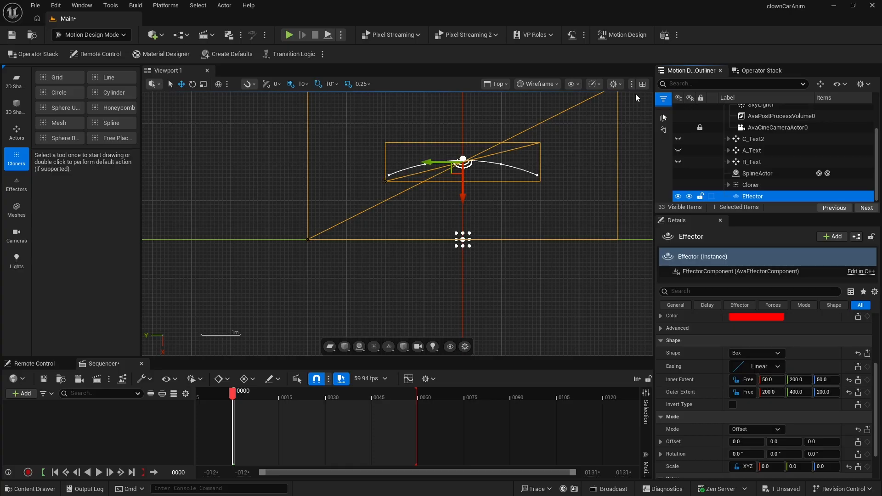
- Slide the Effector's Y location back and forth in the camera view to preview its effect on the letters
left_click(643, 84)
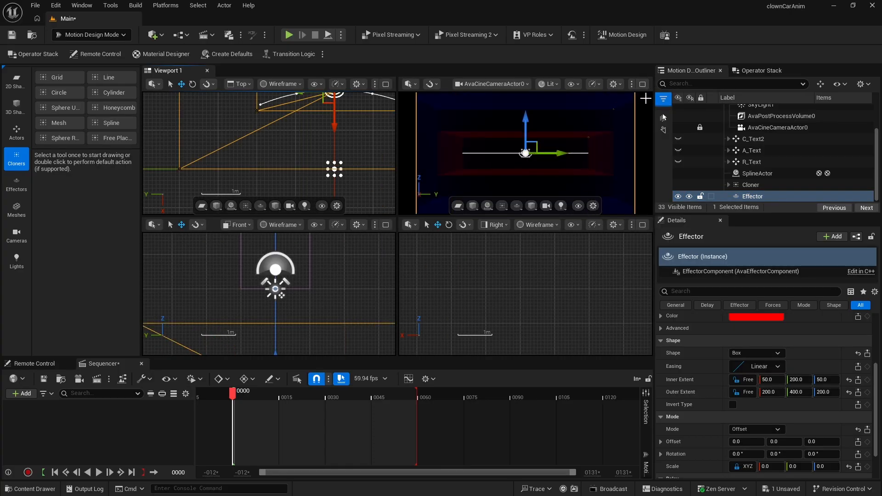
left_click(643, 84)
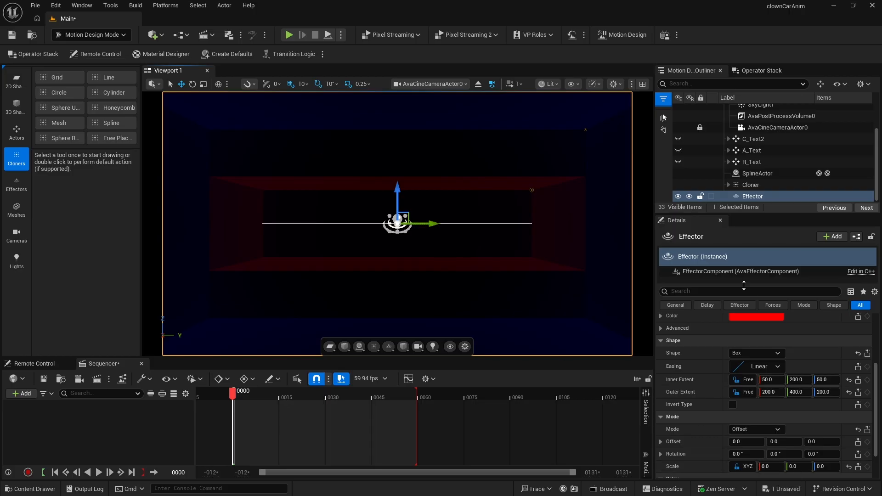
scroll(777, 349, "up", 4)
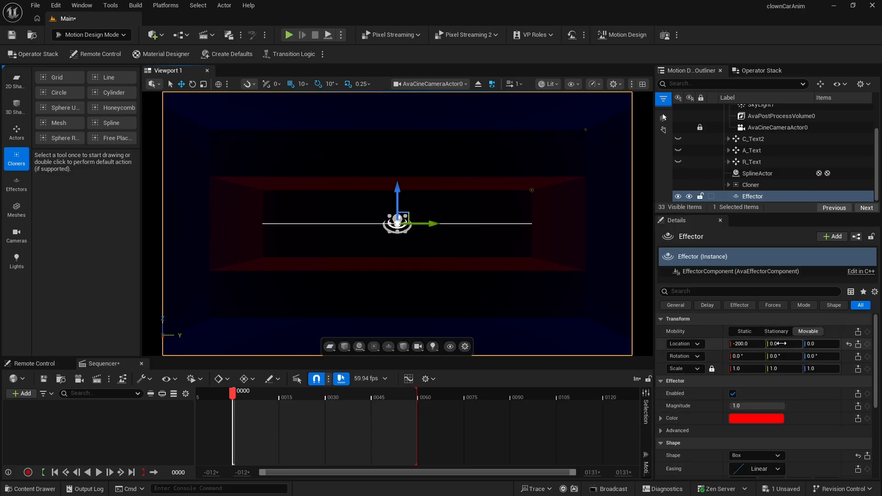
left_click_drag(781, 343, 722, 343)
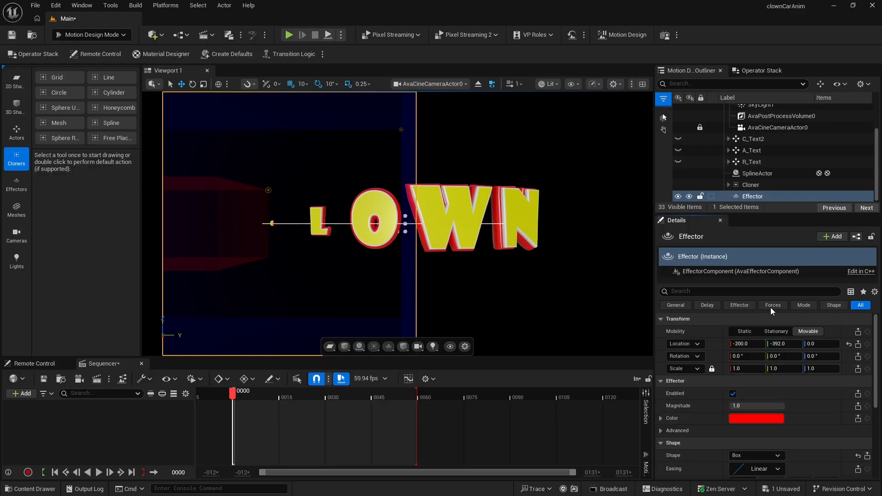
left_click_drag(777, 343, 810, 343)
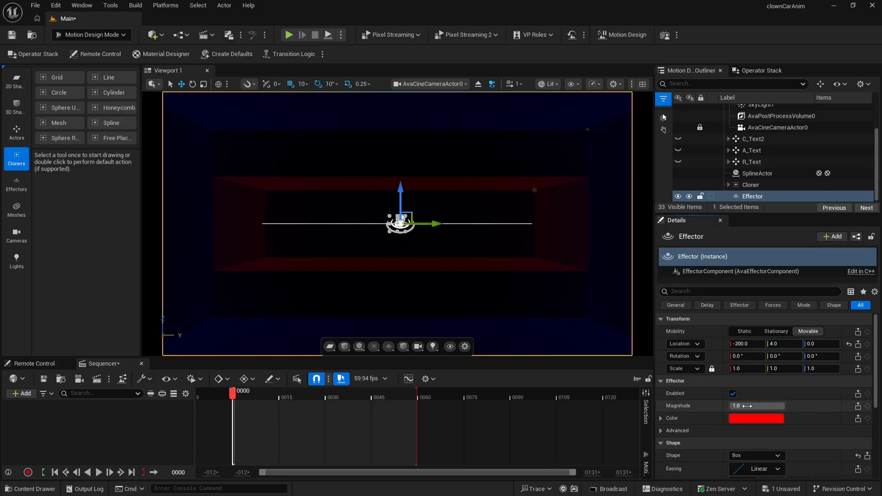
mouse_move(784, 343)
left_mouse_down()
mouse_move(852, 344)
mouse_move(784, 344)
left_mouse_up()
- Enable Invert Type and slide the Effector along Y to preview the inverted effect
scroll(806, 442, "down", 5)
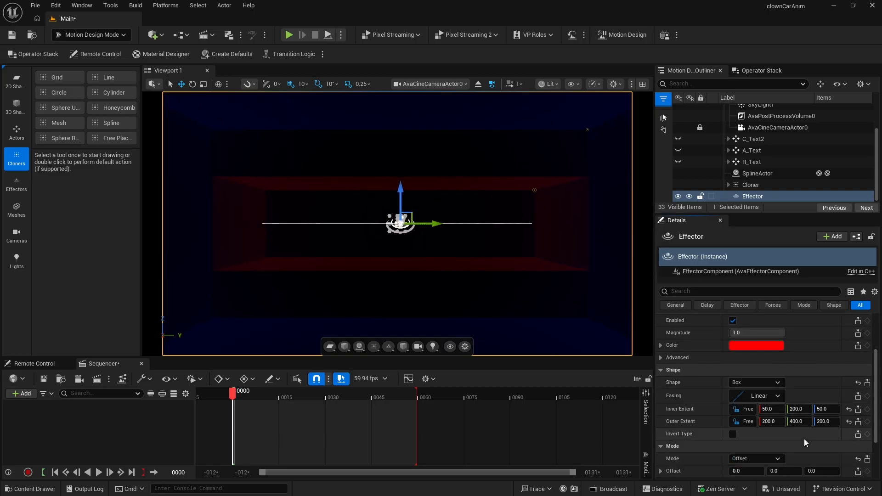
left_click(733, 405)
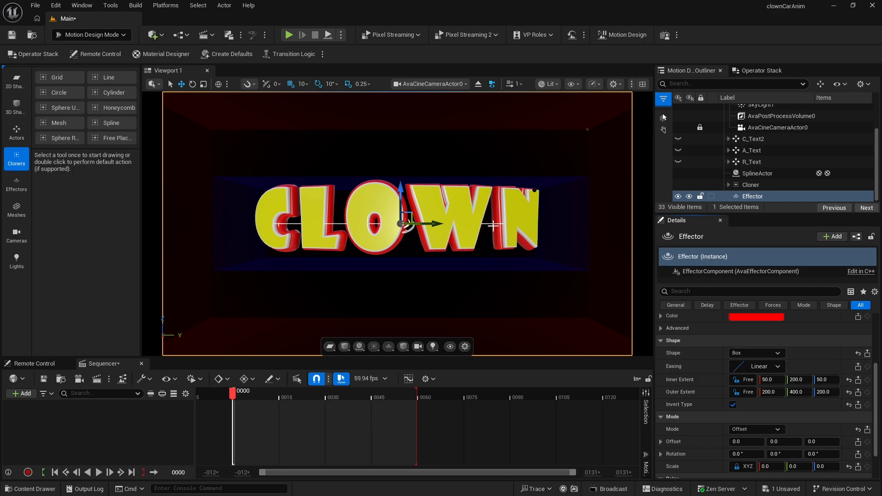
left_click_drag(438, 223, 597, 224)
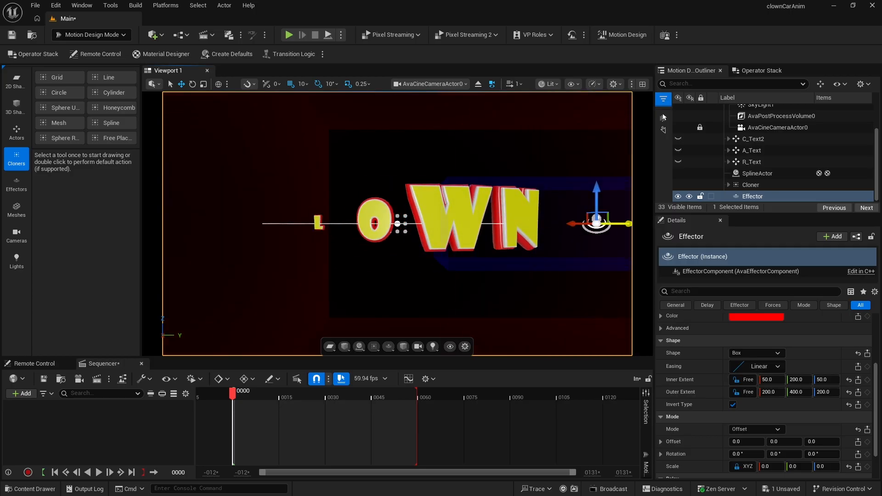
scroll(843, 338, "up", 4)
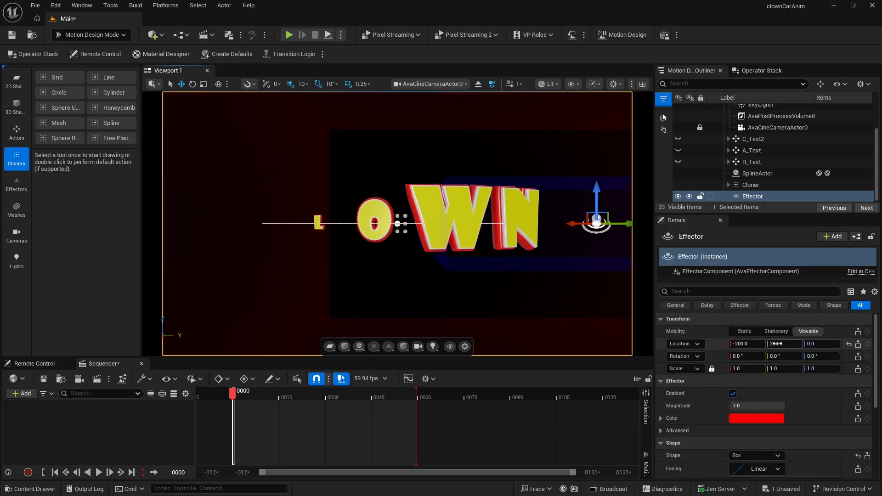
mouse_move(777, 344)
left_mouse_down()
mouse_move(818, 343)
mouse_move(740, 344)
mouse_move(771, 343)
left_mouse_up()
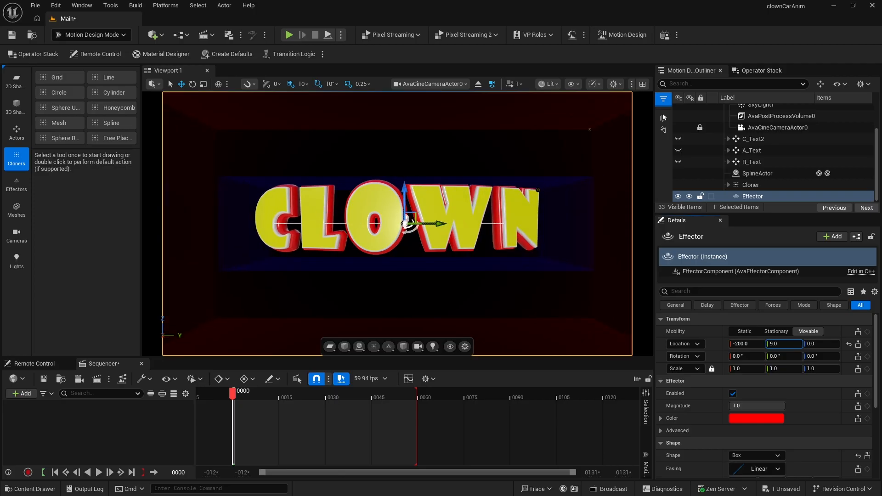
- Set the Effector's easing to Out Back and move it to about -12 on Y
scroll(826, 418, "down", 3)
scroll(826, 418, "down", 1)
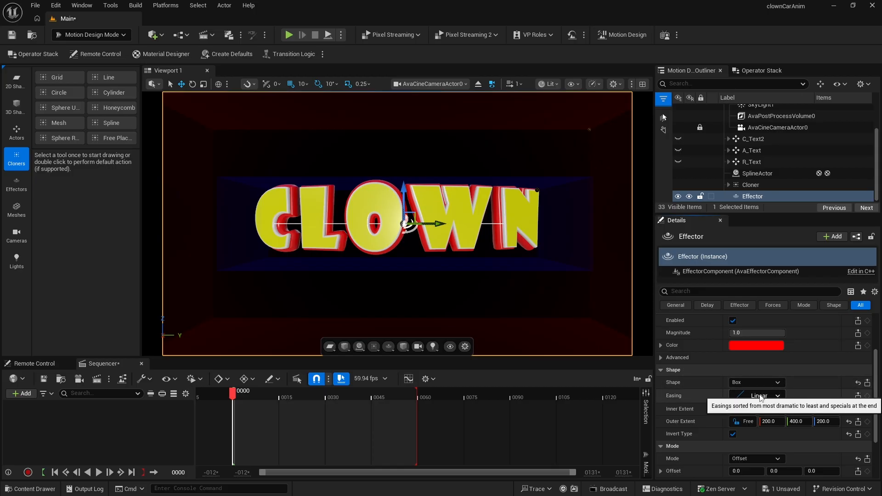
left_click(760, 396)
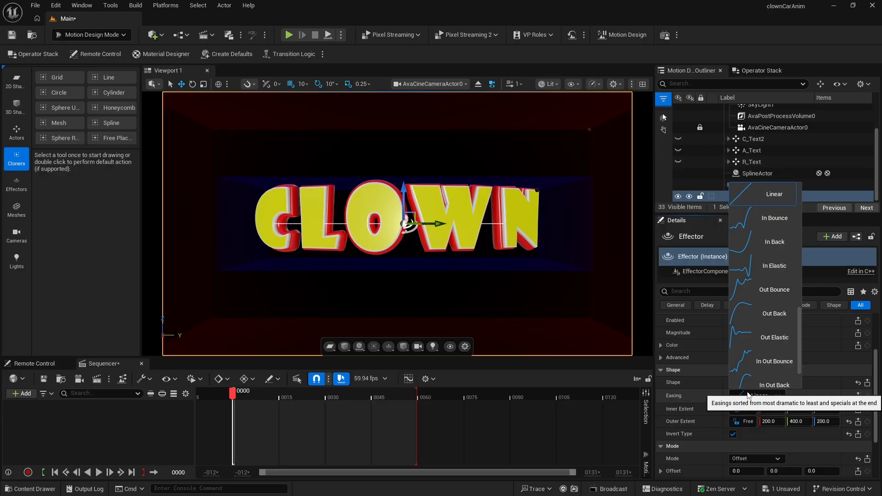
left_click(776, 318)
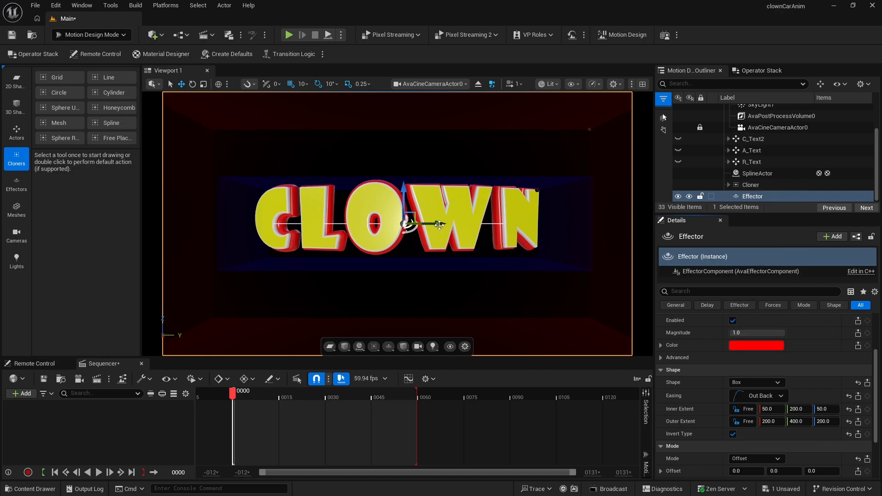
left_click_drag(437, 223, 421, 235)
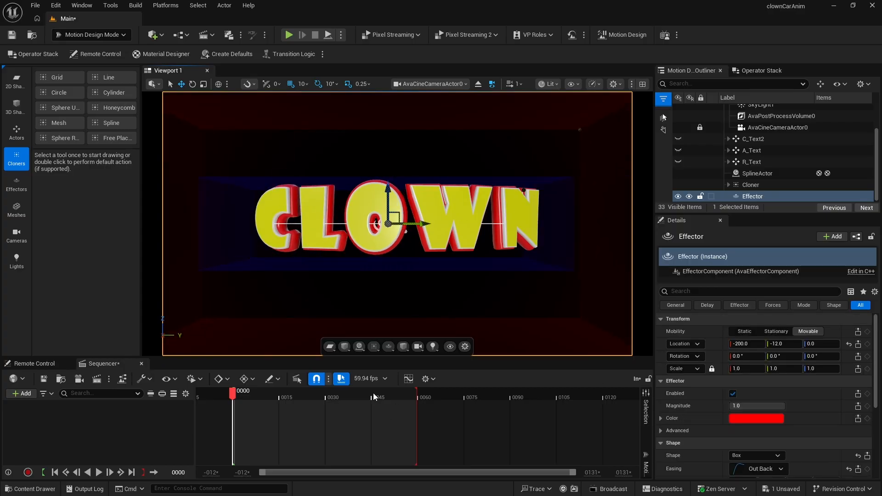
- Set the sequence frame rate to 30 fps and confirm its playback end frame
left_click(369, 378)
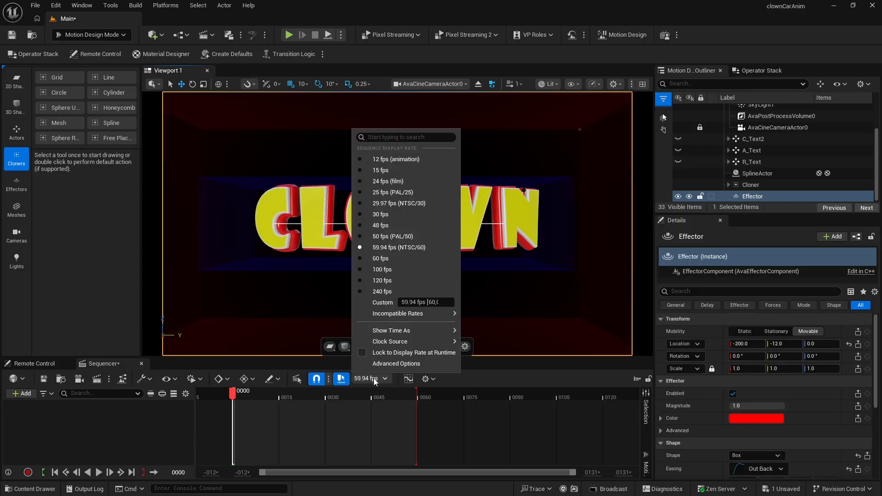
left_click(384, 214)
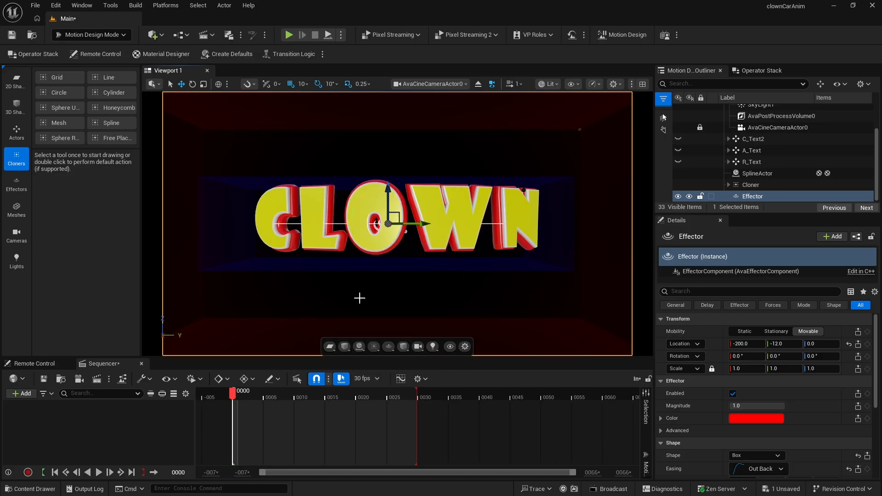
left_click(194, 380)
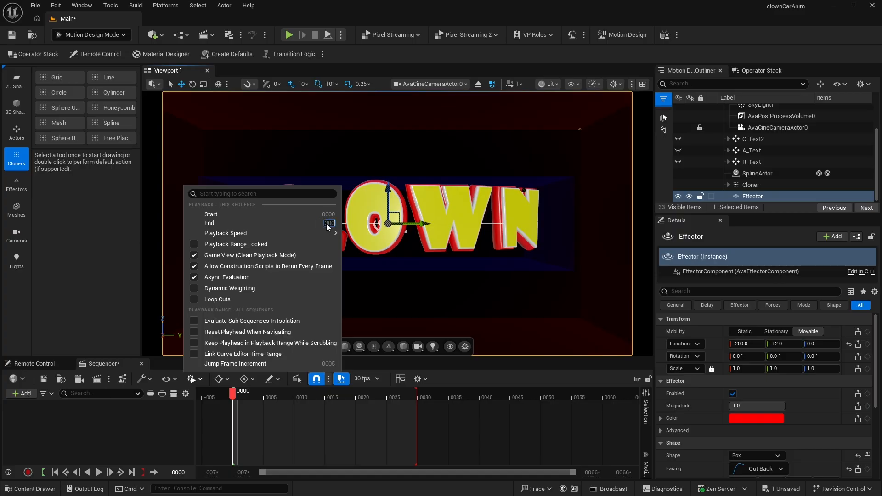
key("Return")
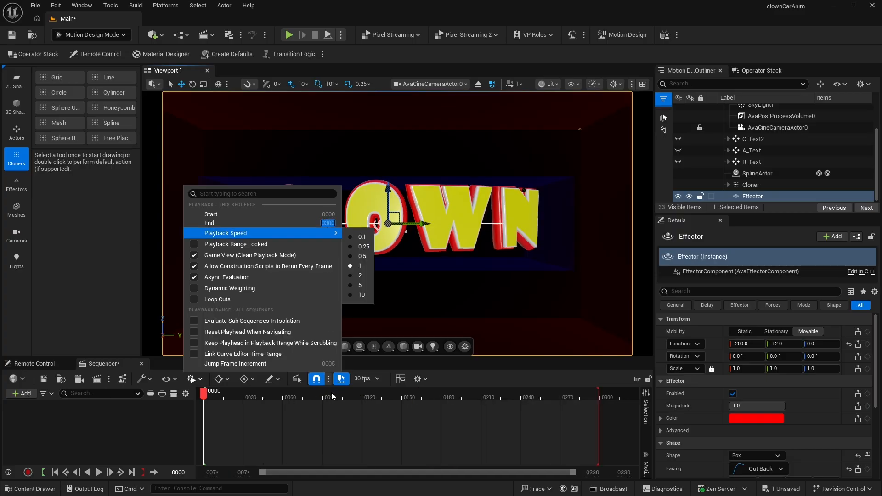
- Move the Effector to Y location -580 and set a location keyframe at frame 0
left_click(167, 428)
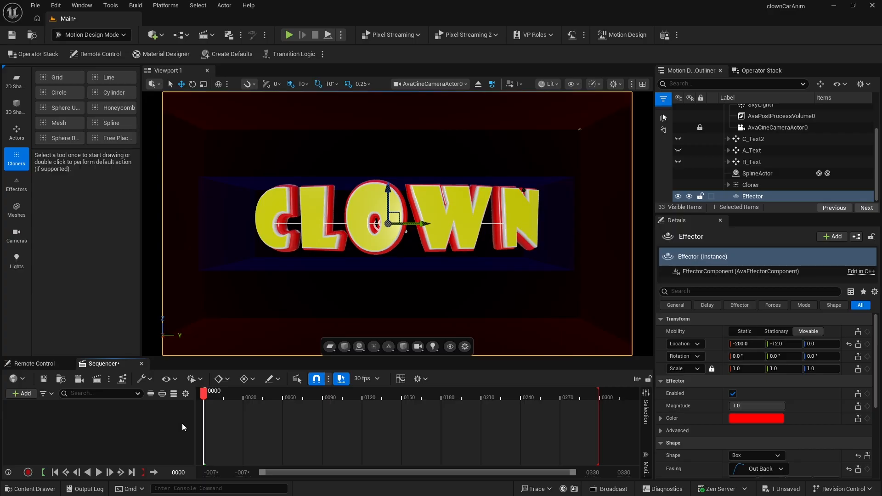
left_click(754, 197)
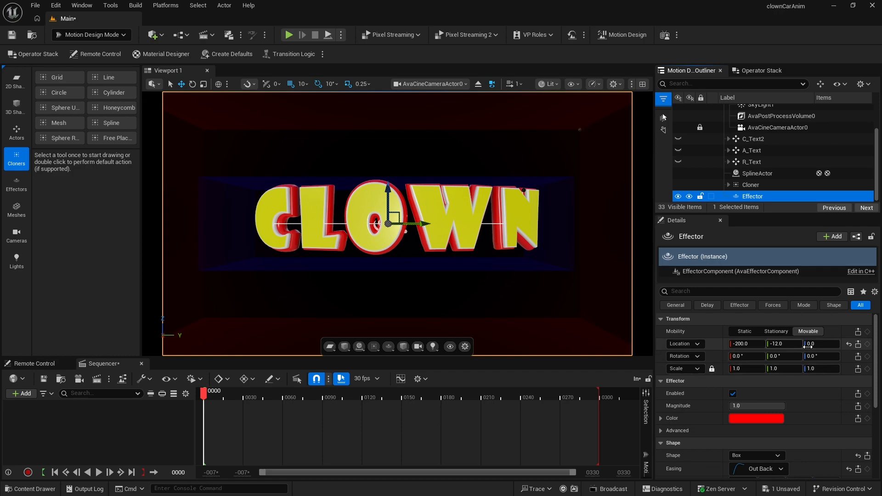
left_click_drag(790, 348, 748, 348)
left_click_drag(871, 363, 836, 362)
left_click_drag(784, 344, 766, 344)
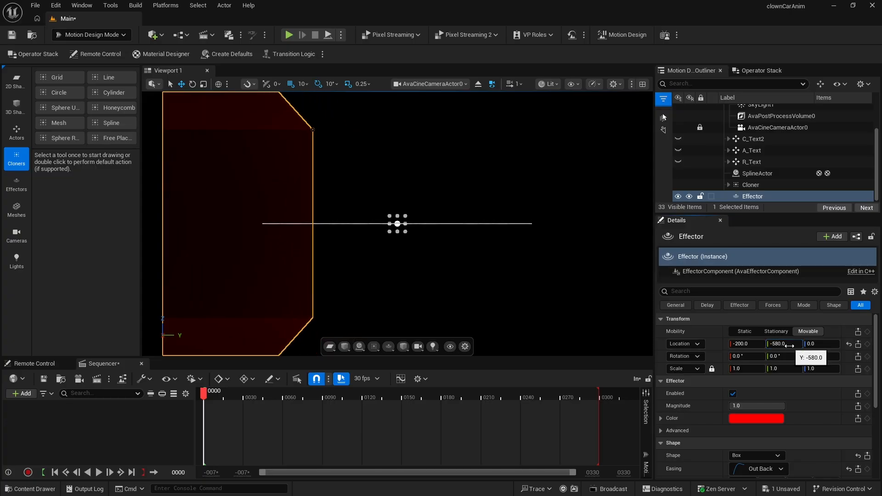
left_click(868, 345)
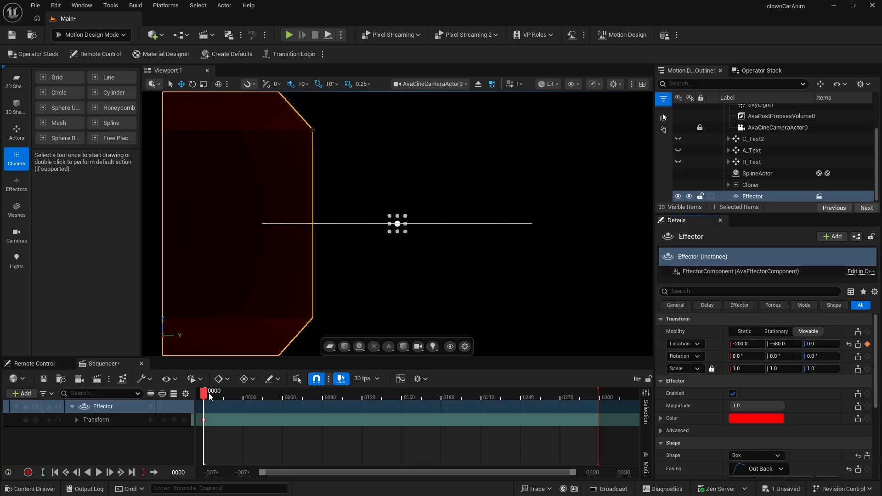
- At frame 60, set the Effector's Y location to 0 to key its end position
left_click_drag(209, 396, 285, 399)
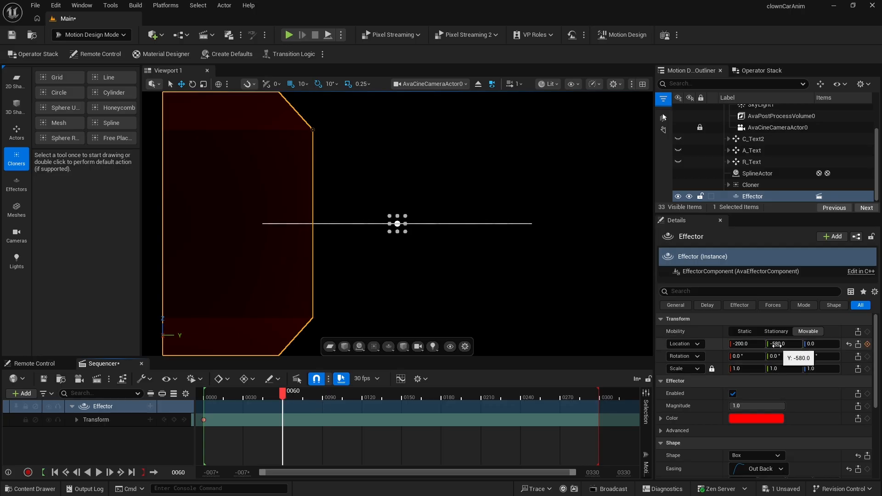
left_click(777, 345)
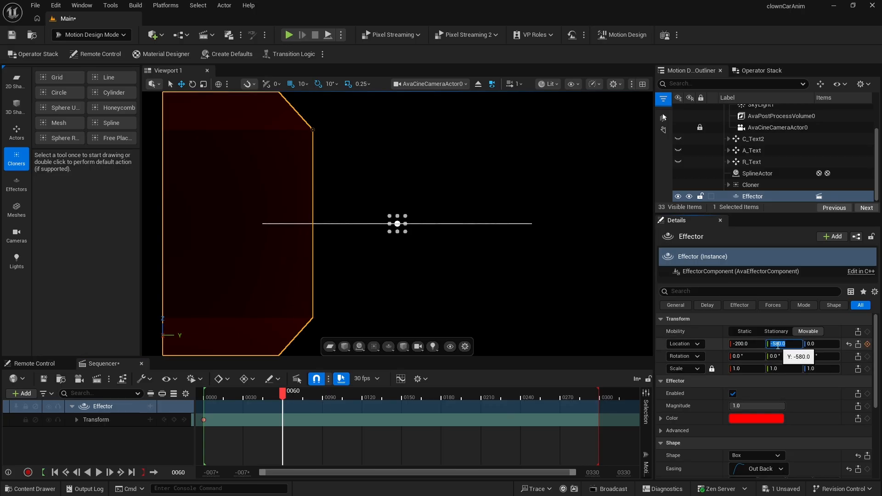
type("0")
key("Return")
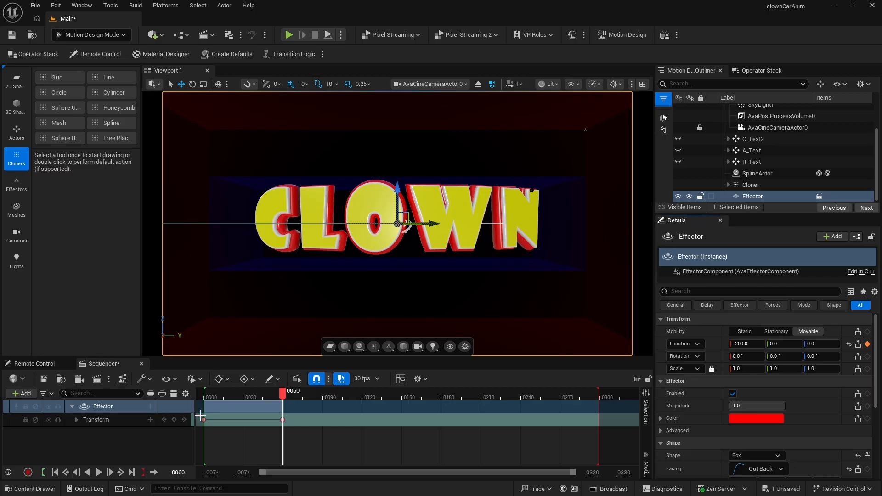
- Change the interpolation of the Effector's keyframe at frame 60
left_click_drag(290, 421, 285, 422)
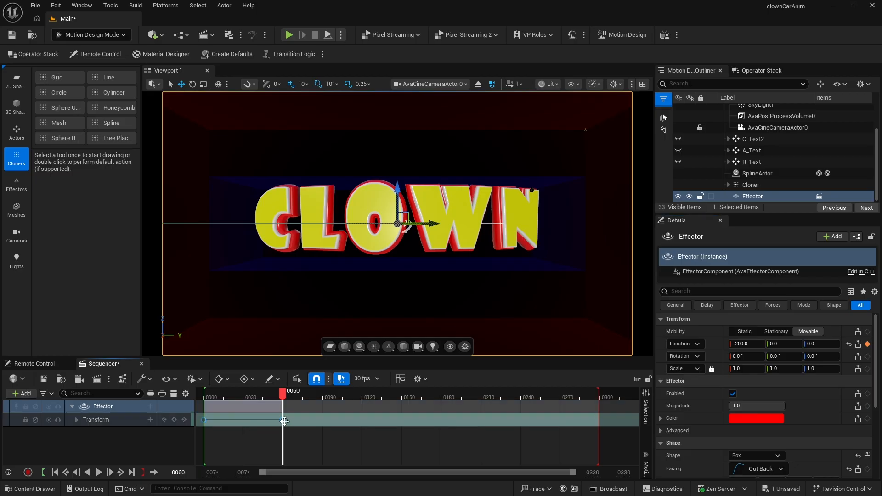
right_click(283, 420)
left_click(319, 338)
- Play the sequence from the start to preview the Effector animation
left_click(55, 472)
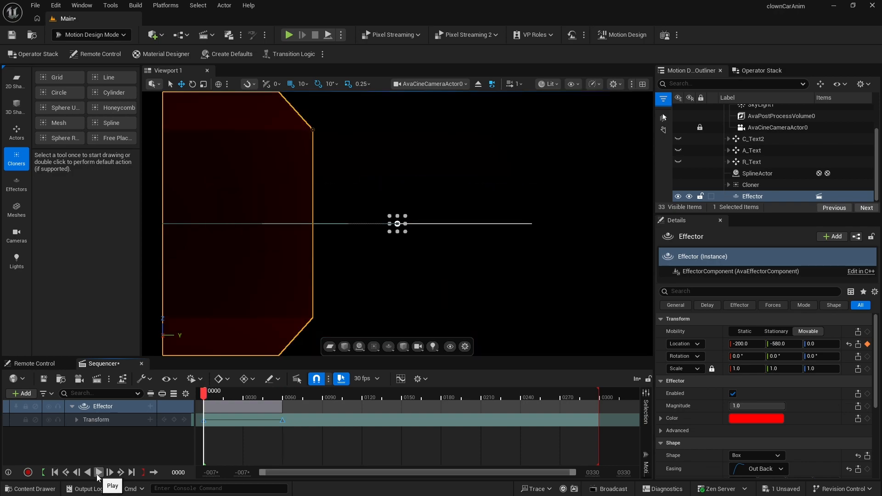
left_click(97, 476)
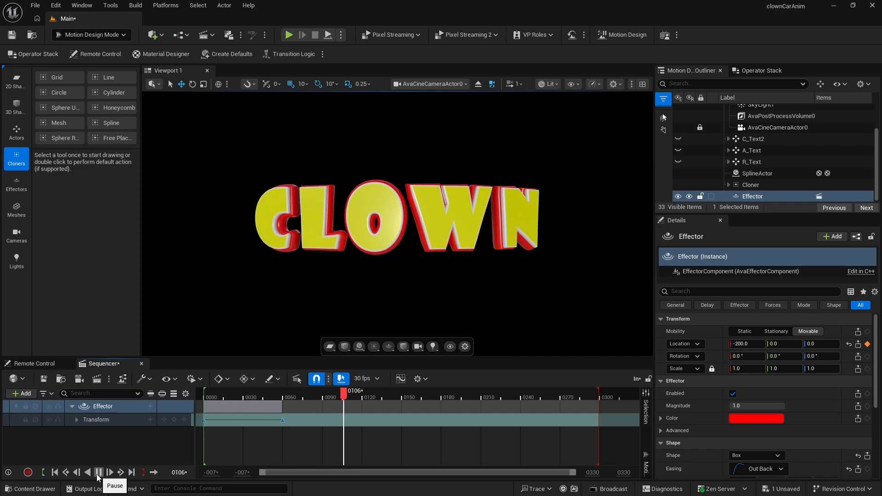
left_click(97, 476)
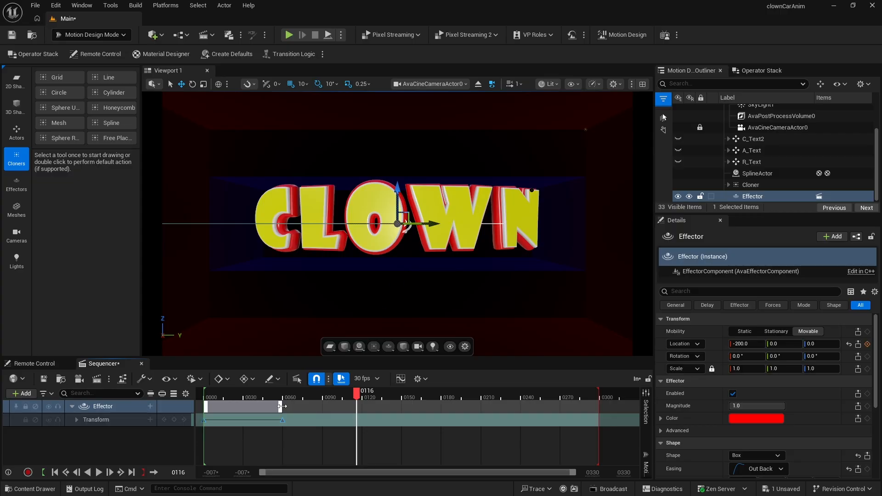
- Move the ending Effector keyframe to about frame 30 and replay the sequence from the start
left_click_drag(281, 406, 243, 407)
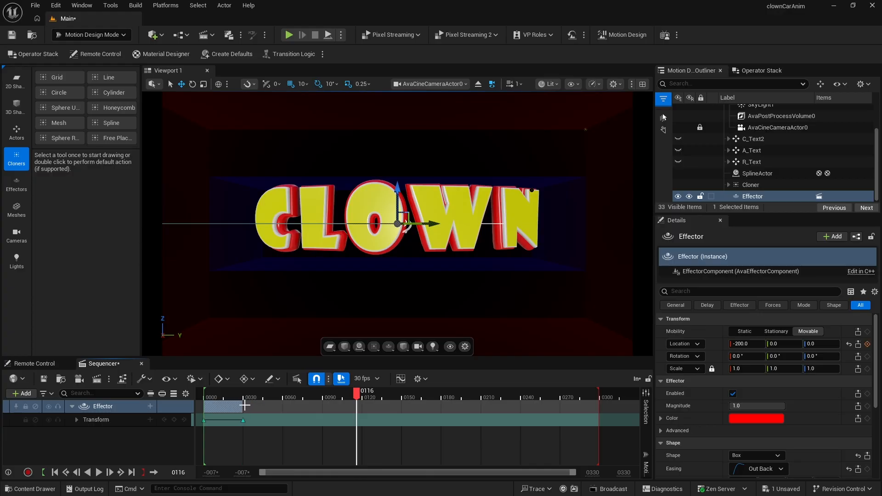
left_click(55, 472)
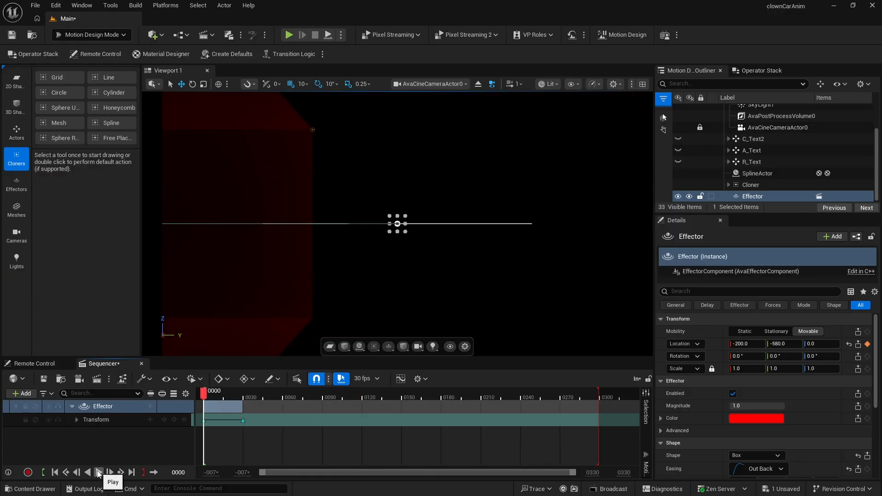
left_click(99, 473)
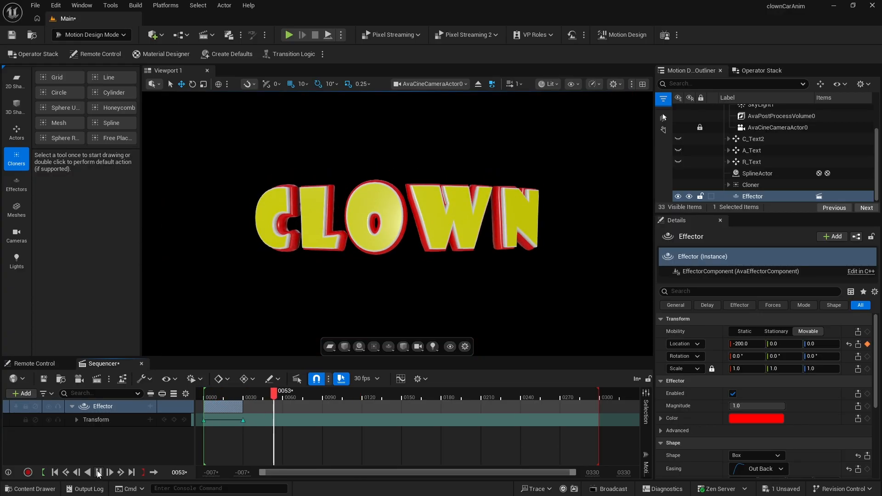
left_click(99, 472)
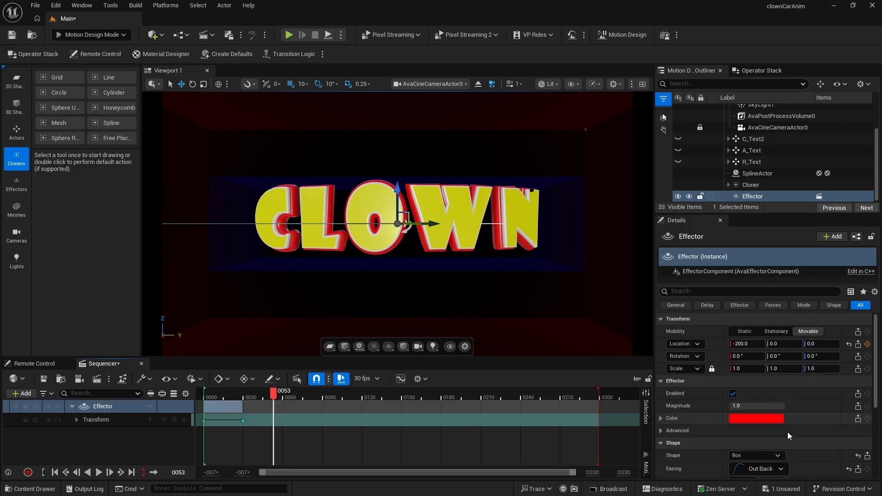
- Set the Effector's outer extent Y to 600
scroll(815, 437, "down", 5)
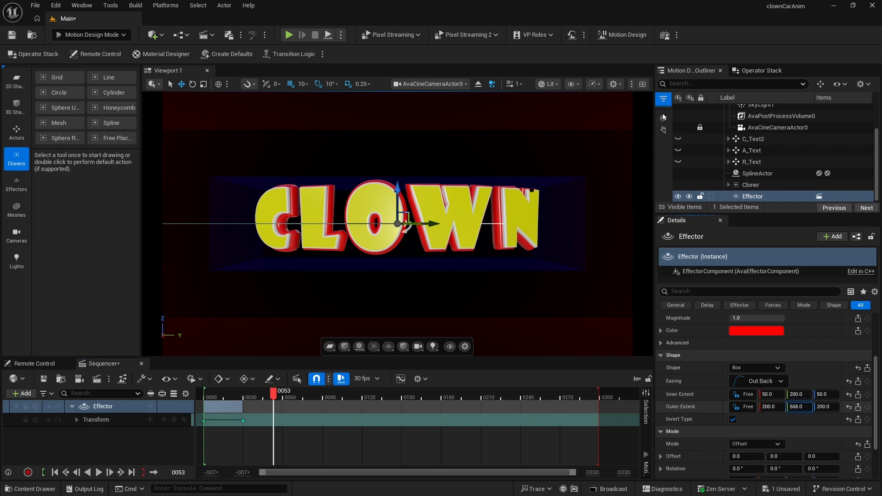
left_click_drag(800, 407, 799, 407)
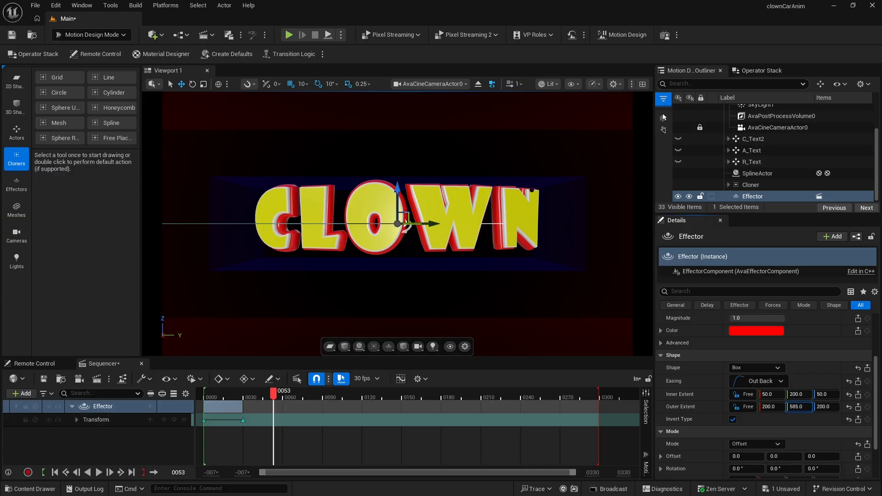
left_click_drag(798, 407, 802, 407)
left_click(797, 408)
type("600")
key("Return")
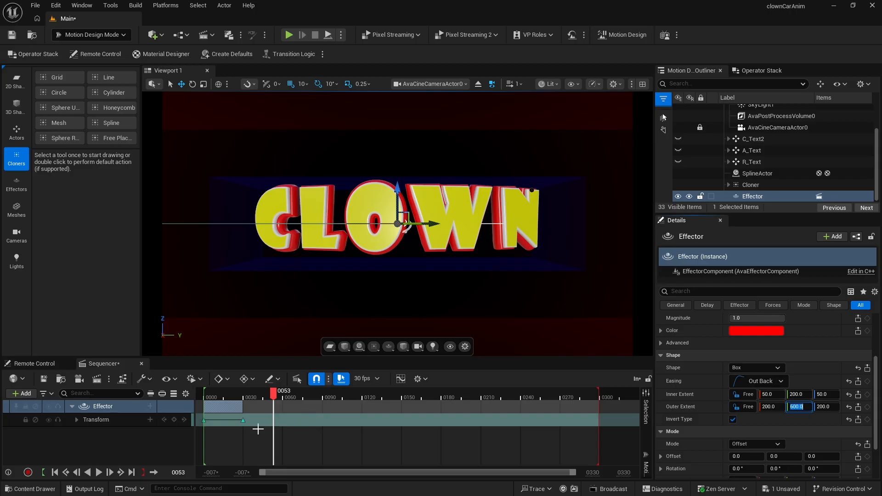
- At frame 0, set the Effector's Y location to -779 and update its keyframe
left_click(54, 472)
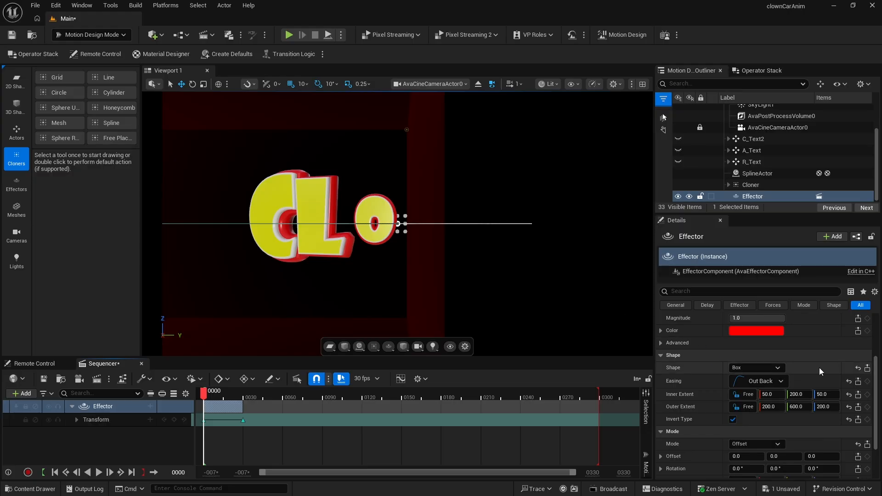
scroll(820, 368, "up", 3)
left_click_drag(784, 344, 710, 343)
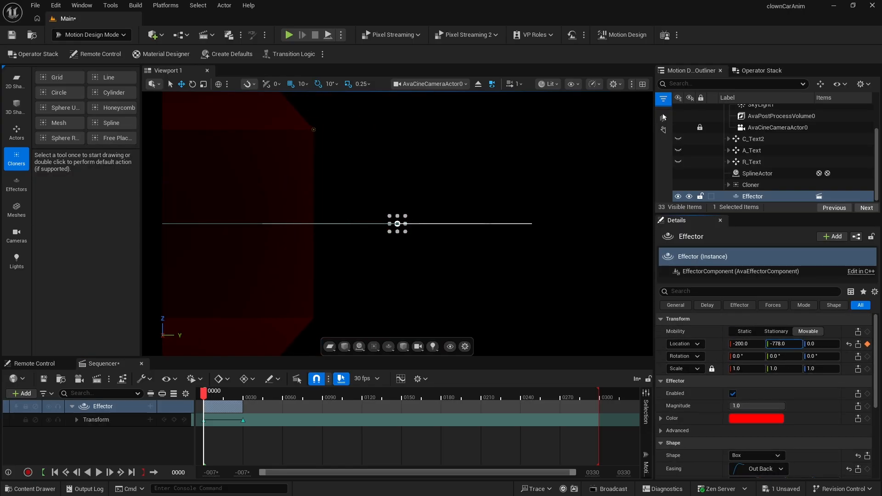
left_click(868, 344)
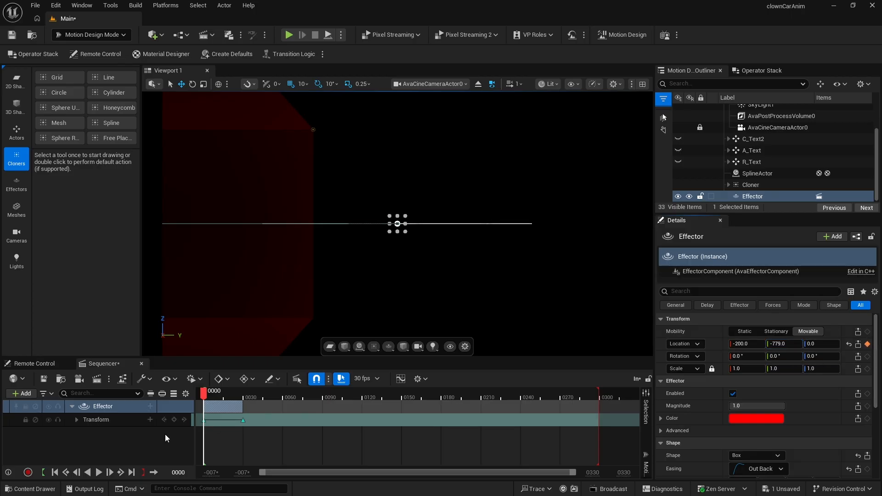
- Play the sequence from the start to preview the letter reveal
left_click(99, 473)
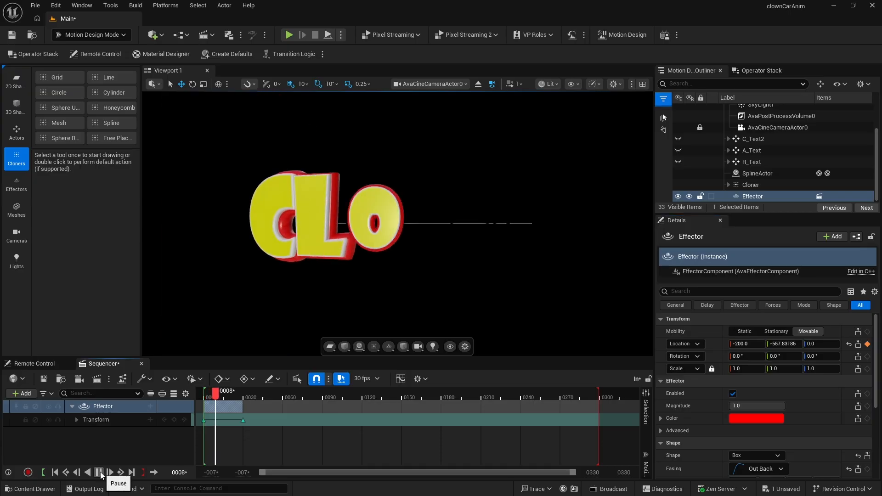
left_click(99, 473)
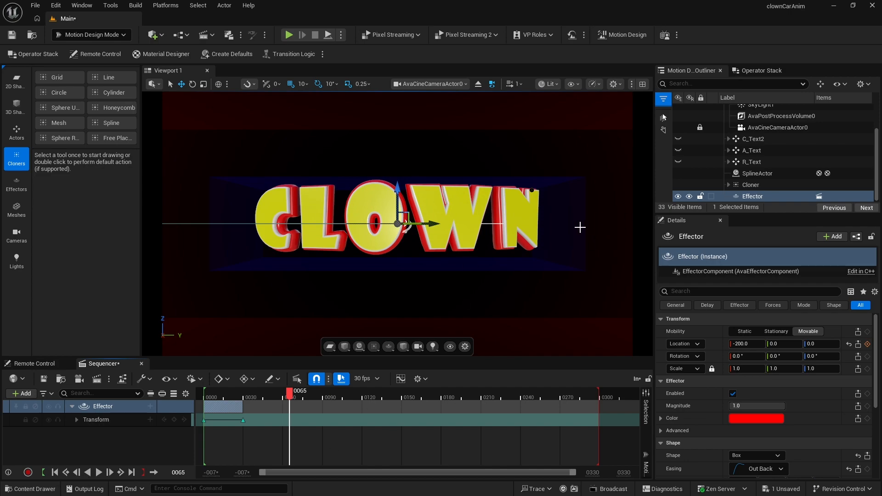
left_click(55, 472)
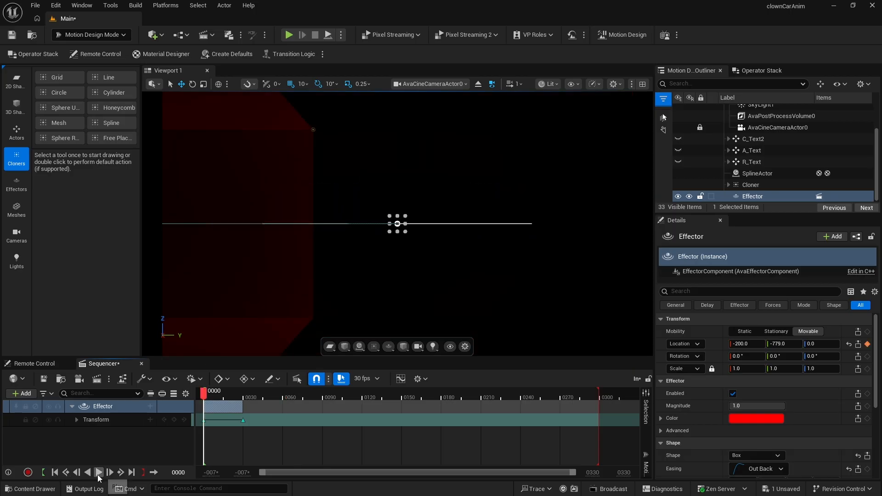
left_click(98, 473)
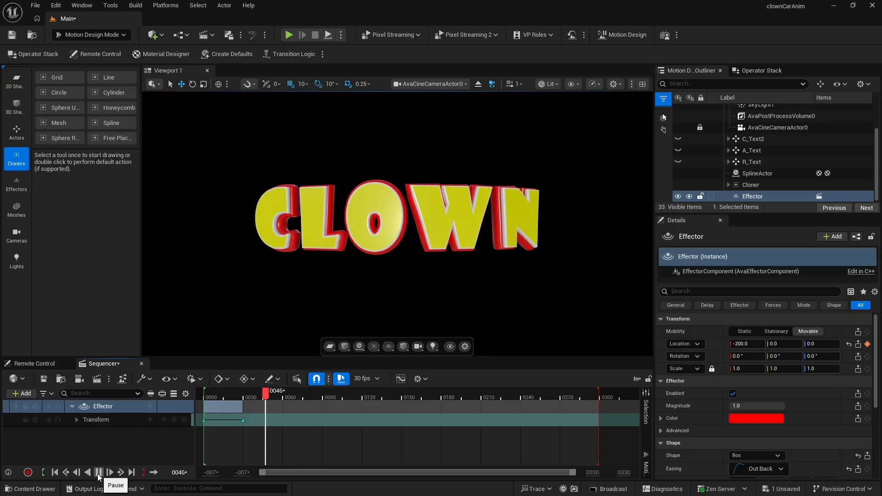
left_click(99, 472)
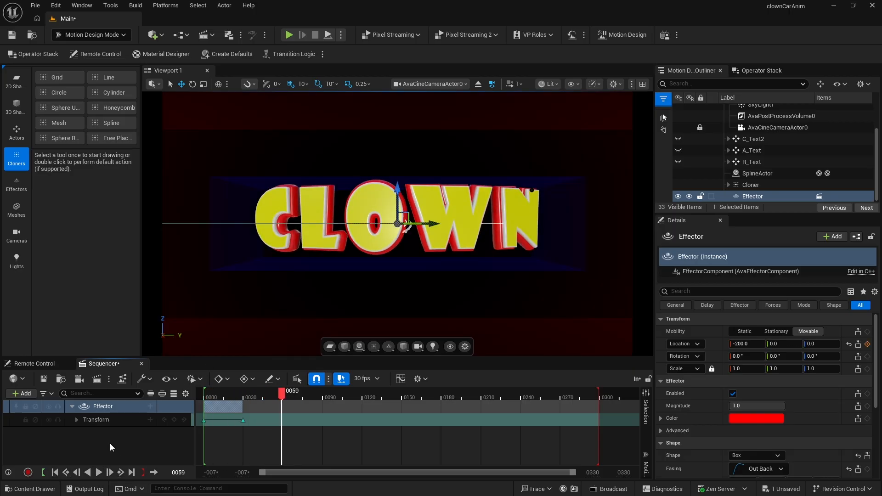
- Hide the Effector and add a default Rectangle from the 2D shape tools
left_click(678, 196)
left_click(689, 197)
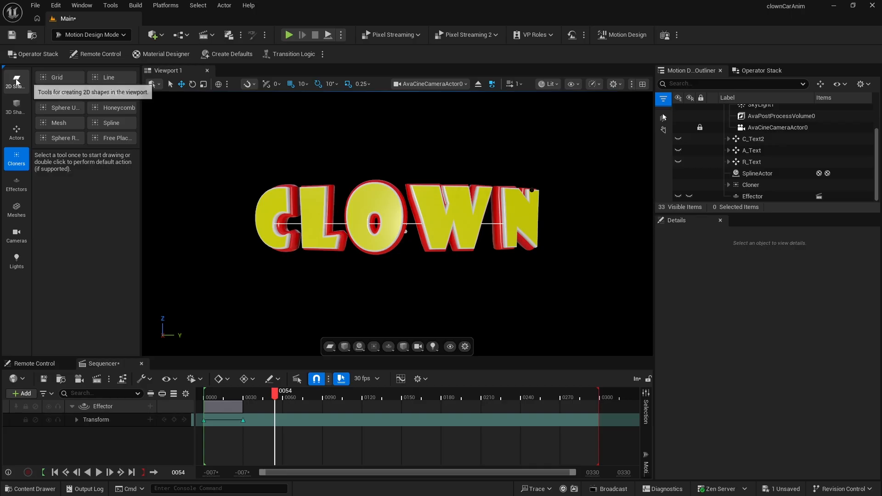
left_click(16, 81)
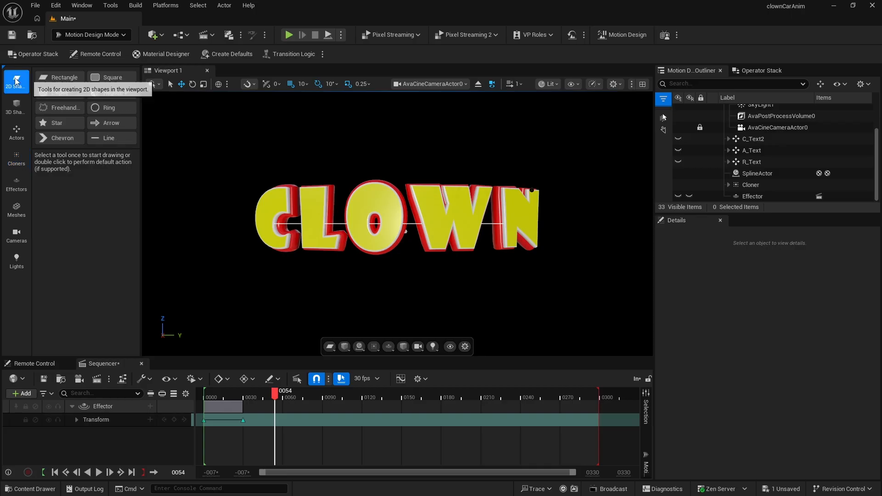
double_click(60, 76)
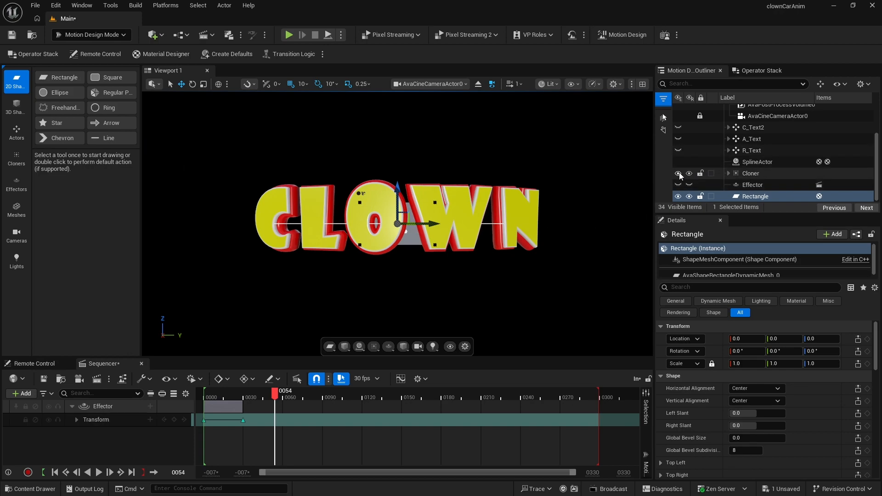
- Rename the Cloner to Cloner_ClownText
left_click(749, 174)
left_click(747, 174)
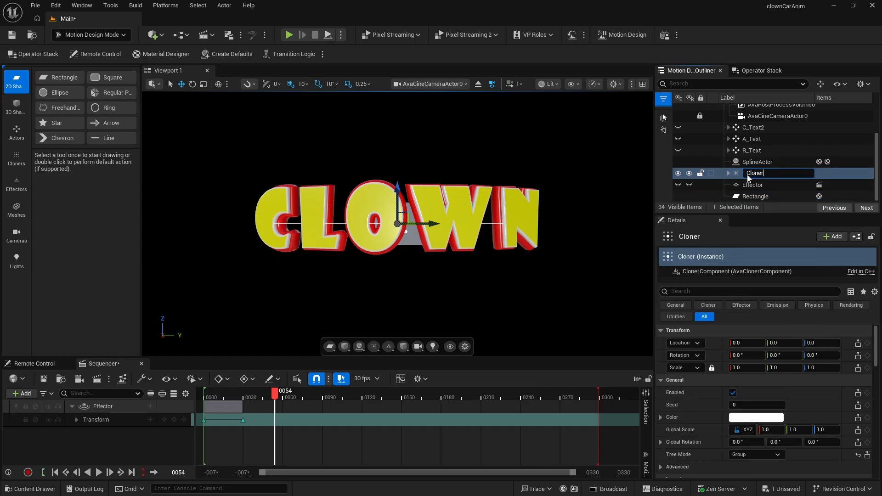
type("_ClownText")
key("Return")
- Hide Cloner_ClownText and SplineActor, then select the Rectangle
left_click(677, 174)
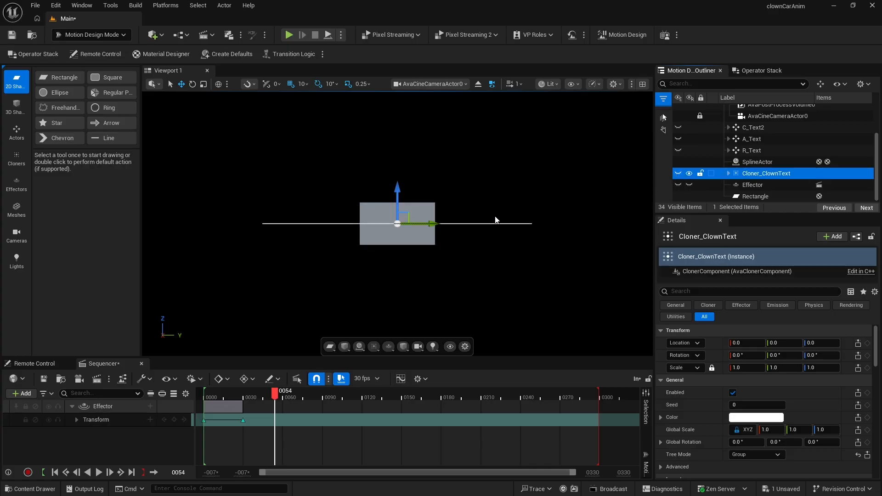
left_click(678, 165)
left_click(748, 197)
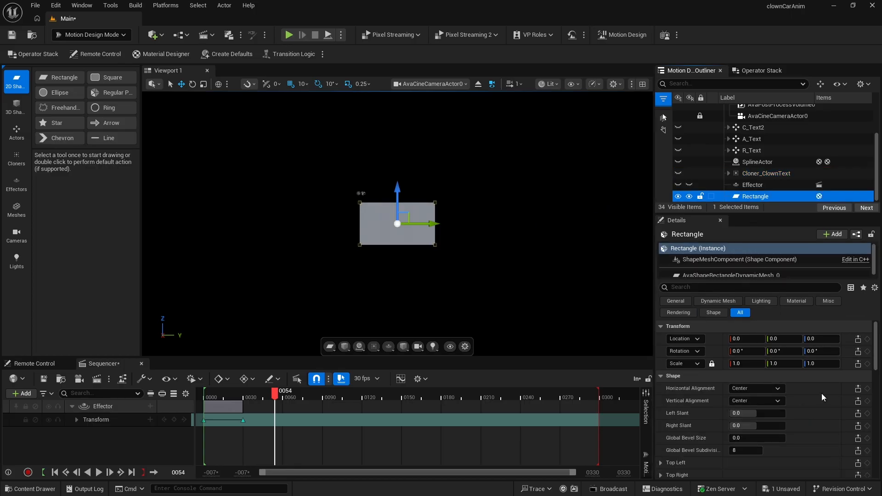
- Unlock the Rectangle's mesh size proportions and set its size to 50 by 300
scroll(822, 395, "down", 3)
scroll(815, 398, "down", 3)
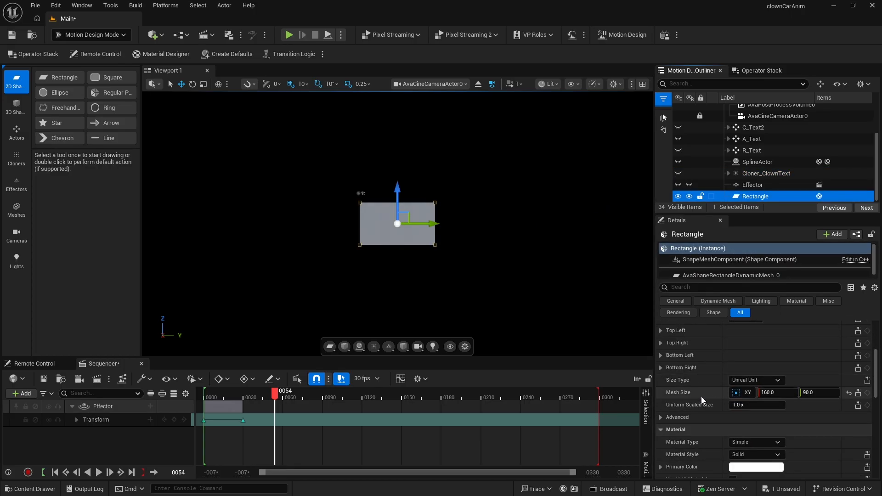
left_click(748, 393)
left_click(748, 404)
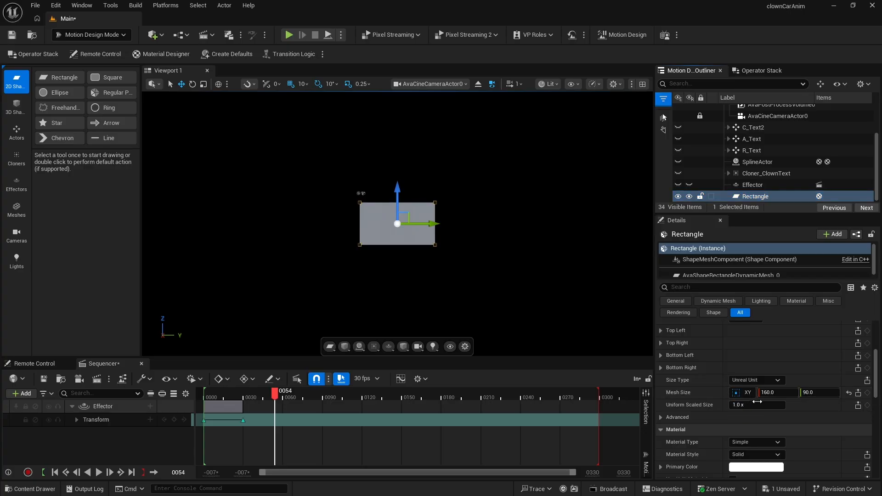
left_click(774, 393)
type("50")
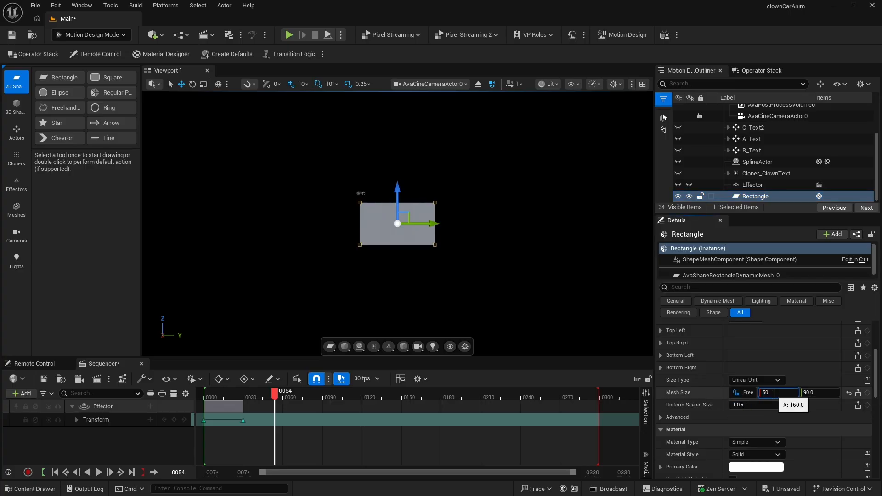
key("Tab")
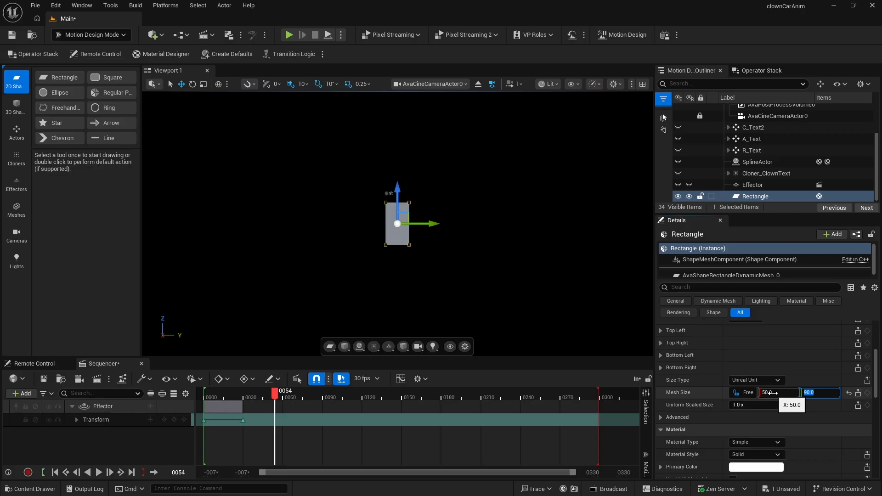
type("300")
key("Return")
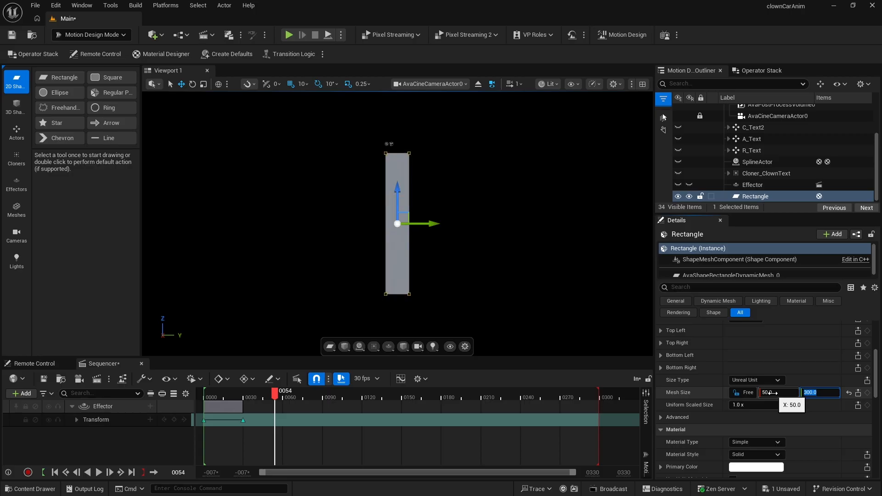
scroll(781, 363, "up", 1)
scroll(765, 131, "up", 1)
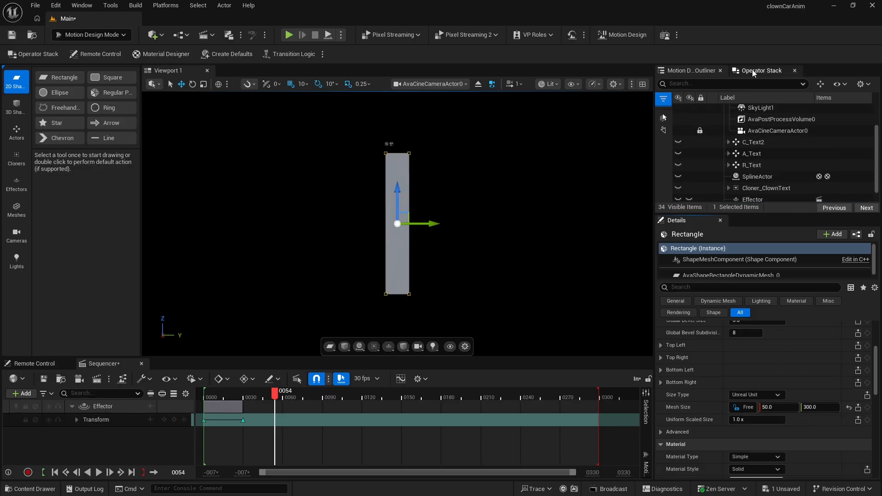
left_click(753, 71)
left_click(749, 116)
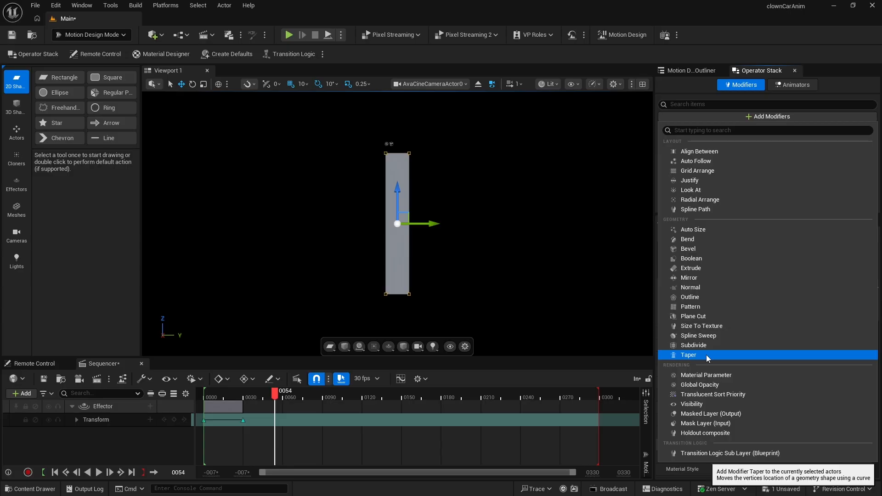
left_click(737, 48)
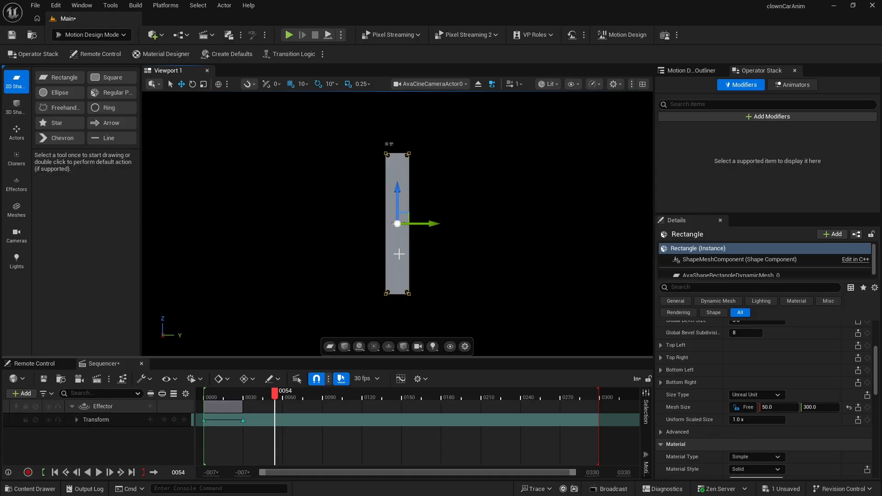
left_click(692, 70)
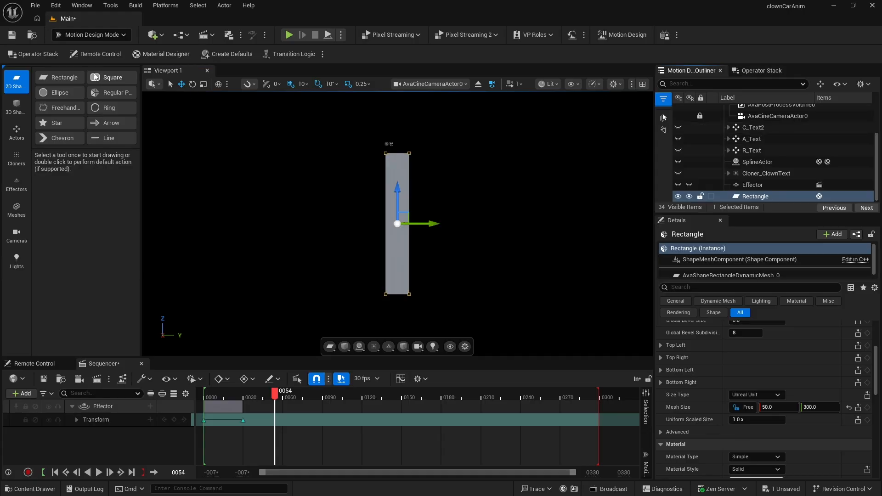
- Switch to Modeling mode and convert the Rectangle to a static mesh
left_click(84, 36)
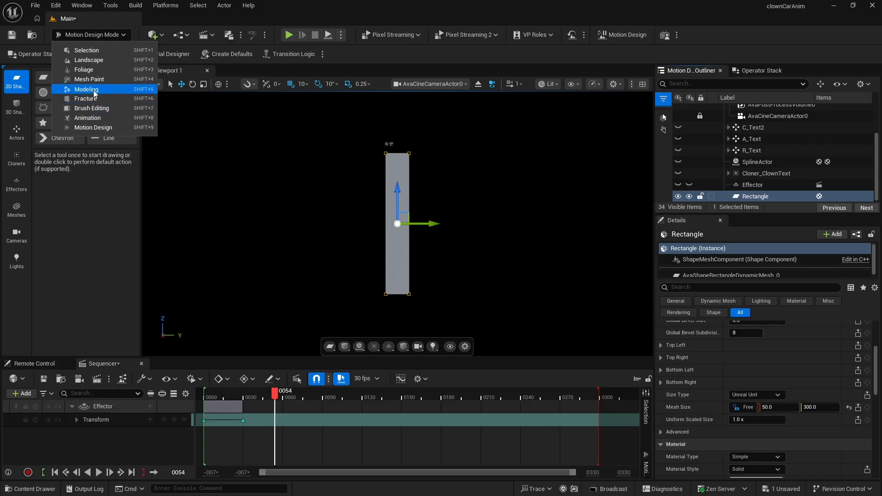
left_click(86, 89)
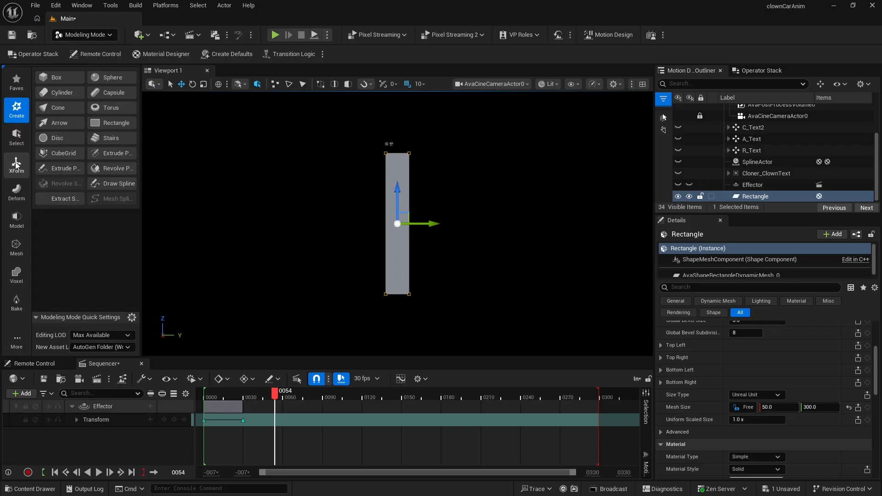
left_click(17, 164)
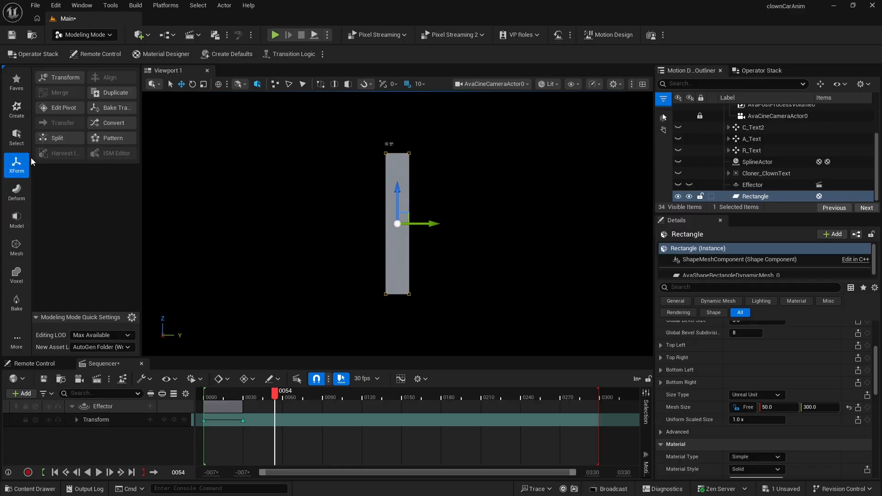
left_click(114, 122)
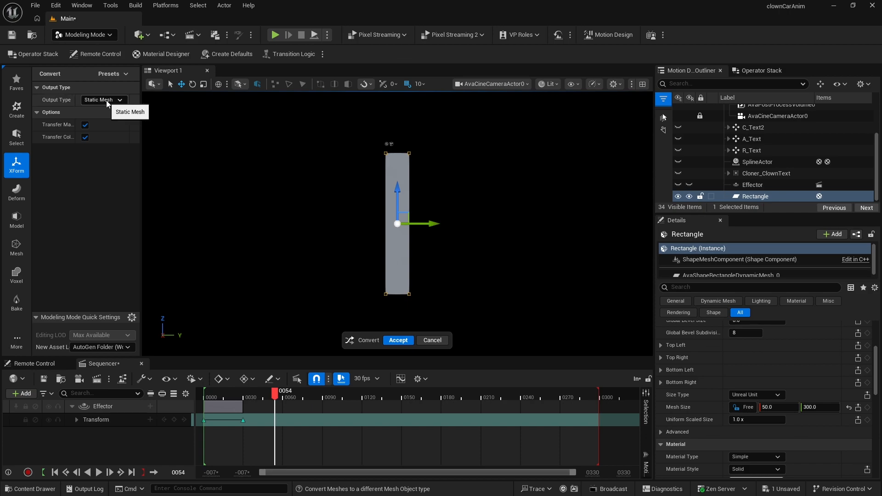
left_click(398, 341)
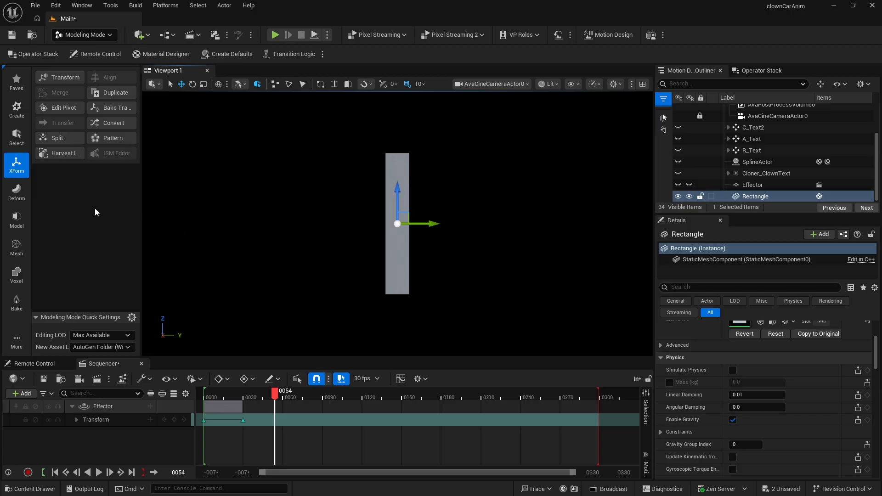
- Remesh the Rectangle with a target triangle count of 1000
left_click(18, 247)
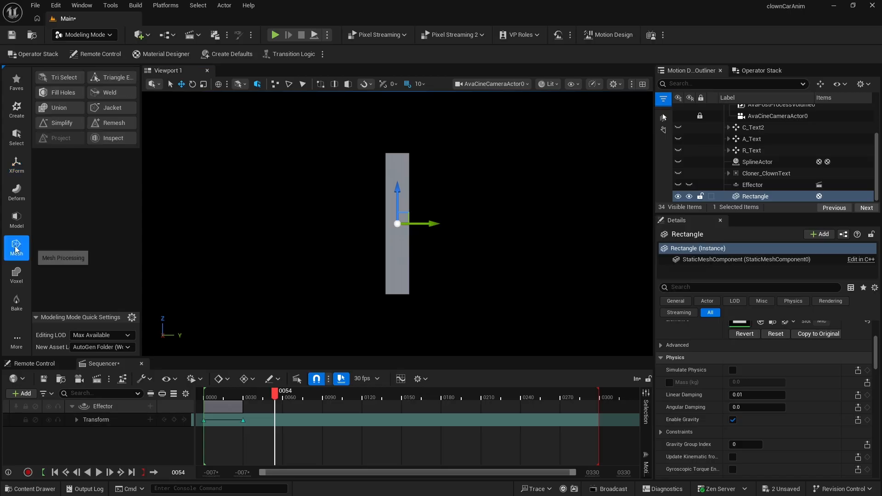
left_click(112, 121)
left_click(100, 100)
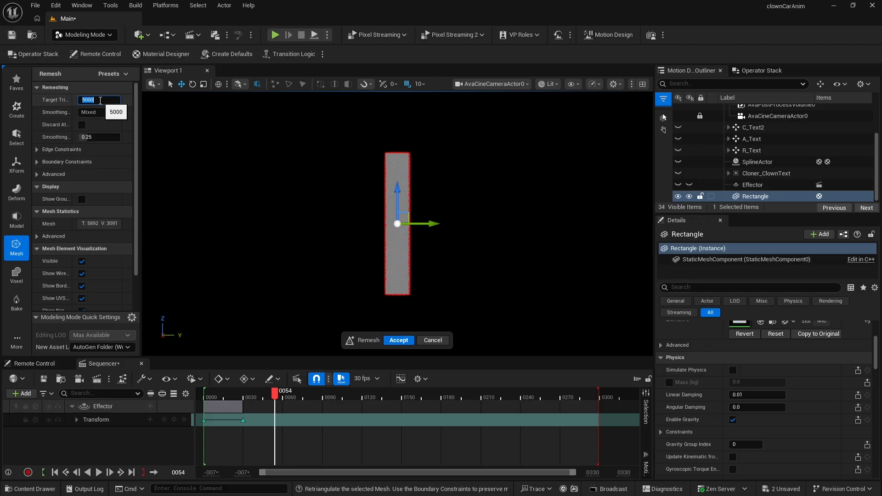
type("1")
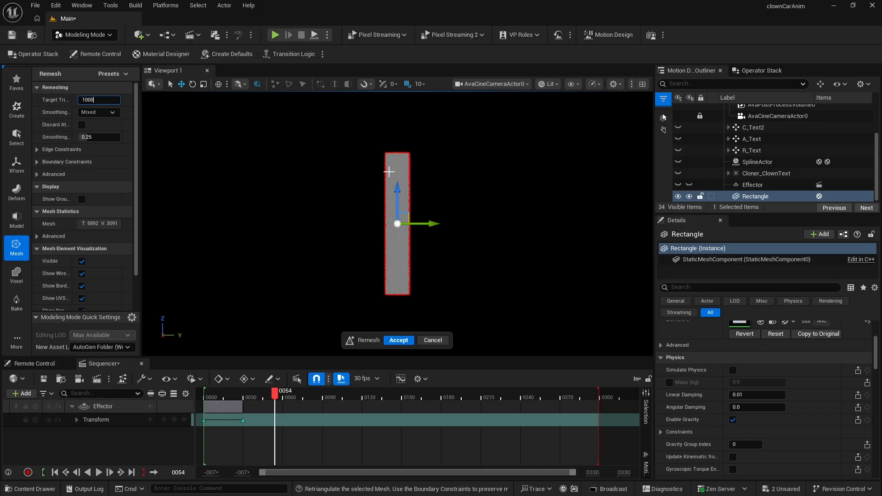
left_click(402, 341)
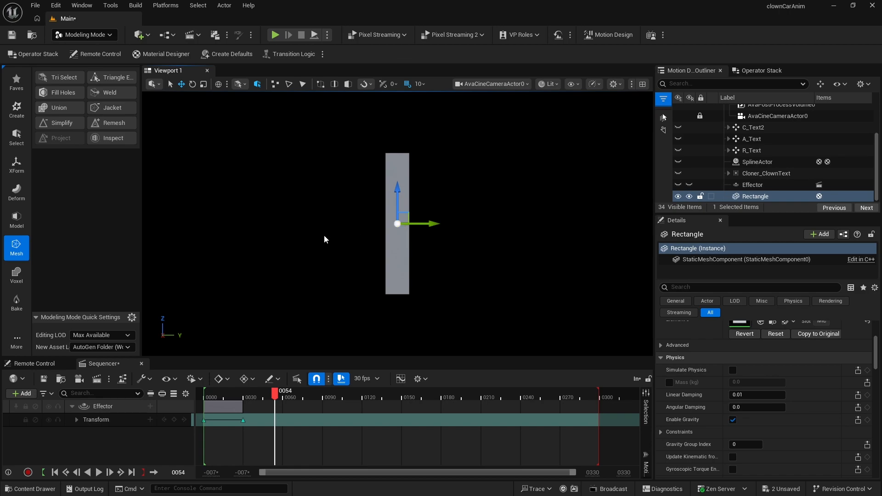
- Start a Space Warp bend on the Rectangle with 45 bend degrees and hide the original mesh preview
left_click(19, 194)
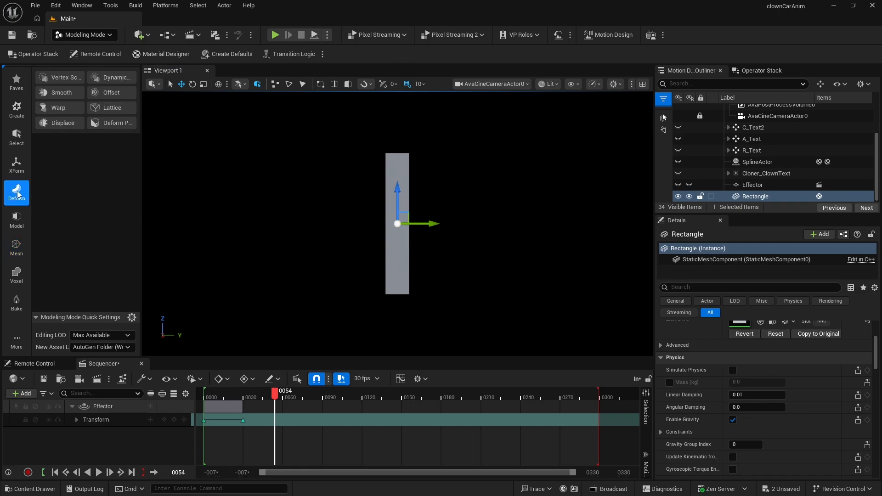
left_click(62, 107)
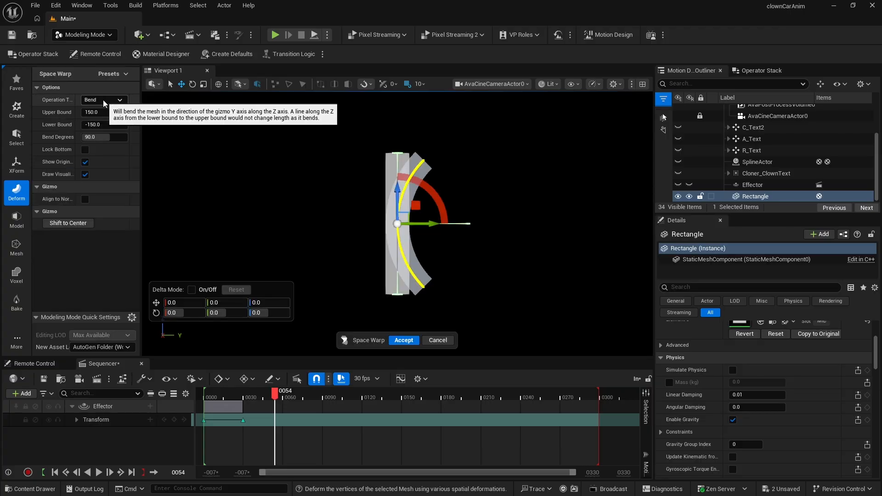
left_click(90, 138)
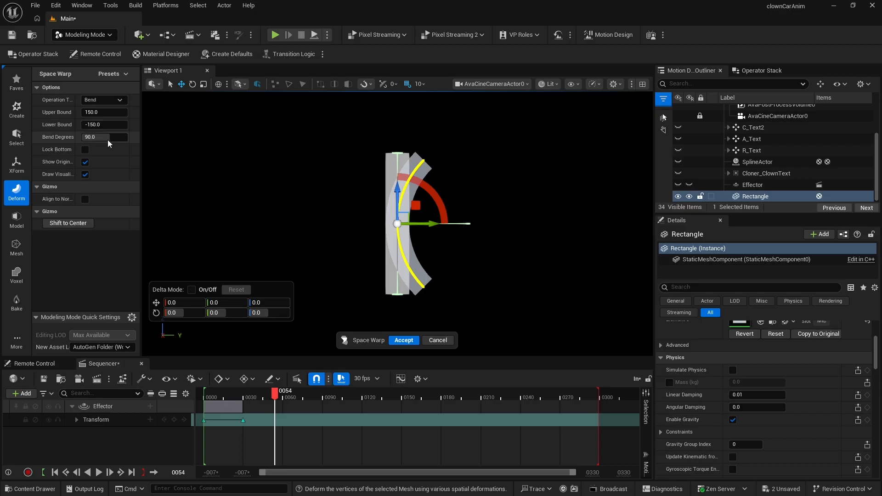
type("4")
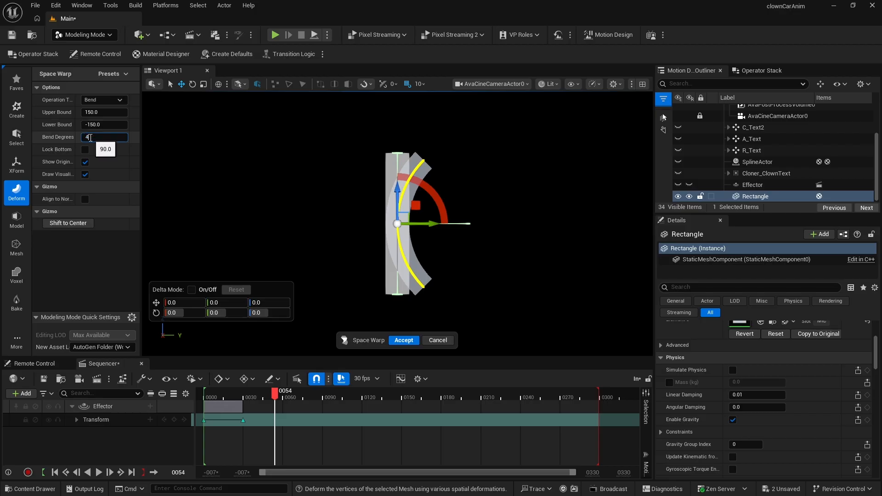
type("5")
key("Return")
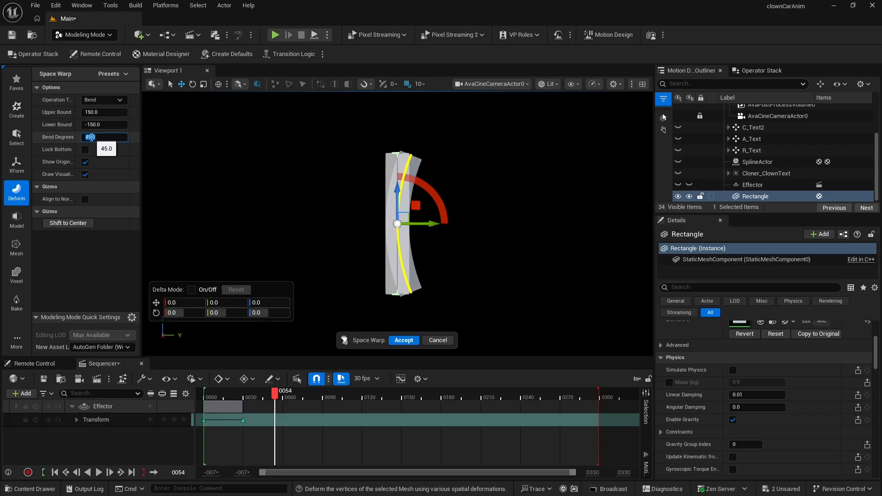
left_click(85, 163)
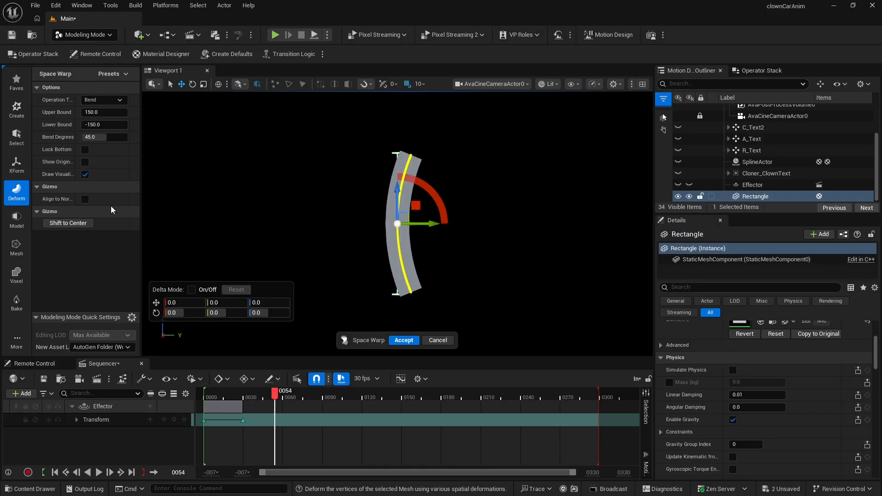
- Rotate the warp gizmo to -90 degrees around Z and accept the bend
mouse_move(221, 197)
left_mouse_down("alt")
mouse_move(230, 225)
mouse_move(223, 209)
left_mouse_up("alt")
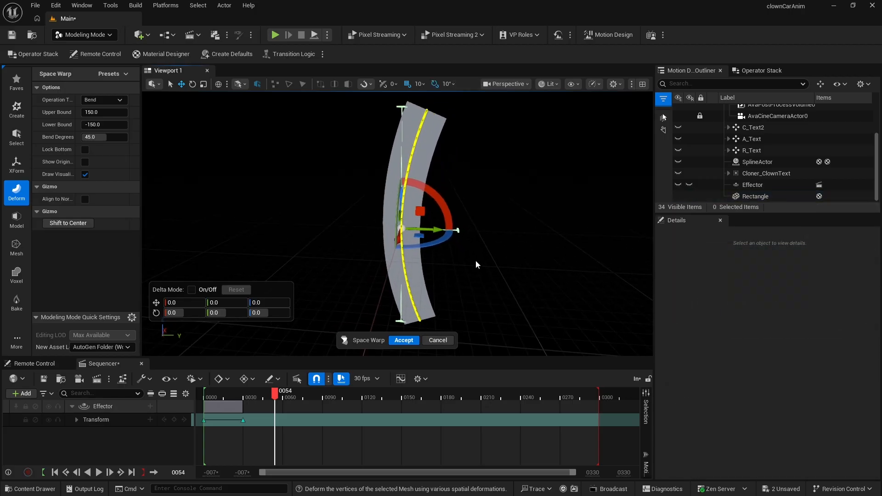
right_click_drag(409, 275, 460, 276)
left_click_drag(381, 215, 419, 214, "alt")
right_click_drag(419, 214, 447, 234)
right_click_drag(517, 242, 493, 250)
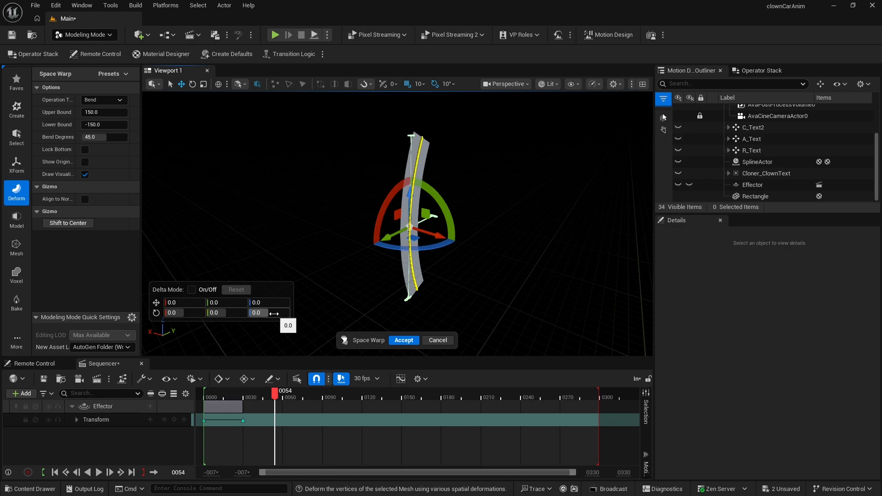
left_click(273, 314)
type("-90")
key("Return")
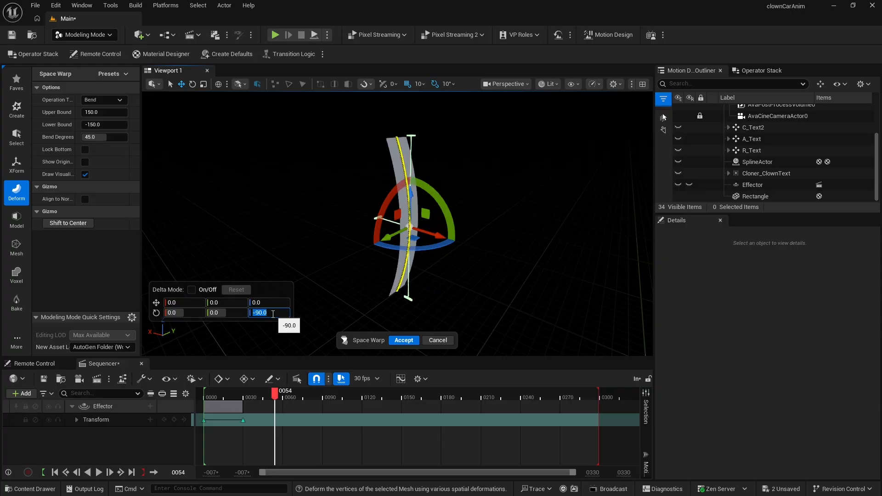
mouse_move(528, 248)
right_mouse_down()
mouse_move(563, 253)
mouse_move(482, 248)
mouse_move(539, 255)
right_mouse_up()
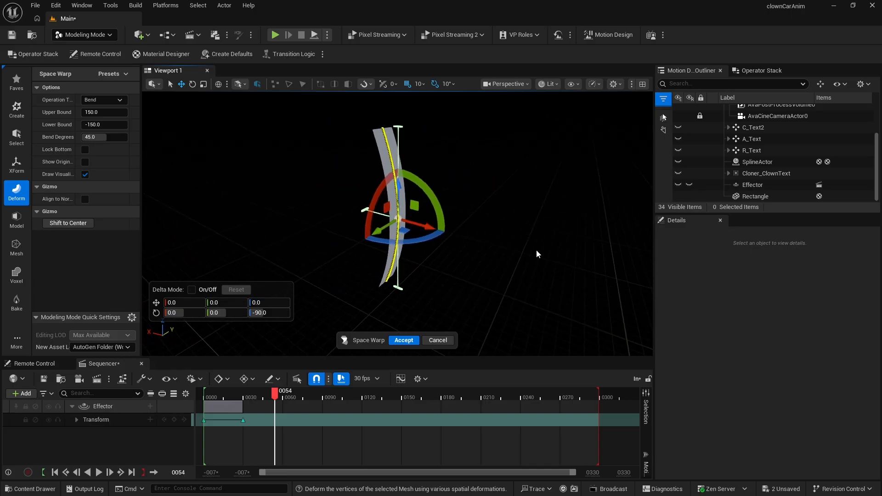
left_click(407, 340)
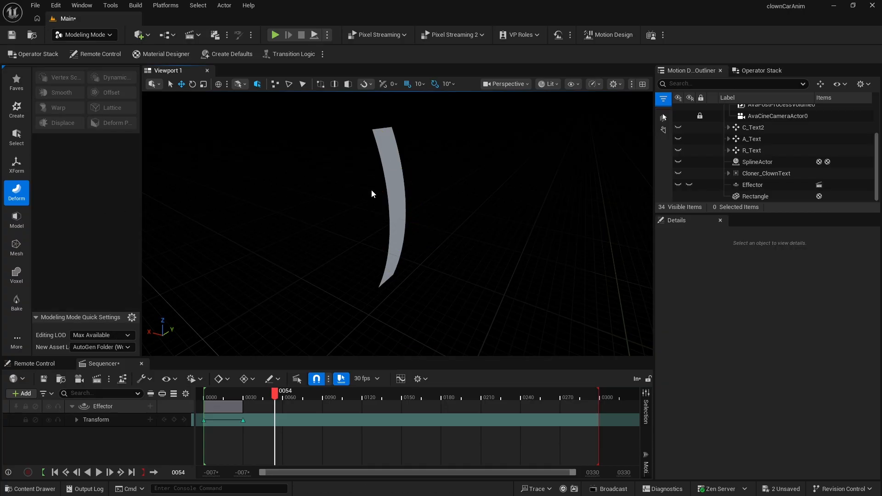
- Start a Space Warp on the Rectangle using the Flare/Squish operation with a flare percentage of -15
left_click(392, 175)
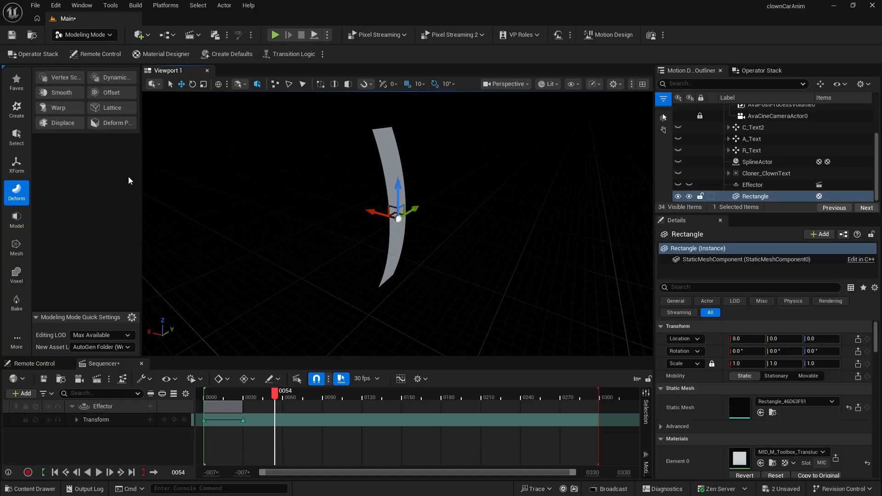
left_click(61, 107)
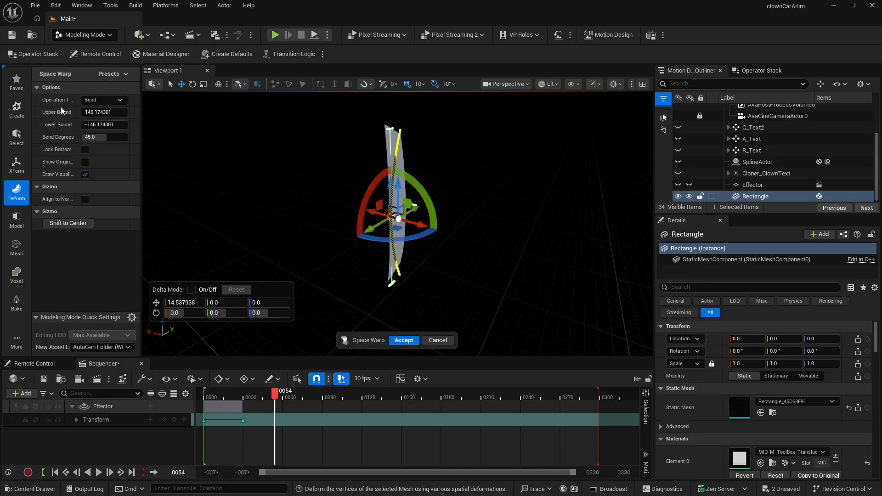
mouse_move(428, 217)
right_mouse_down()
mouse_move(413, 239)
mouse_move(349, 225)
mouse_move(528, 214)
mouse_move(431, 209)
right_mouse_up()
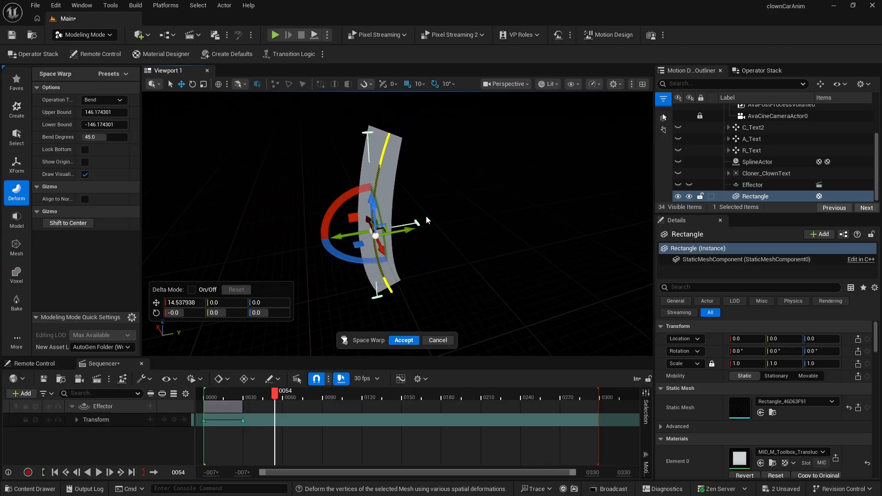
left_click(104, 99)
left_click(110, 118)
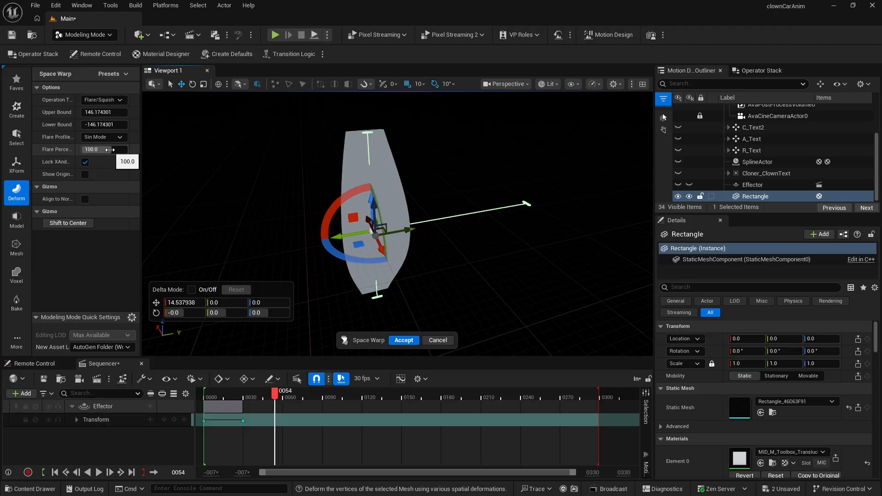
left_click_drag(110, 149, 85, 150)
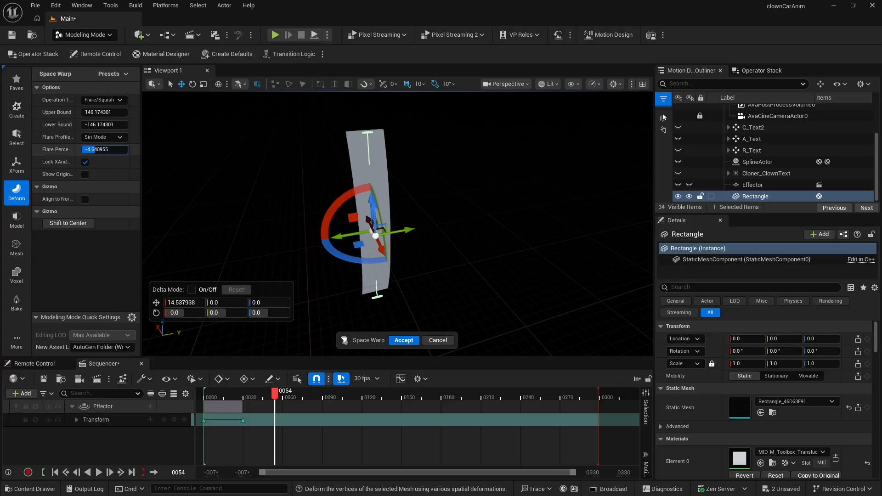
left_click(110, 150)
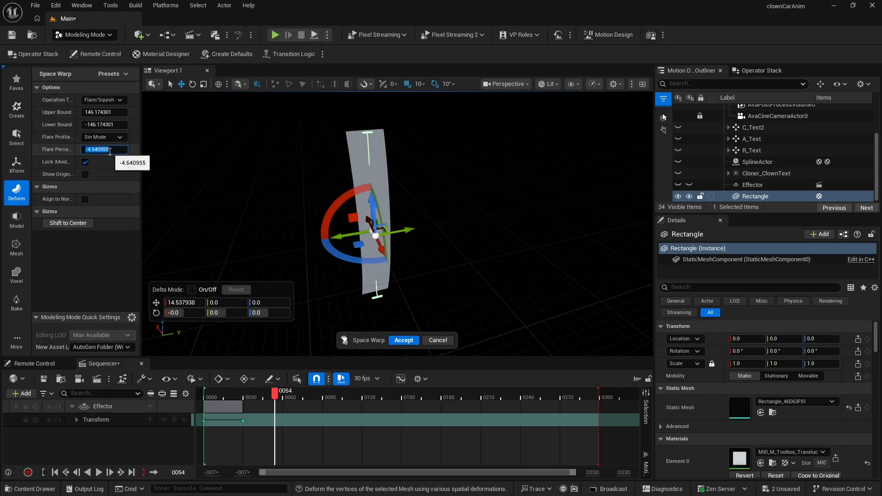
type("-15")
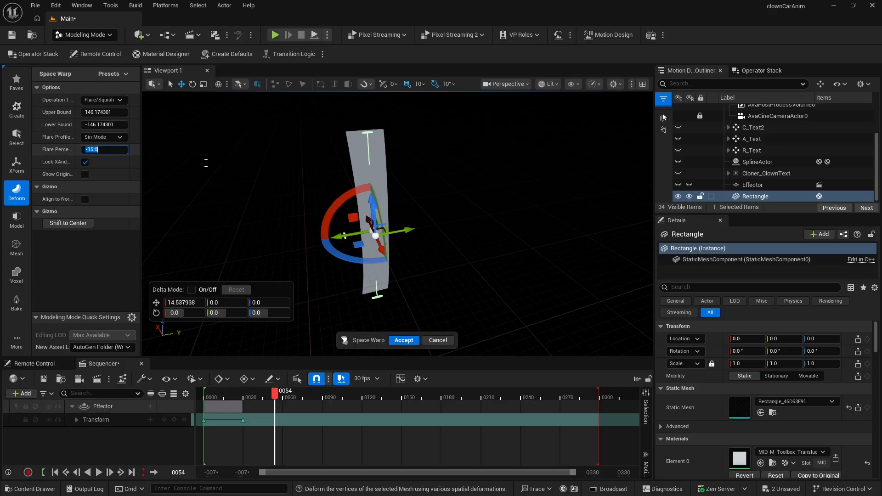
key("Return")
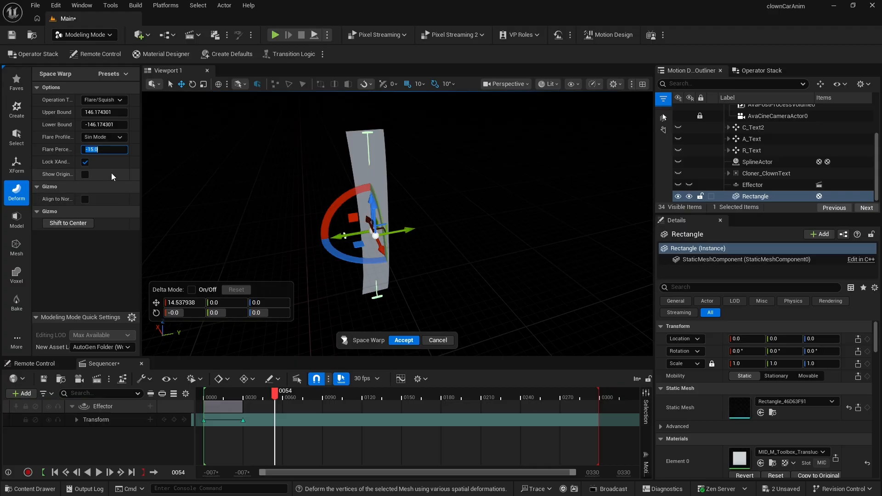
- Set the warp gizmo's X location to 0 and accept the flare
left_click(177, 302)
type("0")
key("Return")
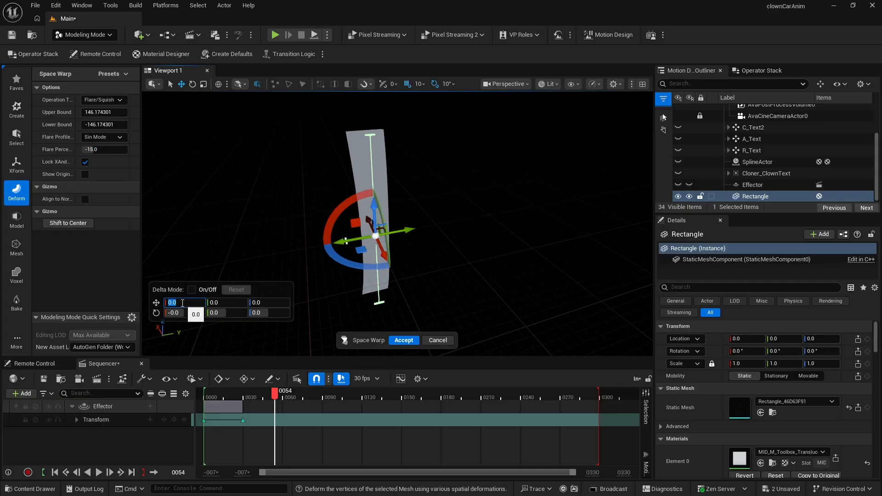
left_click(404, 340)
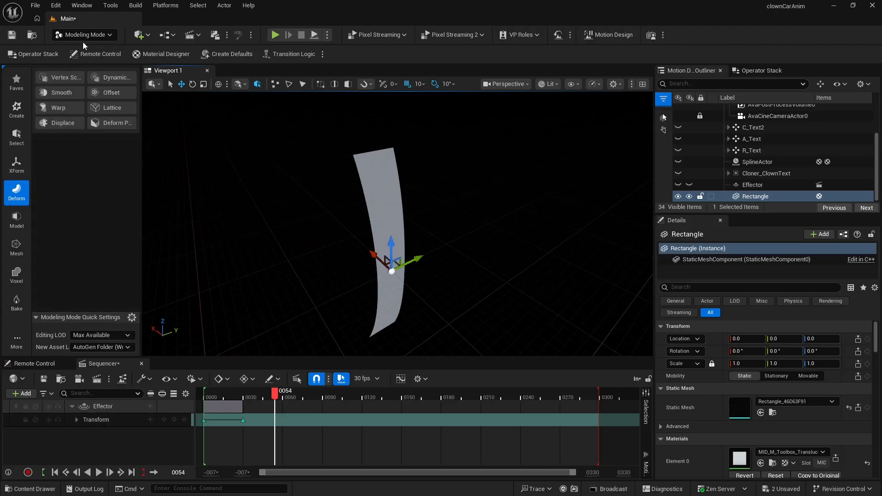
- Switch to Motion Design mode and view the scene through the AvaCineCameraActor0 camera
left_click(84, 35)
left_click(95, 128)
left_click(484, 84)
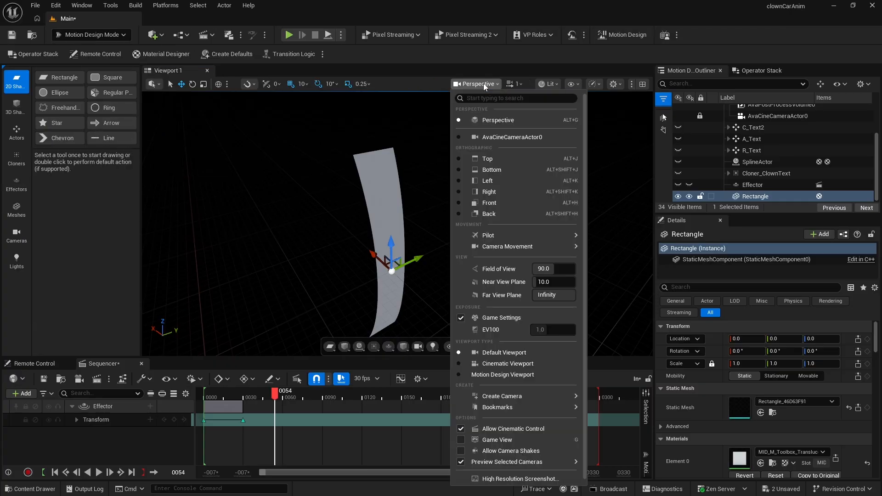
left_click(497, 137)
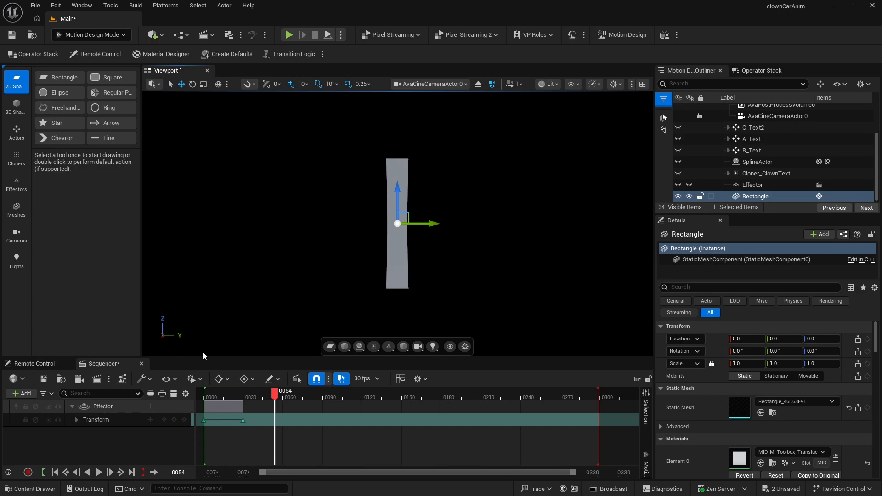
- Apply the MD_Red material to the Rectangle from the content drawer
left_click(39, 491)
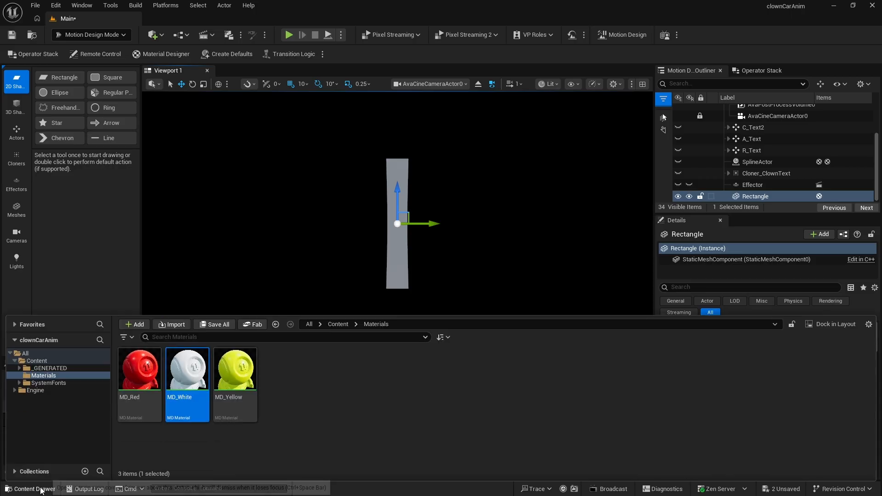
left_click_drag(138, 375, 400, 244)
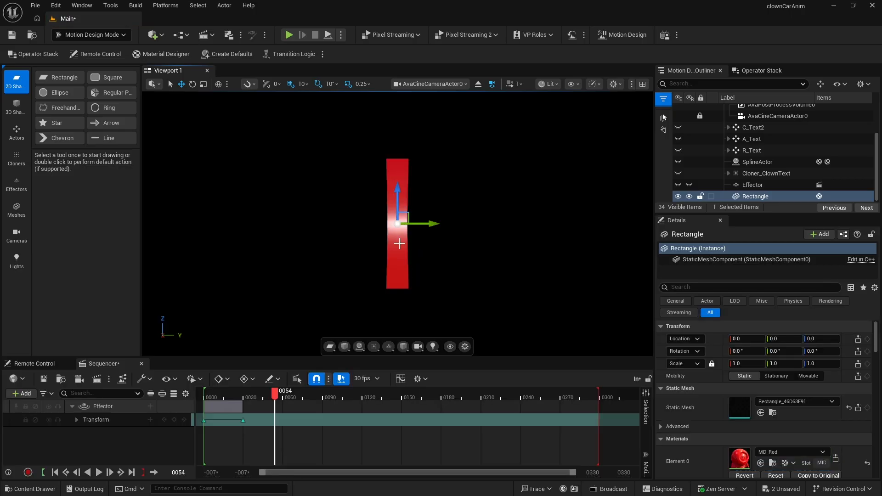
- Create a Circle cloner and delete its default clone
left_click(16, 162)
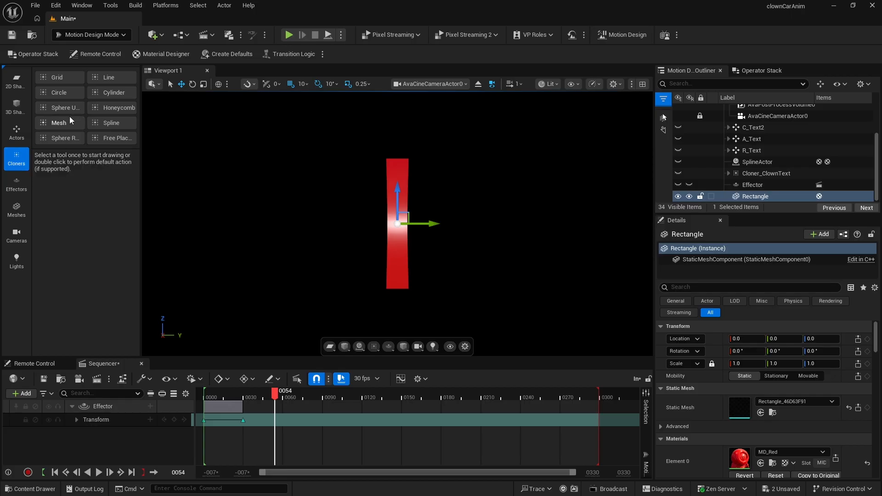
double_click(60, 92)
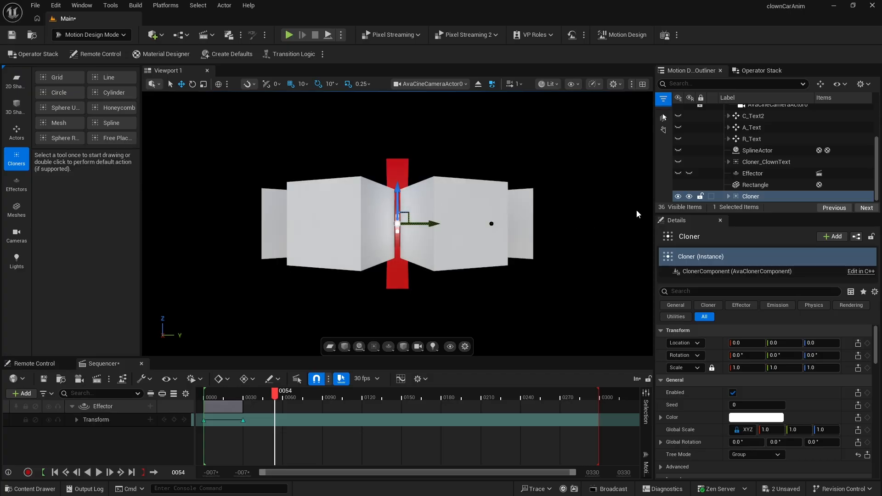
left_click(728, 195)
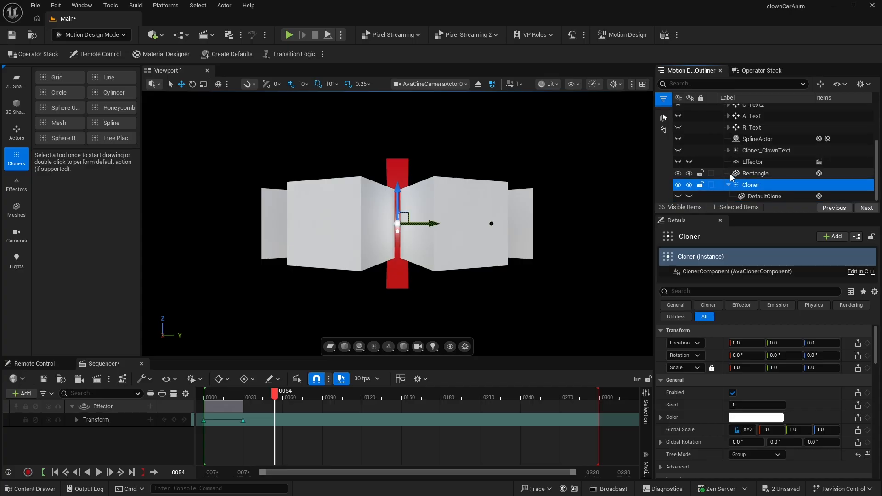
left_click(742, 199)
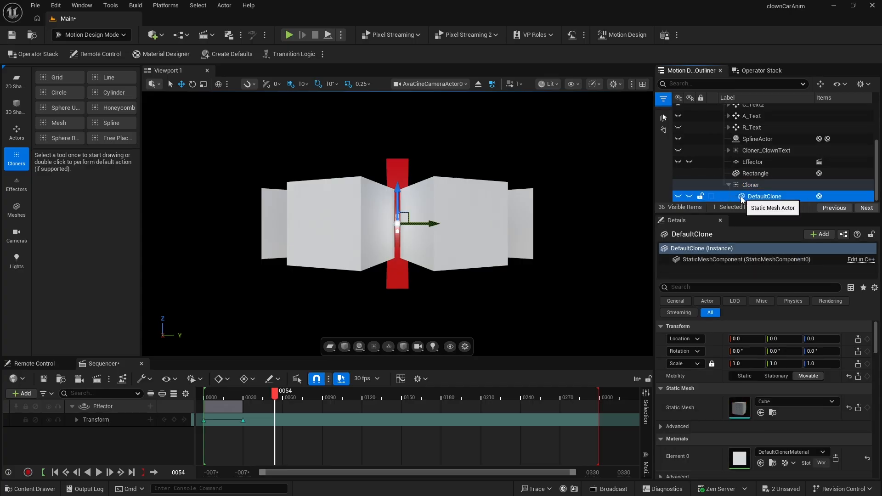
key("Delete")
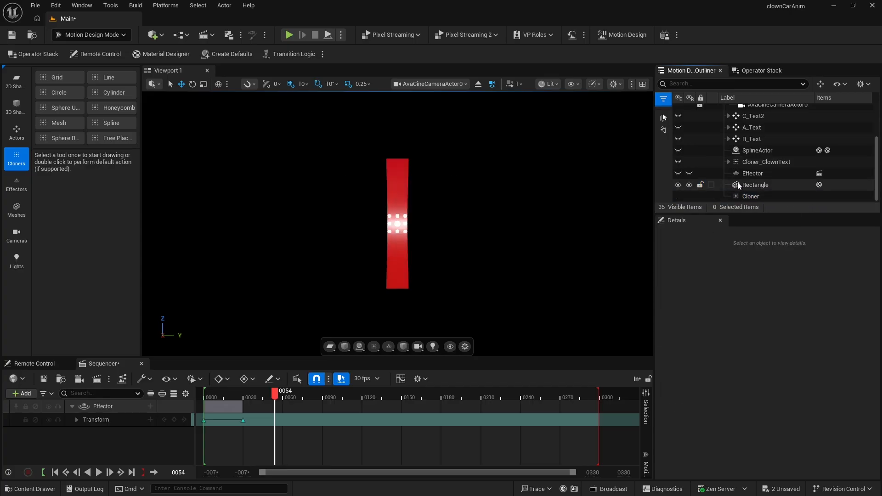
- Move the Rectangle into the Cloner and duplicate it
left_click_drag(743, 184, 748, 199)
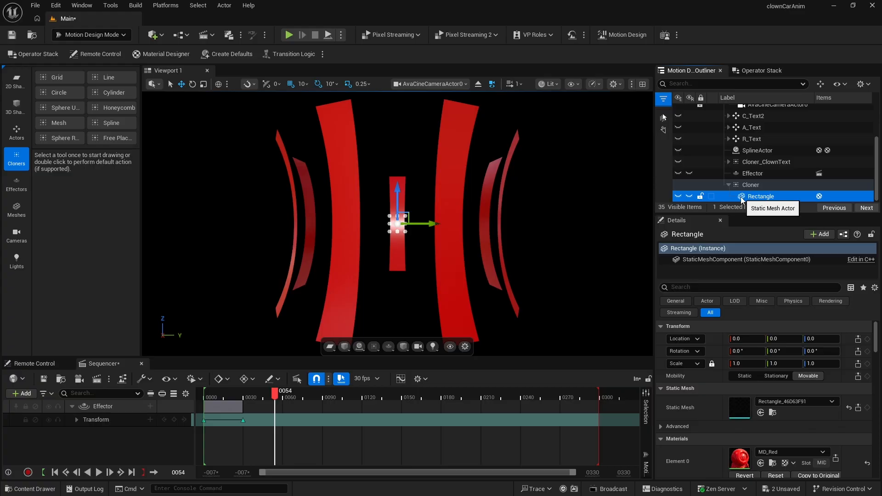
key("ctrl+d")
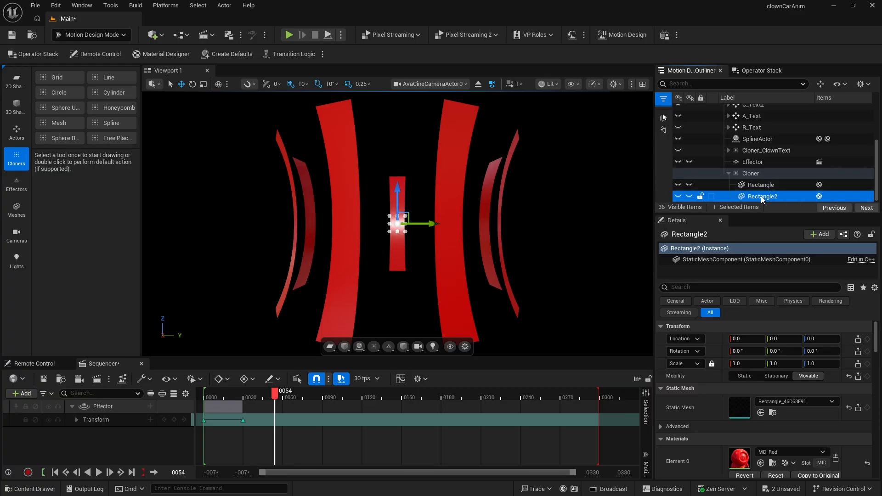
- Assign the MD_White material to Rectangle2
left_click(36, 489)
left_click(187, 371)
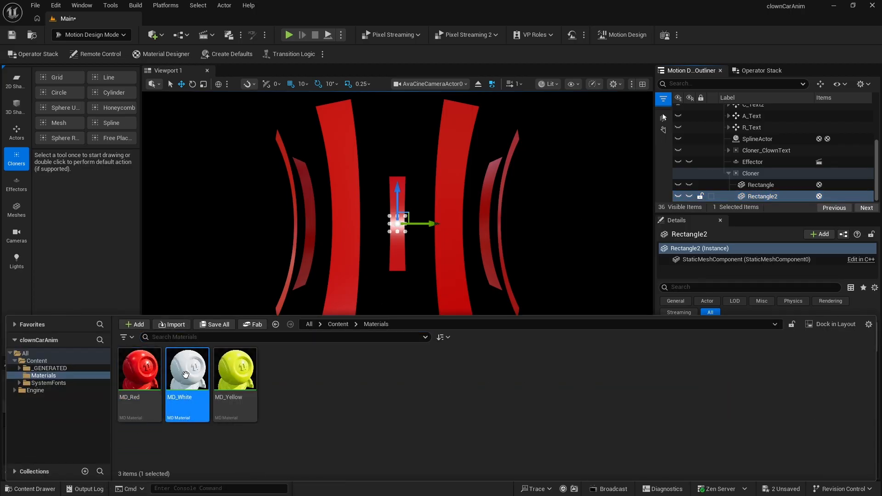
left_click(93, 269)
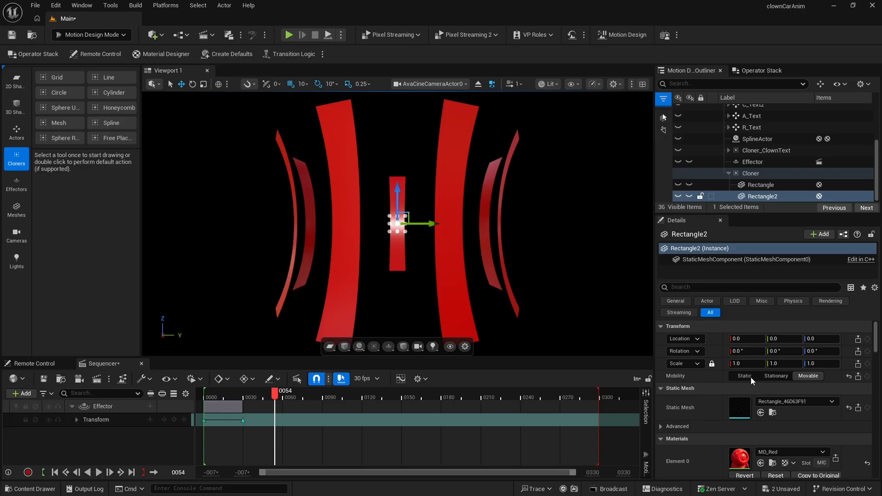
left_click(760, 463)
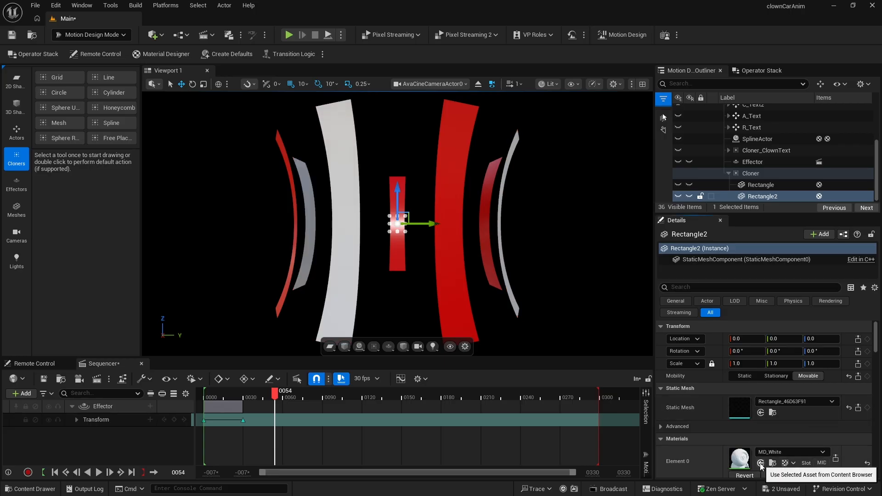
- Set the Cloner's layout count to 20 and its radius to 135
left_click(752, 174)
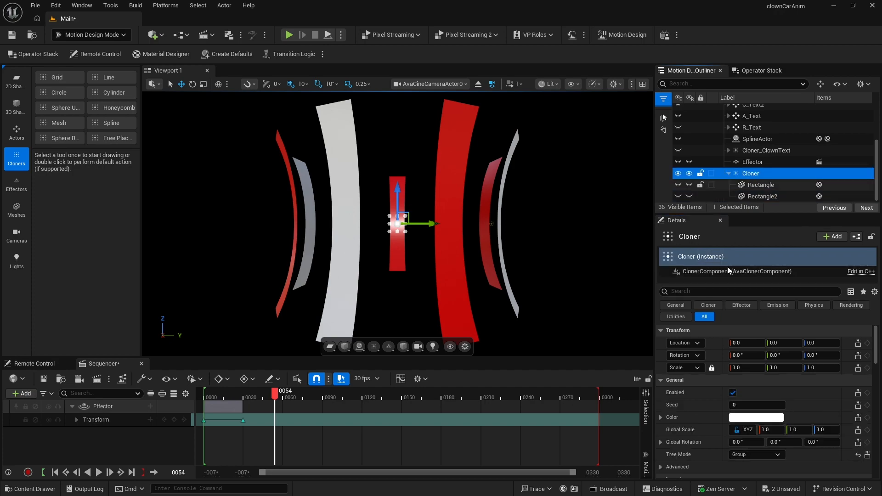
scroll(717, 371, "down", 3)
scroll(717, 397, "down", 3)
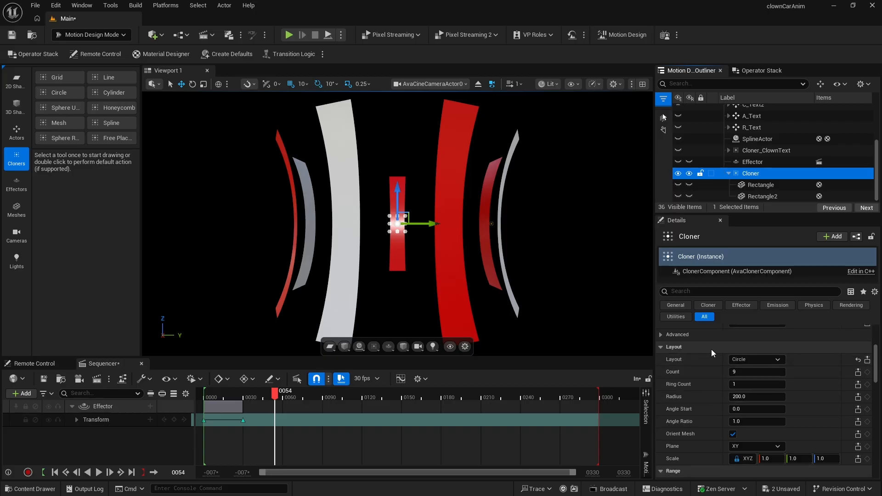
left_click(737, 372)
type("20")
key("Return")
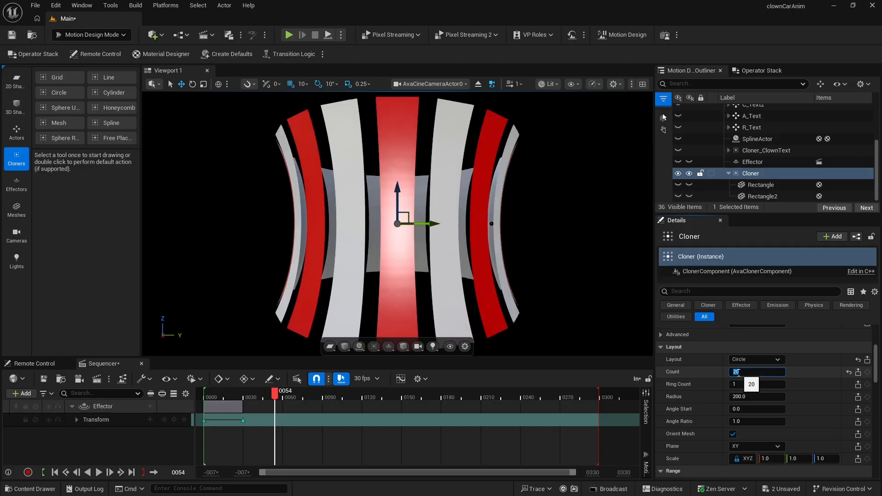
left_click(740, 397)
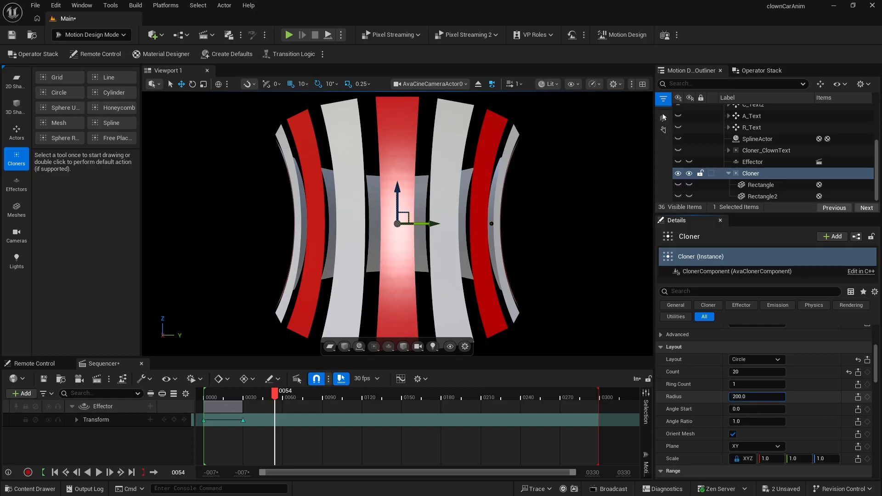
mouse_move(740, 397)
left_mouse_down()
mouse_move(726, 397)
mouse_move(740, 397)
left_mouse_up()
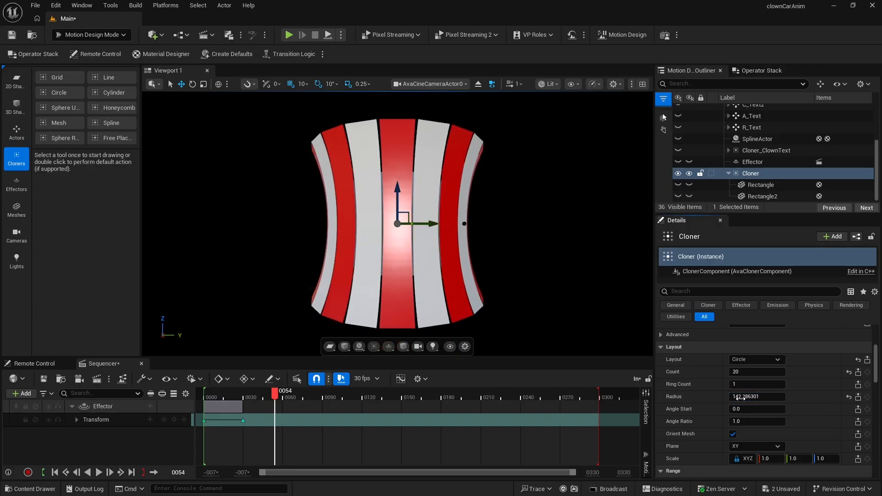
left_click(740, 397)
type("135")
key("Return")
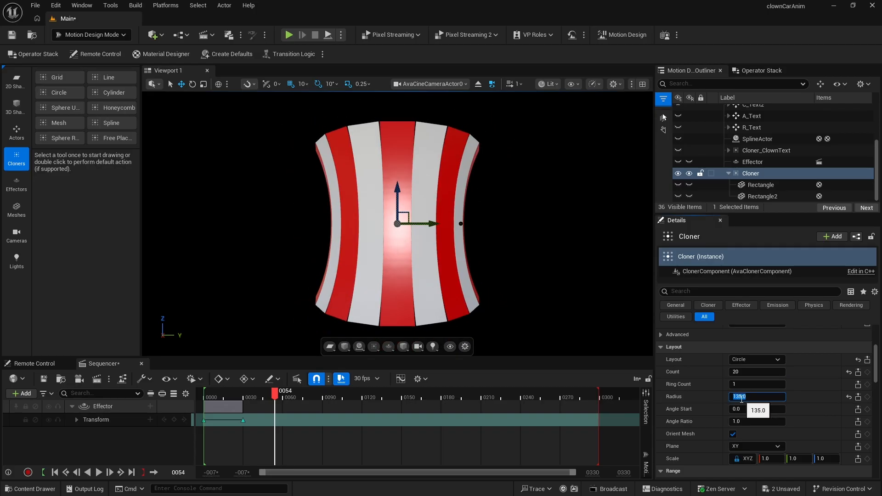
- Rename the Cloner to TentBase
left_click(752, 175)
left_click(753, 175)
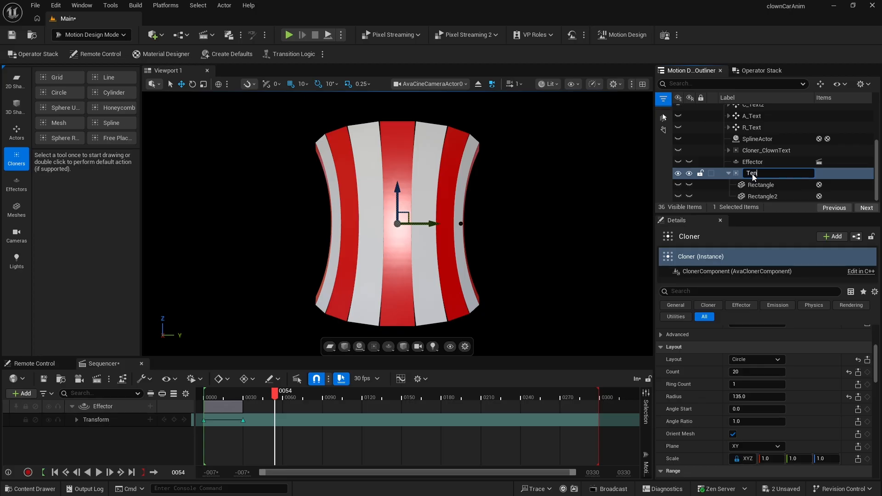
type("TentBase")
key("Return")
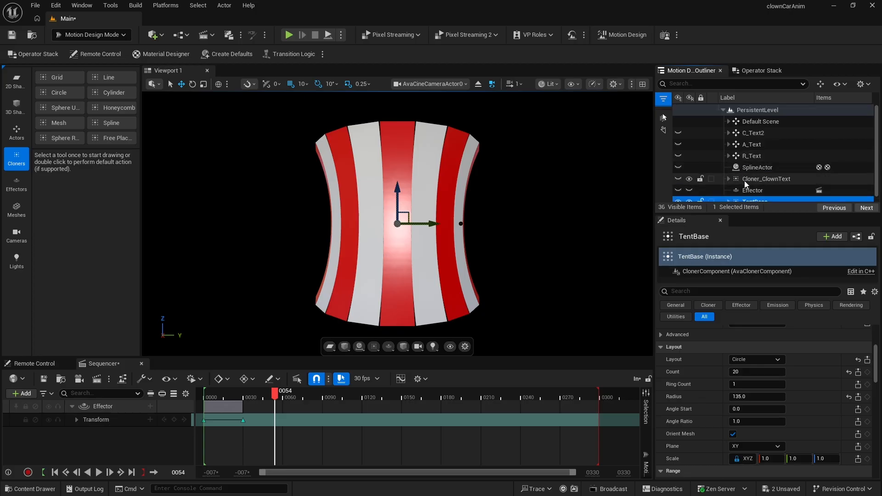
- Unhide Cloner_ClownText and play the animation from the start
left_click(691, 179)
left_click(204, 398)
key("space")
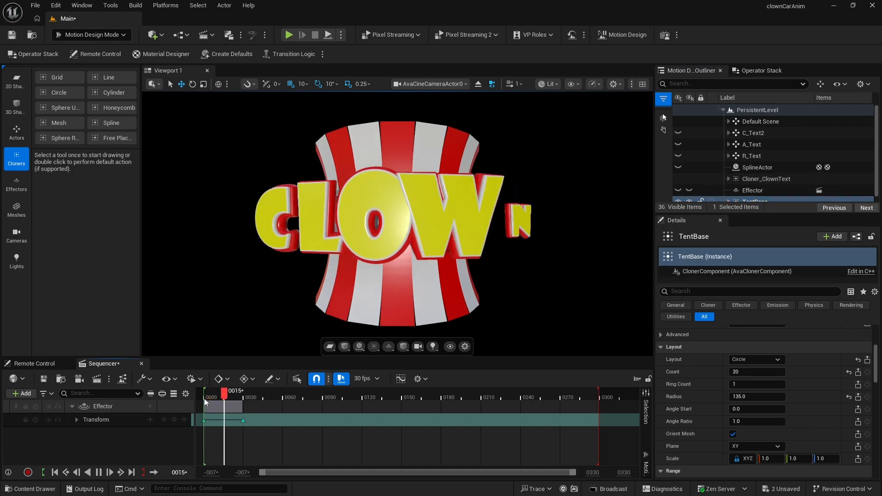
key("space")
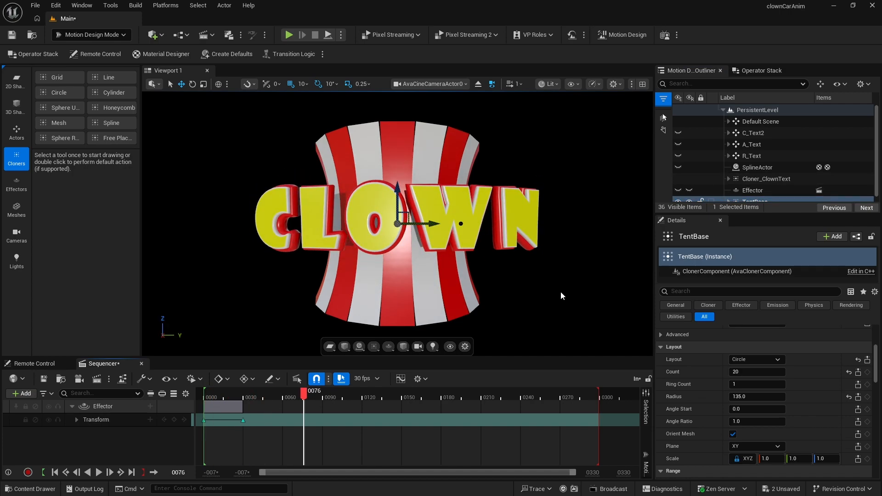
- Create a new 2D rectangle shape in the scene
left_click(17, 82)
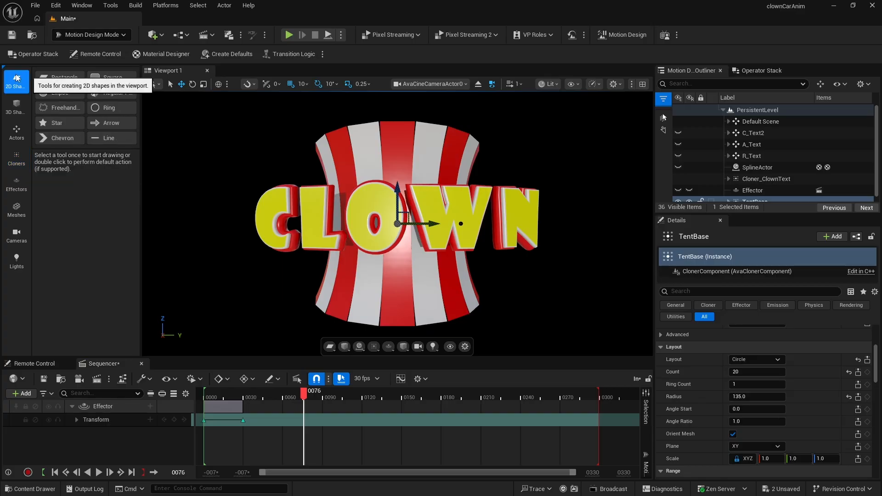
left_click(57, 78)
double_click(57, 78)
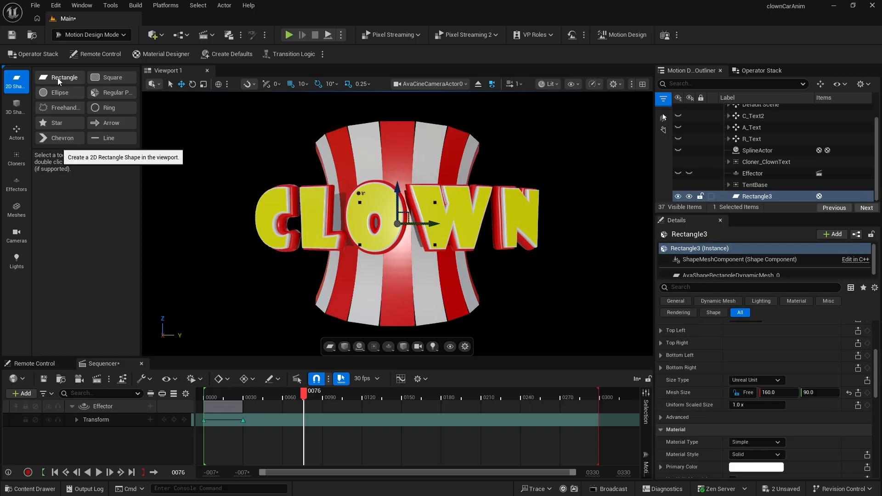
scroll(793, 385, "down", 3)
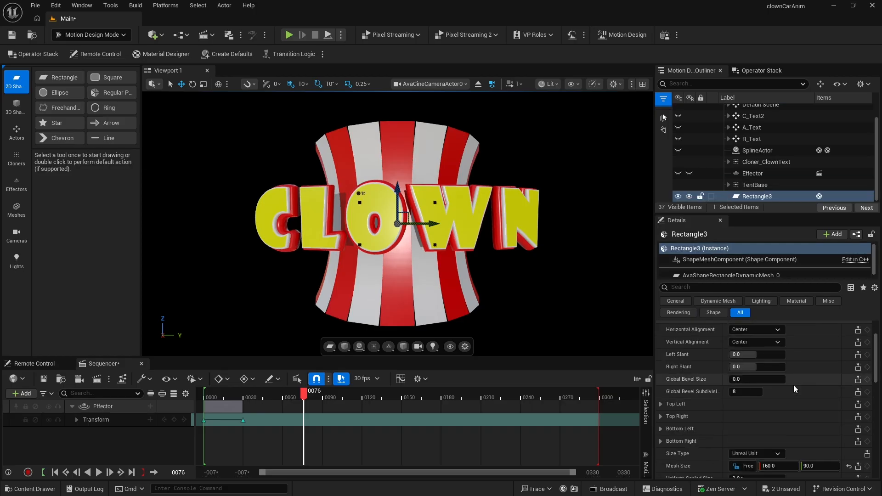
scroll(793, 385, "up", 2)
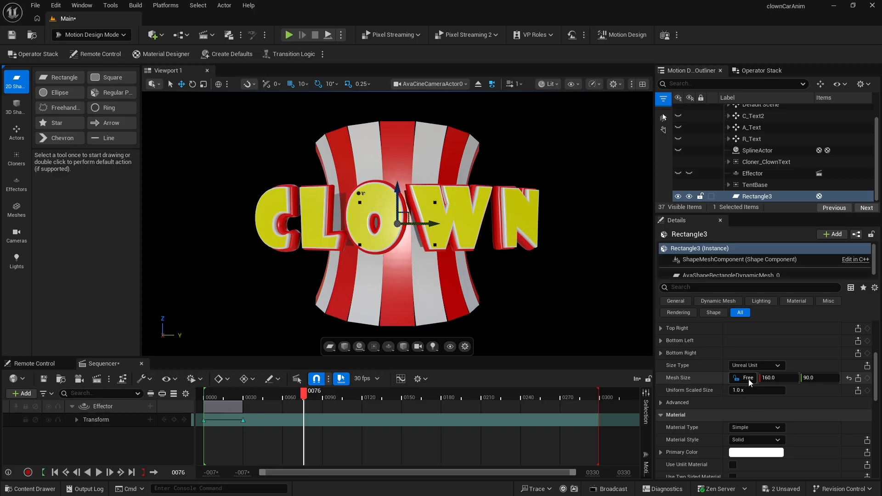
- Set the rectangle's mesh size to 50 by 50
left_click(773, 378)
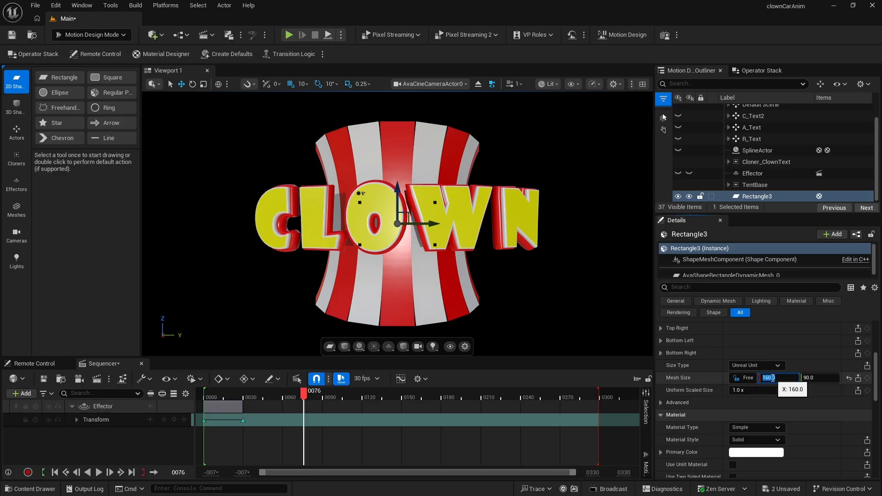
type("50")
key("Tab")
type("50")
key("Return")
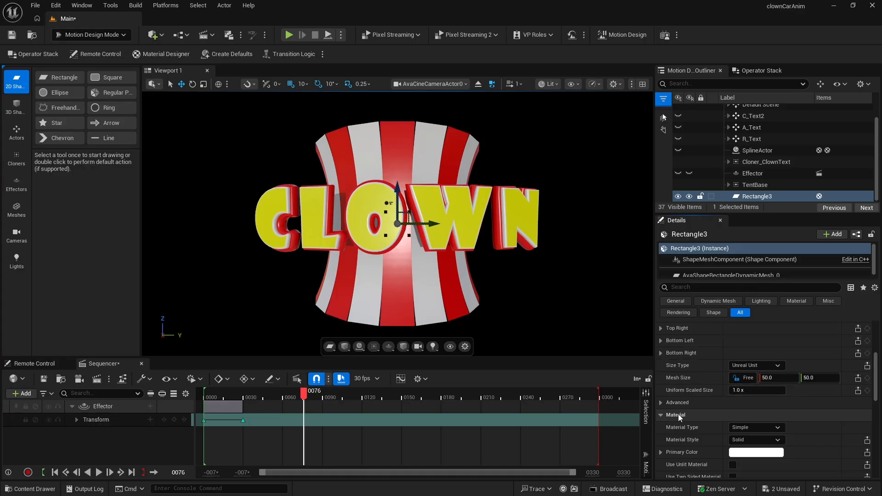
- Assign the MD_Red material to Rectangle3 through the material asset search
left_click(757, 429)
left_click(757, 435)
left_click(788, 443)
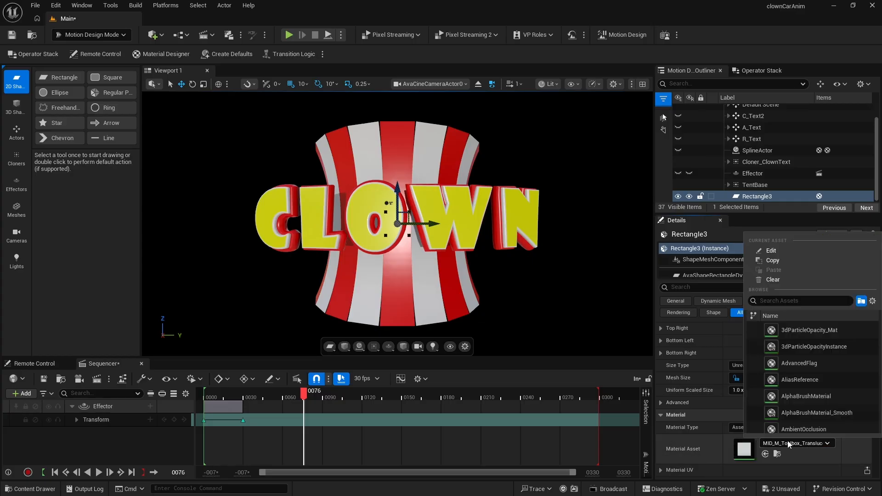
type("n")
key("BackSpace")
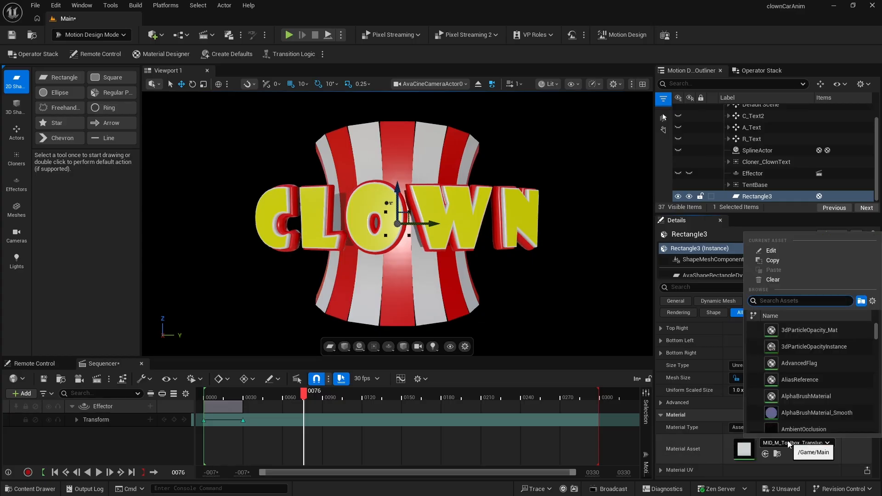
type("md_")
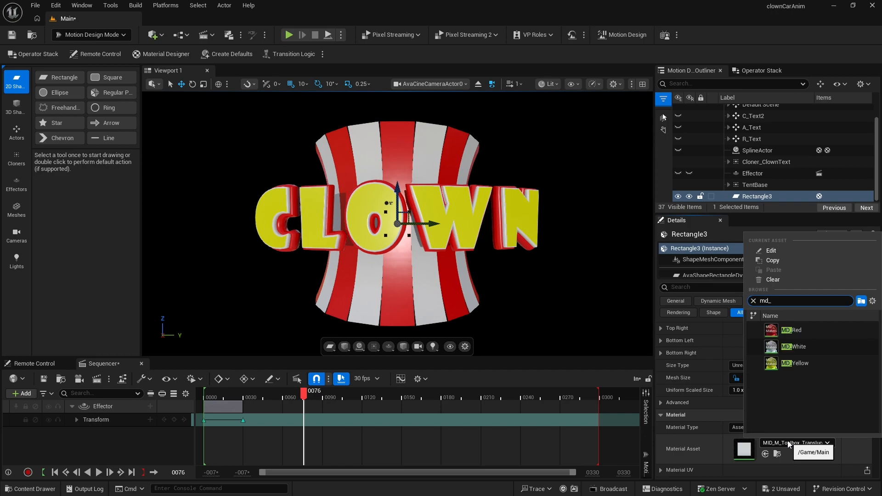
left_click(802, 329)
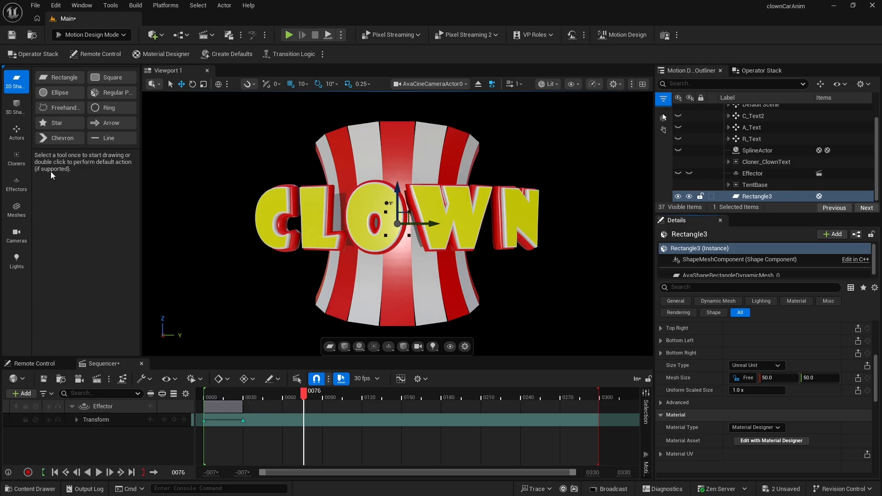
- Place a Circle cloner in the viewport and reset its location to the origin
left_click(16, 159)
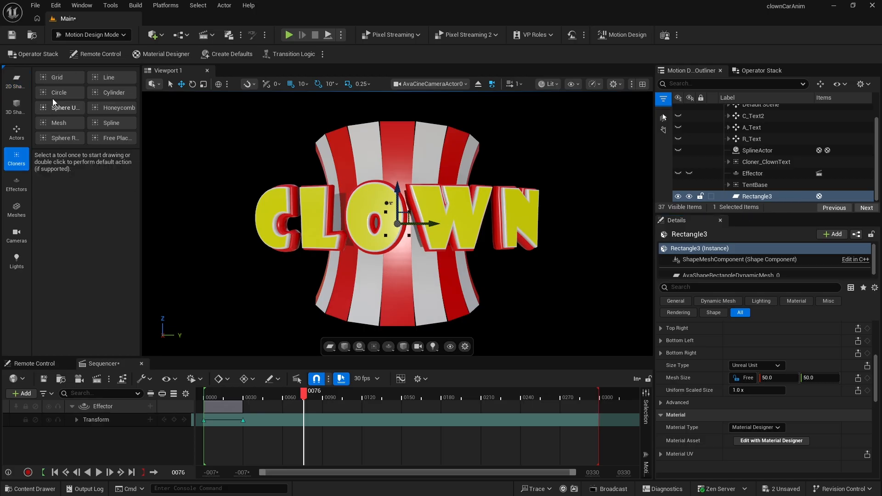
left_click(58, 94)
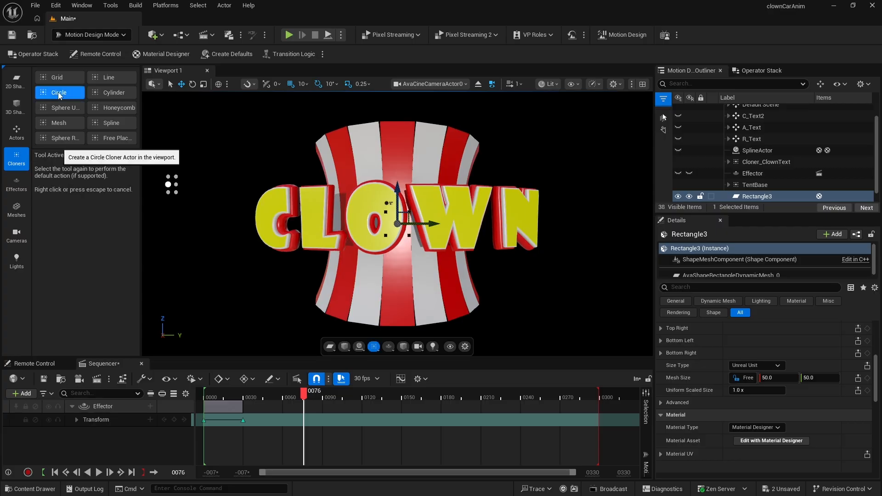
left_click(275, 163)
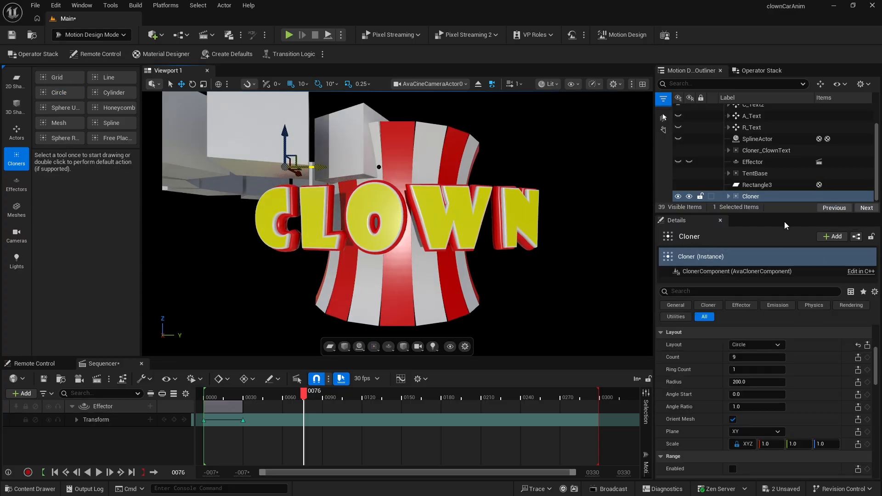
scroll(810, 362, "up", 5)
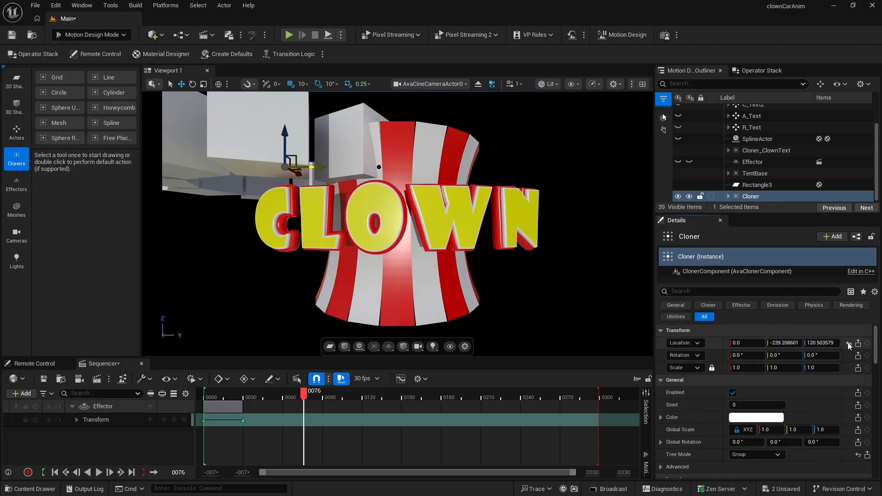
left_click(848, 343)
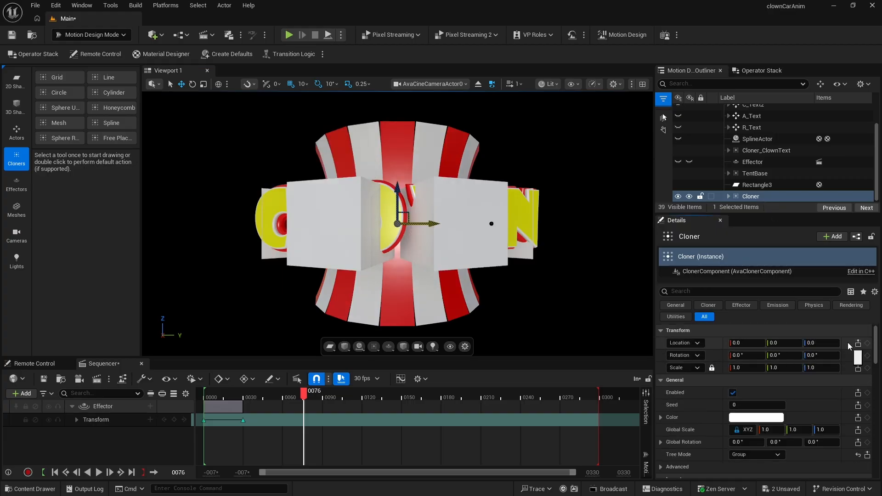
- Delete the cloner's DefaultClone and parent Rectangle3 under the Cloner instead
left_click(729, 197)
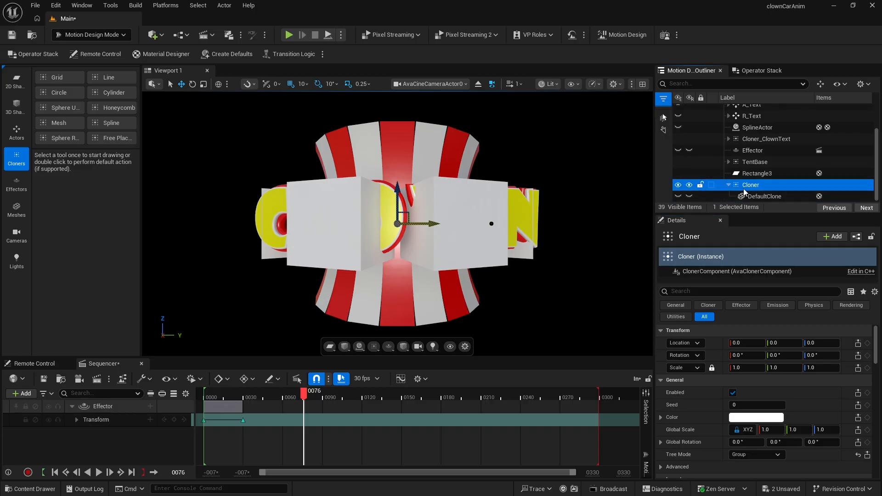
left_click(744, 197)
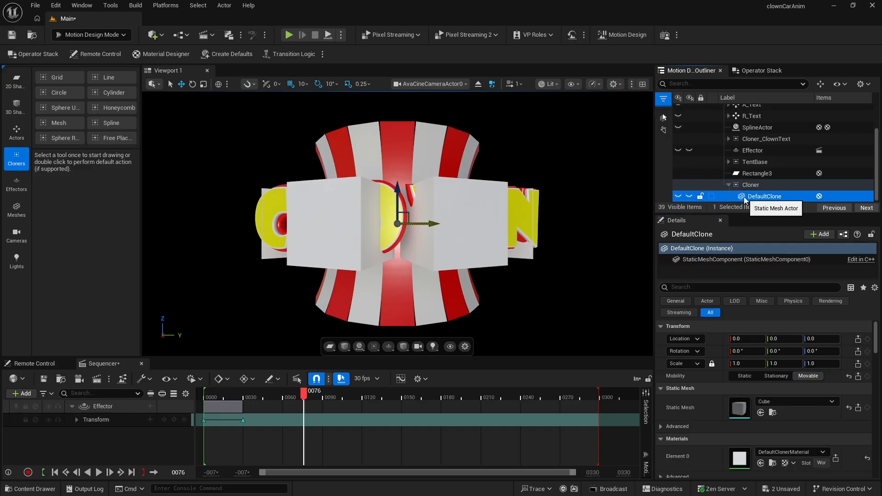
key("Delete")
left_click_drag(745, 185, 748, 198)
- Raise the Cloner by dragging its Z location to about 123
left_click(748, 184)
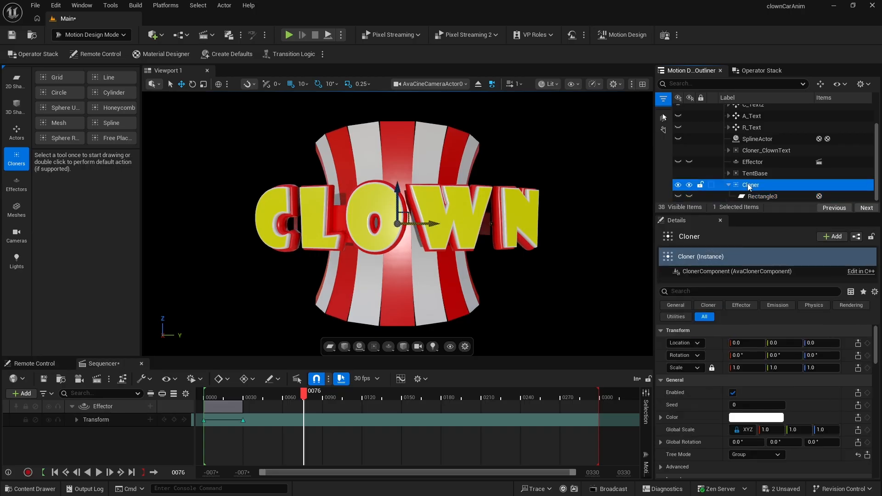
left_click(748, 183)
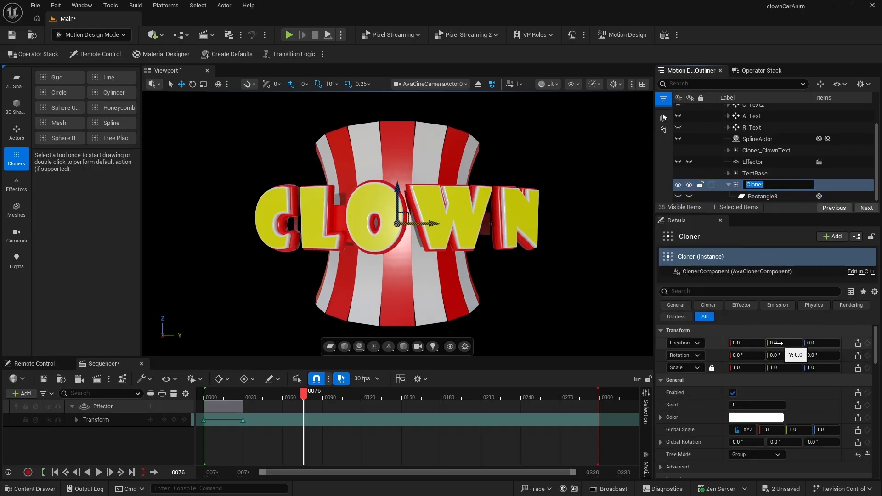
left_click_drag(819, 343, 868, 343)
- Duplicate Rectangle3 and give the copy the MD_White material as an asset material
left_click(743, 199)
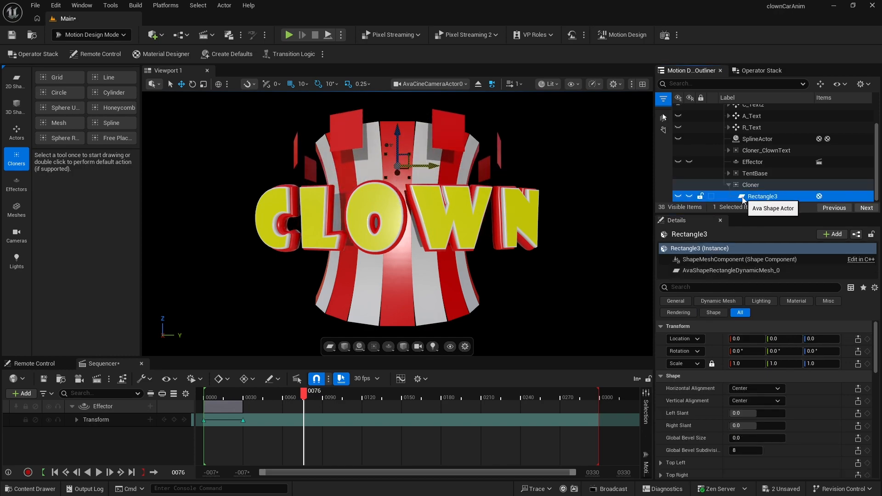
key("ctrl+d")
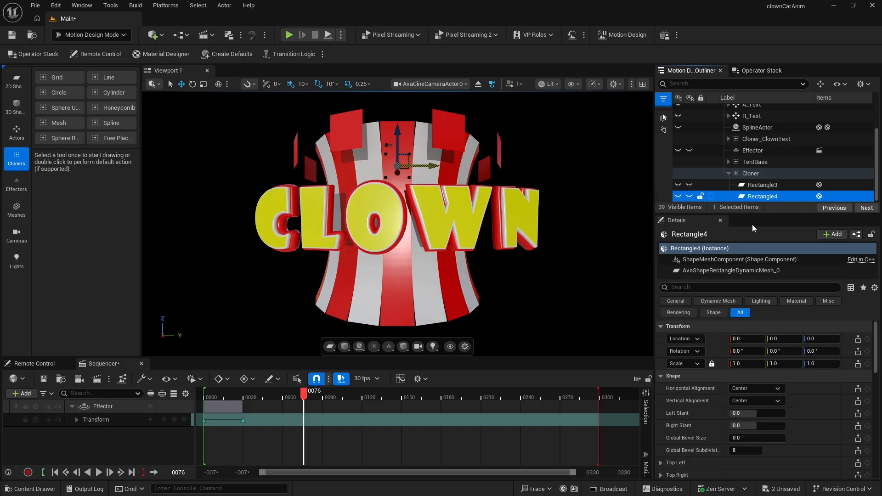
scroll(783, 362, "down", 8)
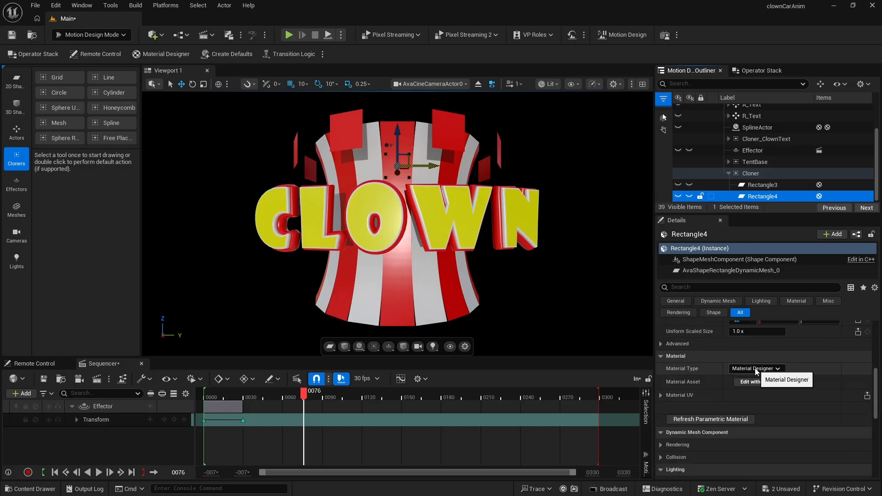
left_click(756, 368)
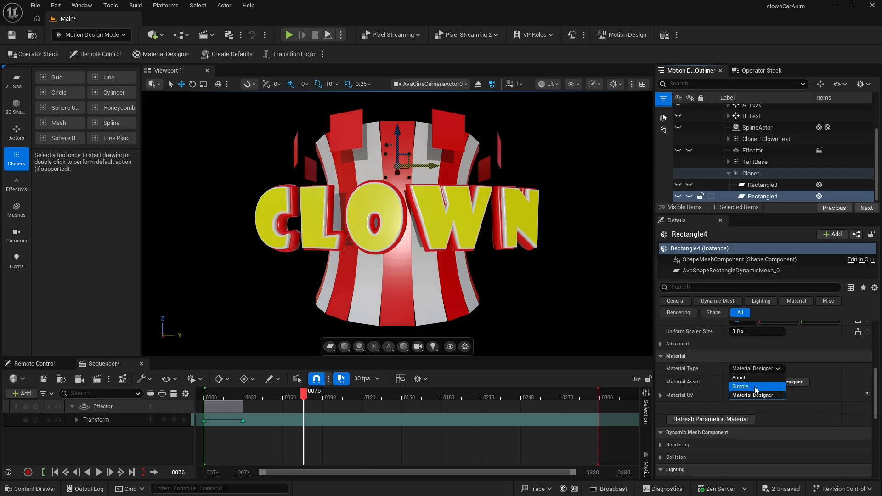
left_click(754, 379)
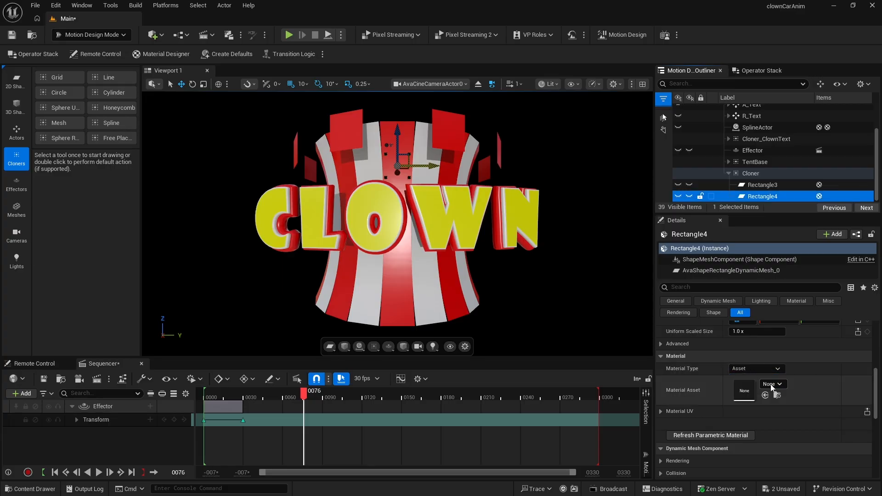
left_click(771, 385)
type("md_")
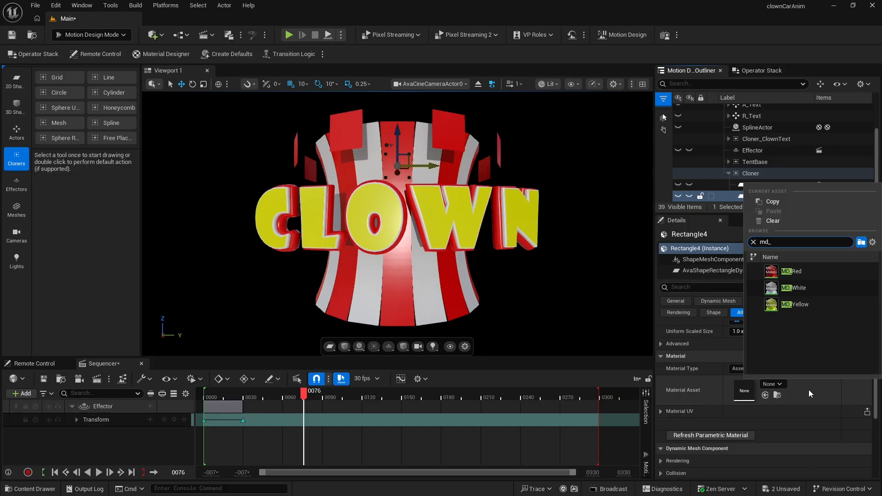
left_click(793, 289)
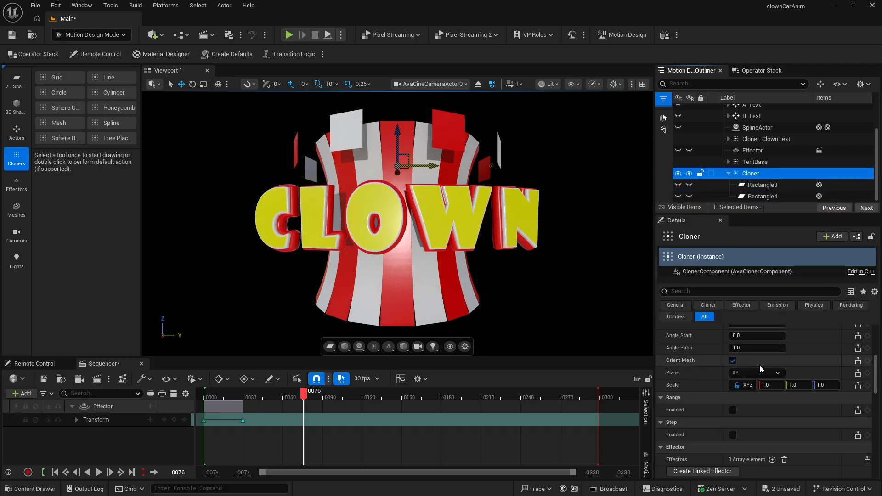
- Set the Cloner's layout count to 21 and its radius to 167
scroll(759, 366, "up", 4)
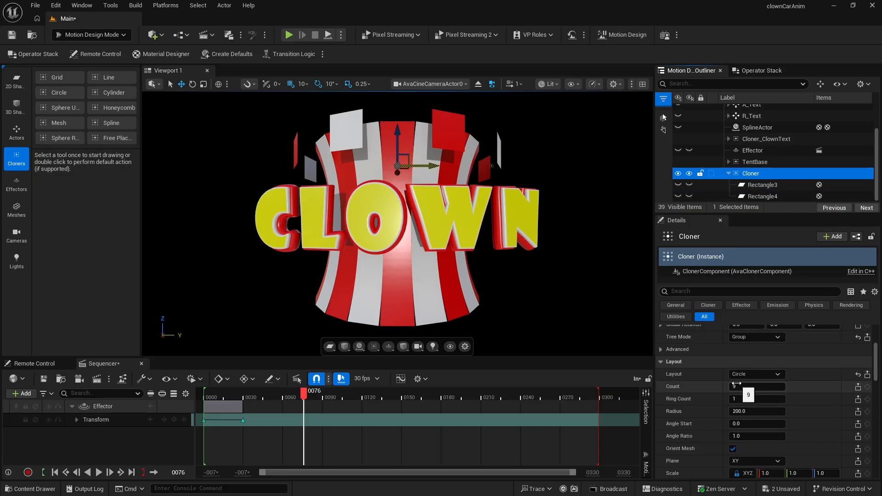
left_click(734, 385)
type("21")
key("Return")
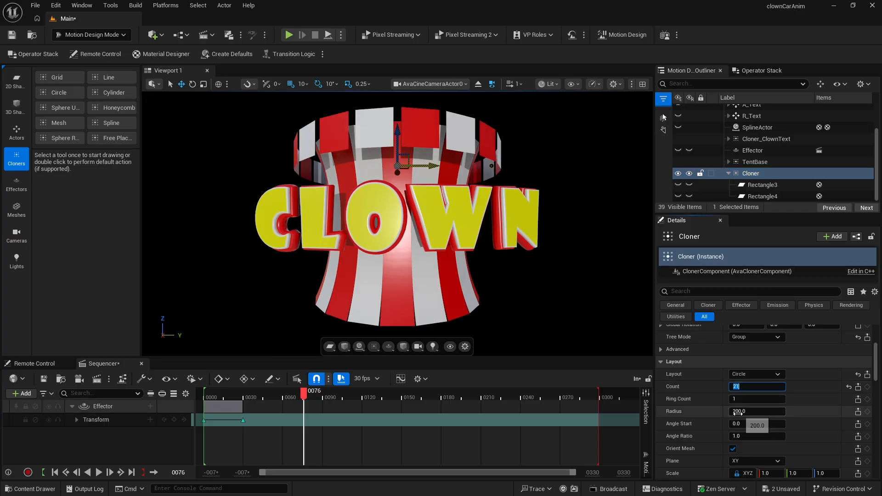
left_click_drag(758, 411, 739, 412)
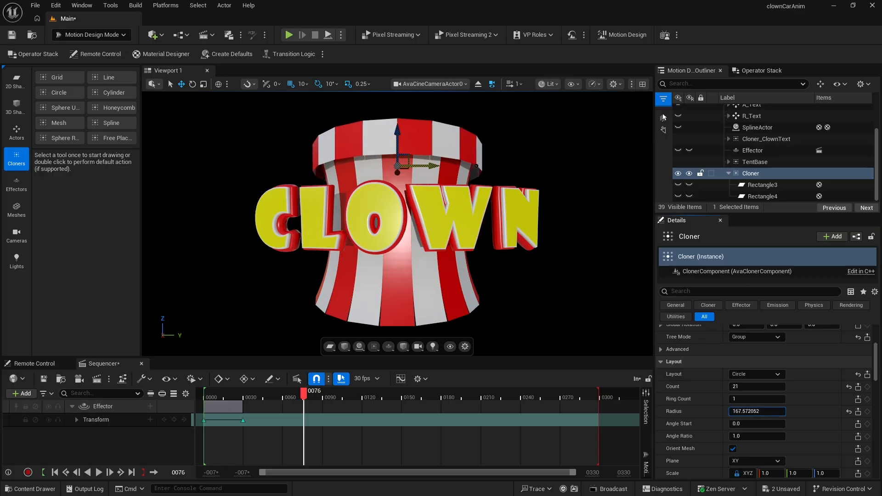
left_click(738, 411)
type("1")
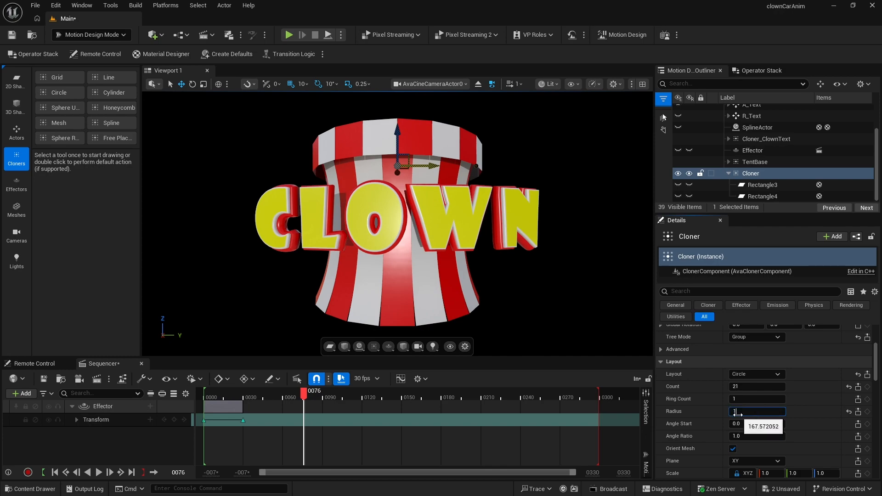
type("65")
key("Return")
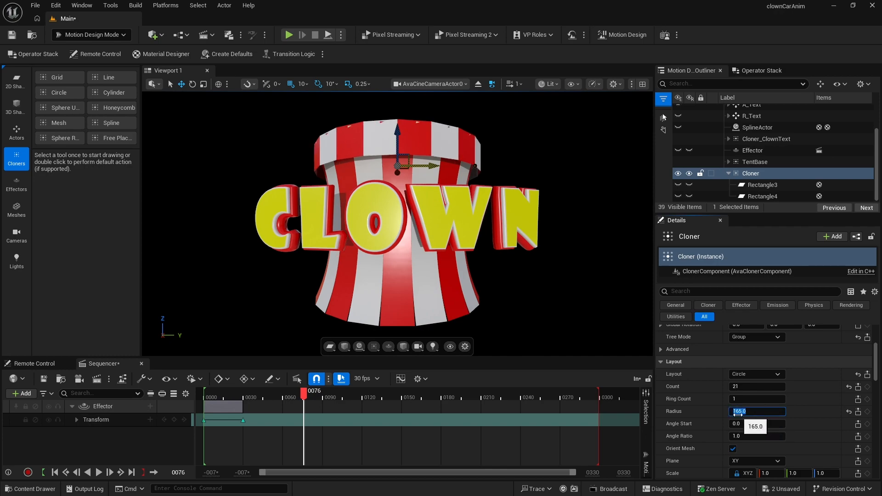
type("167")
key("Return")
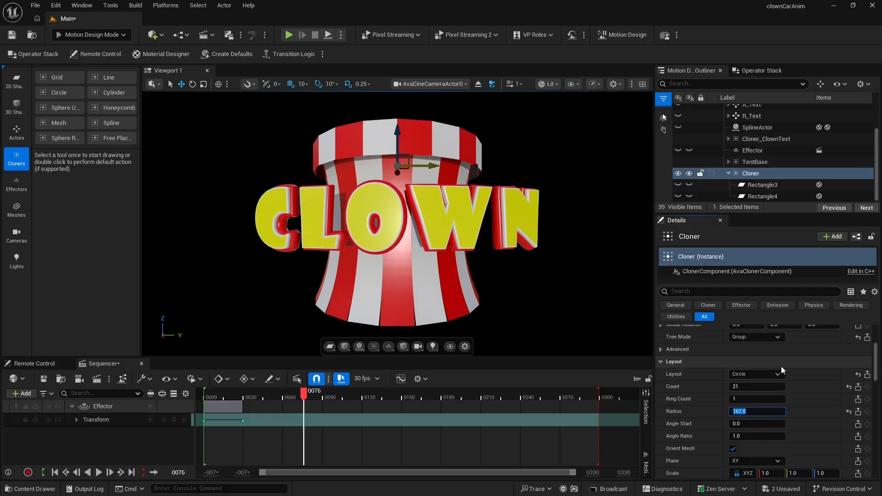
- Raise the Cloner's Z location to about 151 and reselect the Cloner
scroll(823, 371, "up", 5)
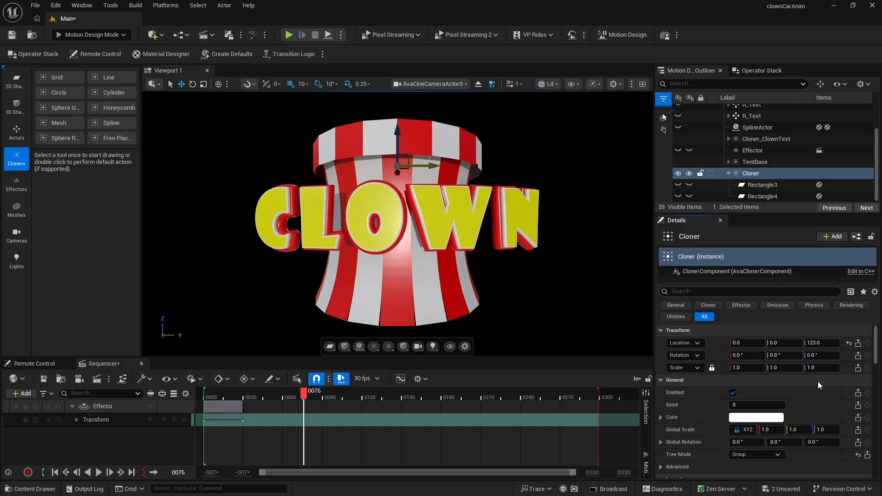
mouse_move(818, 343)
left_mouse_down()
mouse_move(841, 344)
mouse_move(826, 343)
left_mouse_up()
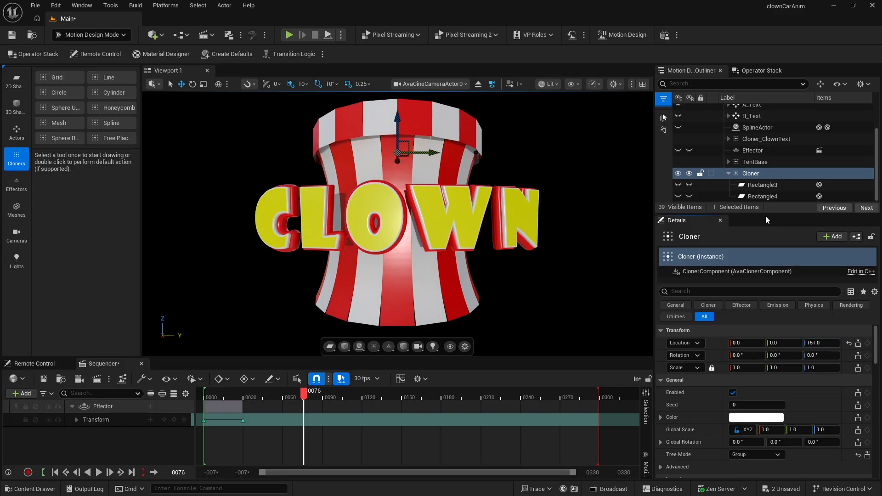
left_click(752, 175)
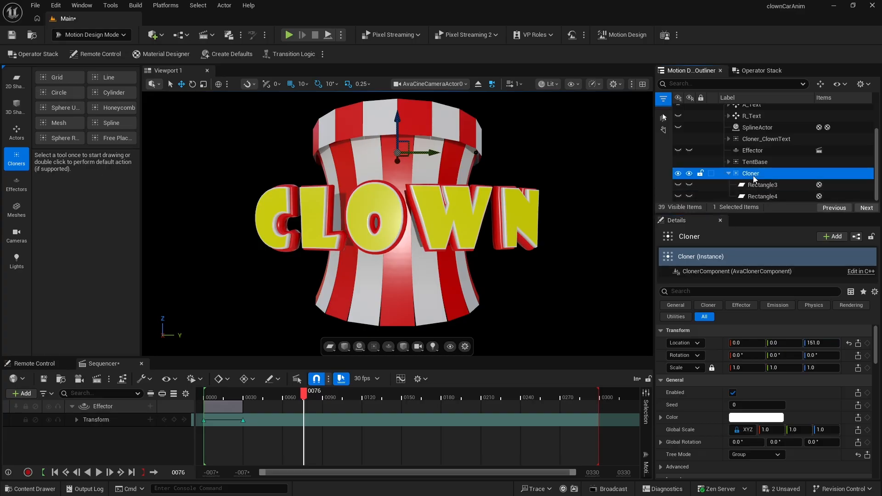
- Rename the Cloner to TentTop, and duplicate it as a copy named TentBottom
key("F2")
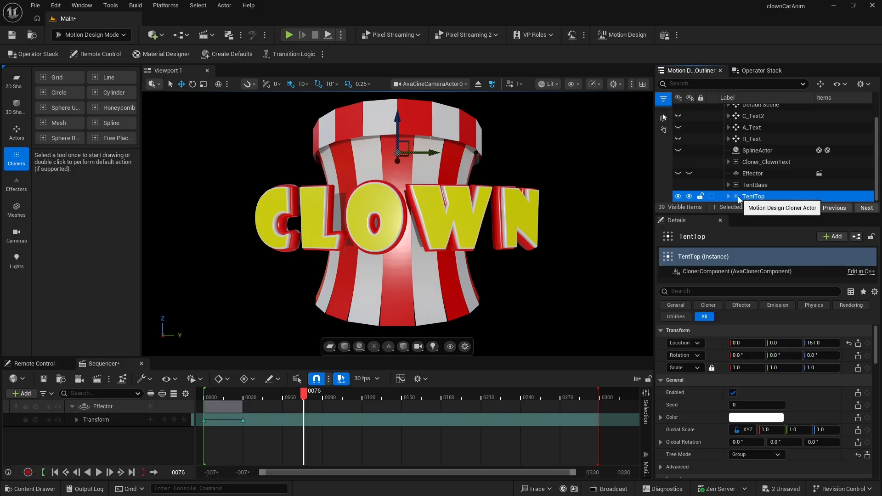
key("ctrl+d")
left_click(757, 173)
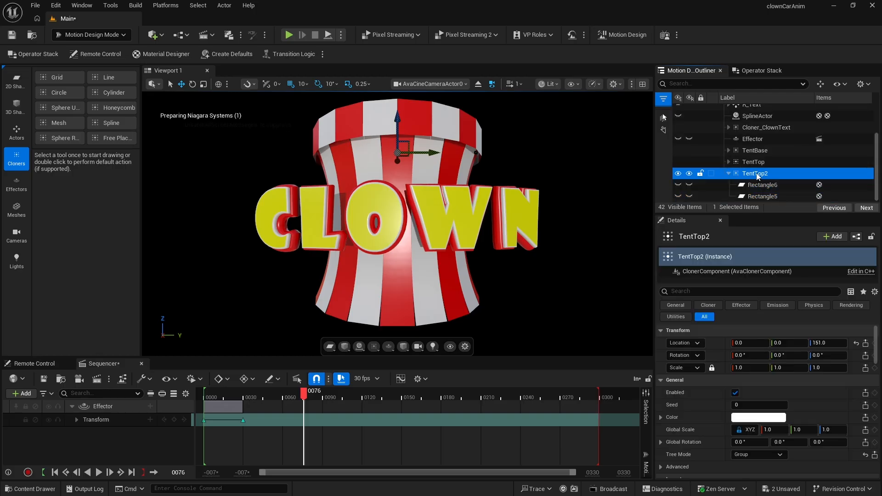
left_click(757, 173)
left_click_drag(761, 174, 797, 172)
type("Bott")
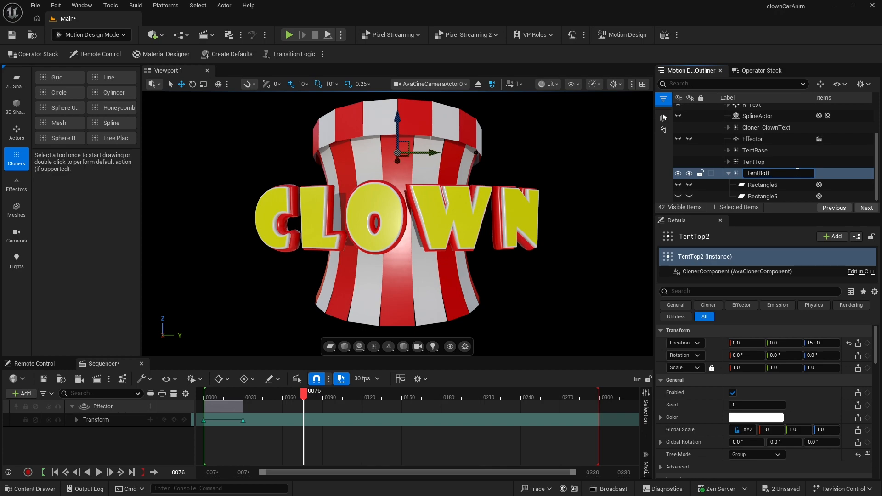
type("om")
key("Return")
- Set TentBottom's Z location to -150
left_click(728, 174)
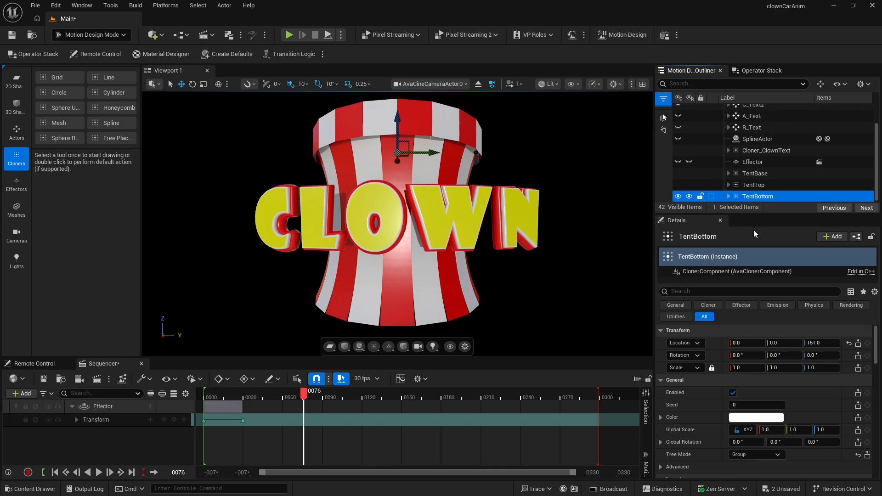
left_click(813, 343)
type("-")
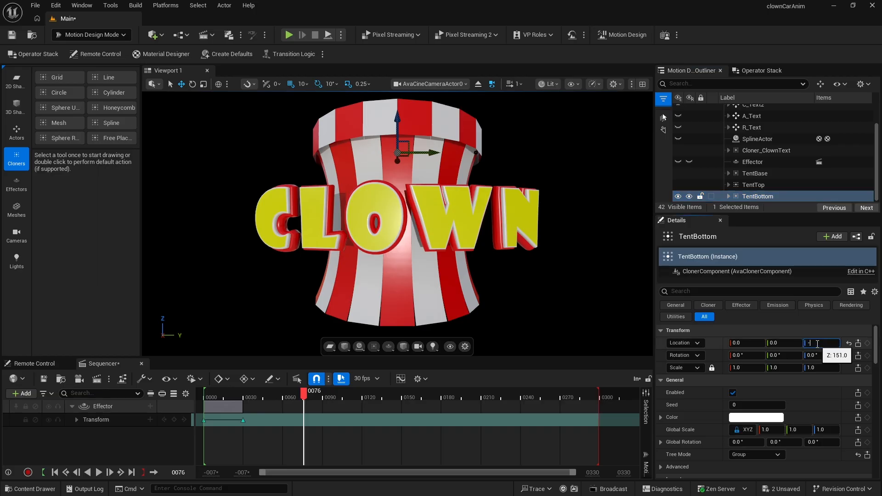
type("150")
key("Return")
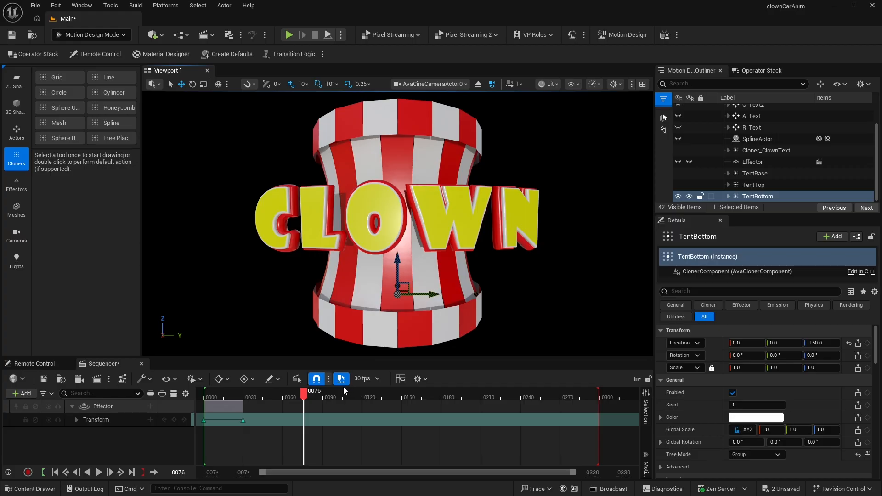
- Keyframe TentBase's rotation with a yaw of 0 on the first frame
left_click(746, 173)
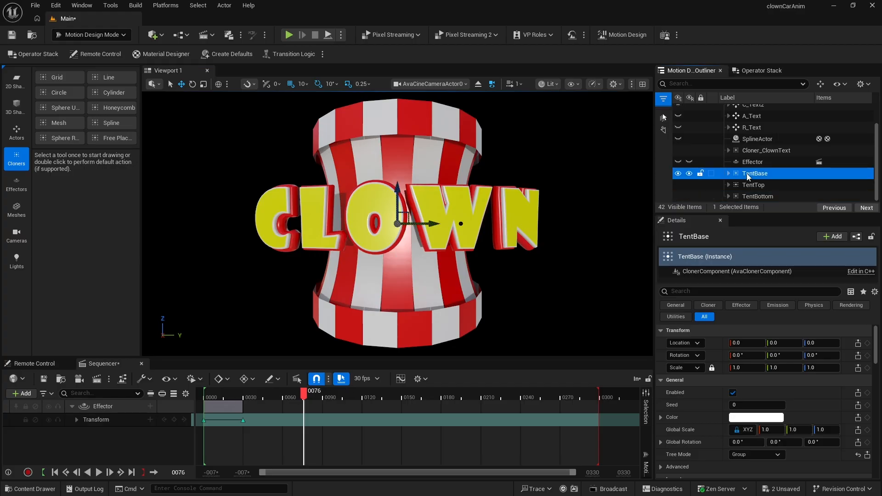
mouse_move(822, 355)
left_mouse_down()
mouse_move(810, 355)
mouse_move(826, 355)
left_mouse_up()
left_click(818, 357)
type("0")
key("Return")
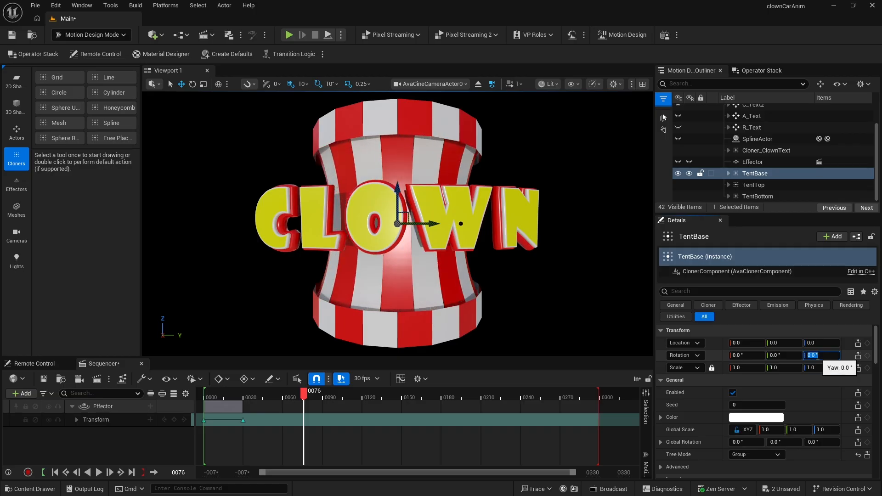
left_click(55, 472)
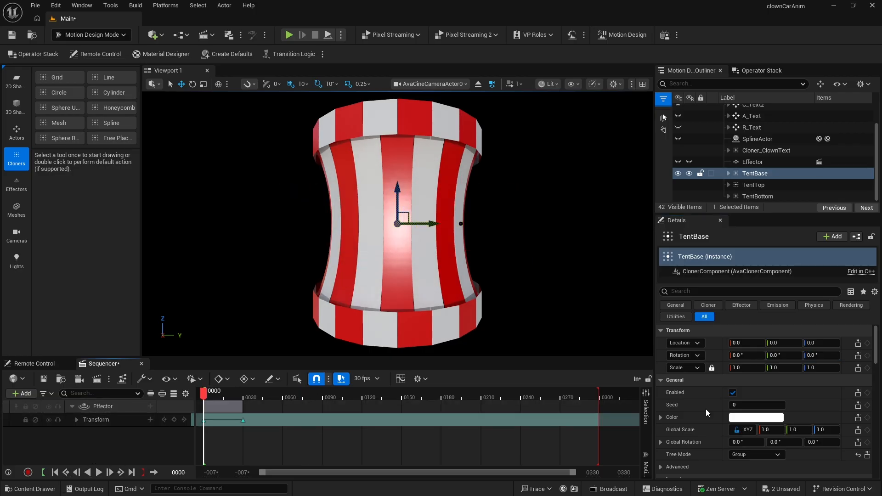
left_click(868, 357)
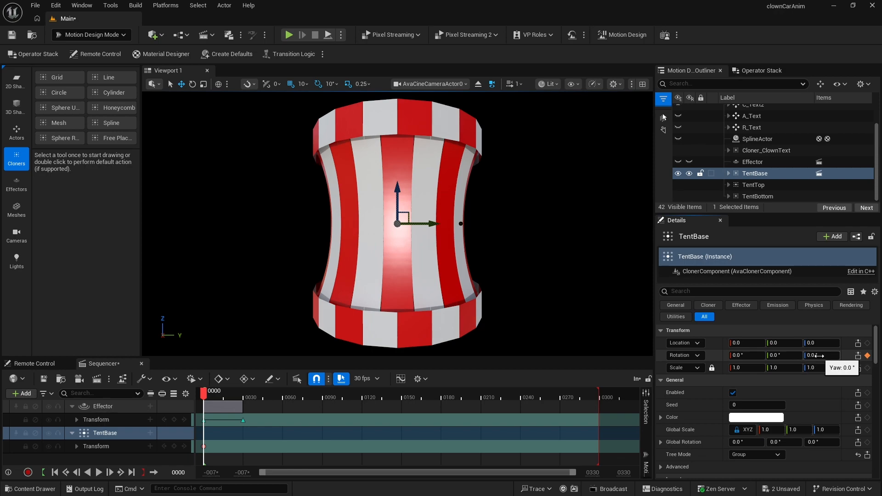
- On the last frame, set TentBase's yaw rotation to 359 and keyframe it
left_click(132, 472)
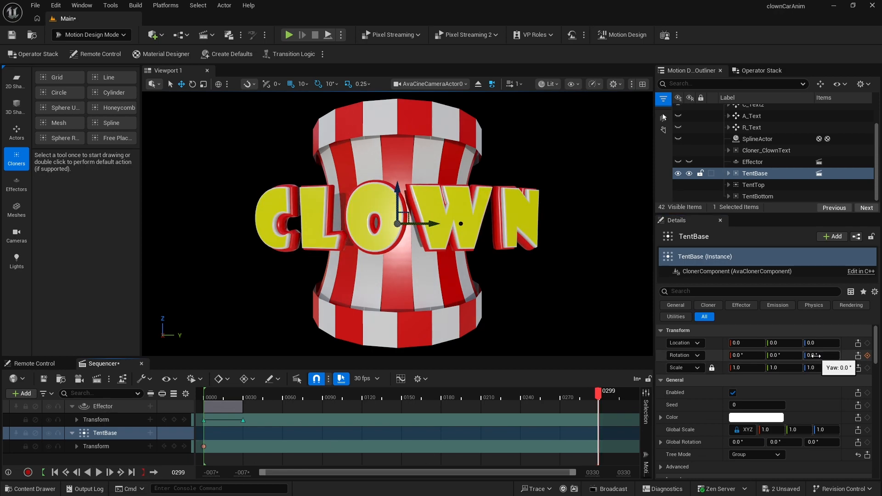
left_click(813, 356)
key("Return")
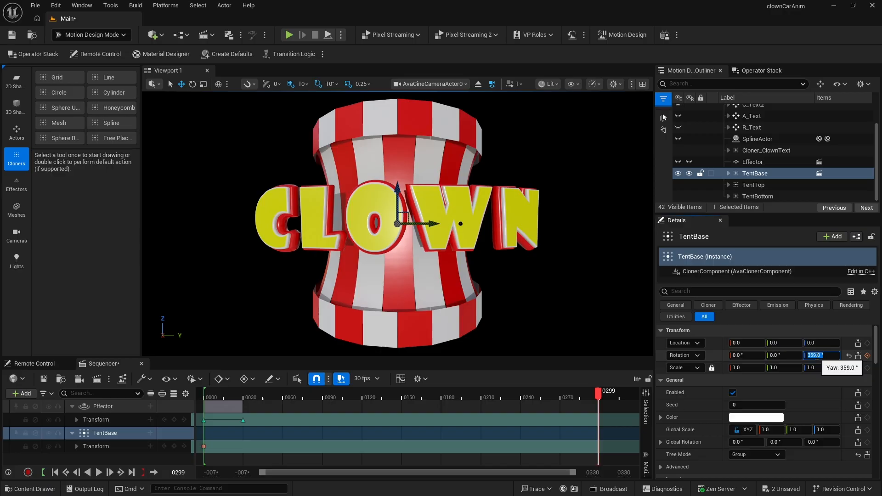
left_click(867, 355)
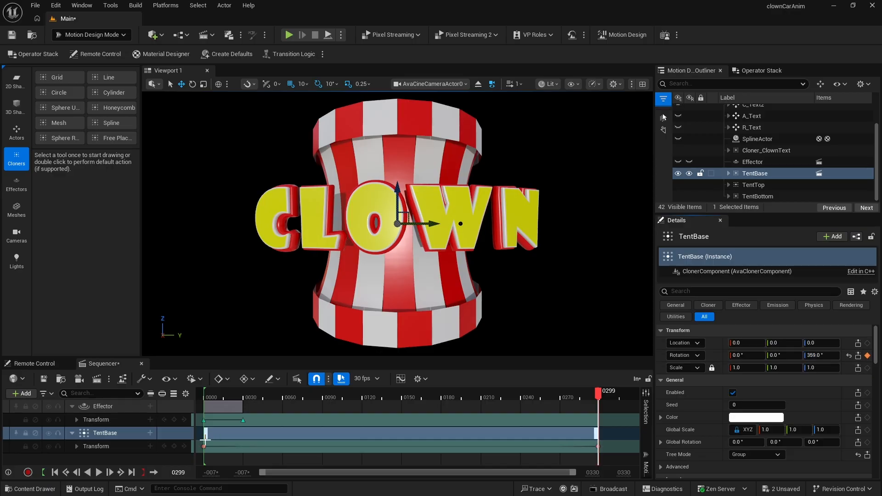
- Set TentBase's rotation keyframes to linear interpolation
left_click_drag(201, 444, 605, 449)
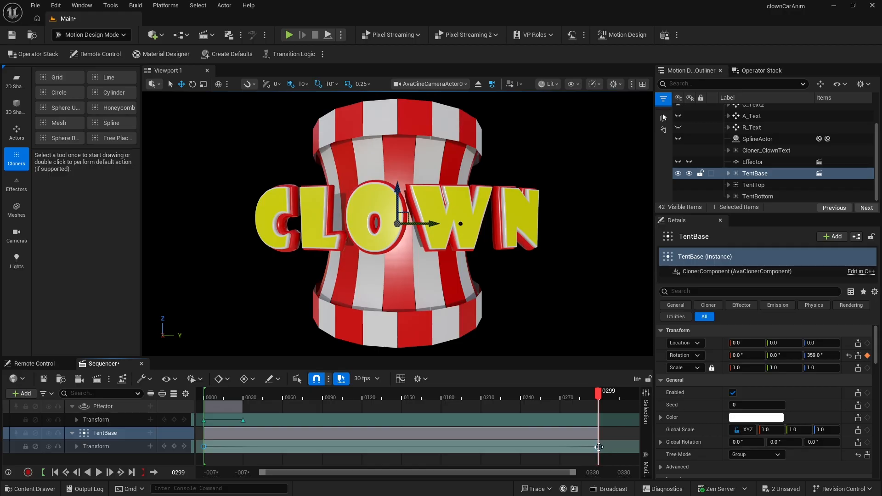
right_click(598, 447)
left_click(639, 367)
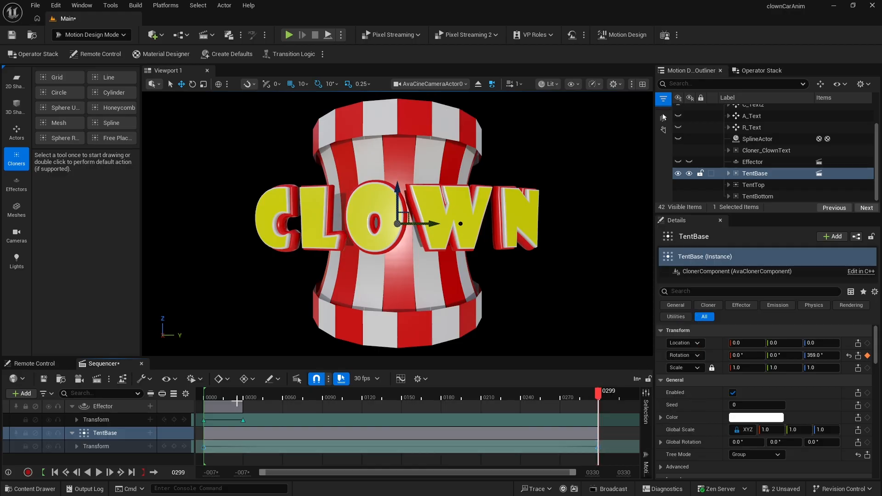
- Play back the tent base rotation from the start of the timeline
left_click(208, 395)
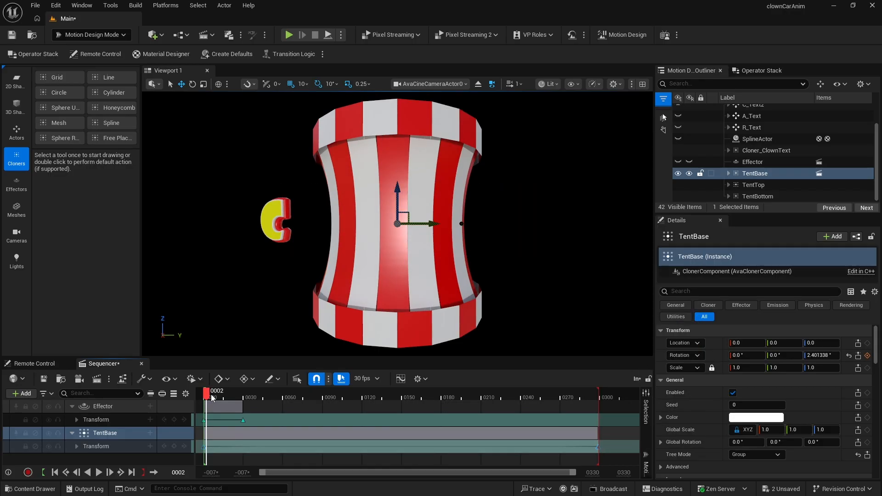
key("space")
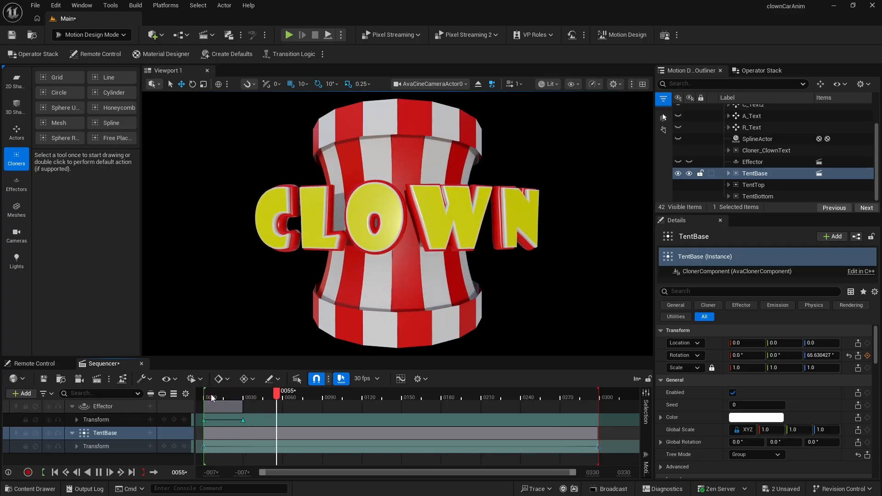
key("space")
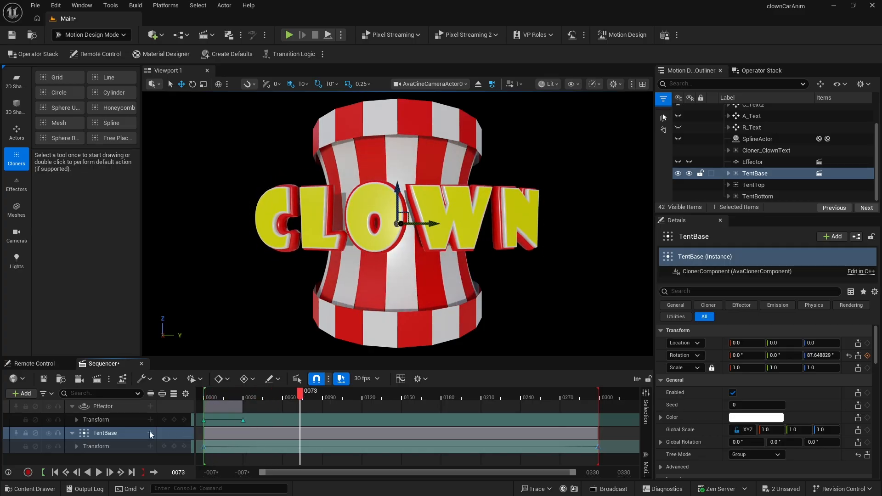
- Keyframe TentTop's rotation with a yaw of 0 on the first frame
left_click(71, 433)
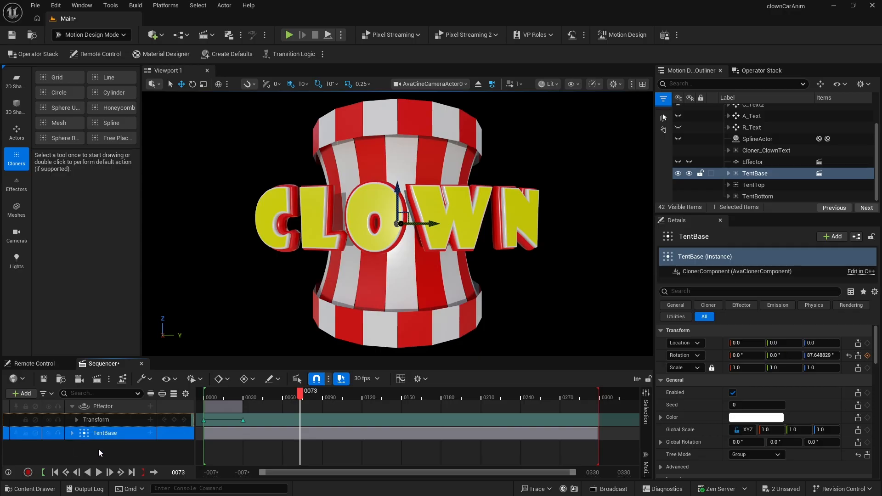
left_click(746, 184)
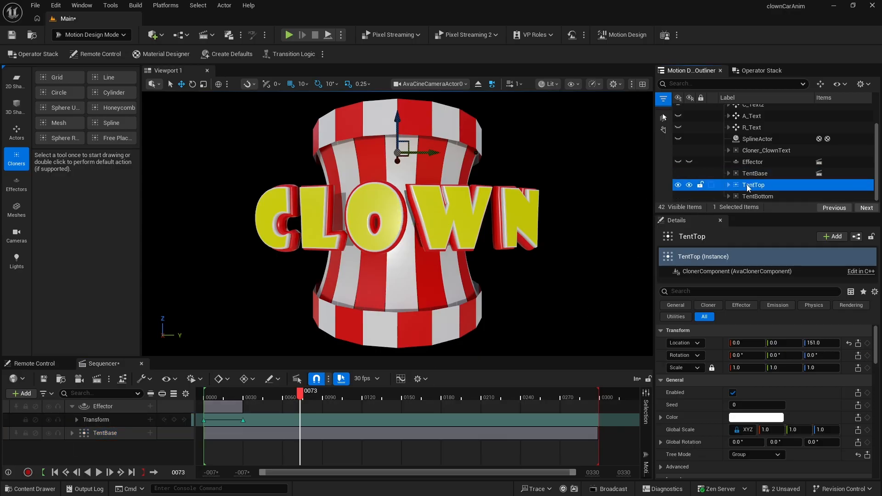
left_click(54, 472)
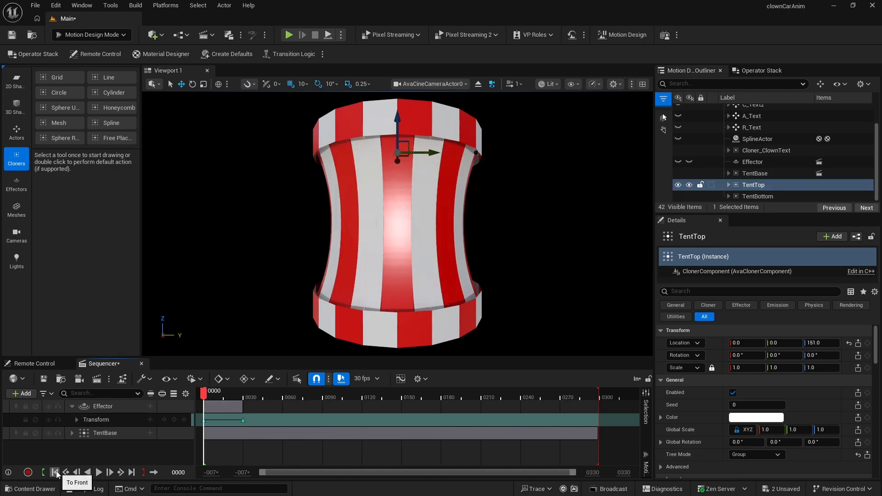
left_click(868, 356)
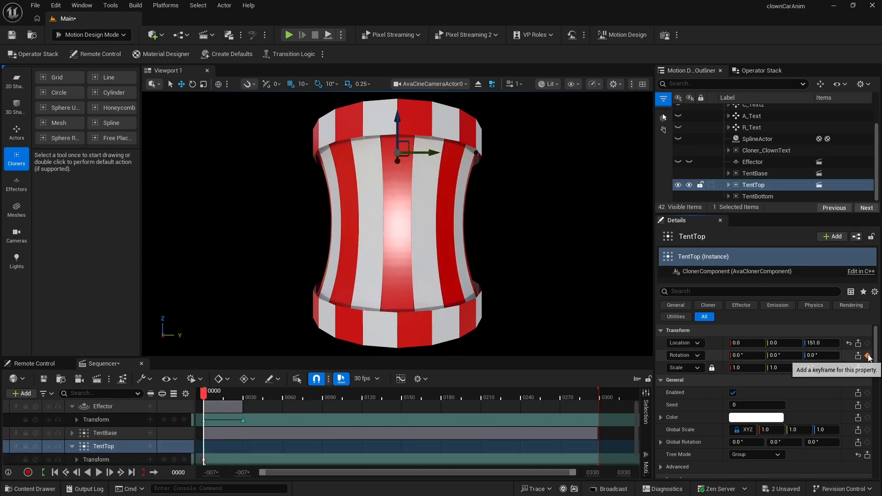
- On the last frame, set TentTop's yaw rotation to -359
left_click(132, 472)
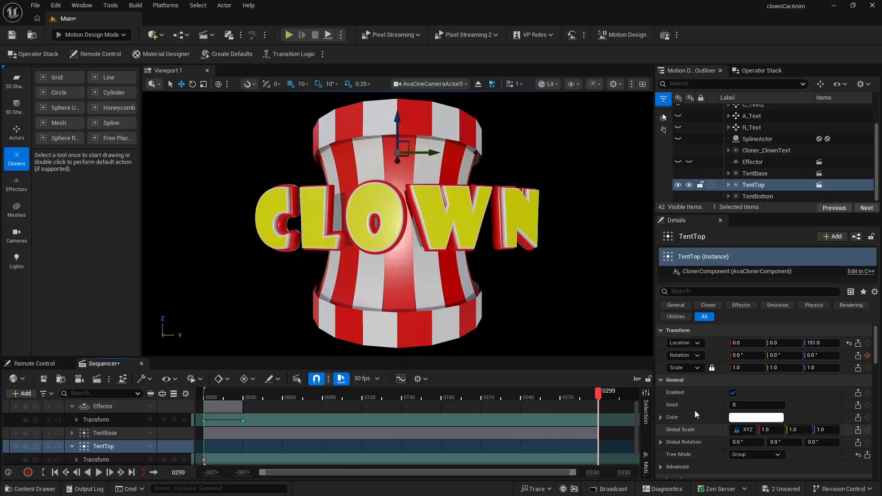
left_click(819, 356)
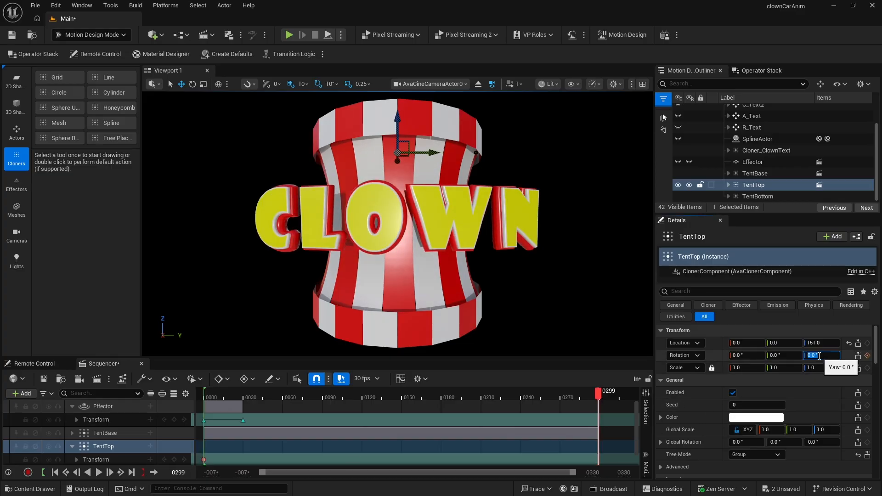
type("-359")
key("Return")
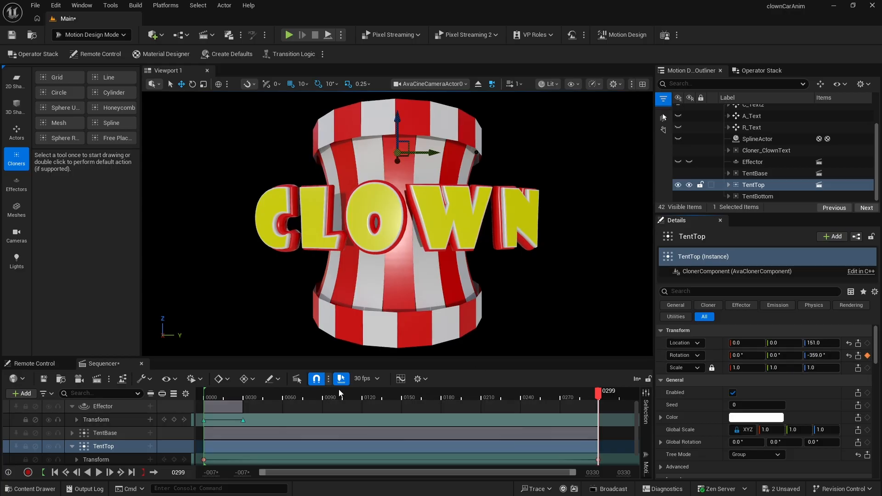
- Set the TentTop and TentBottom rotation keyframes to linear interpolation
left_click(752, 196)
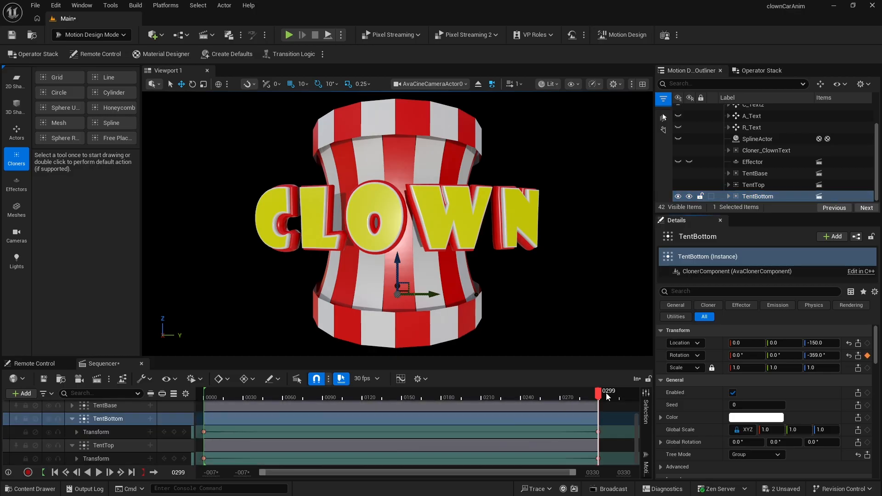
left_click_drag(599, 393, 440, 393)
left_click_drag(404, 391, 401, 391)
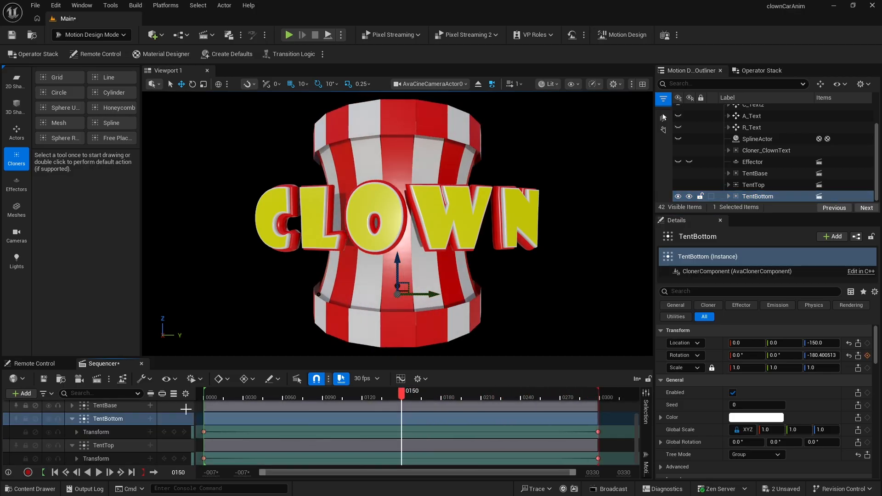
mouse_move(199, 427)
left_mouse_down()
mouse_move(608, 463)
mouse_move(601, 460)
left_mouse_up()
right_click(598, 460)
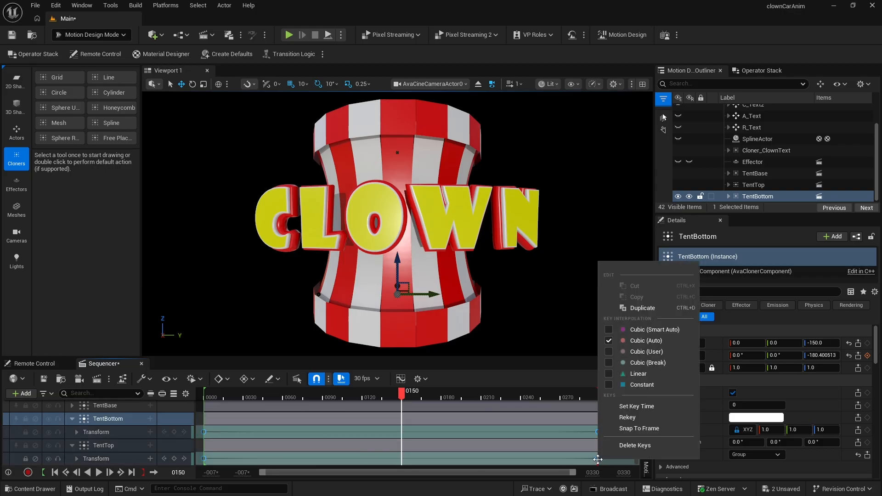
left_click(648, 377)
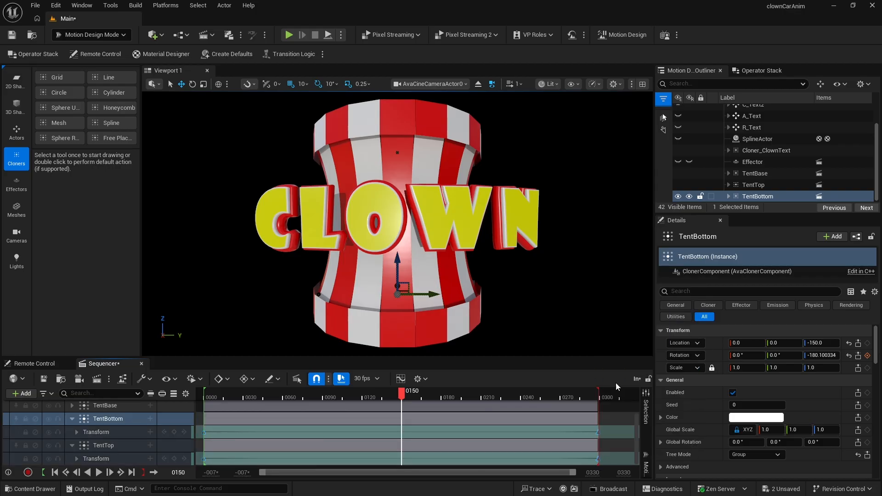
- Play back the rotating tent animation from the start
left_click(208, 394)
left_click_drag(208, 396, 204, 397)
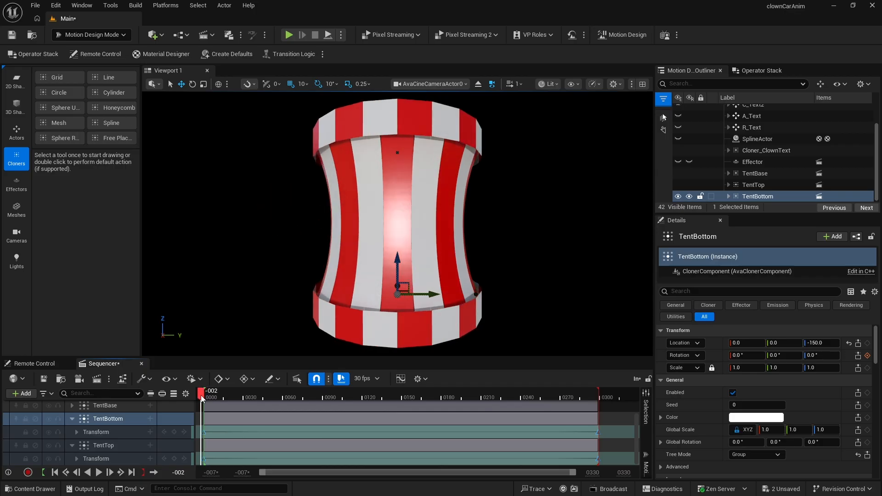
key("space")
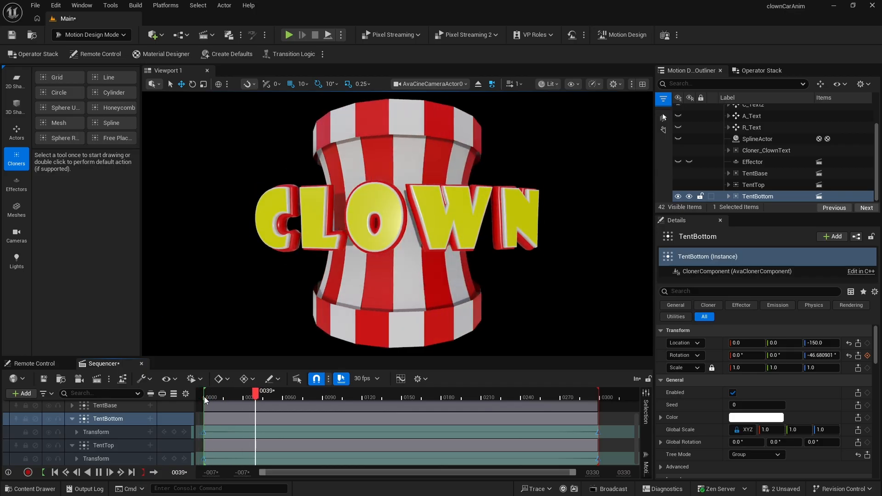
left_click(204, 396)
key("space")
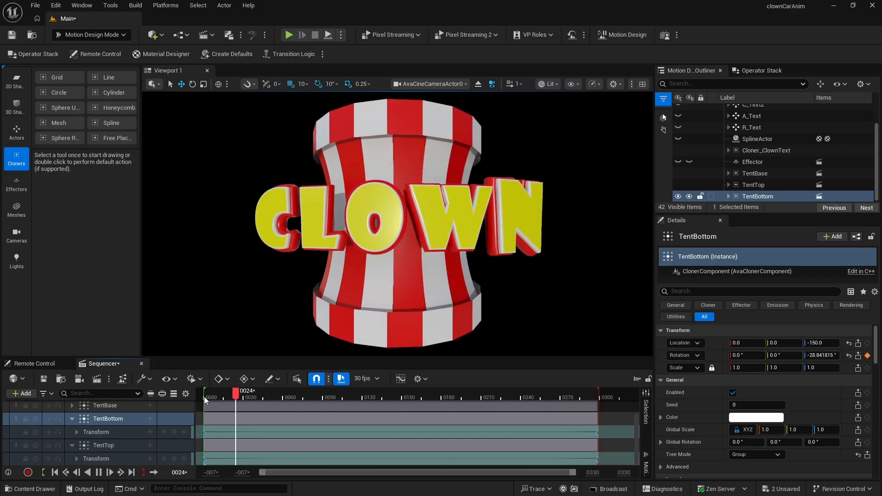
key("space")
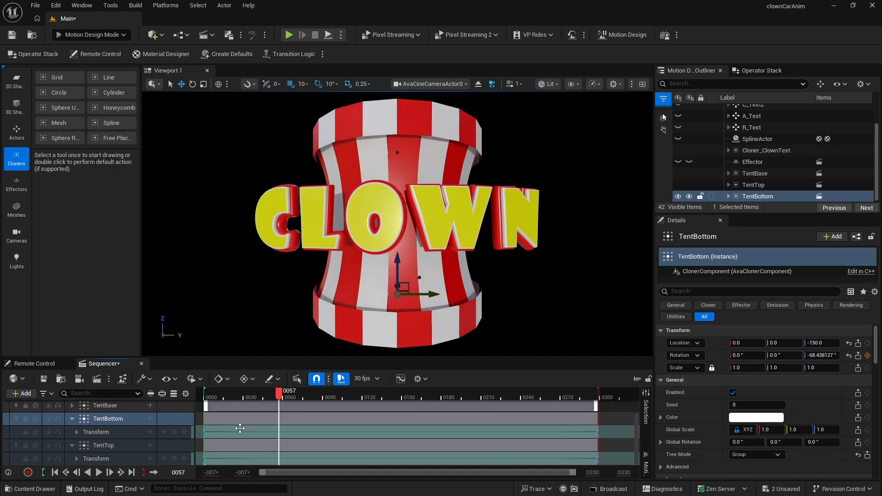
- Shift the Effector's animation section to begin at frame 30
scroll(296, 443, "up", 2)
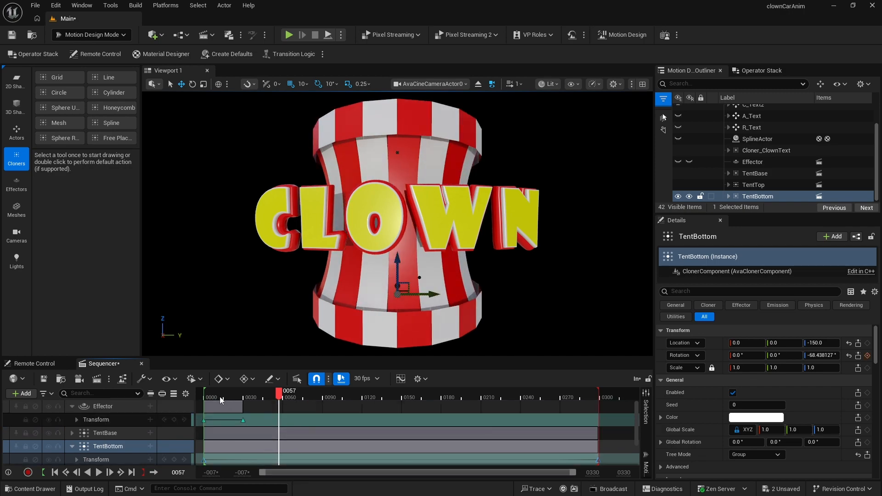
left_click_drag(222, 405, 261, 404)
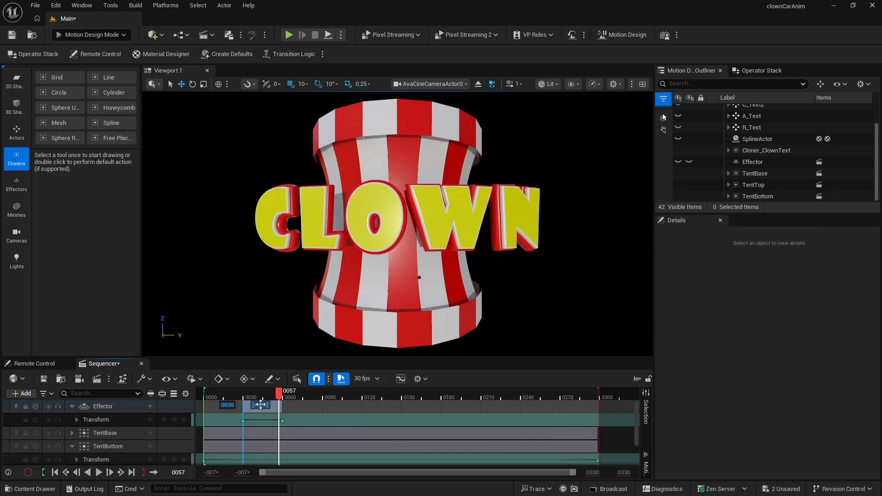
- Play back the animation from the start to check the shifted effector timing
left_click_drag(207, 394, 203, 396)
key("space")
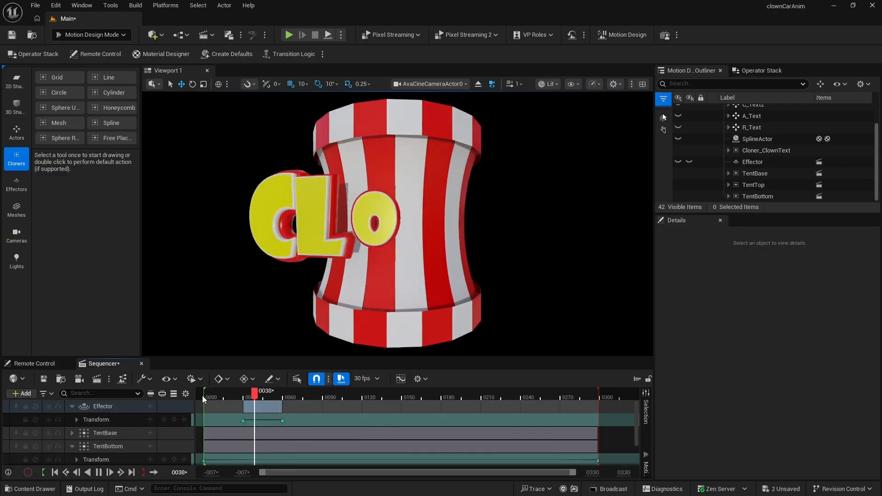
- Raise the Cloner_ClownText actor upward to a Z location of 50
left_click(747, 151)
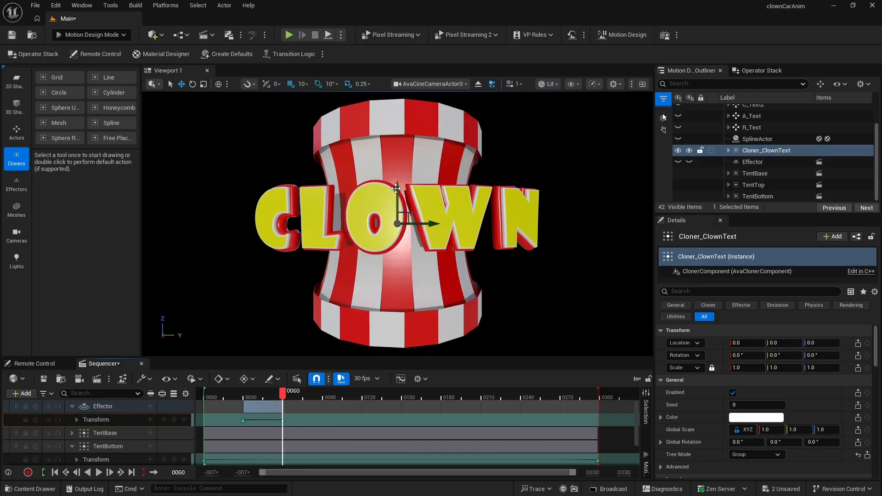
left_click_drag(398, 188, 402, 165)
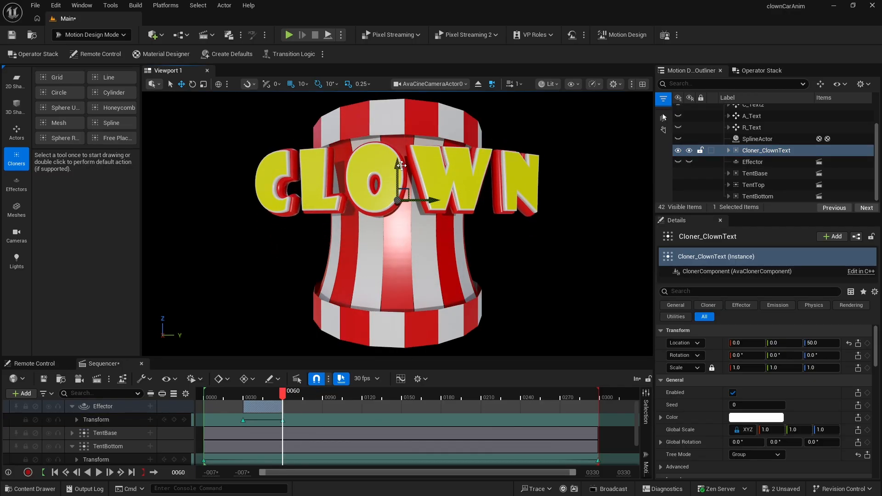
- Set the Effector's inner extent Z value to 99
left_click(753, 161)
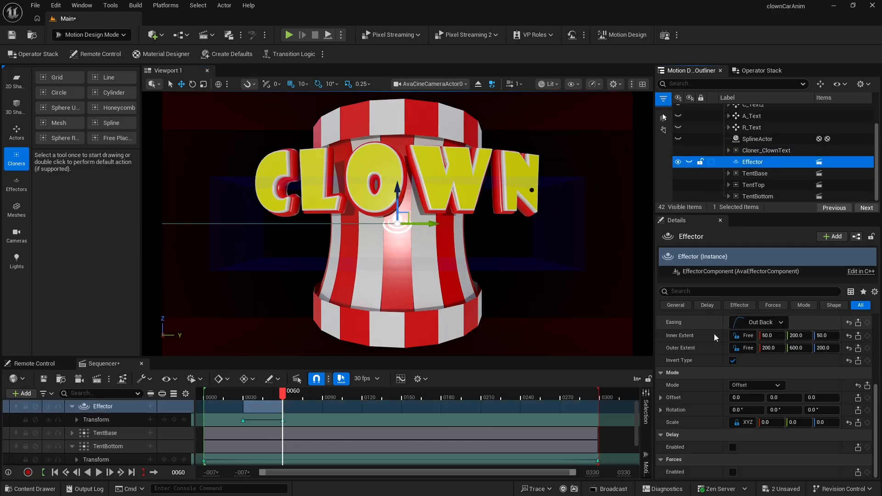
scroll(720, 371, "up", 1)
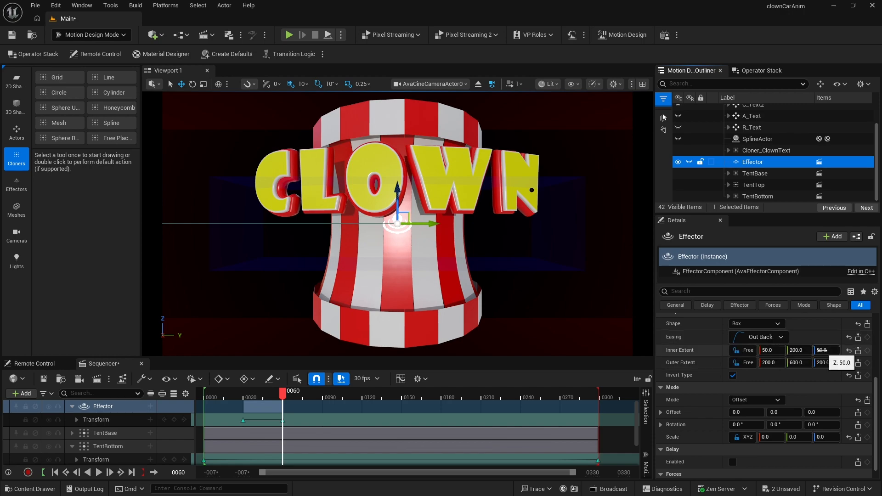
left_click(822, 350)
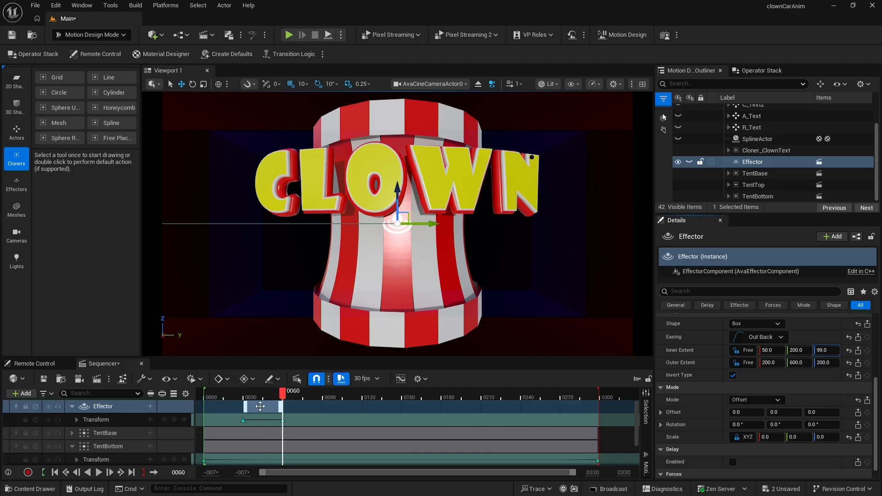
- Play back the animation from near the start to review the letter reveal
left_click(228, 394)
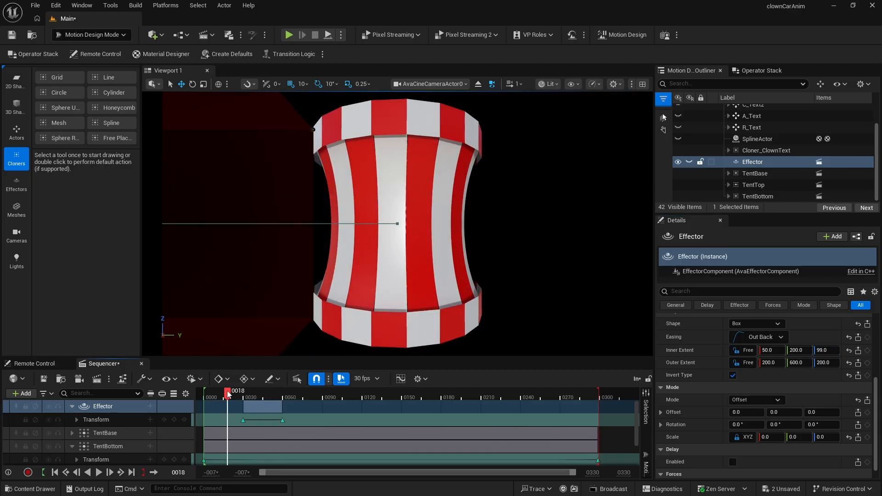
key("space")
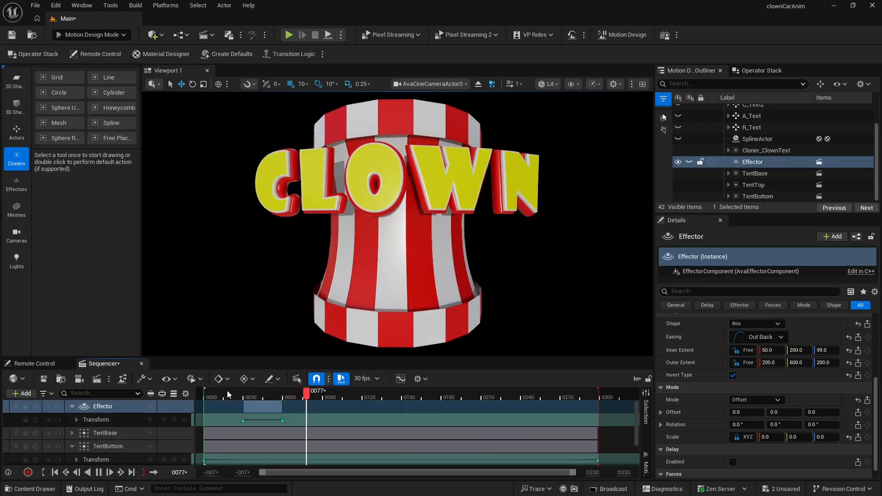
key("space")
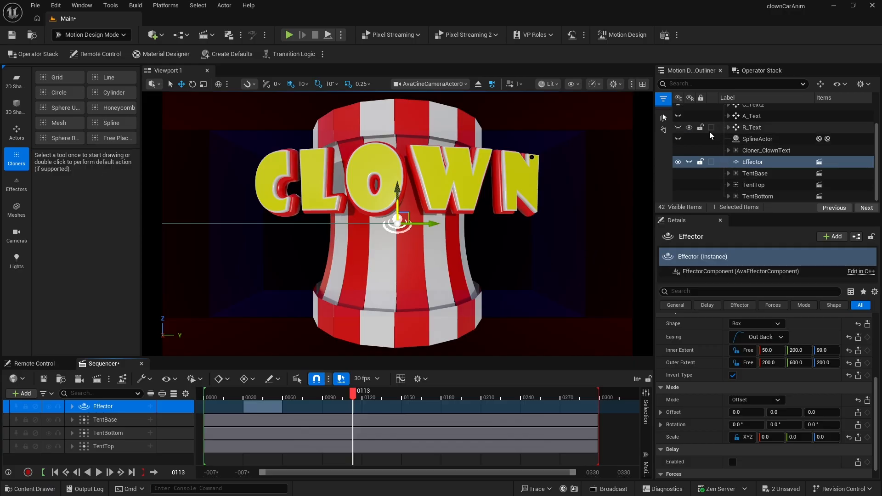
- Toggle the visibility of the C_Text2, A_Text and R_Text actors and hide the TentBase actor
scroll(716, 138, "up", 3)
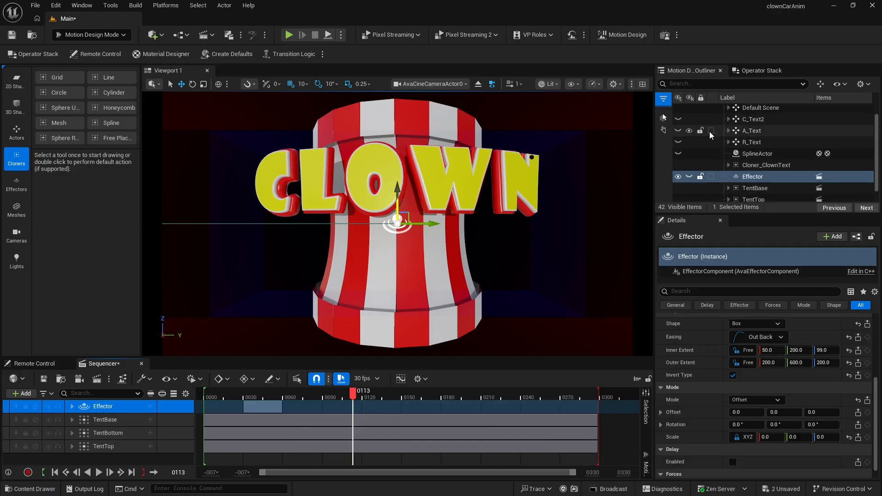
left_click(678, 133)
left_click(679, 144)
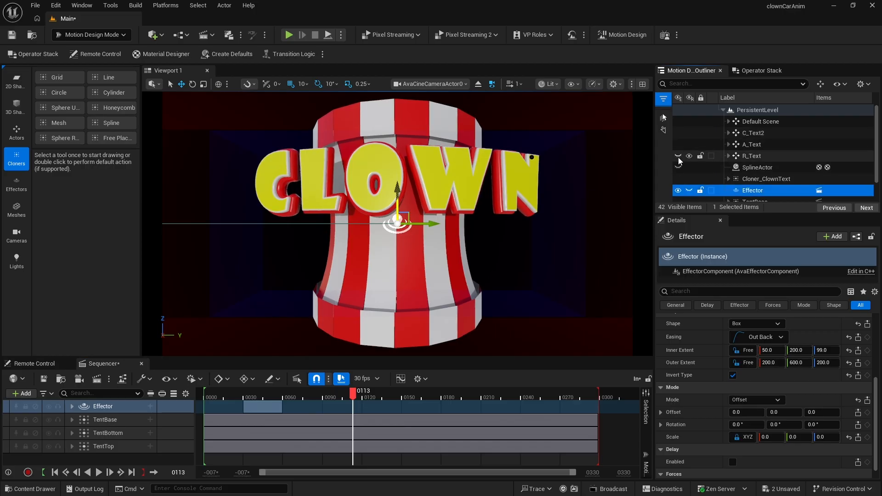
left_click(679, 156)
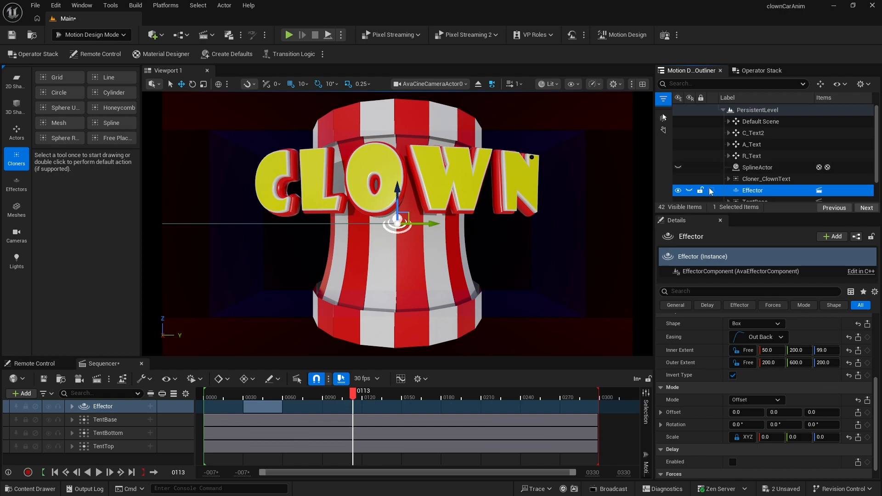
scroll(721, 177, "down", 2)
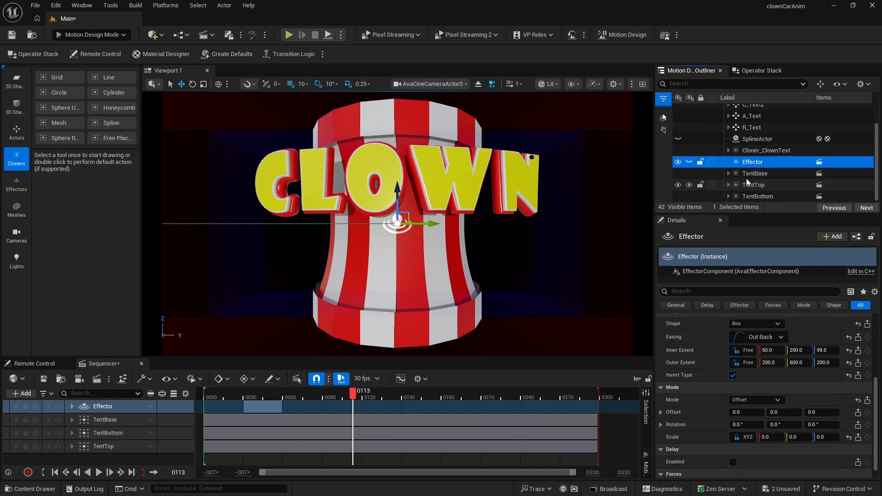
left_click(679, 175)
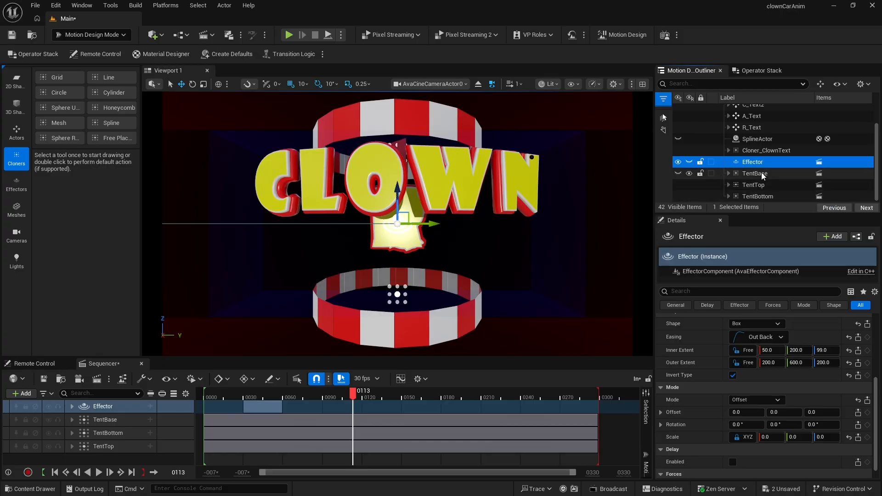
- Duplicate the SplineActor to create a second spline
left_click(752, 139)
key("ctrl+d")
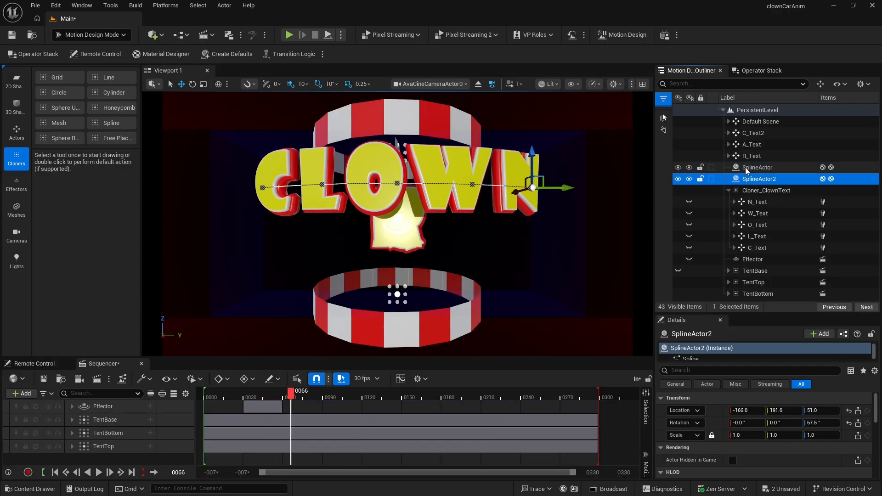
left_click(745, 167)
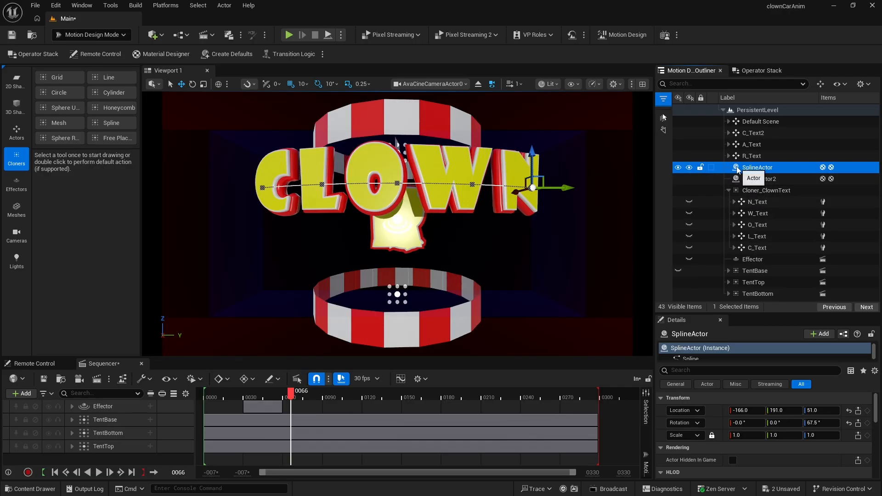
- Parent SplineActor under Cloner_ClownText and set its Z location to 0
left_click_drag(741, 170, 749, 193)
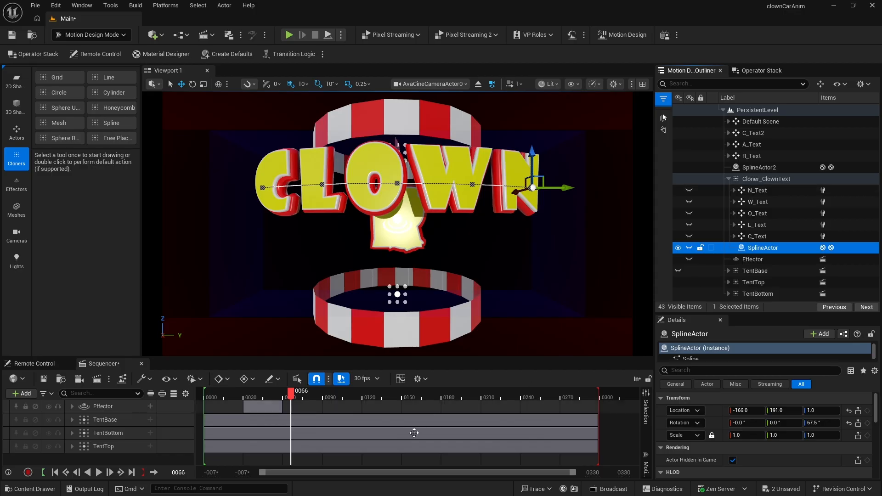
mouse_move(289, 396)
left_mouse_down()
mouse_move(252, 396)
mouse_move(304, 396)
left_mouse_up()
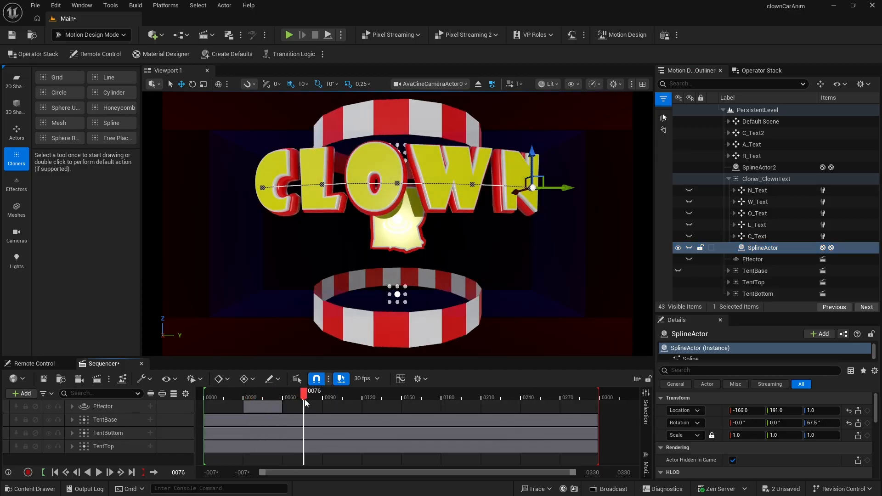
left_click(742, 252)
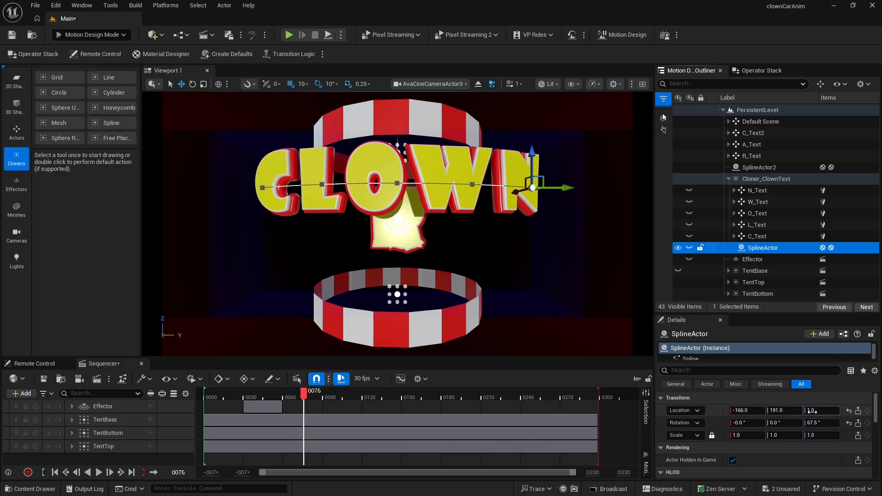
left_click(813, 411)
type("0")
key("Return")
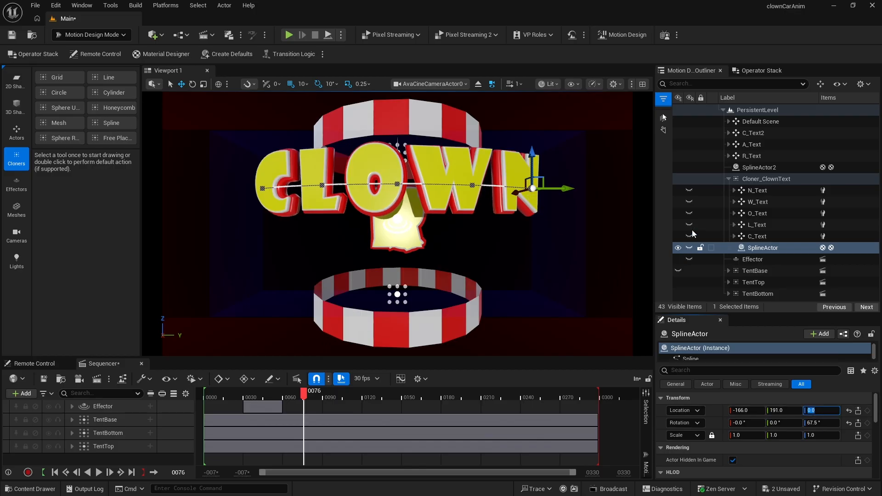
- Set SplineActor2's Z location to 0
left_click(729, 178)
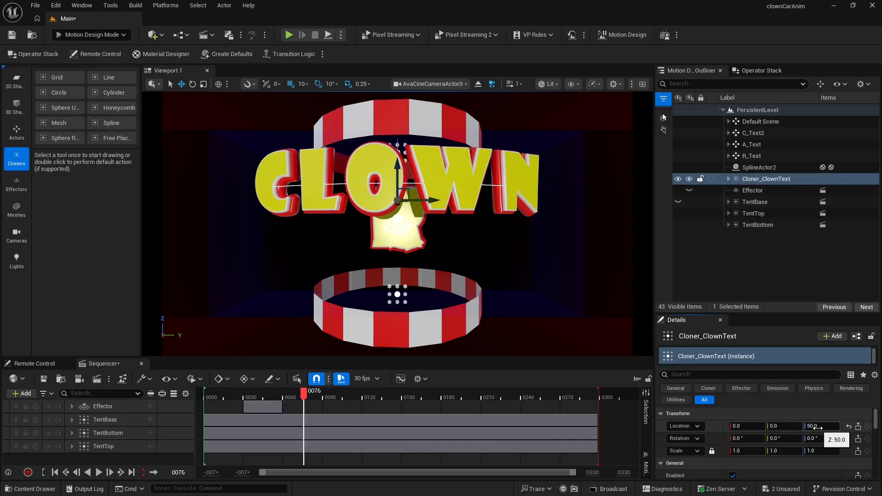
left_click(752, 168)
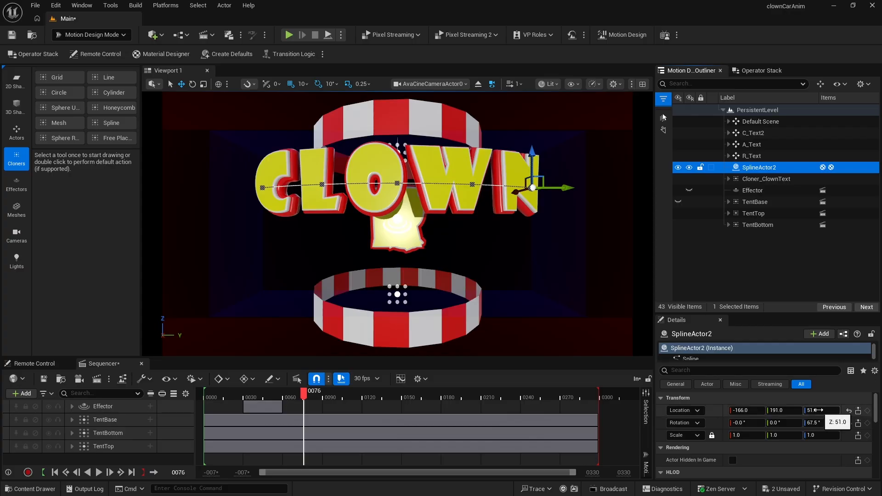
left_click(819, 410)
type("0")
key("Return")
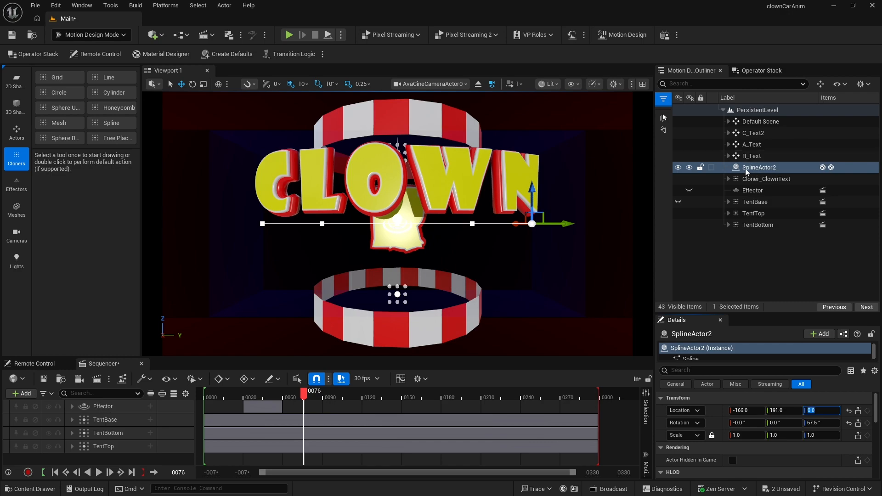
- Add a Spline Path modifier to C_Text2 that follows SplineActor2
left_click(746, 135)
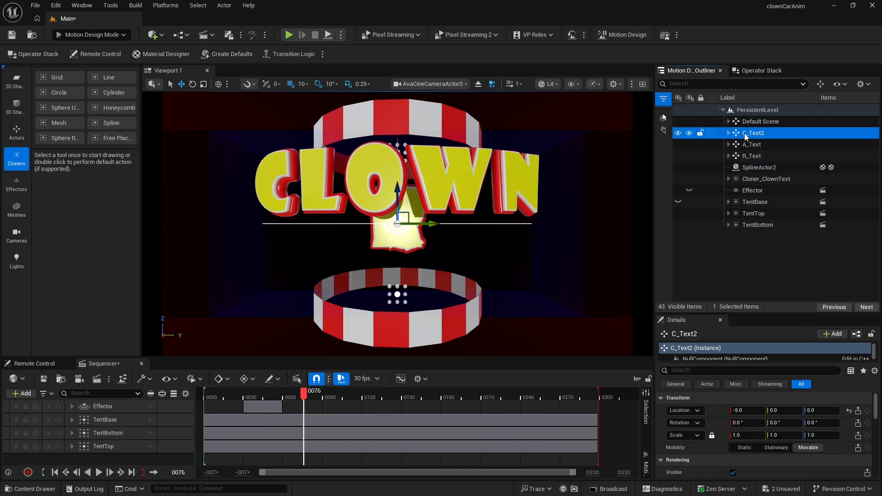
left_click(766, 71)
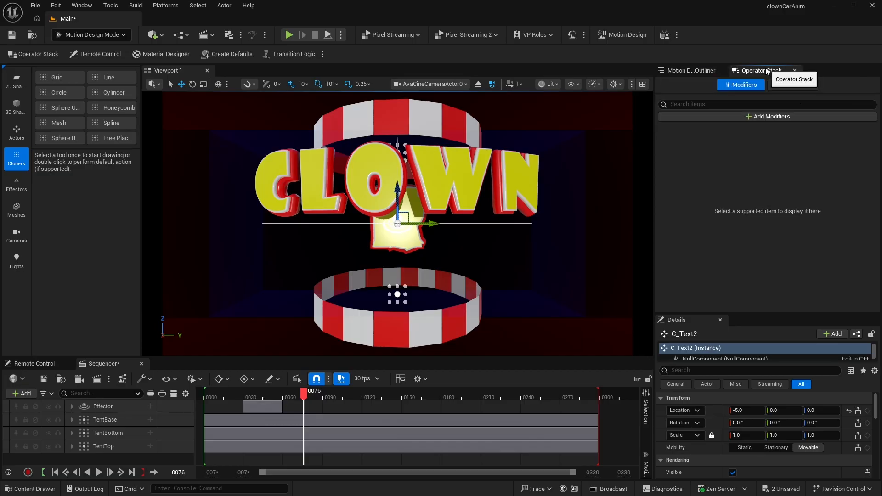
left_click(768, 117)
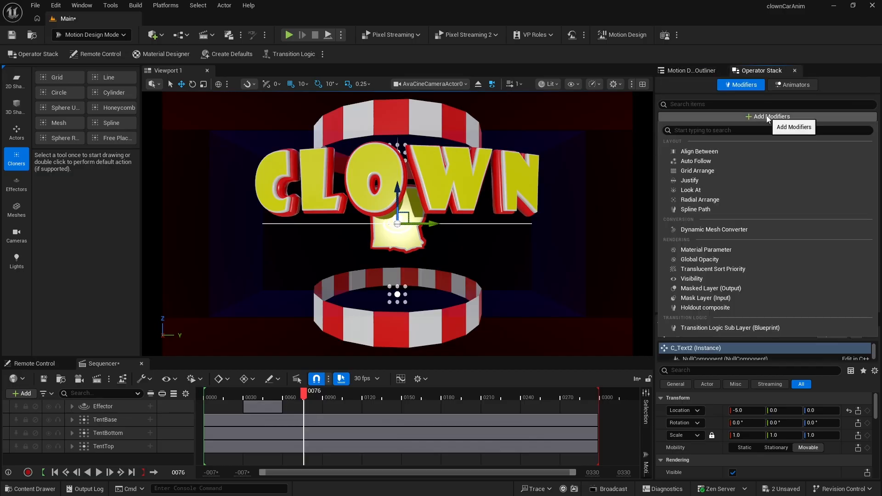
left_click(732, 208)
left_click(763, 180)
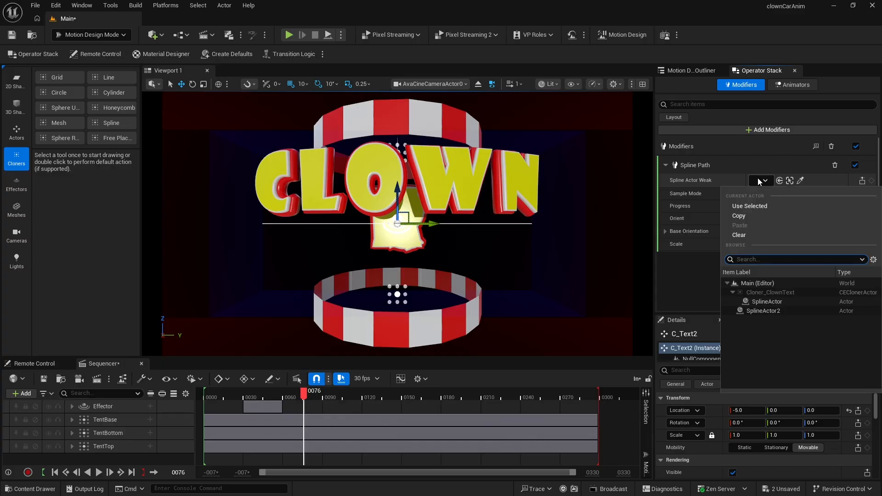
left_click(764, 310)
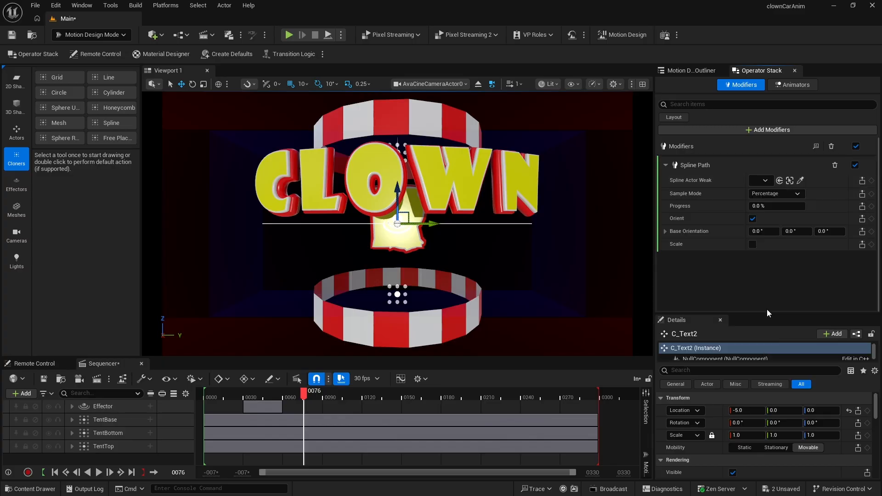
- Set C_Text2's spline path sample mode to Distance and base orientation yaw to 90°
left_click(774, 194)
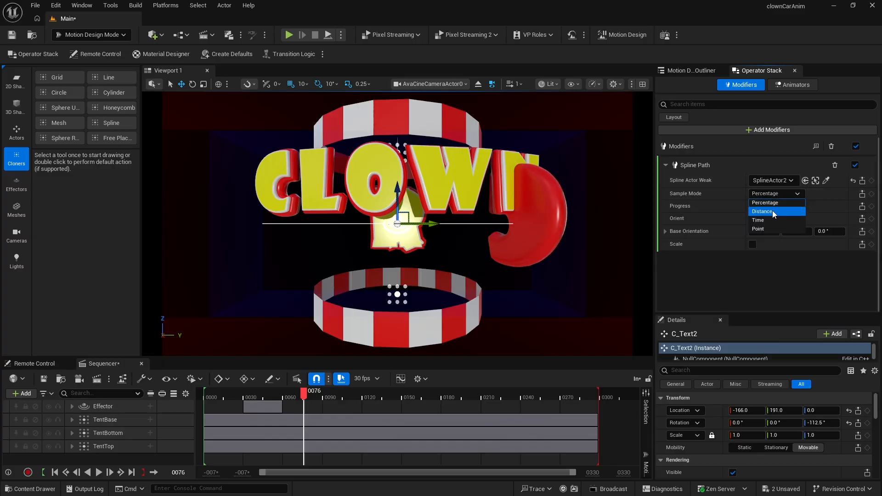
left_click(773, 210)
left_click(826, 232)
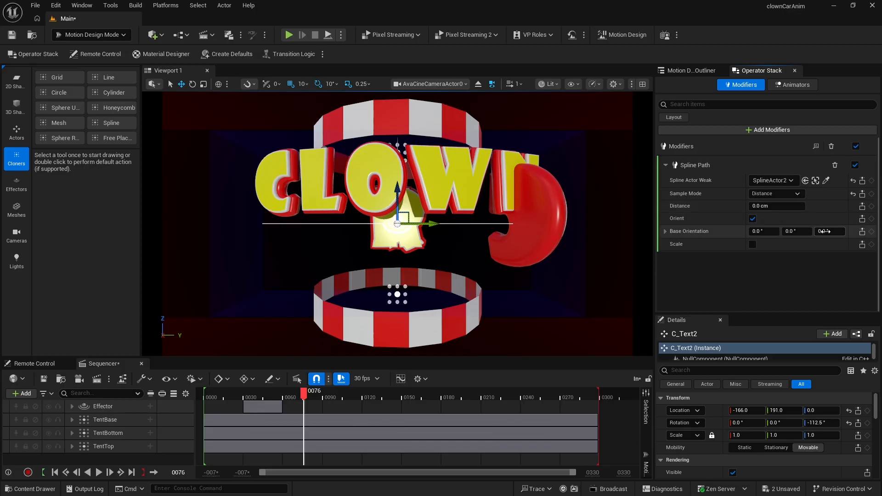
type("90")
key("Return")
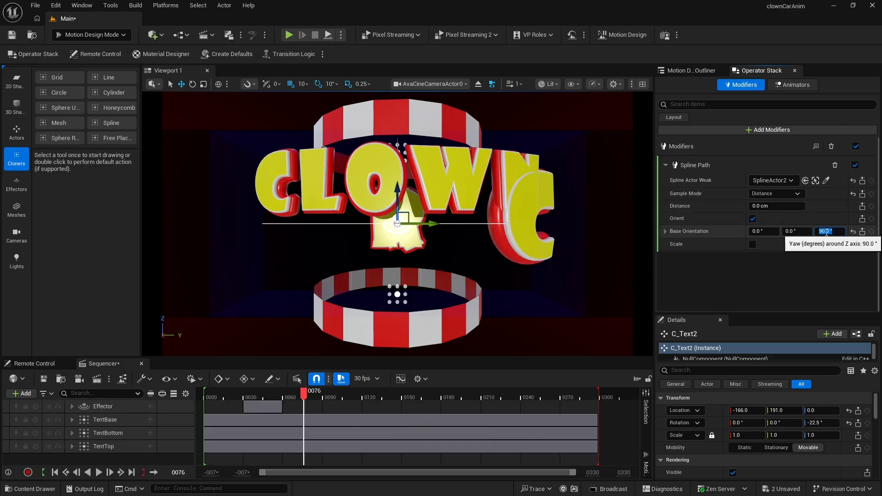
- Add a Spline Path modifier to A_Text following SplineActor2 with Distance sampling, and edit its base orientation yaw
left_click(694, 71)
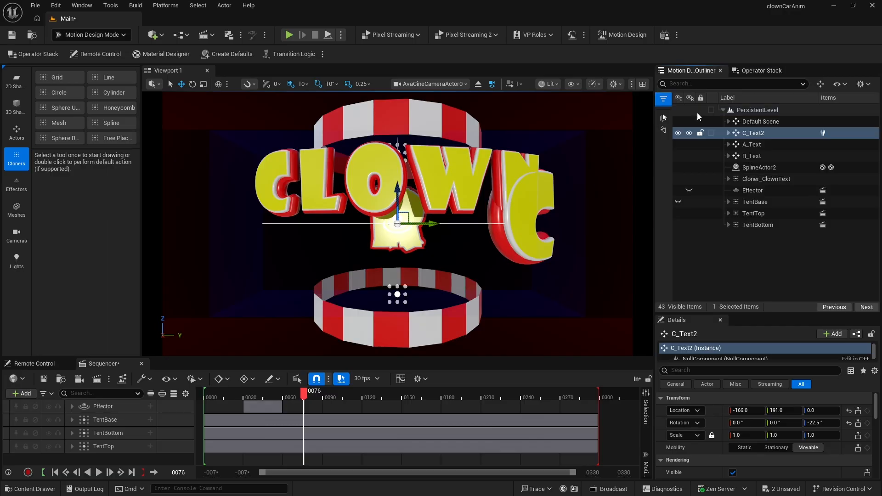
left_click(749, 144)
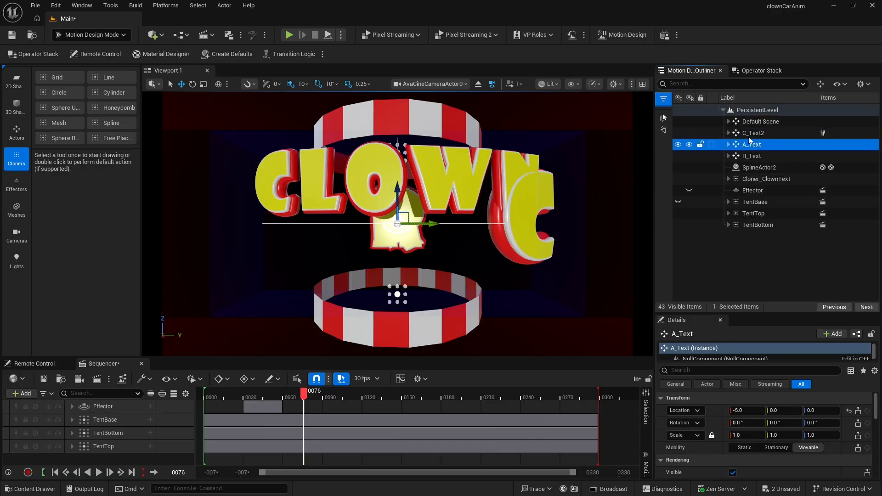
left_click(761, 72)
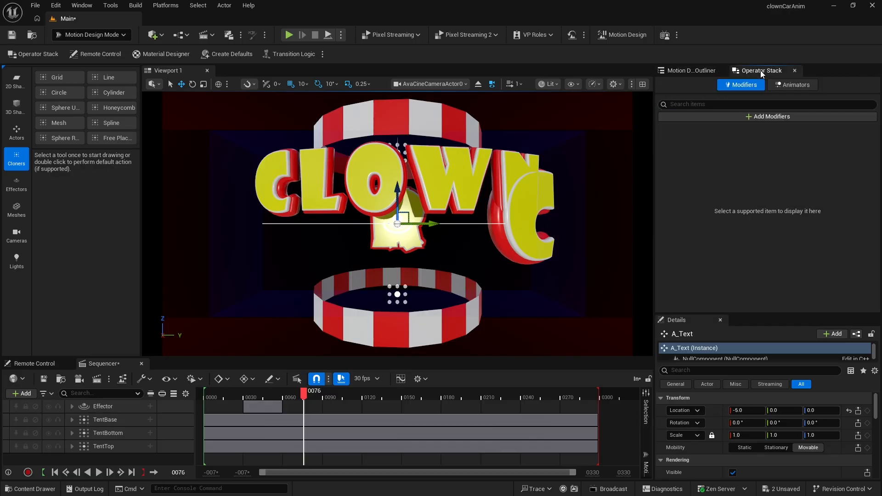
left_click(765, 116)
left_click(723, 208)
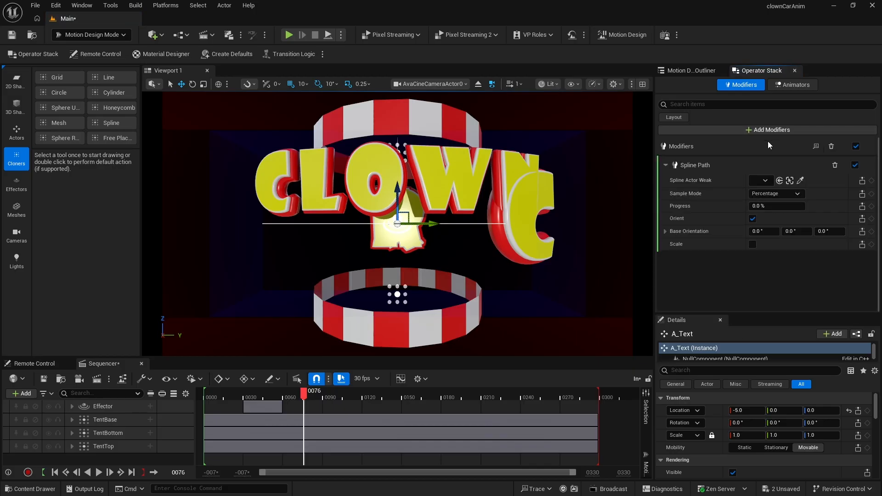
left_click(763, 180)
left_click(763, 311)
left_click(775, 194)
left_click(773, 213)
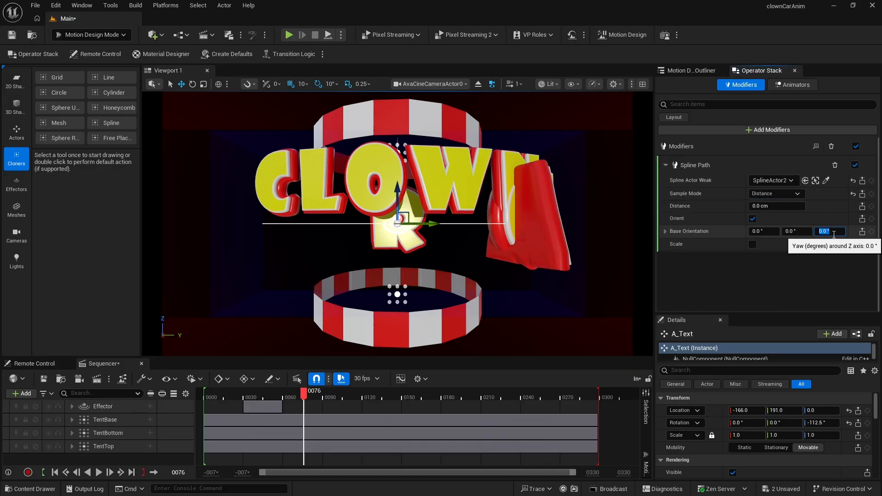
left_click(832, 231)
- Add a Spline Path modifier to R_Text that follows SplineActor2
left_click(691, 70)
left_click(731, 156)
left_click(761, 70)
left_click(764, 116)
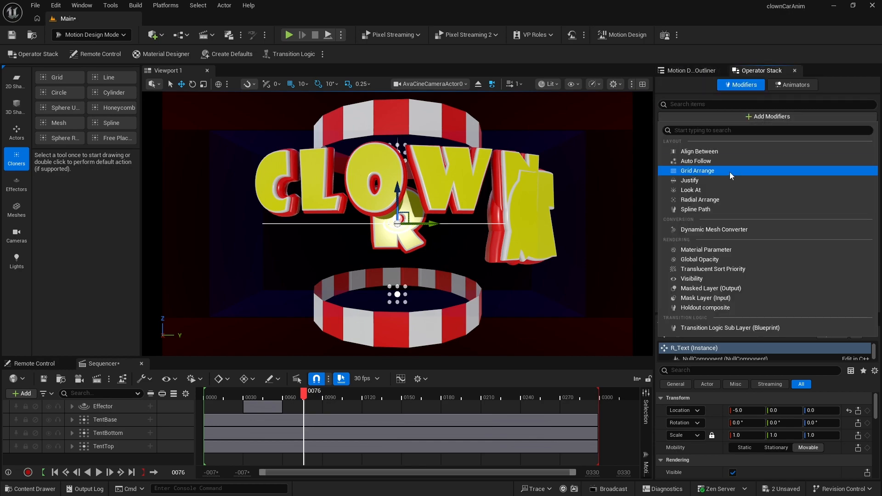
left_click(718, 209)
left_click(763, 180)
left_click(766, 303)
- Set R_Text's spline path sample mode to Distance and base orientation yaw to 90°
left_click(775, 193)
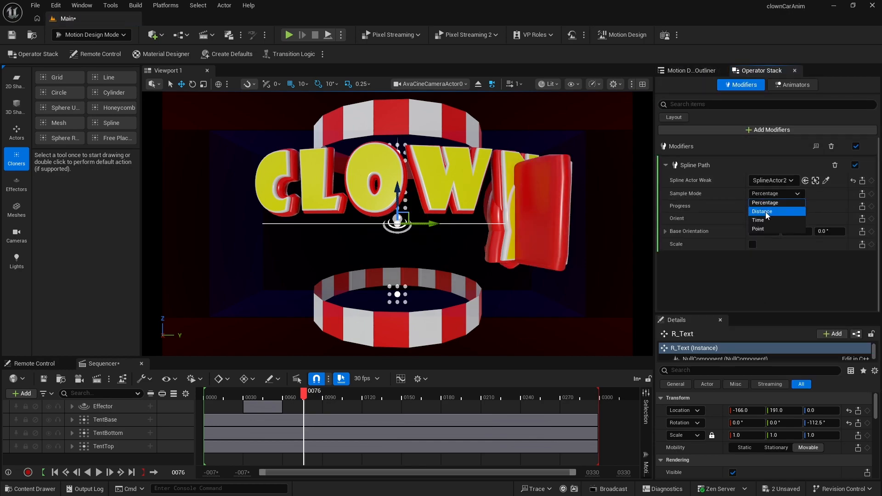
left_click(773, 213)
left_click(812, 231)
type("90")
key("Return")
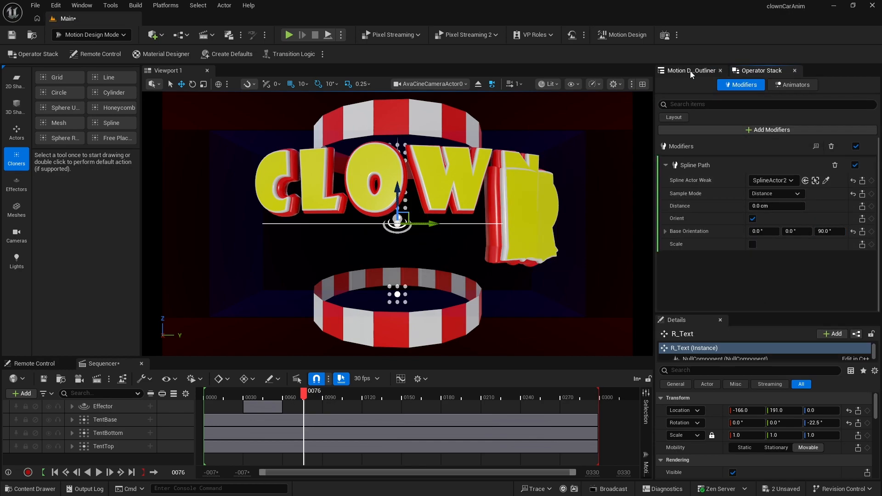
- Scale C_Text2 uniformly to 0.65
left_click(690, 71)
left_click(736, 133)
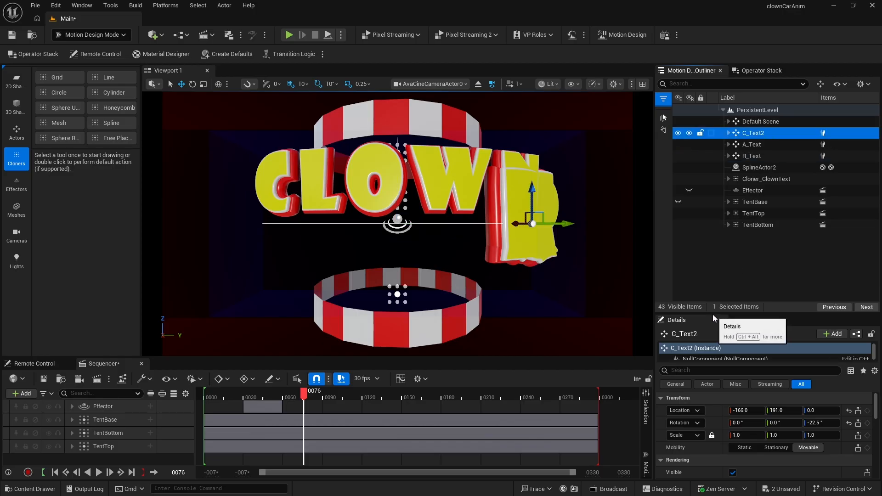
left_click_drag(713, 314, 713, 216)
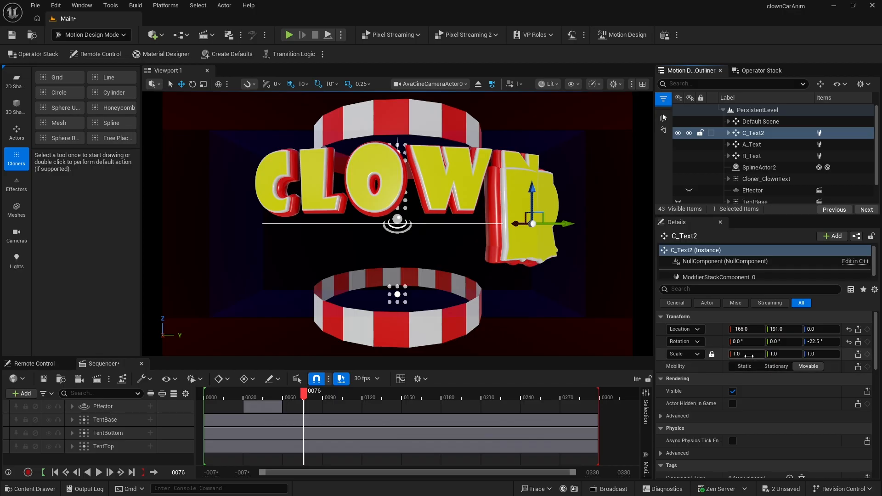
left_click(745, 354)
type("0.65")
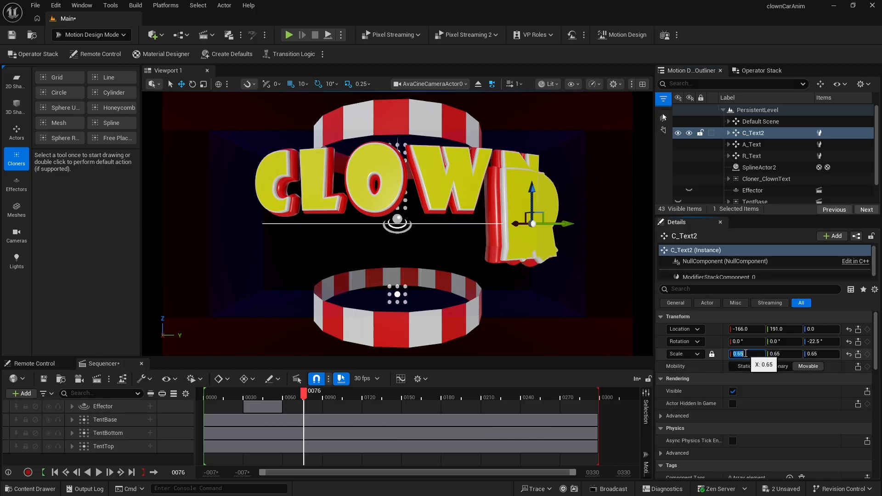
key("Return")
- Scale the A_Text and R_Text letters uniformly to 0.65
left_click(735, 145)
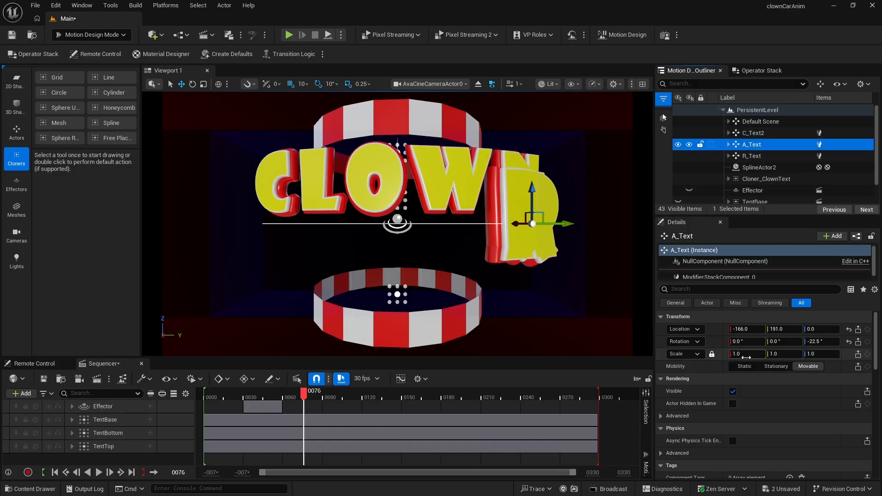
left_click(752, 156)
left_click(746, 354)
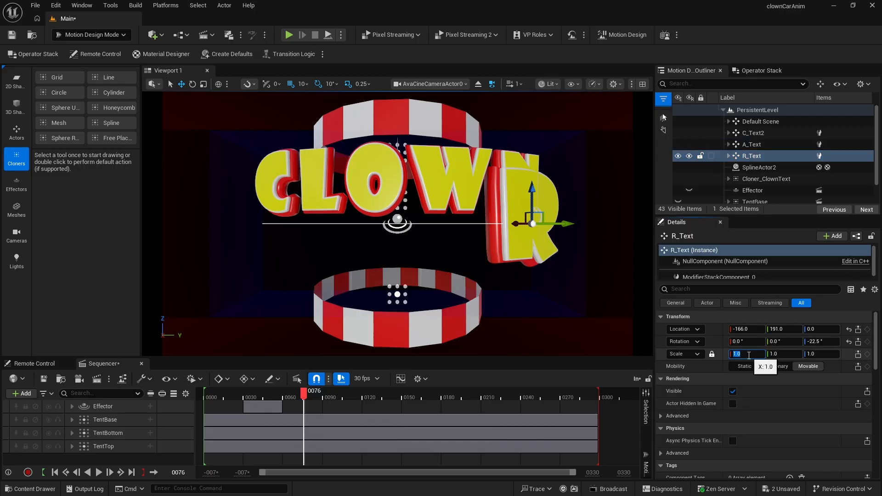
type("0.65")
key("Return")
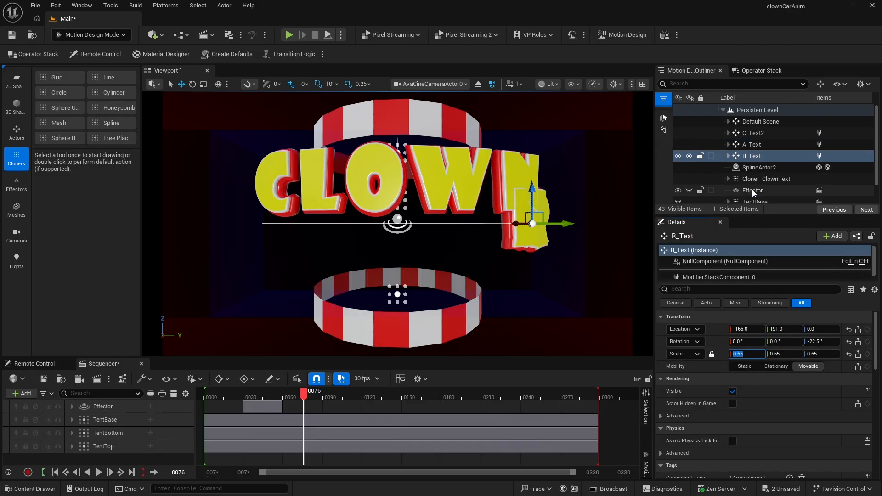
- Set A_Text's spline path distance to 190 cm
left_click(751, 134)
left_click(752, 145)
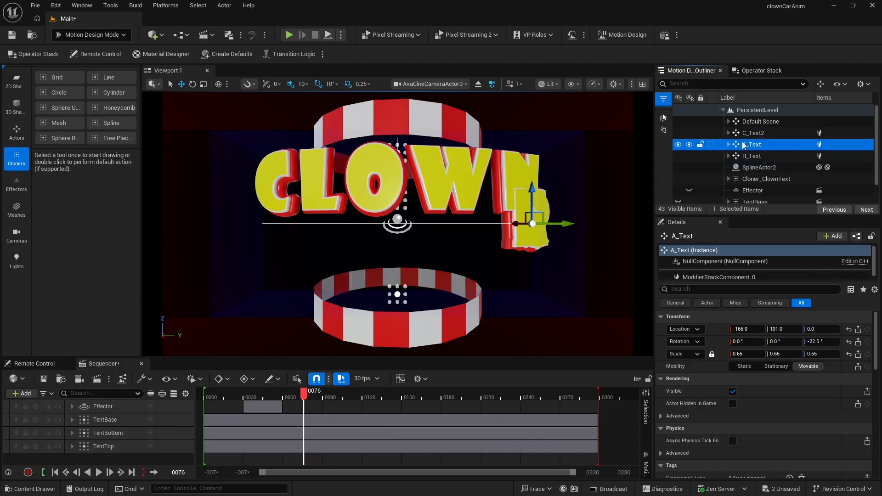
left_click(754, 72)
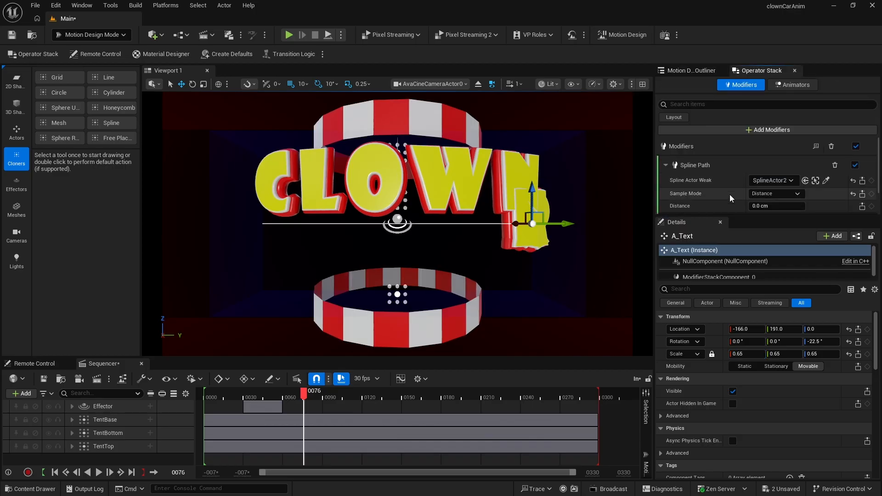
left_click(764, 206)
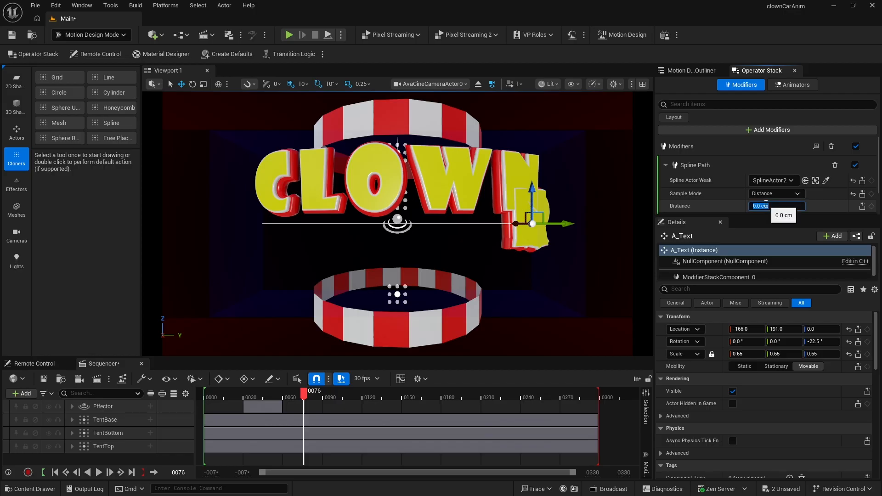
type("190")
key("Return")
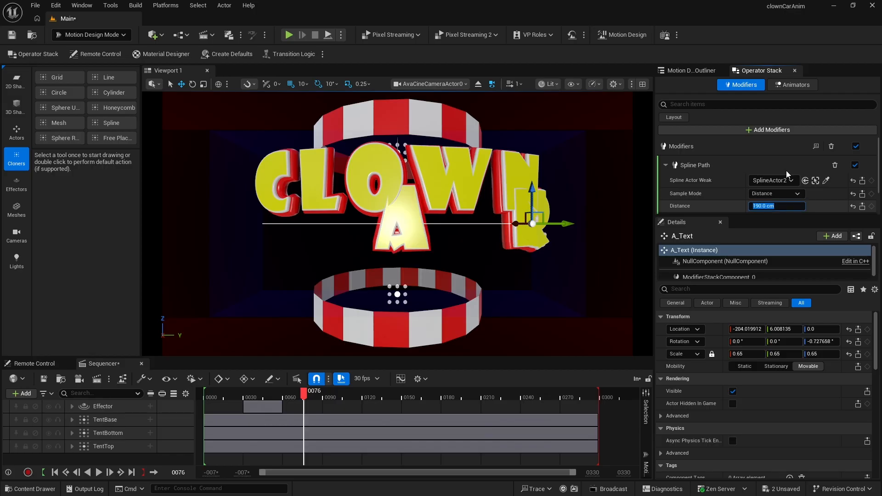
- Select C_Text2 and set its spline path distance to 270 cm
left_click(691, 70)
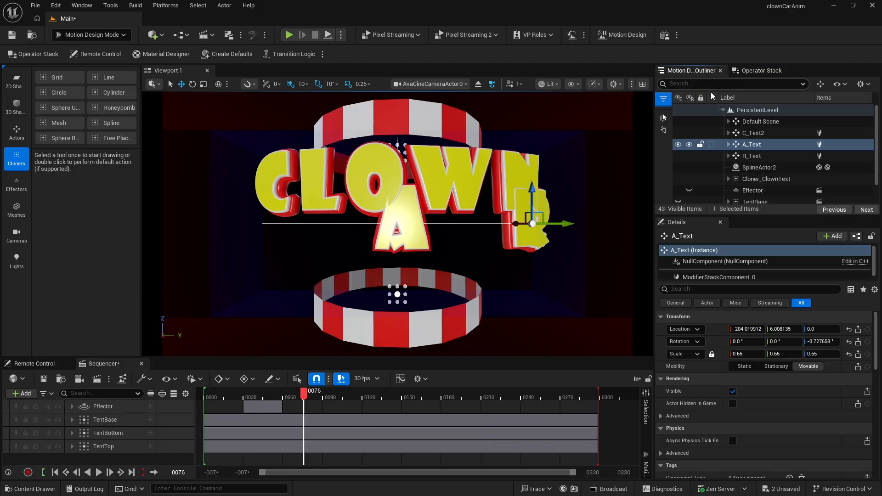
left_click(736, 134)
left_click(762, 70)
left_click(762, 205)
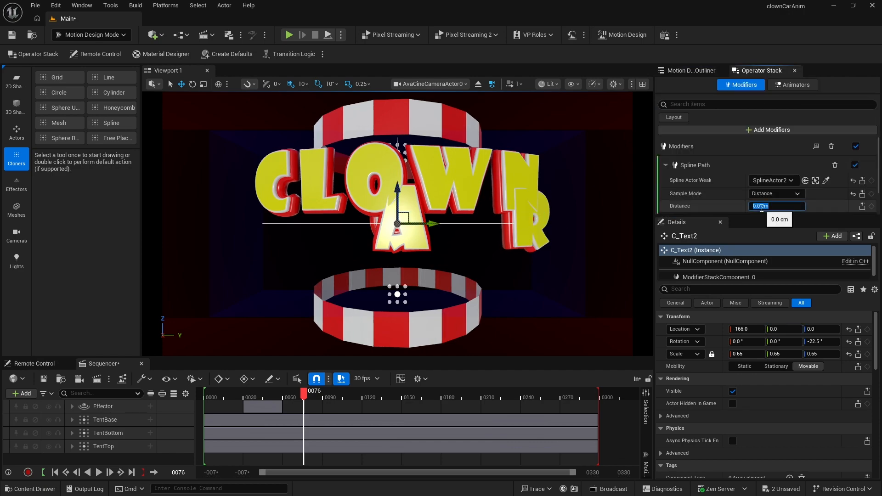
type("250")
key("Return")
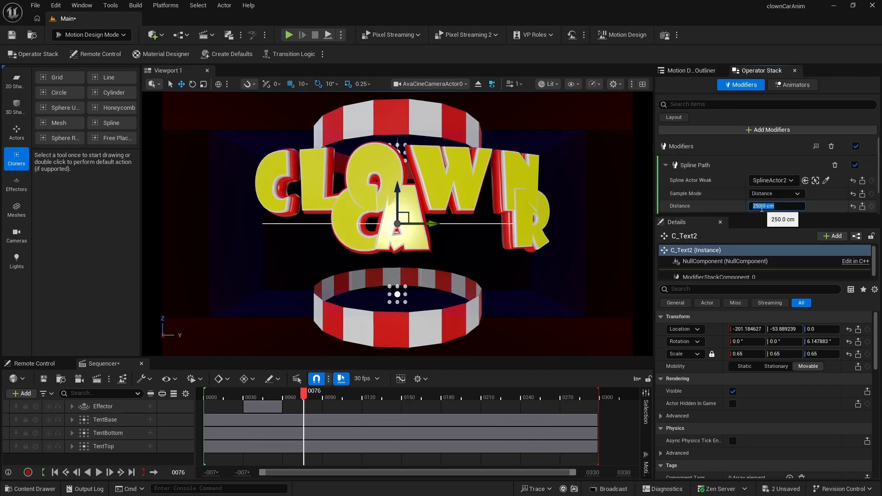
type("275")
key("Return")
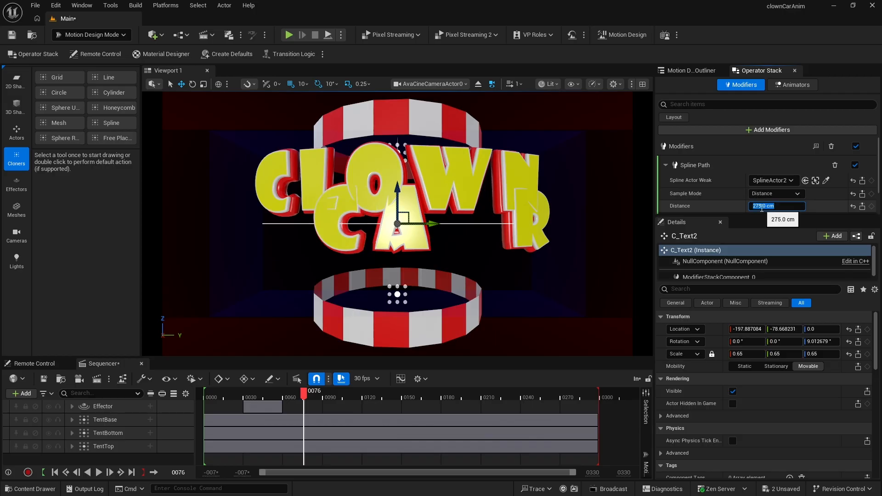
type("265")
key("Return")
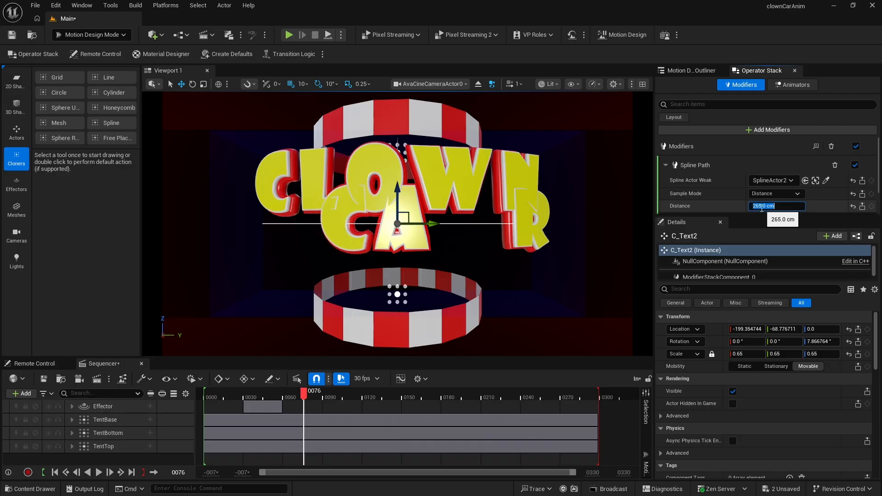
type("270")
key("Return")
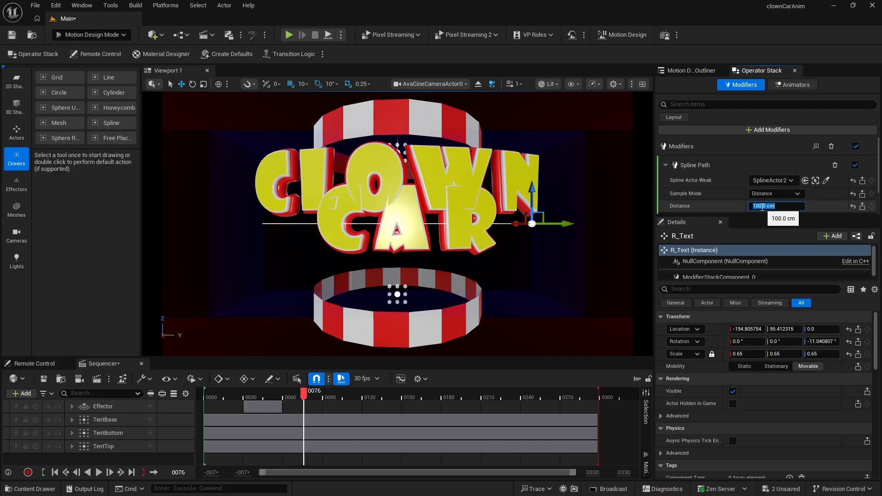
- Set R_Text's spline path distance to 110 cm
type("120")
key("Return")
type("1")
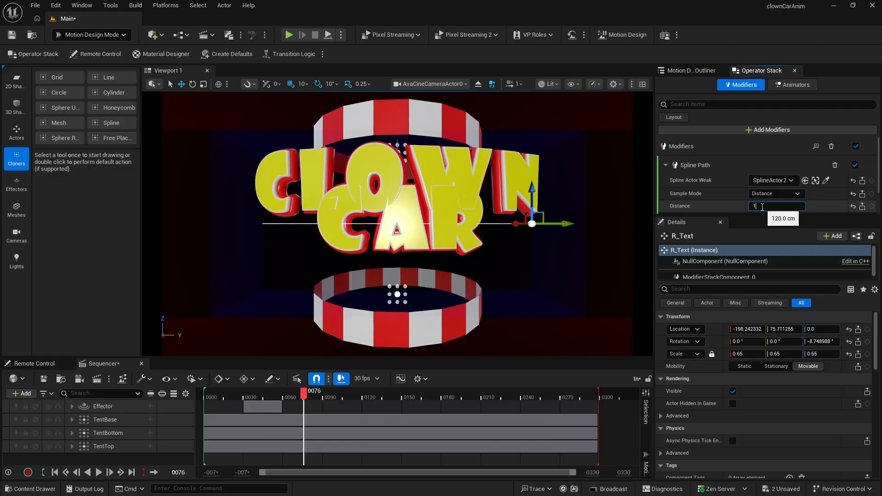
type("15")
key("Return")
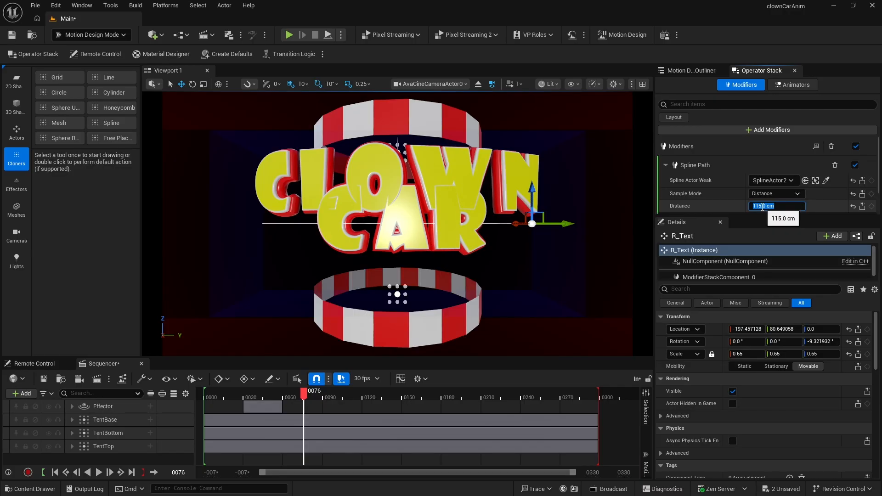
type("110")
key("Return")
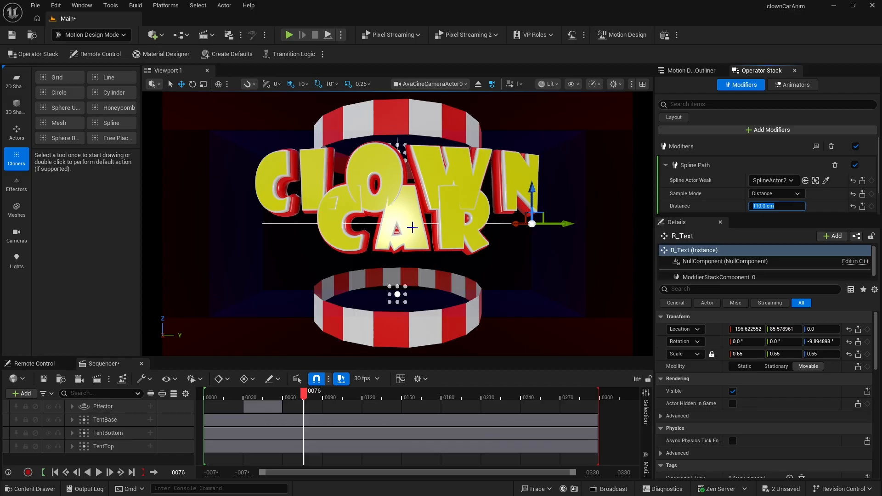
- Add a new Cloner actor to the scene and select it
left_click(689, 72)
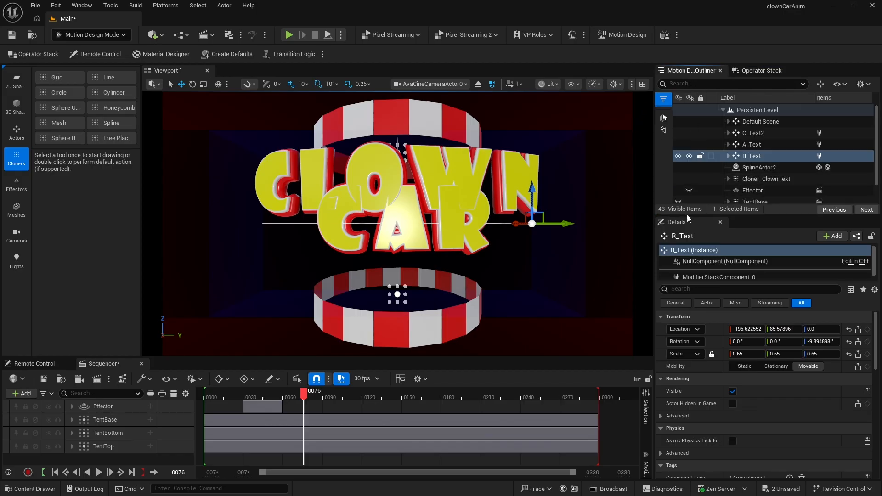
left_click_drag(691, 215, 693, 251)
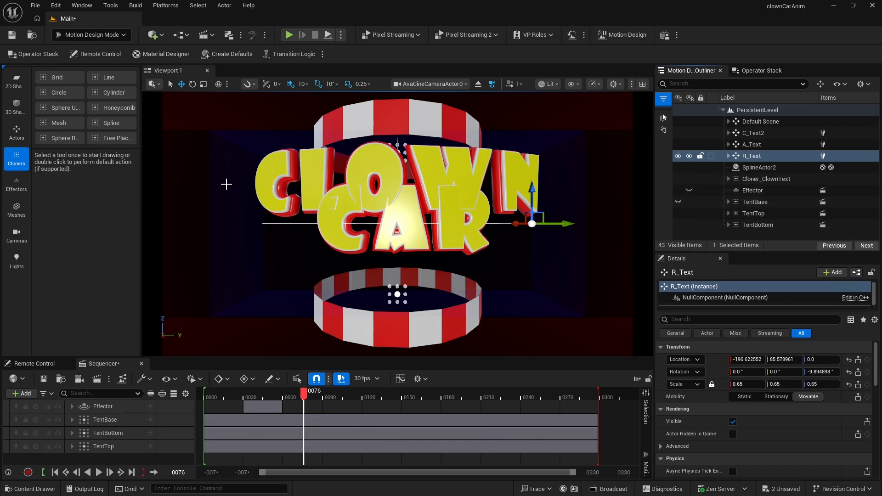
double_click(115, 138)
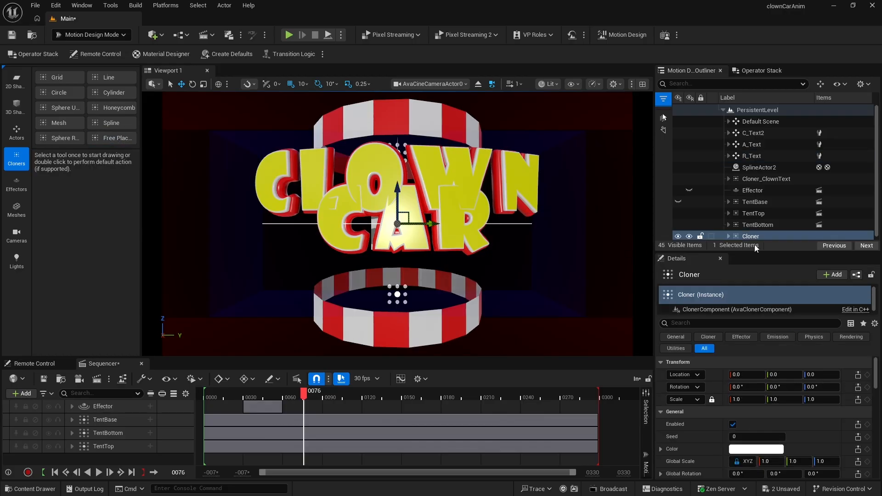
left_click(751, 237)
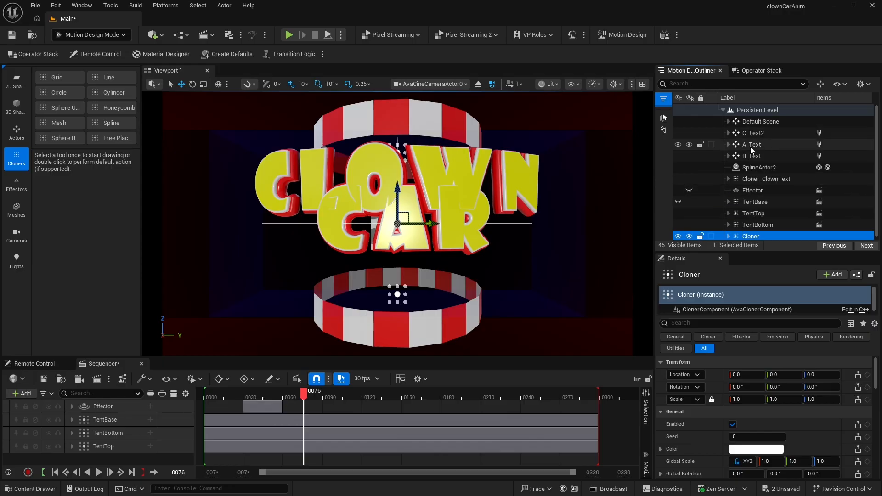
- Parent C_Text2, A_Text and R_Text under the new Cloner and delete its DefaultClone
left_click(745, 157)
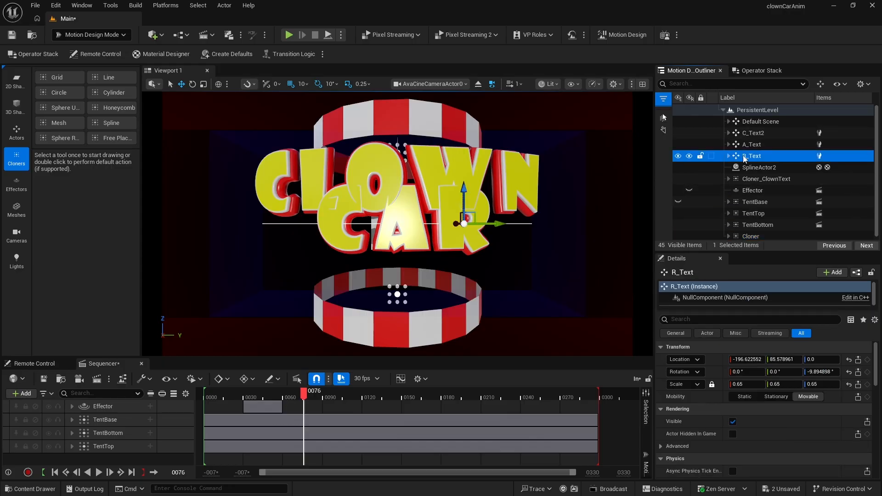
left_click(743, 134, "shift")
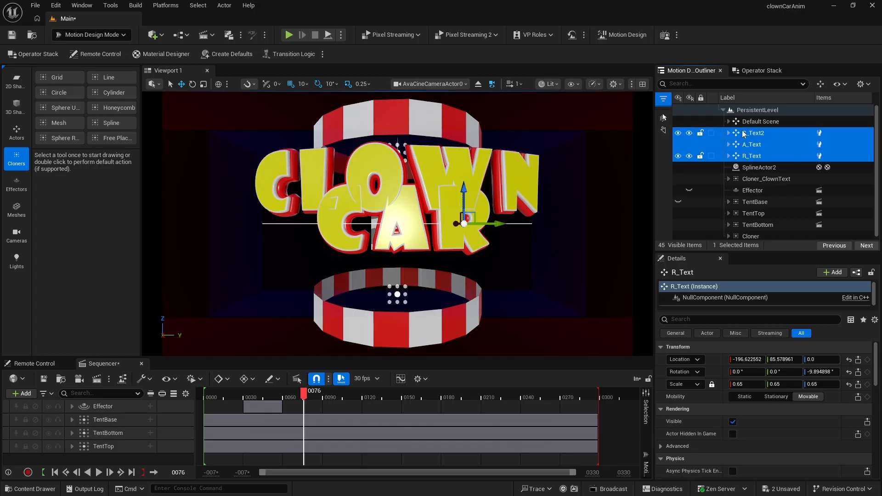
left_click_drag(745, 157, 750, 237)
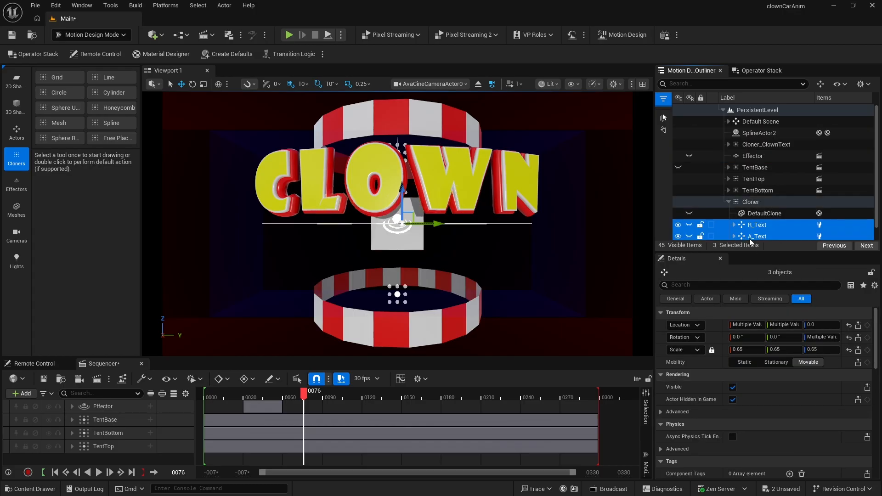
left_click(740, 218)
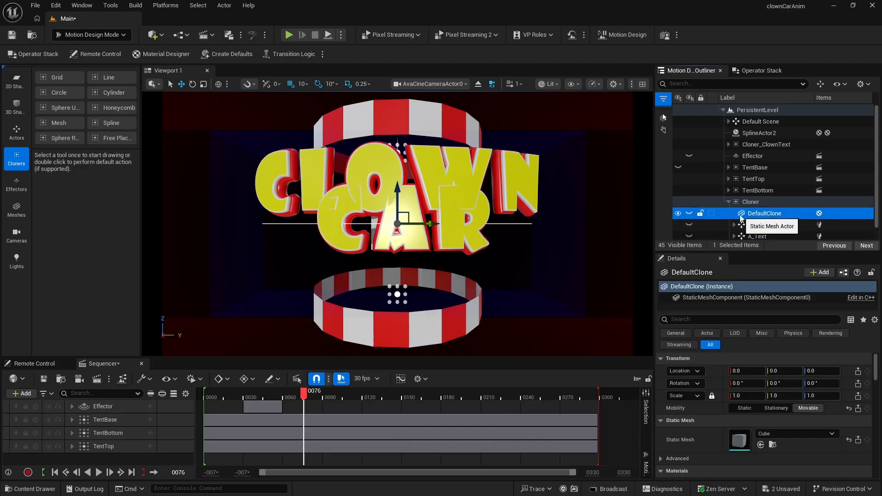
key("Delete")
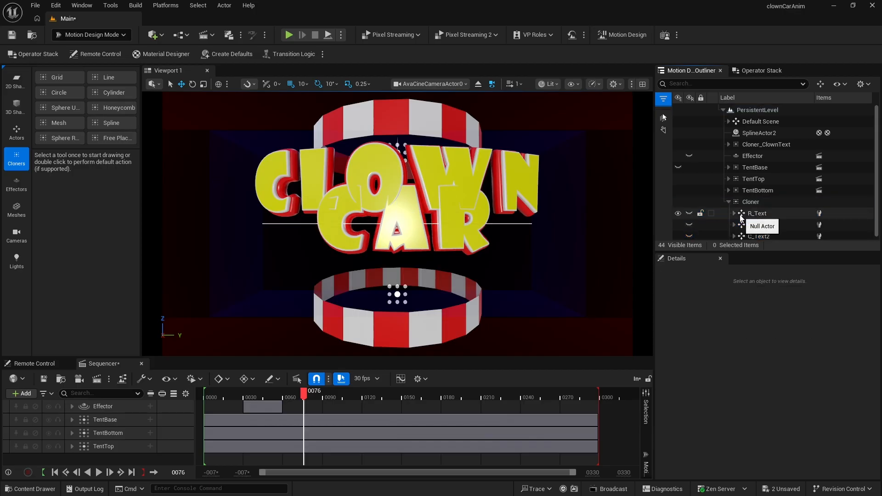
- Parent SplineActor2 under the Cloner and set the Cloner's Z location to -44
left_click(752, 202)
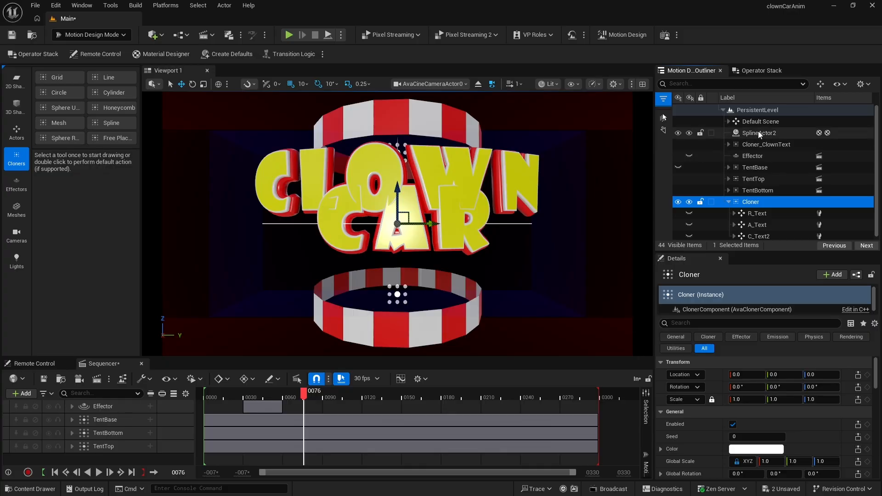
left_click_drag(738, 133, 751, 203)
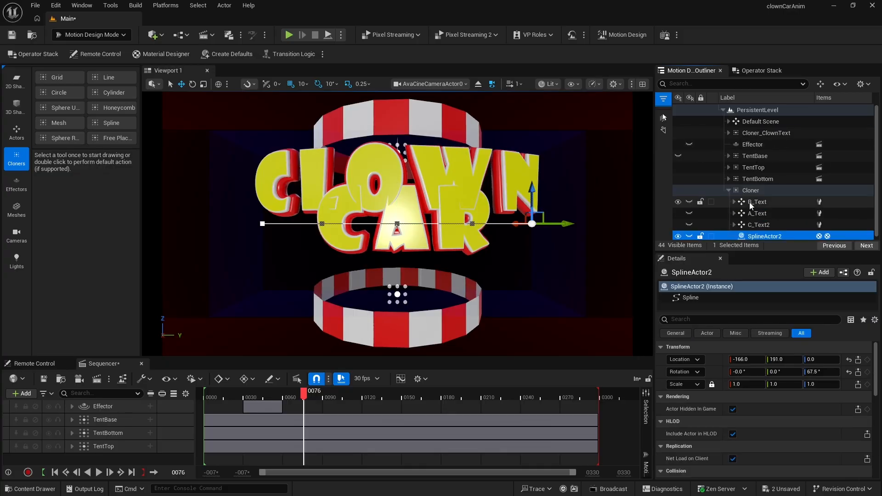
left_click(749, 190)
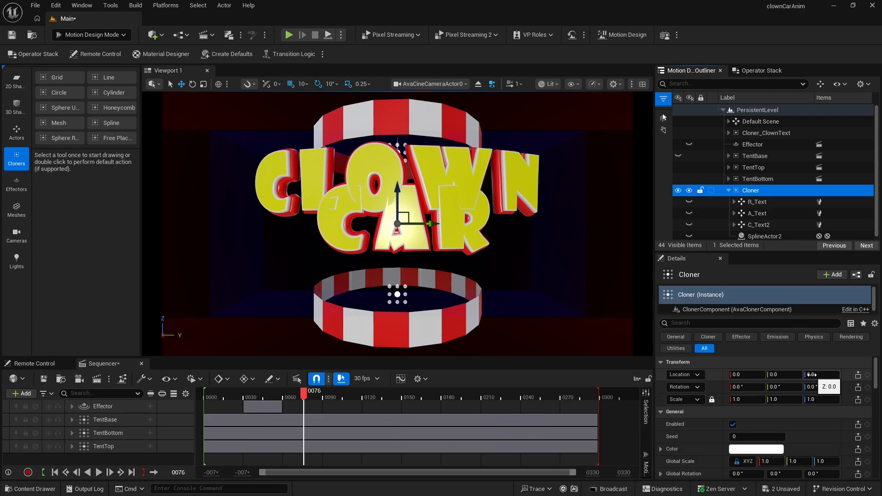
left_click_drag(812, 375, 792, 375)
- Rename the Cloner as Cloner_CatText
left_click(753, 195)
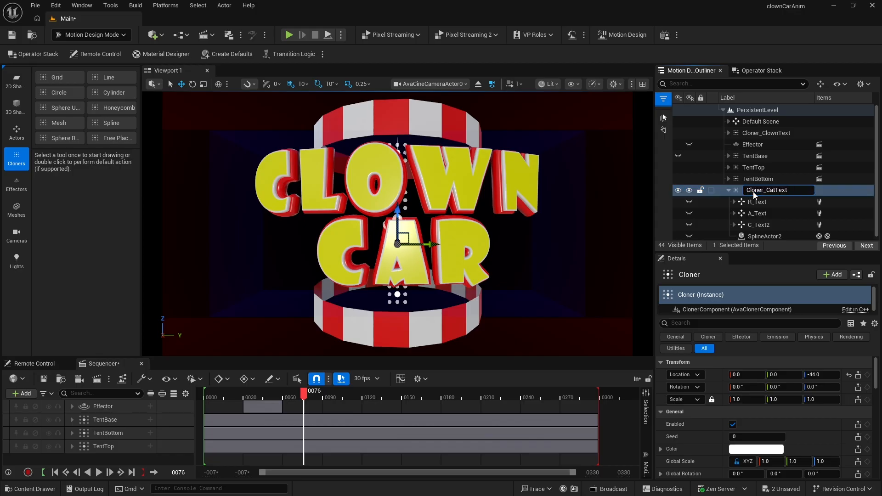
key("Return")
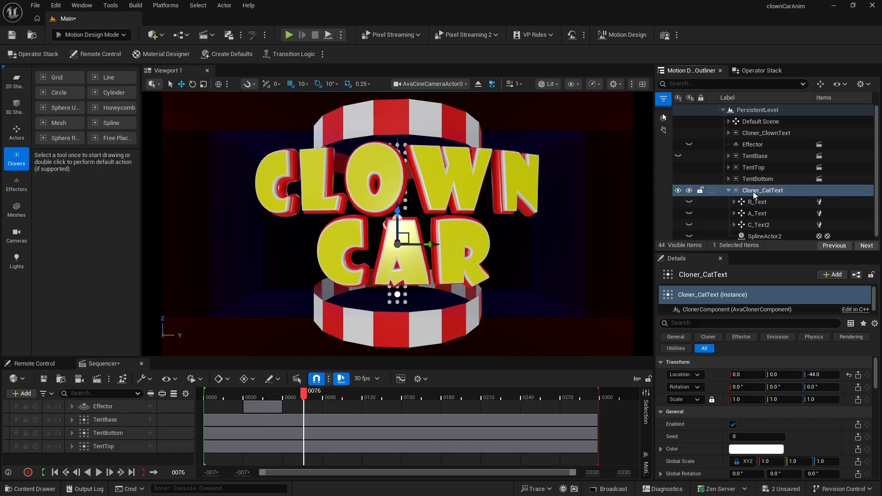
left_click(729, 190)
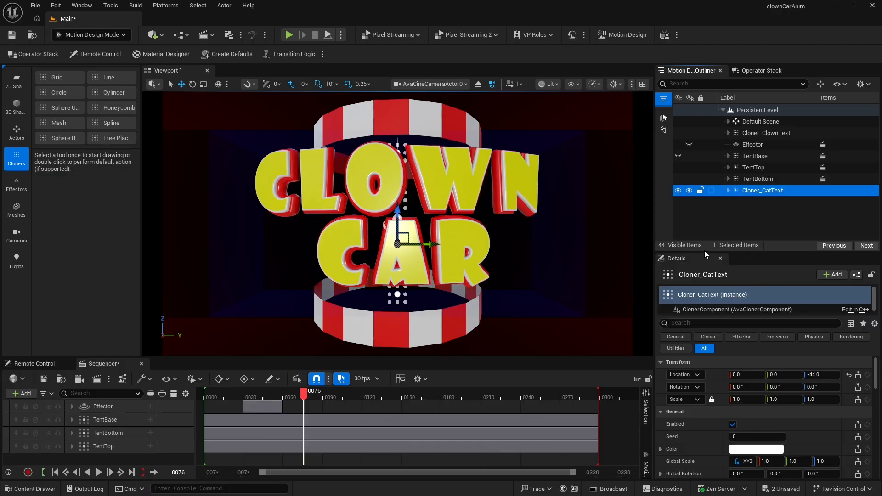
- Create a linked effector for Cloner_CatText and set its shape to Box
left_click_drag(704, 251, 705, 192)
scroll(710, 399, "down", 5)
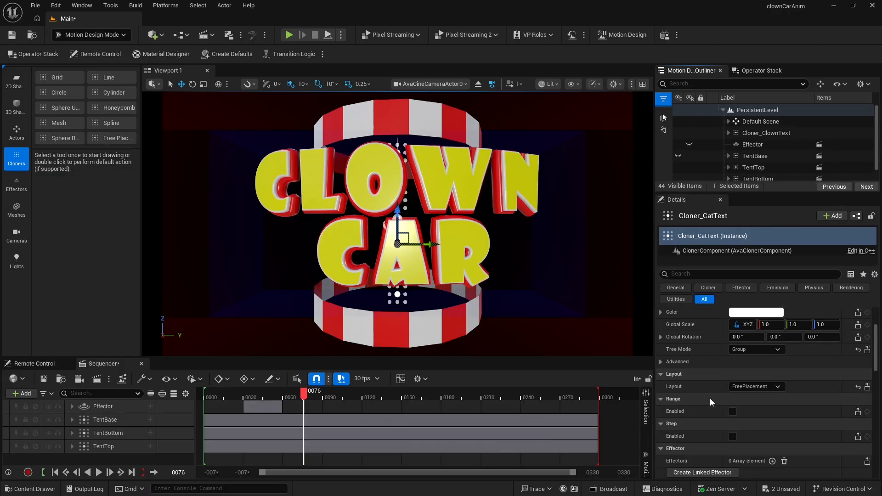
scroll(710, 398, "down", 1)
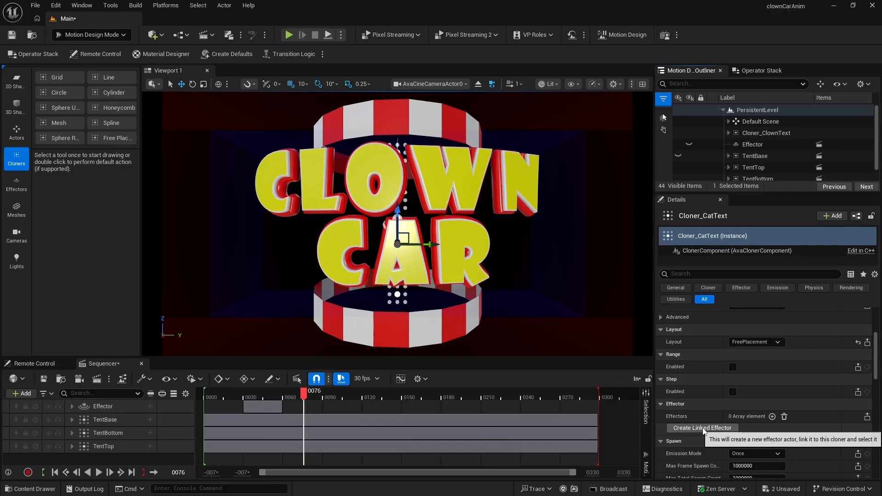
left_click(702, 428)
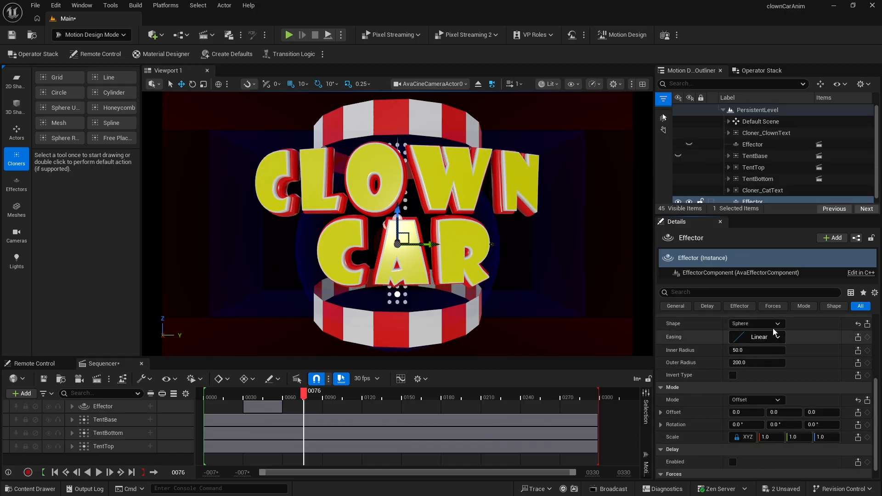
left_click(754, 323)
left_click(752, 348)
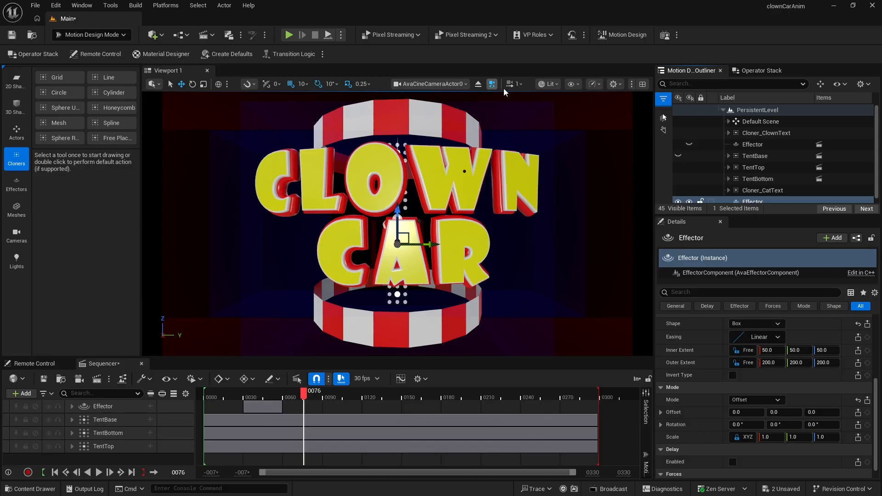
- Move the new effector over the CLOWN CAR letters in the top view
left_click(642, 83)
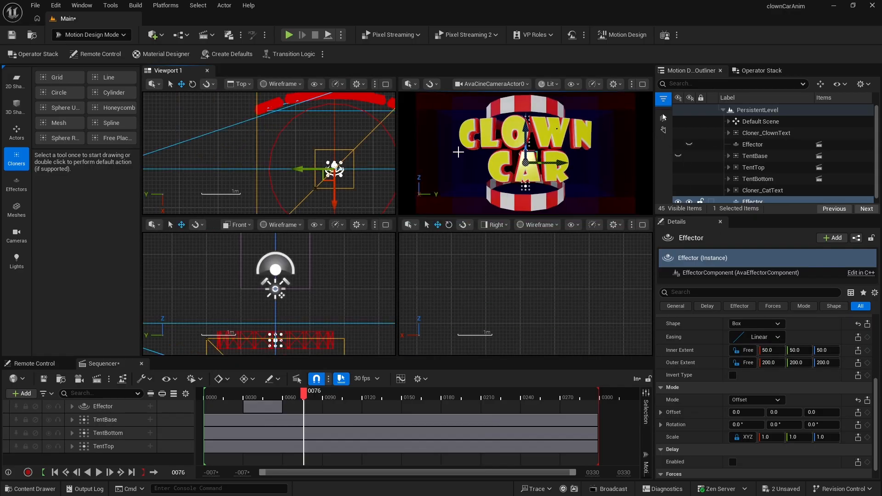
left_click(385, 84)
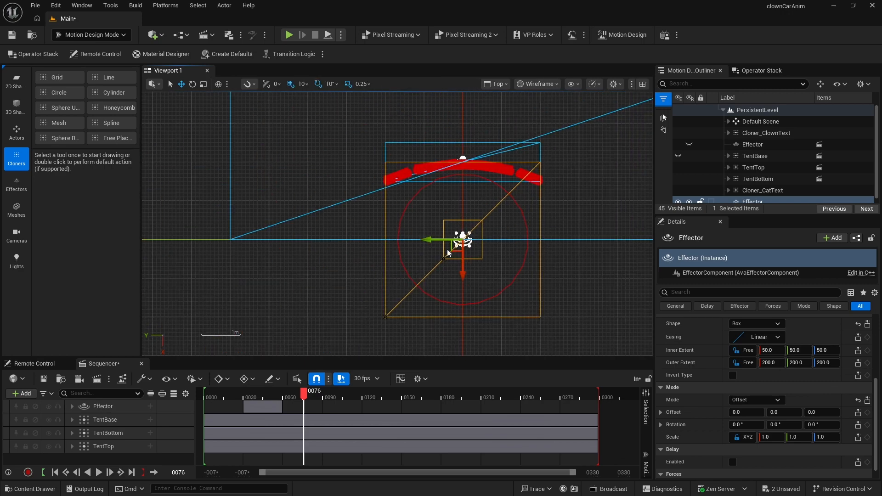
left_click_drag(465, 275, 464, 201)
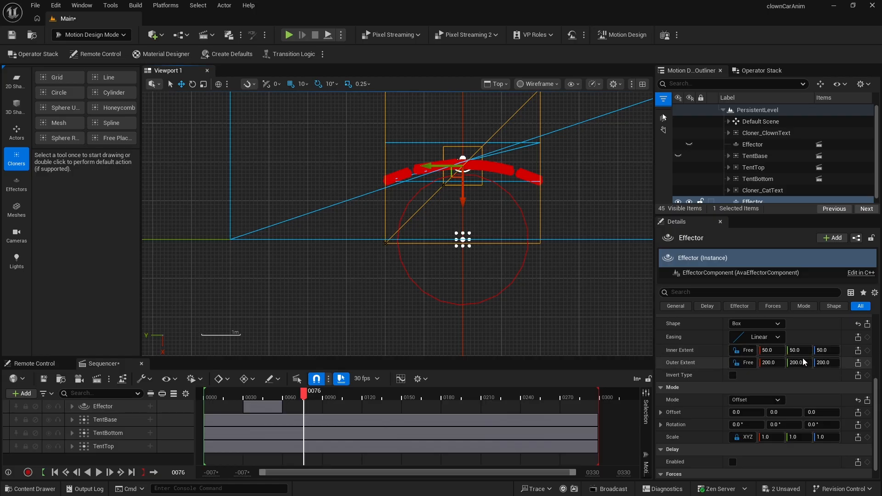
- Set the effector's inner extent Y to 150
mouse_move(799, 351)
left_mouse_down()
mouse_move(827, 350)
mouse_move(794, 350)
left_mouse_up()
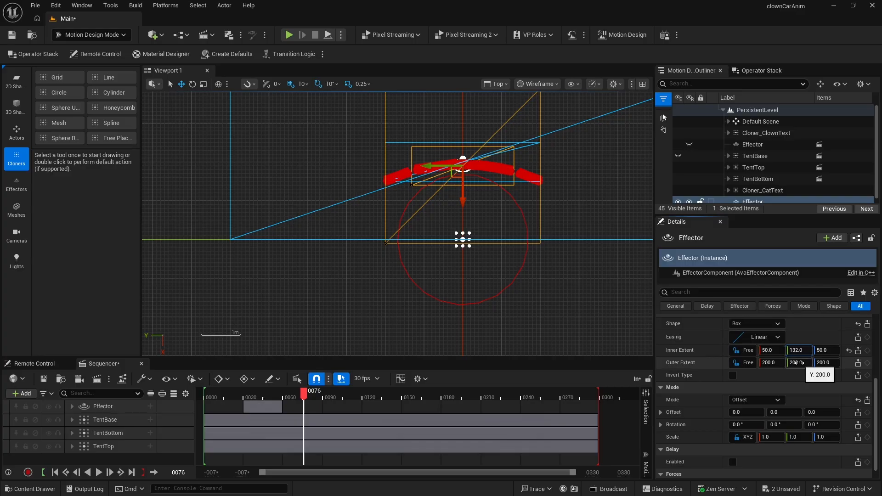
left_click(797, 363)
left_click(798, 350)
type("1")
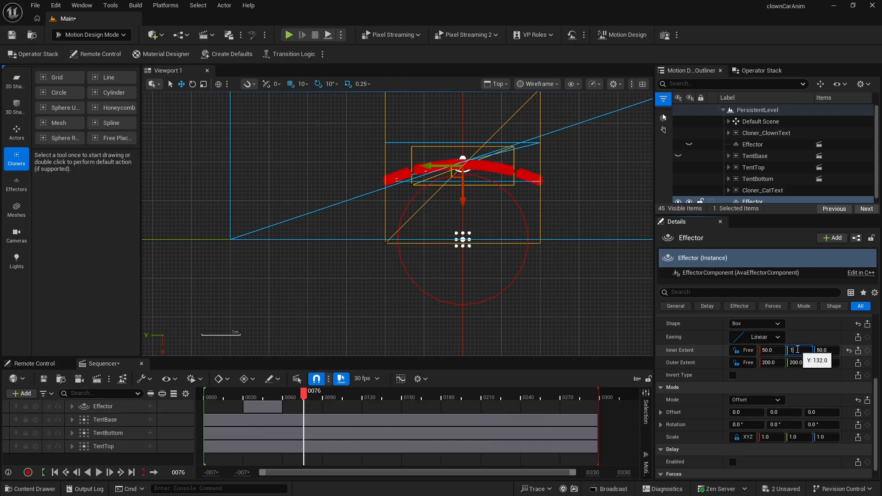
type("50")
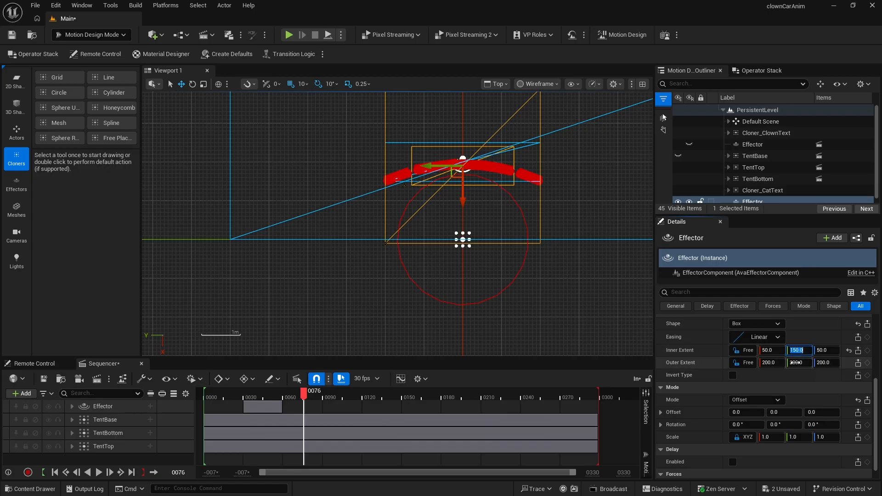
- Set the effector's outer extent Y to 300 and deselect it
left_click(797, 363)
type("300")
key("Return")
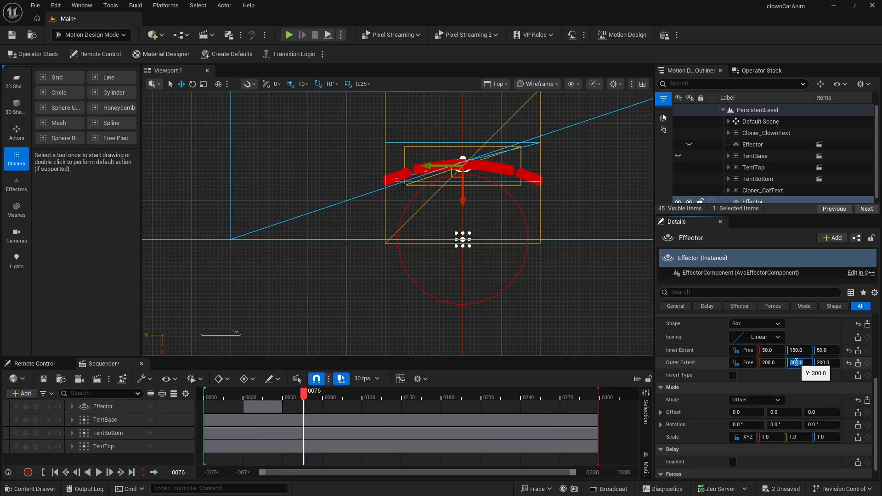
left_click(598, 278)
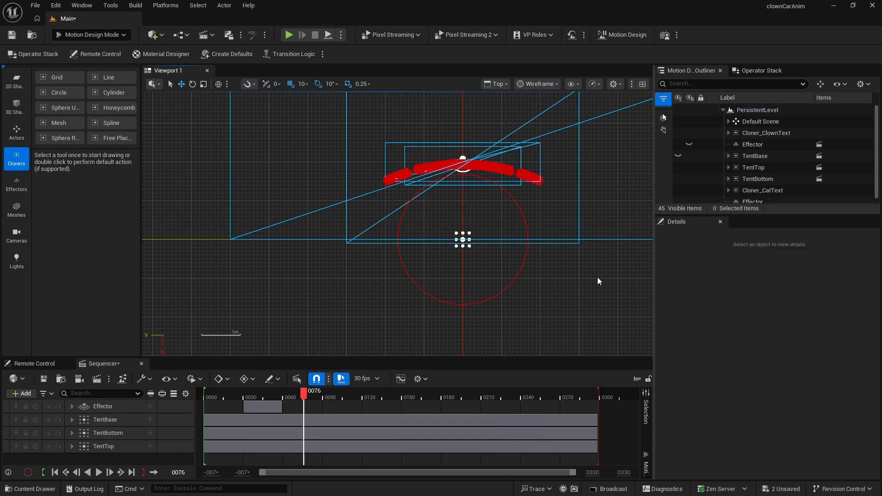
- Return to a single perspective viewport and hide the top-level Effector that drives the Cloner_ClownText letters
left_click(643, 84)
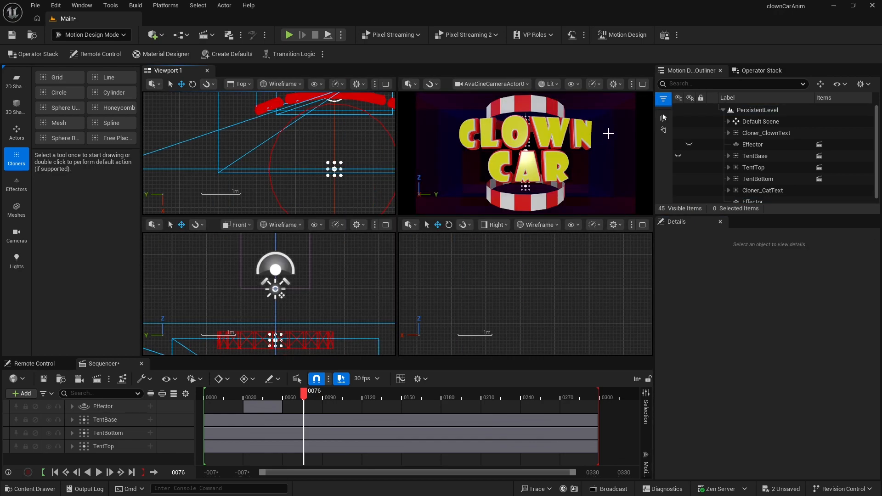
left_click(643, 85)
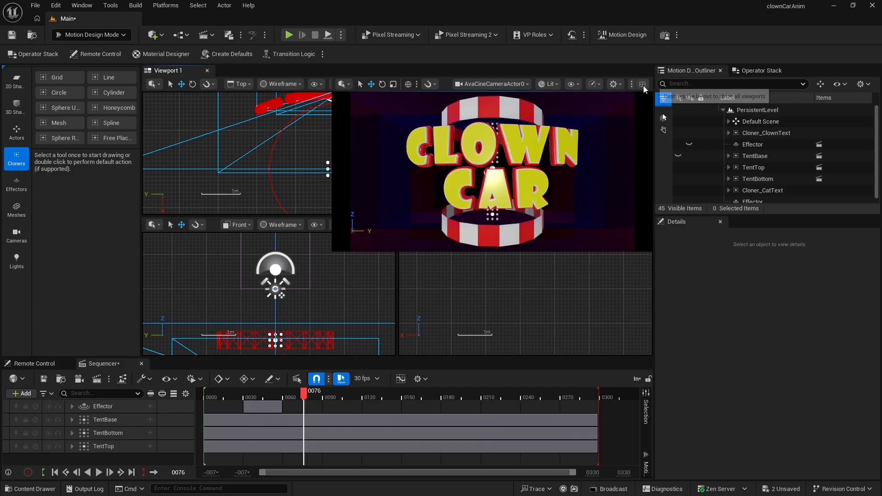
left_click(478, 85)
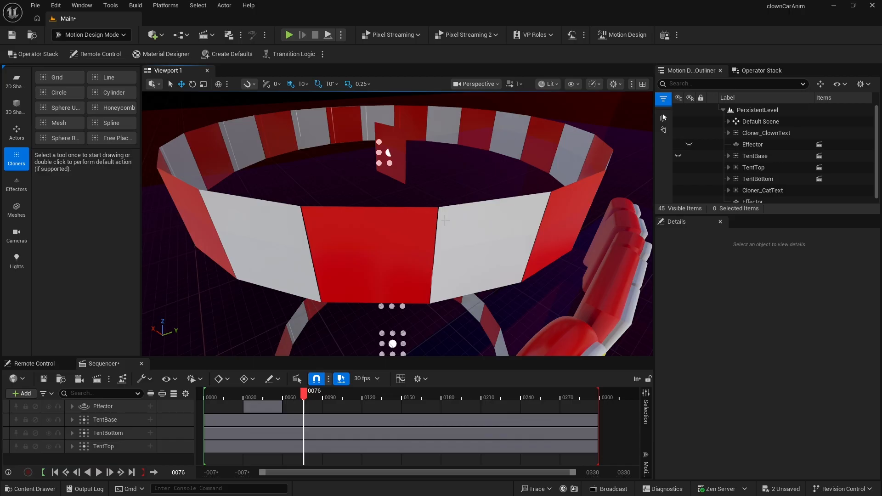
right_click_drag(447, 242, 505, 257)
right_click_drag(630, 236, 639, 233)
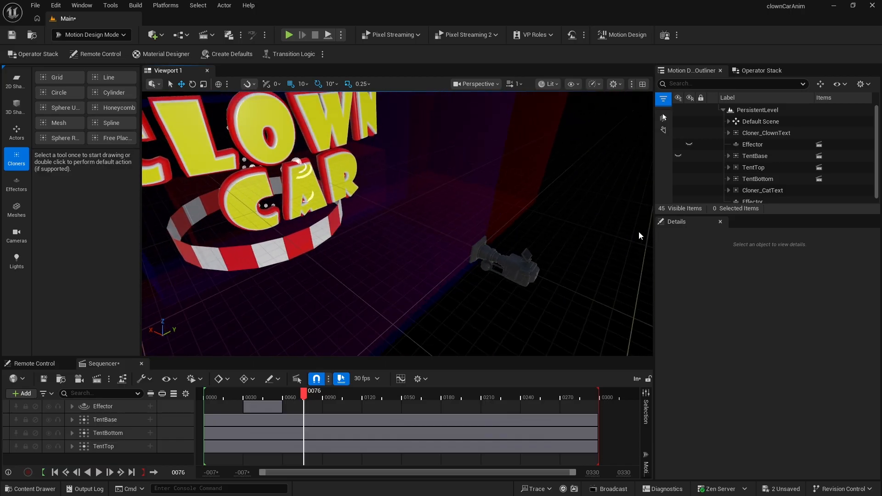
scroll(750, 182, "down", 1)
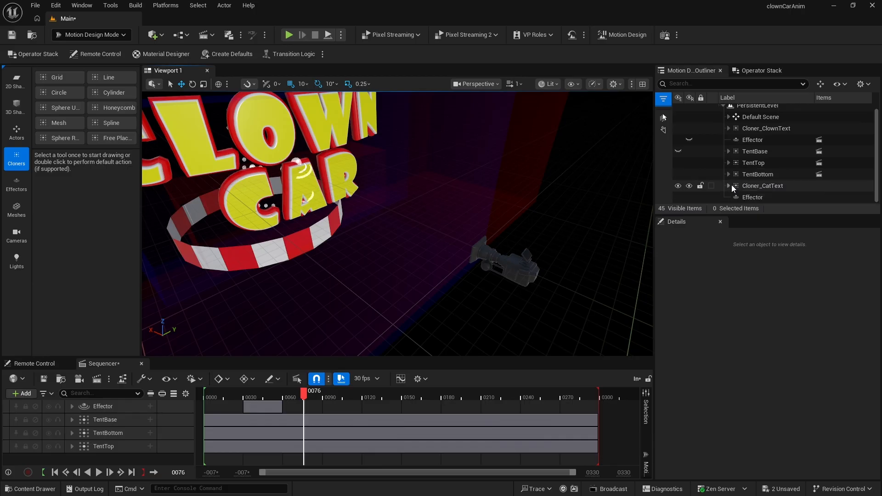
left_click(729, 128)
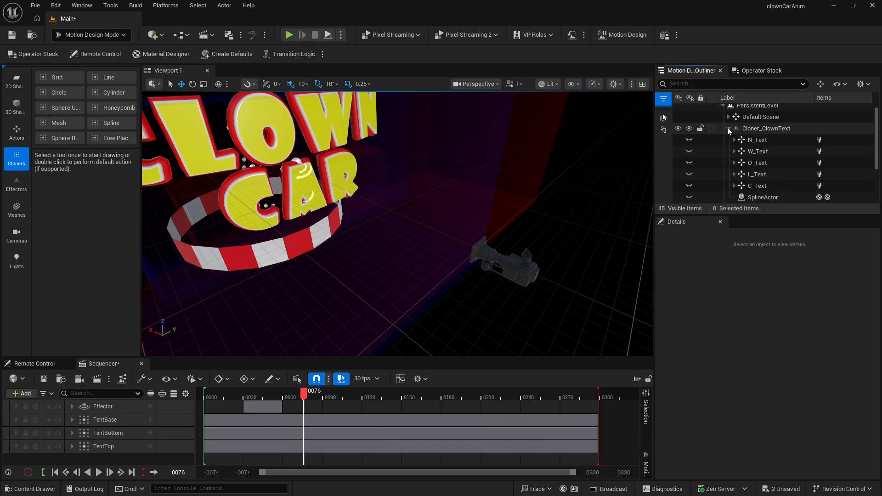
scroll(728, 179, "down", 2)
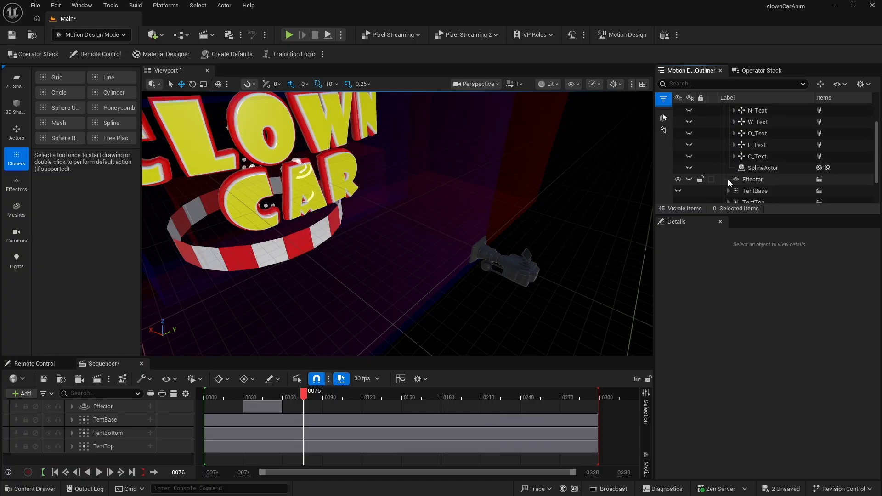
left_click(678, 179)
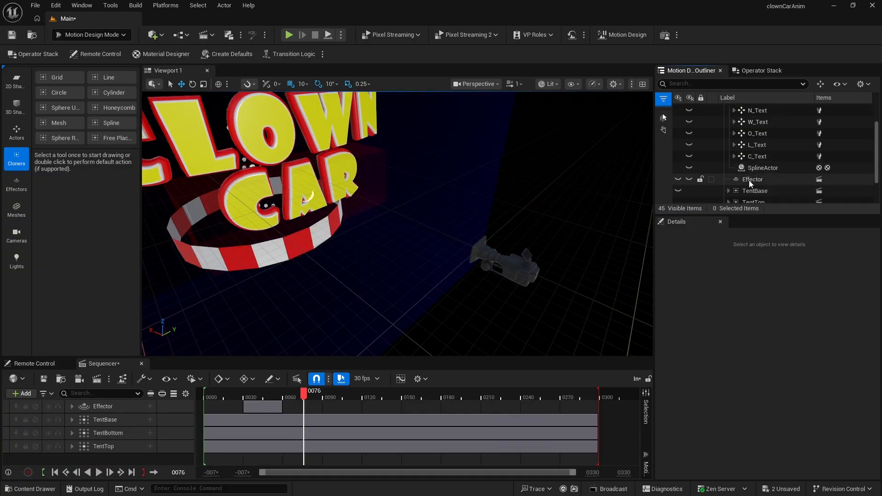
- Select the Cloner_CatText effector and raise it so its Z location is -34
scroll(680, 182, "up", 2)
middle_click_drag(461, 192, 471, 224)
right_click_drag(419, 195, 365, 154)
middle_click_drag(418, 202, 453, 251)
right_click_drag(447, 216, 372, 195)
right_click_drag(525, 248, 523, 241)
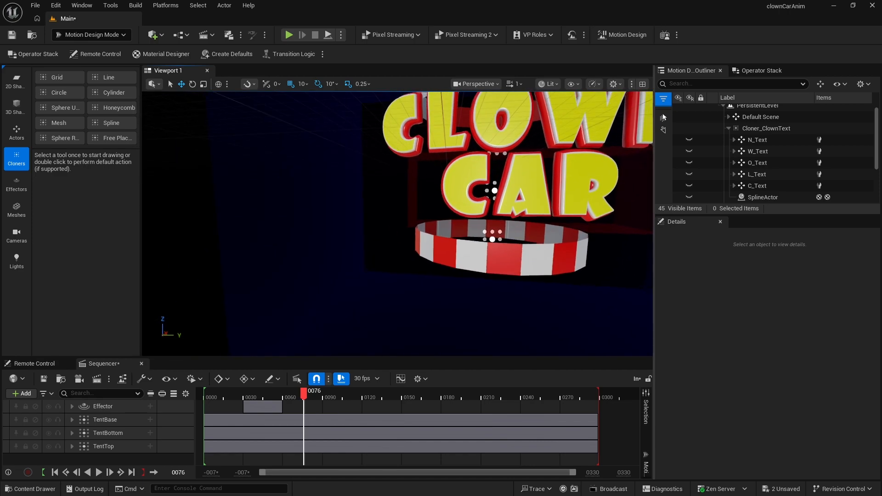
middle_click_drag(525, 249, 533, 235)
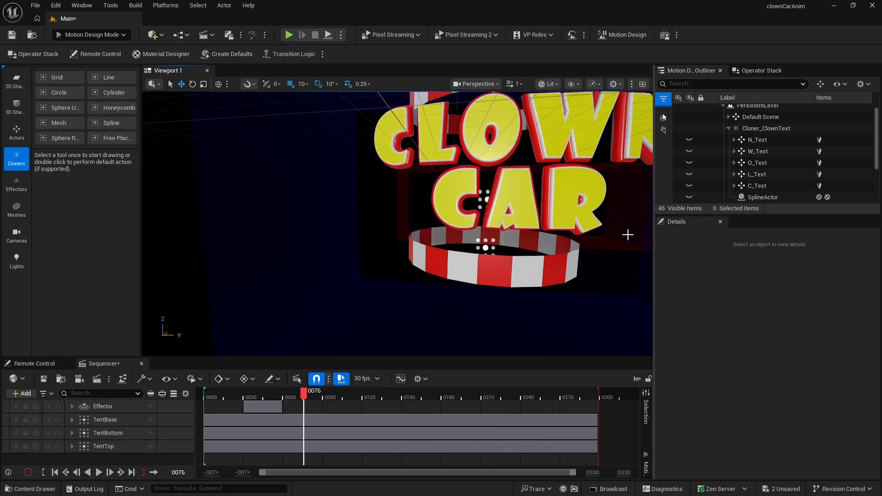
scroll(763, 193, "down", 5)
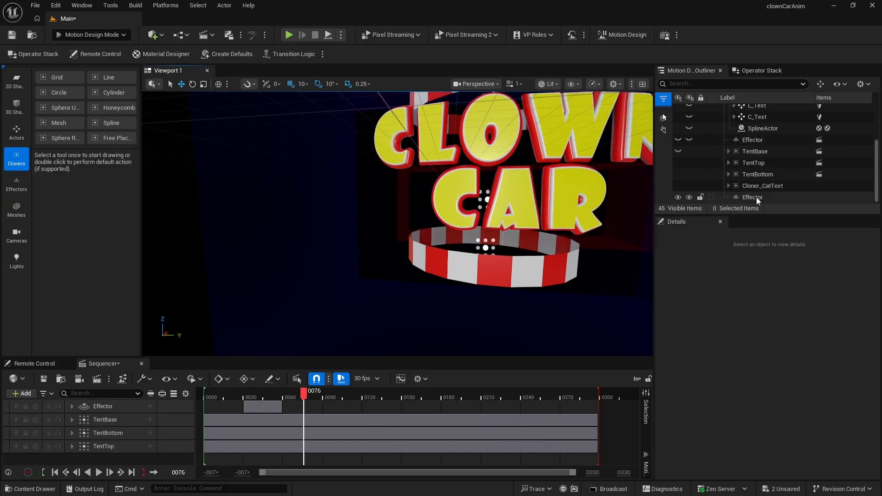
left_click(746, 197)
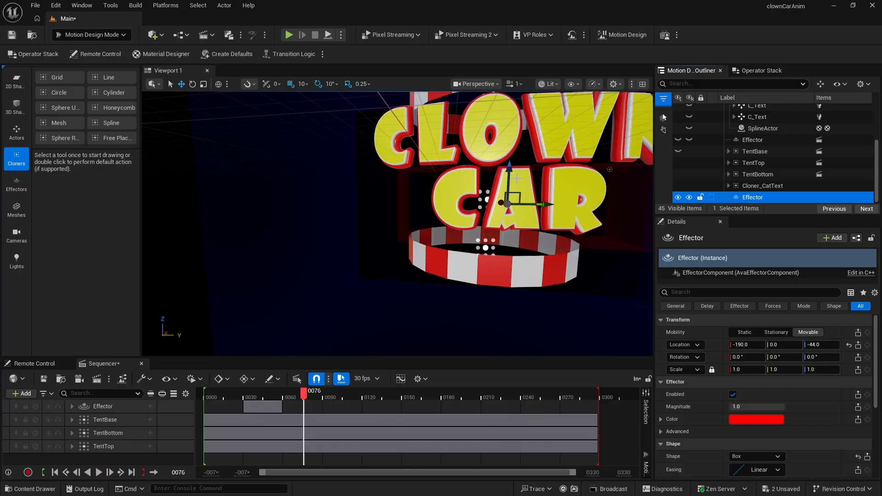
left_click_drag(510, 170, 510, 164)
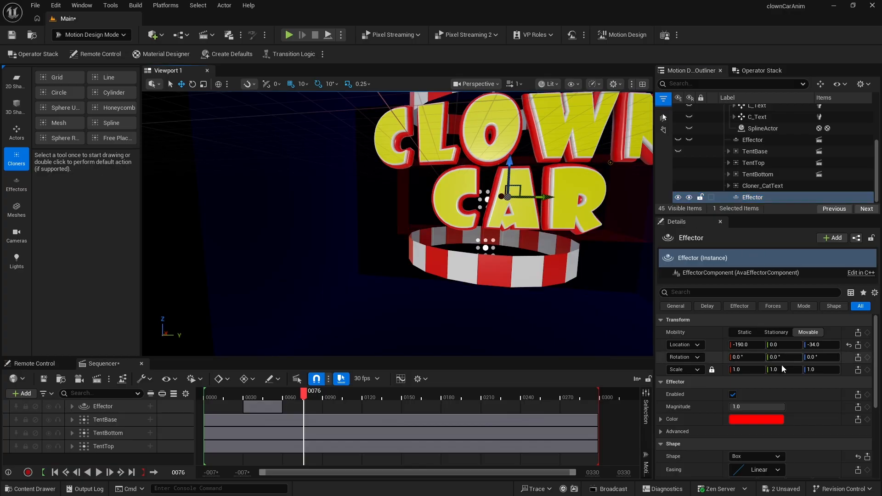
left_click(757, 197)
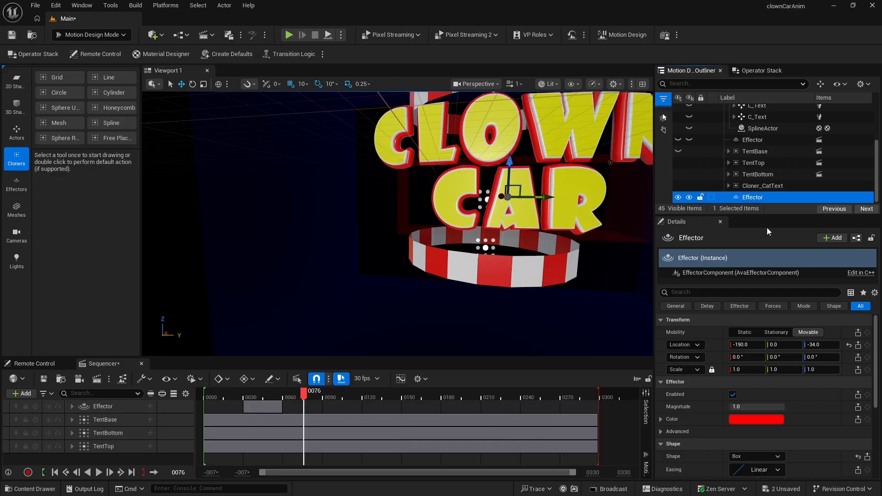
- Set the effector's inner extent Y to 125
scroll(751, 431, "down", 3)
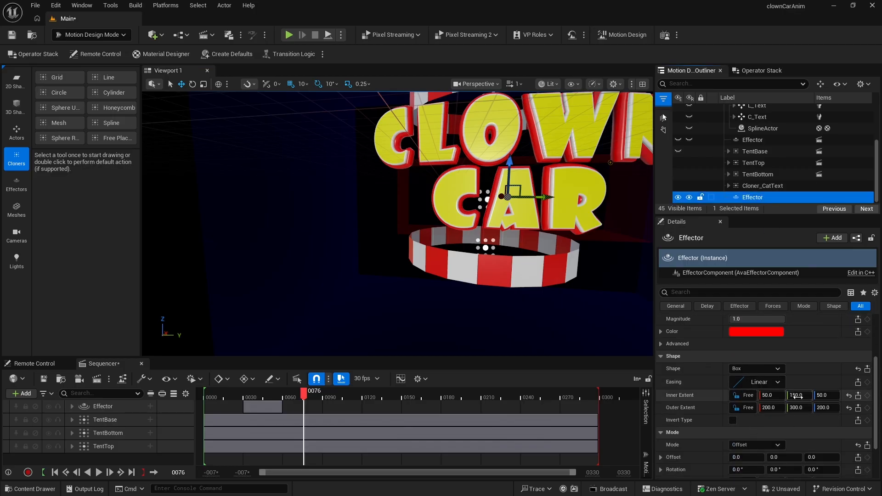
left_click(798, 396)
type("125")
key("Return")
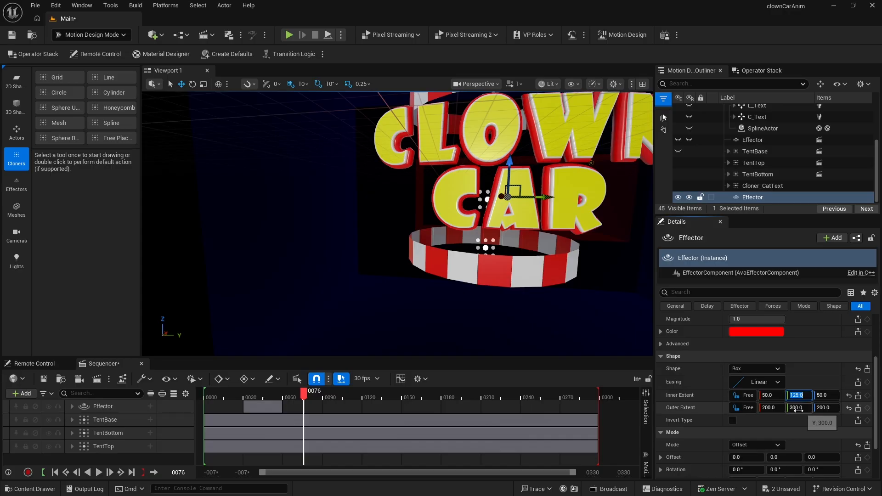
- Set the effector's uniform scale in Mode to 0
scroll(753, 433, "down", 2)
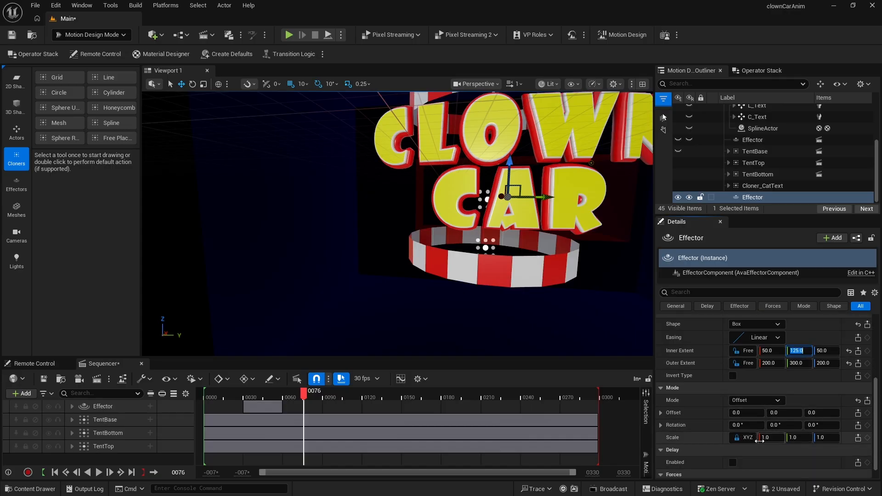
left_click(770, 438)
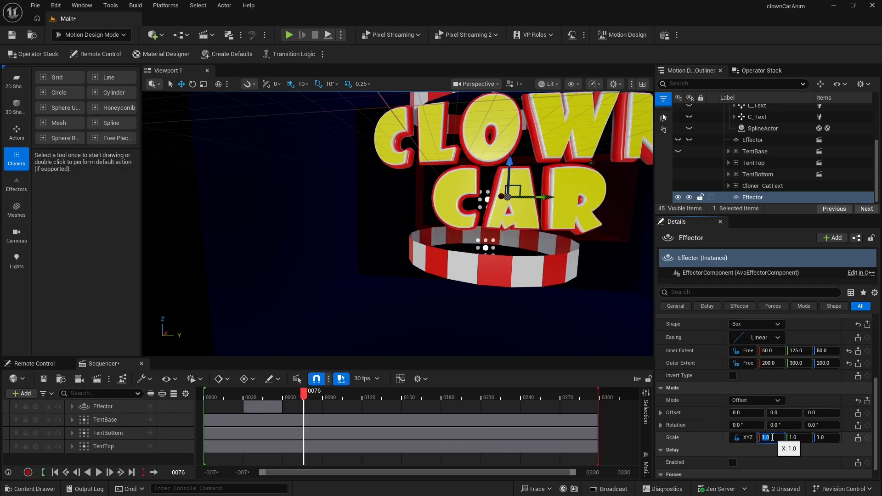
type("0")
key("Return")
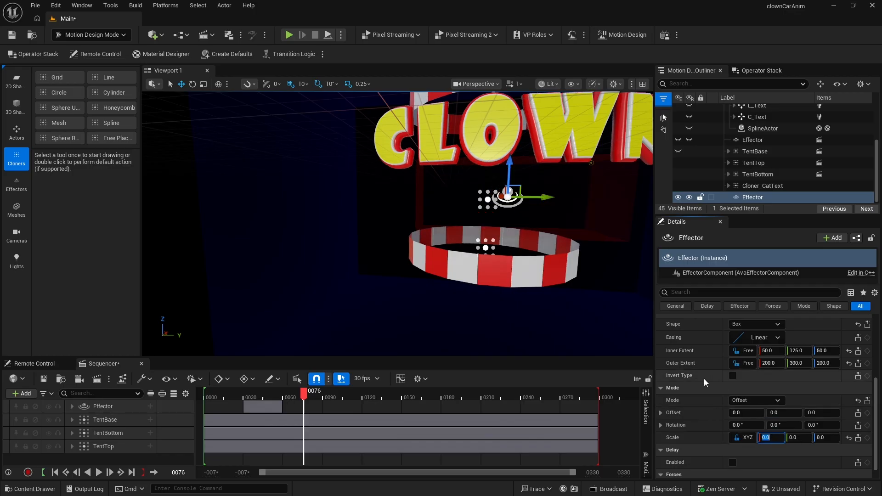
- Enable Invert Type and set the effector's easing to Out Back
left_click(733, 375)
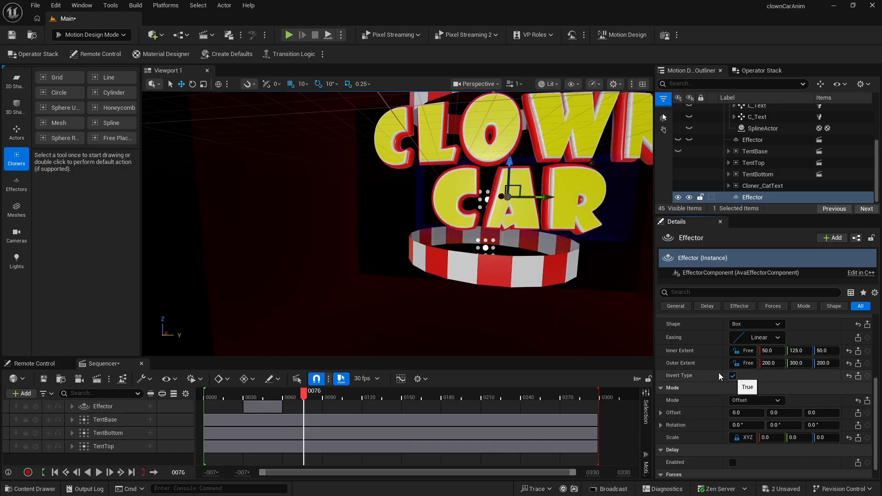
left_click(756, 339)
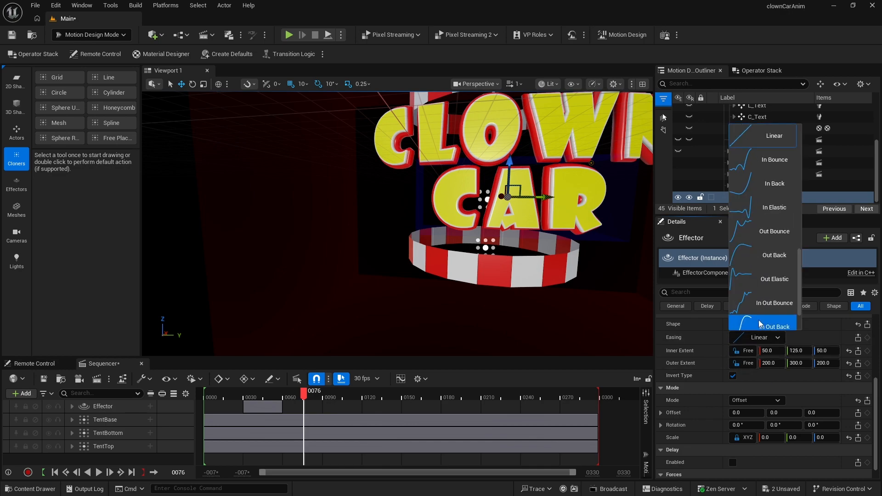
left_click(765, 255)
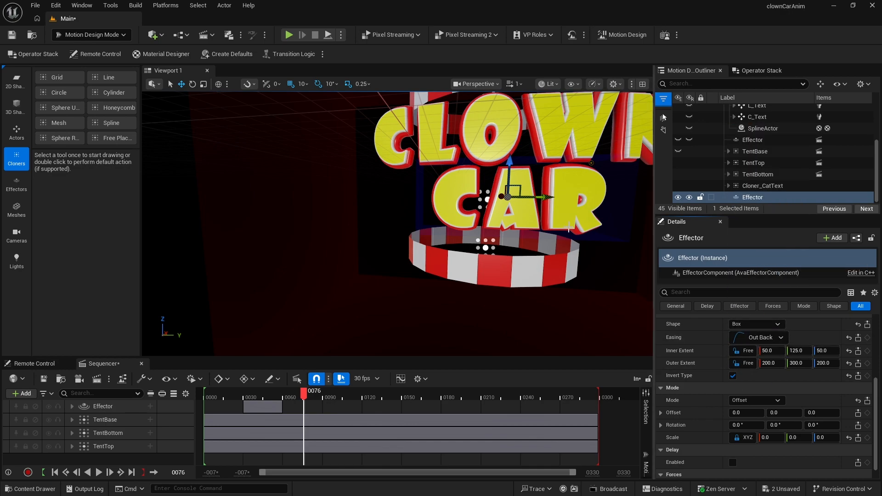
- Slide the effector's Y location to -378 so it sits beside the letters
scroll(774, 387, "up", 5)
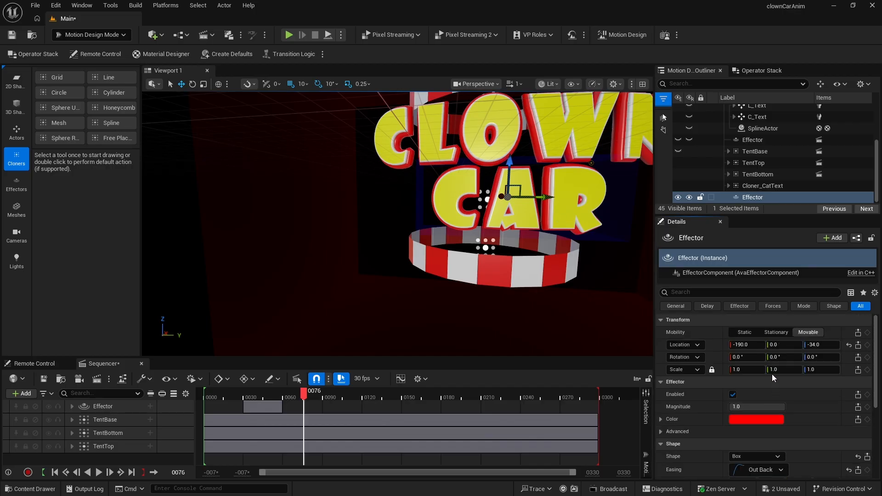
left_click_drag(779, 348, 733, 348)
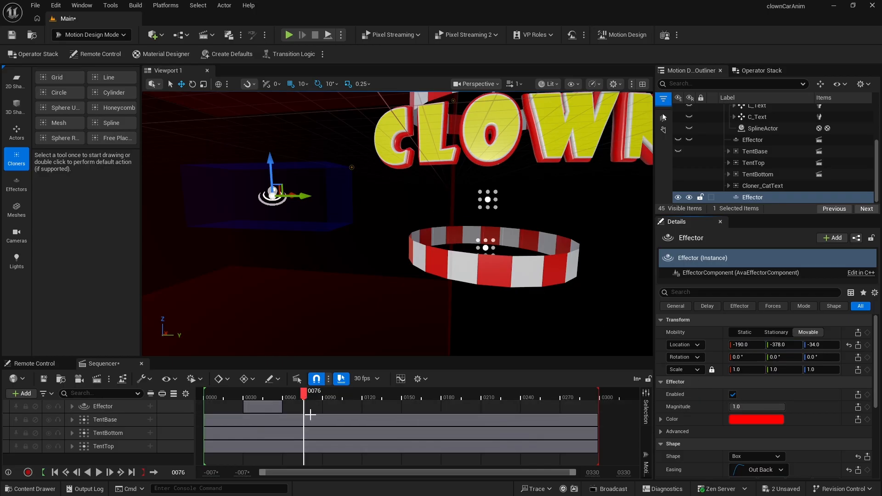
- Keyframe the effector's location at frame 75
left_click_drag(305, 394, 304, 395)
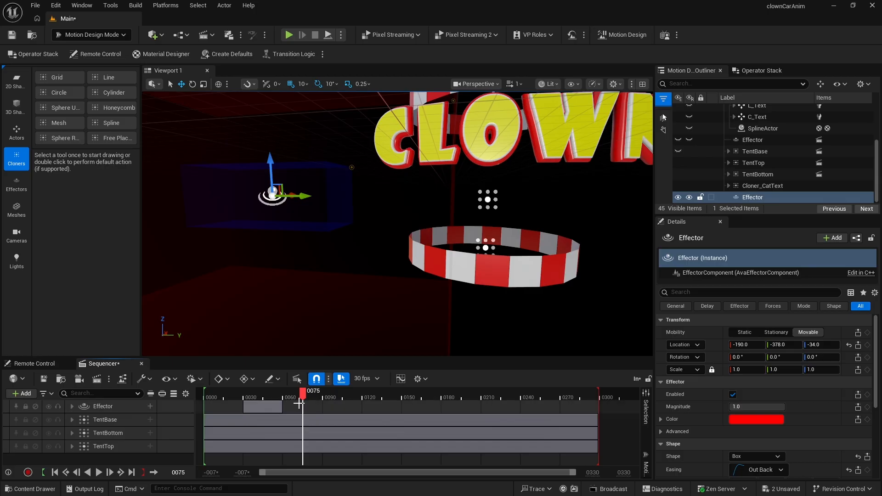
left_click(868, 345)
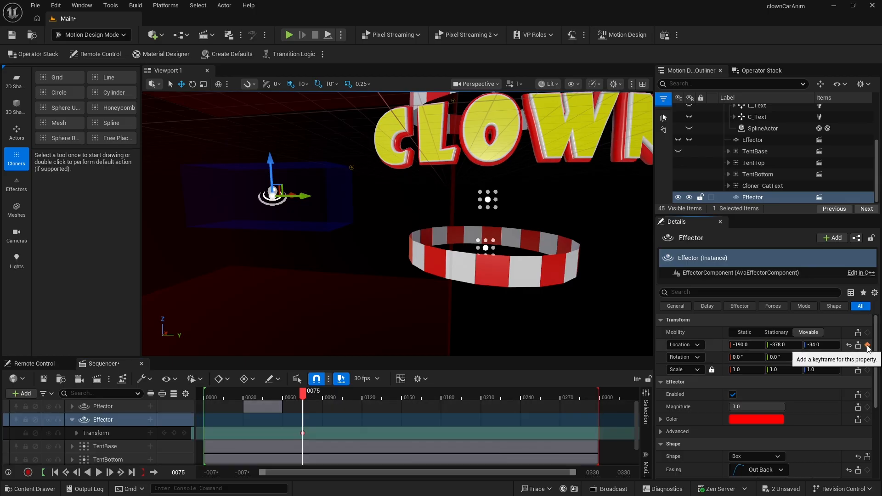
- At frame 105, set the effector's Y location to 0 and keyframe the location
left_click_drag(304, 394, 345, 398)
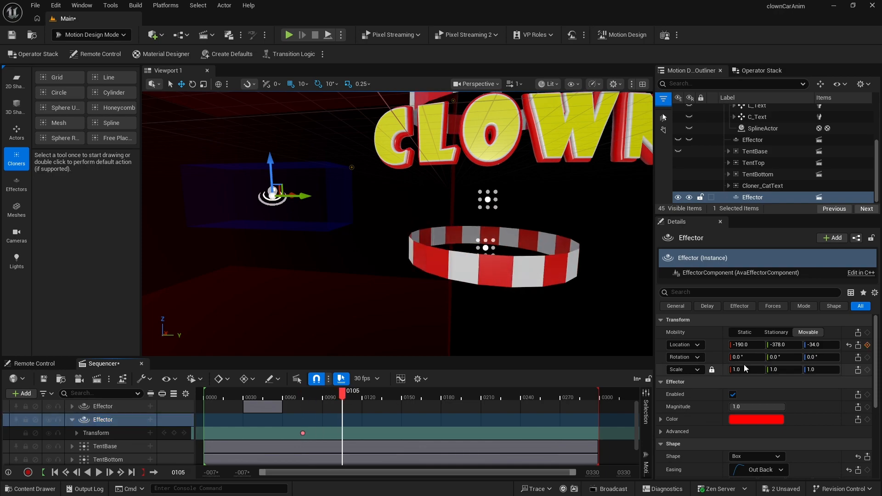
left_click(785, 347)
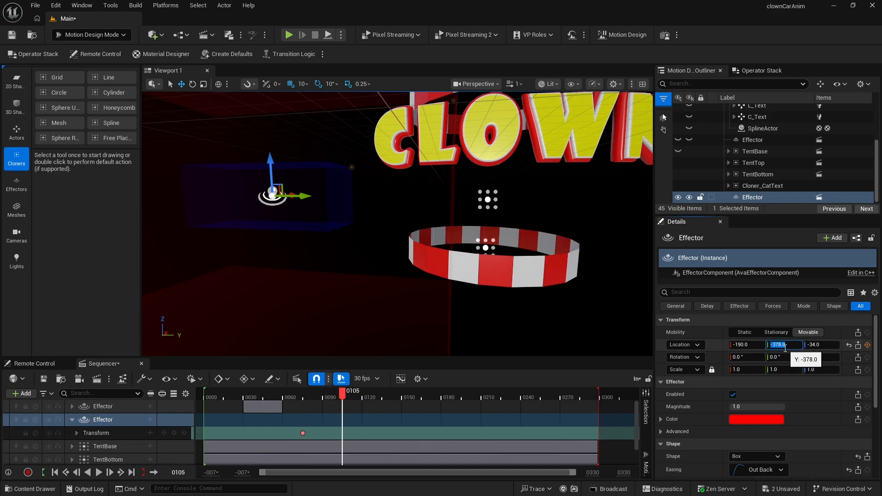
type("0")
key("Return")
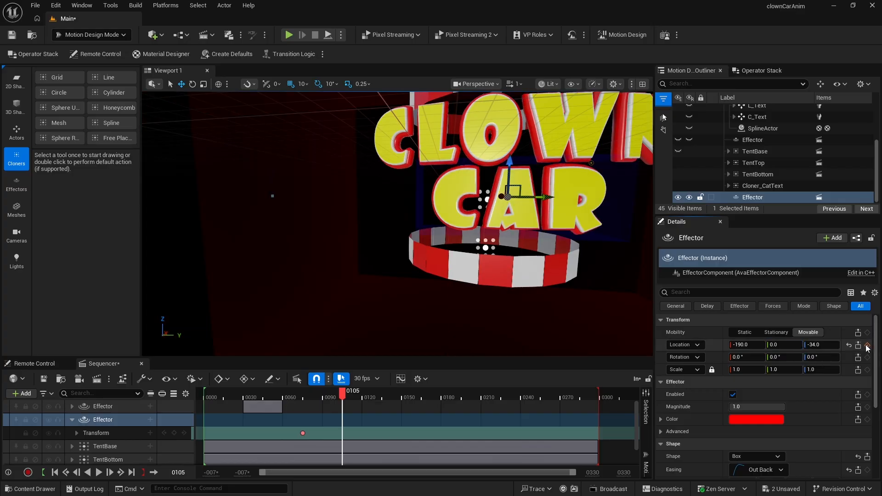
left_click(868, 345)
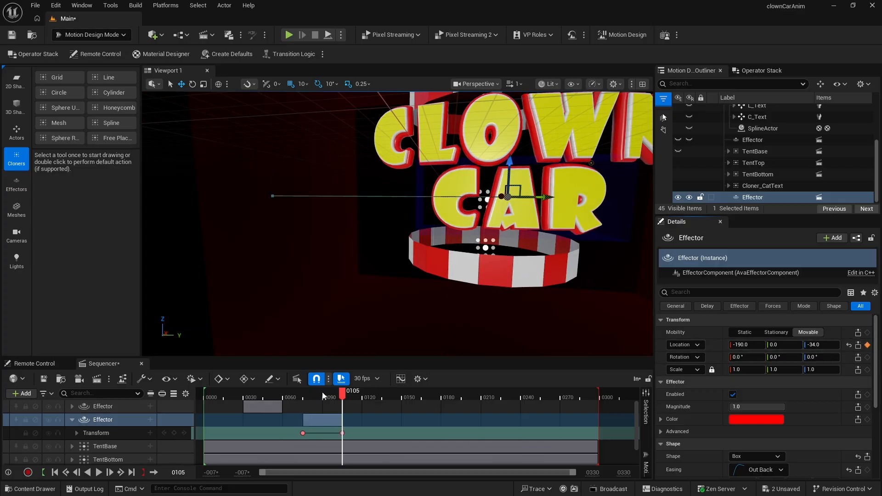
- Play back the effector reveal animation from frame 73
left_click(301, 394)
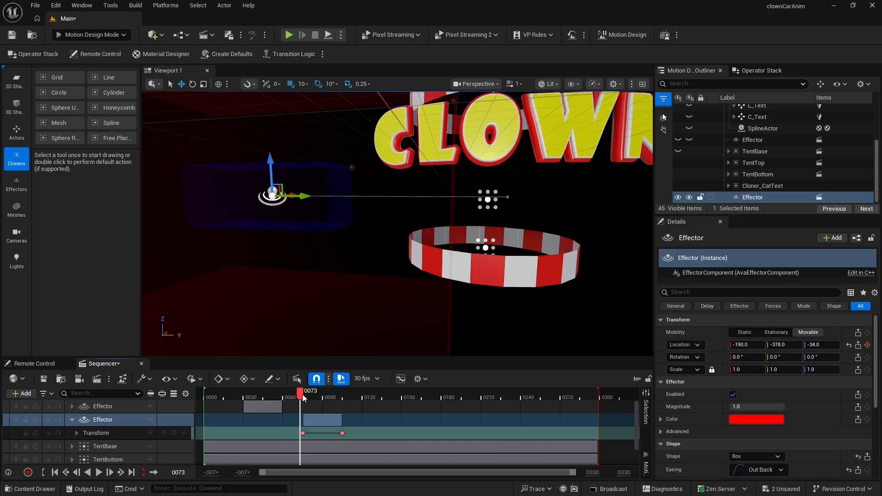
key("space")
key("space")
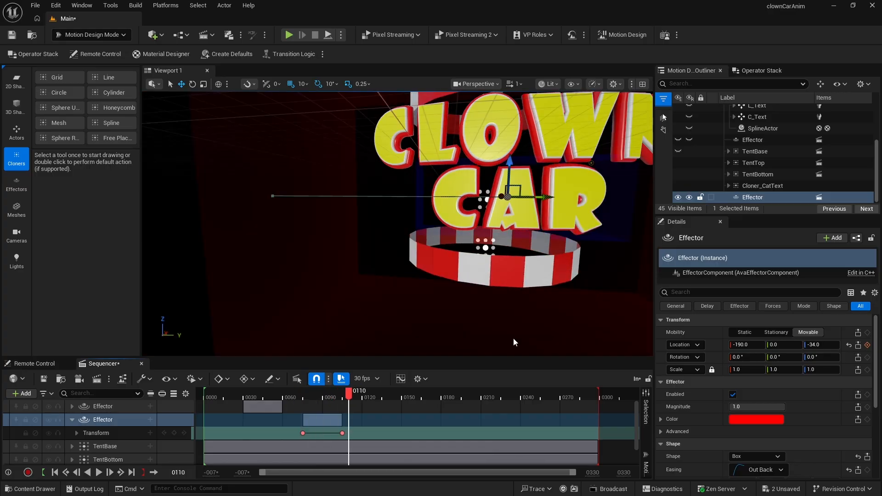
- Switch the viewport to look through AvaCineCameraActor0 and toggle visibility of the effector and tent items in the outliner
left_click(470, 84)
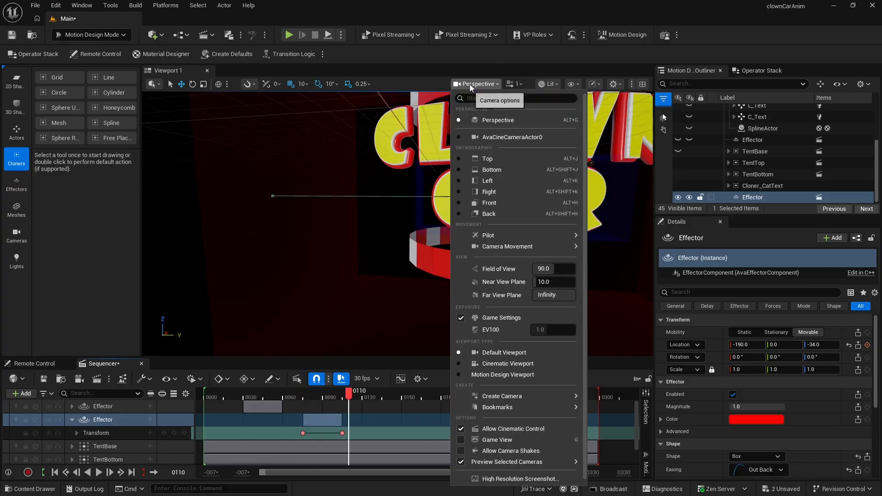
left_click(486, 137)
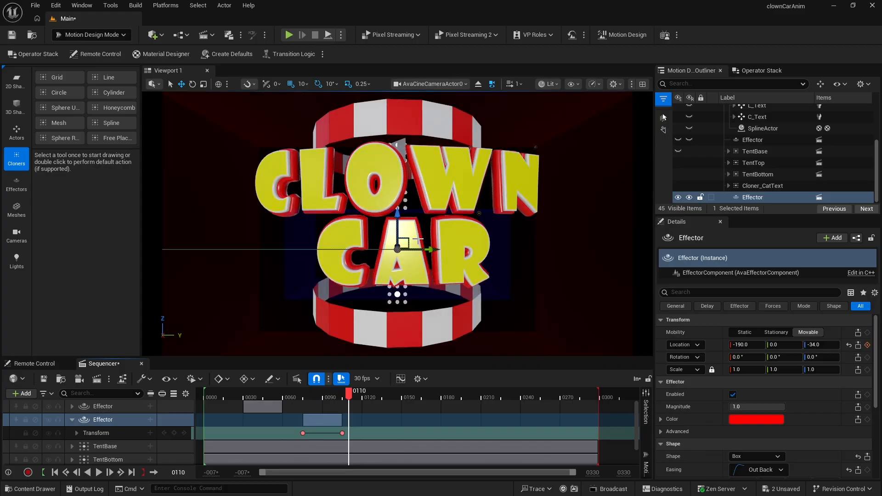
left_click(678, 197)
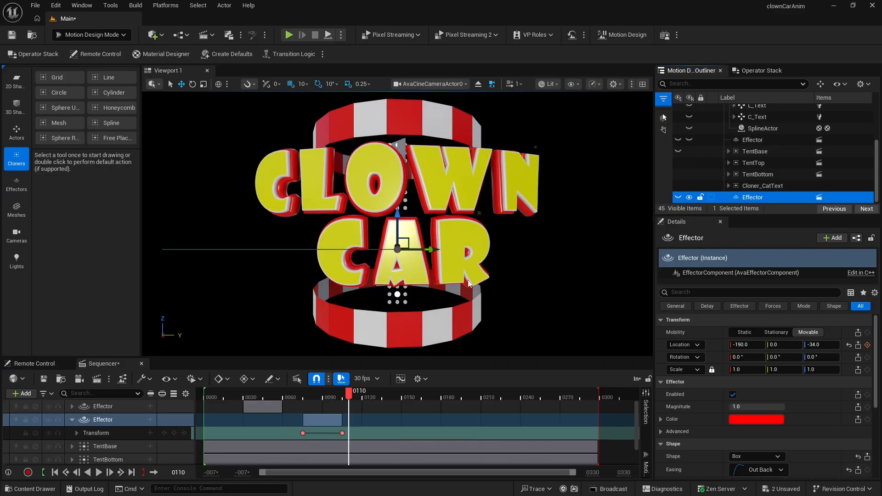
left_click(678, 154)
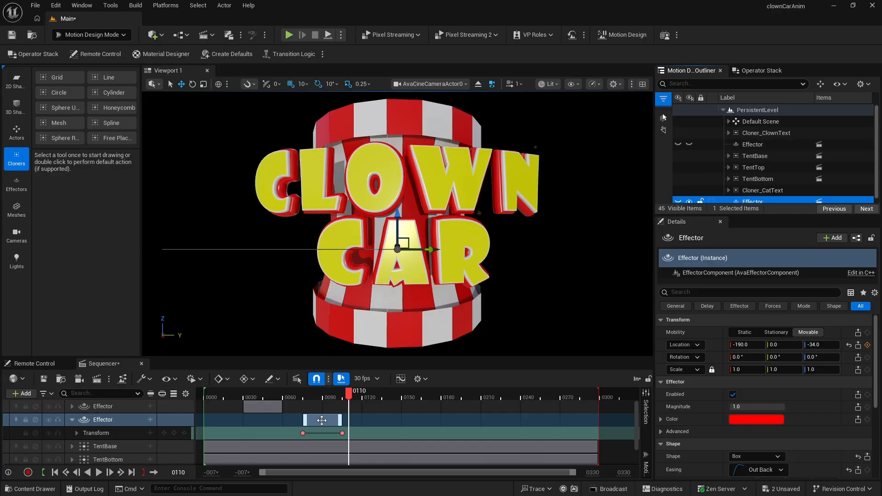
- Shift the effector's animation section earlier in the timeline and play back the reveal to check timing
left_click_drag(318, 421, 290, 425)
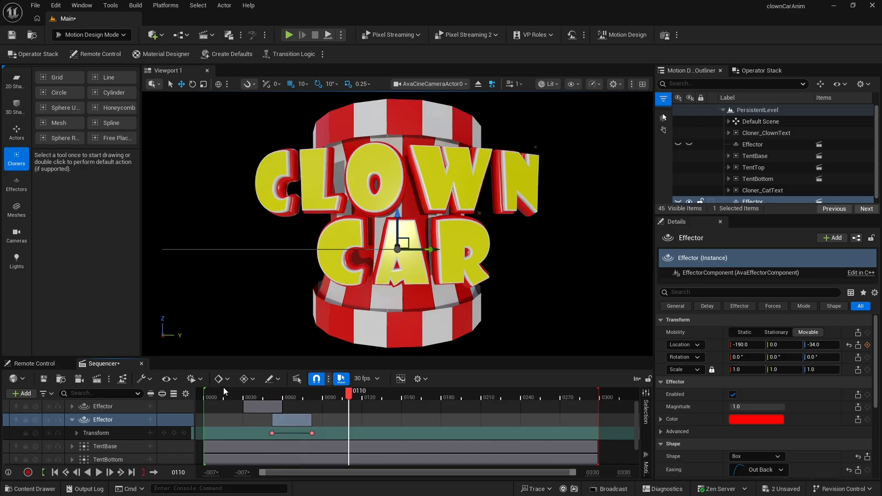
left_click(226, 393)
key("space")
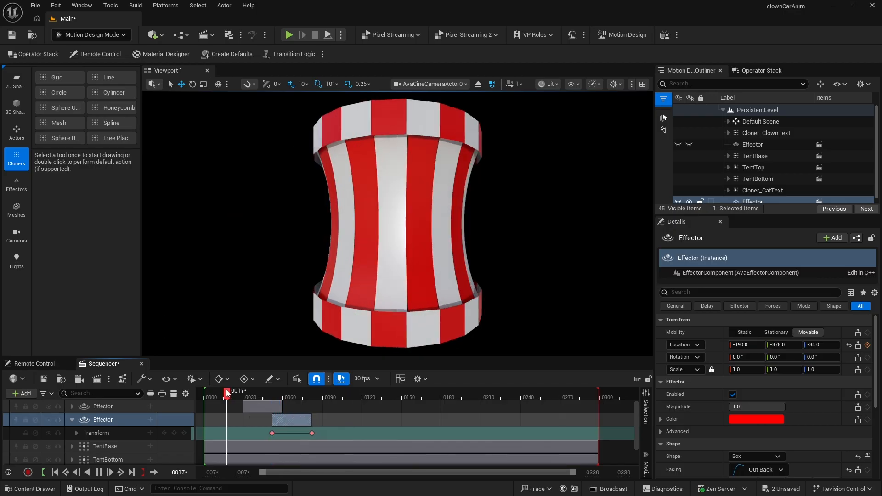
key("space")
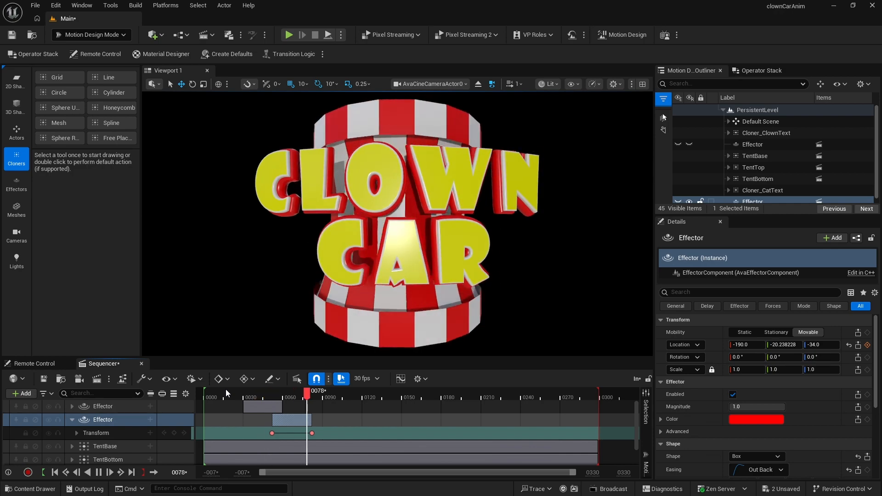
- Nudge the effector section slightly earlier several times, replaying the reveal from the start after each move
left_click_drag(294, 421, 286, 426)
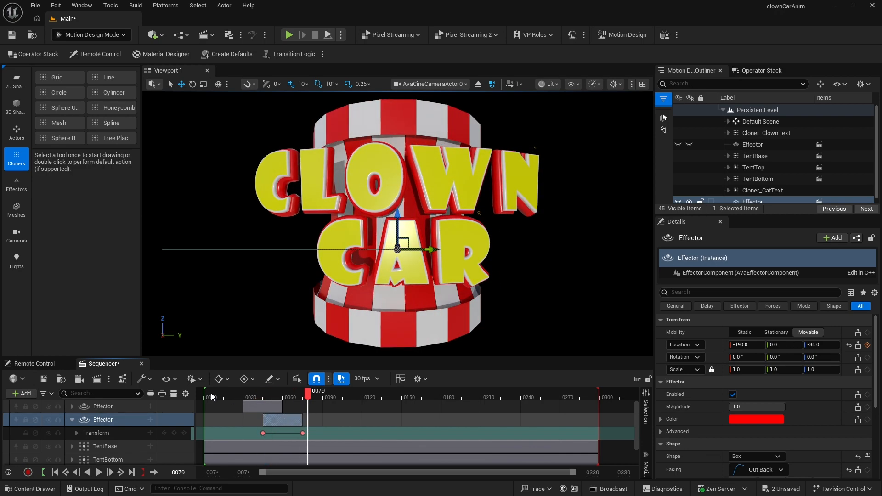
left_click(211, 396)
key("space")
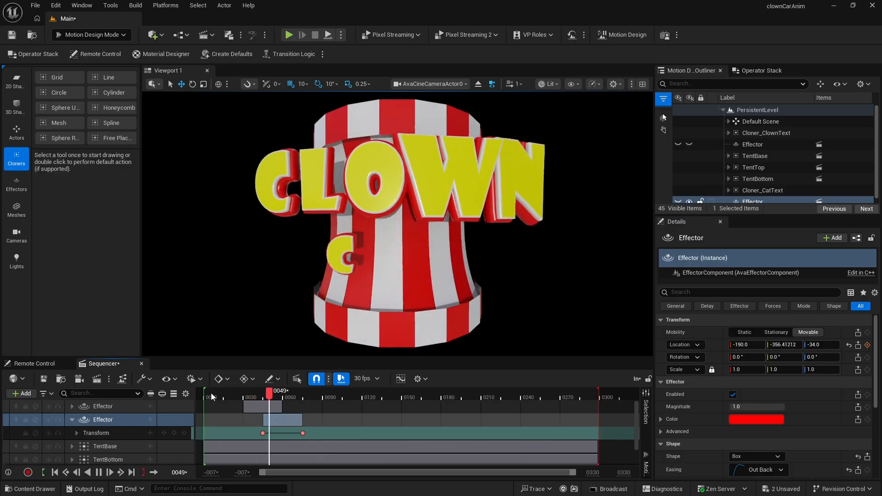
key("space")
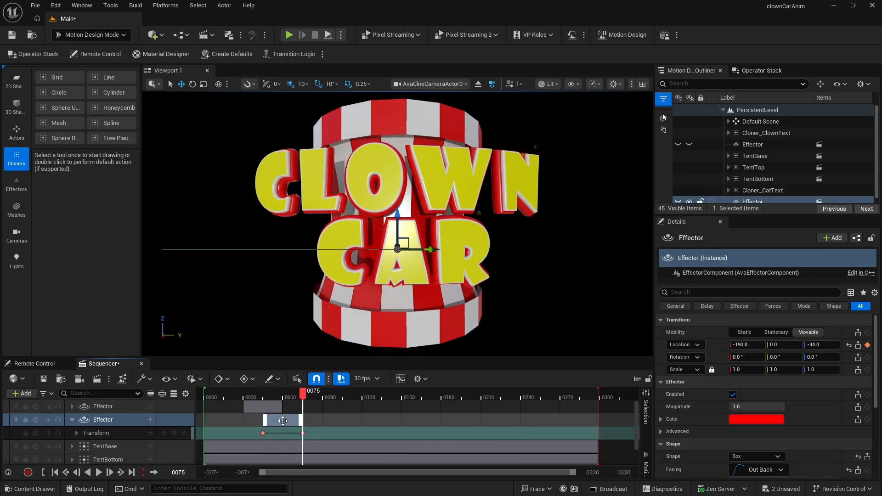
left_click_drag(282, 422, 279, 422)
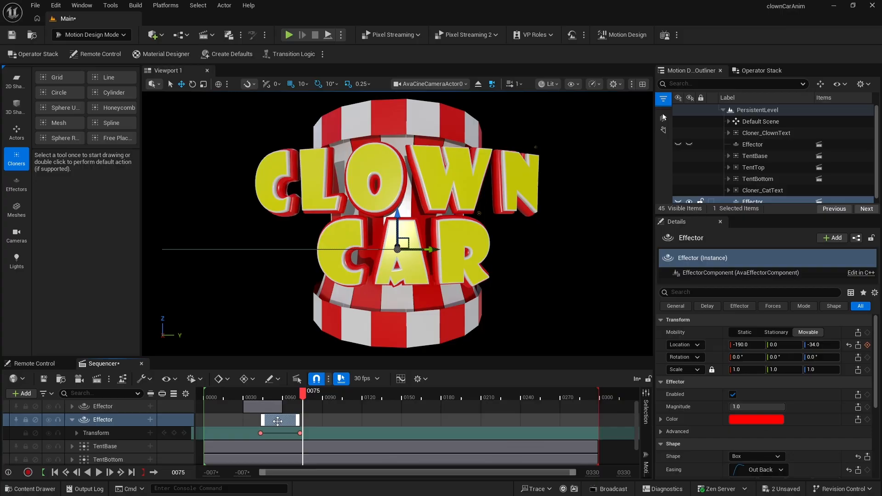
left_click(221, 398)
key("space")
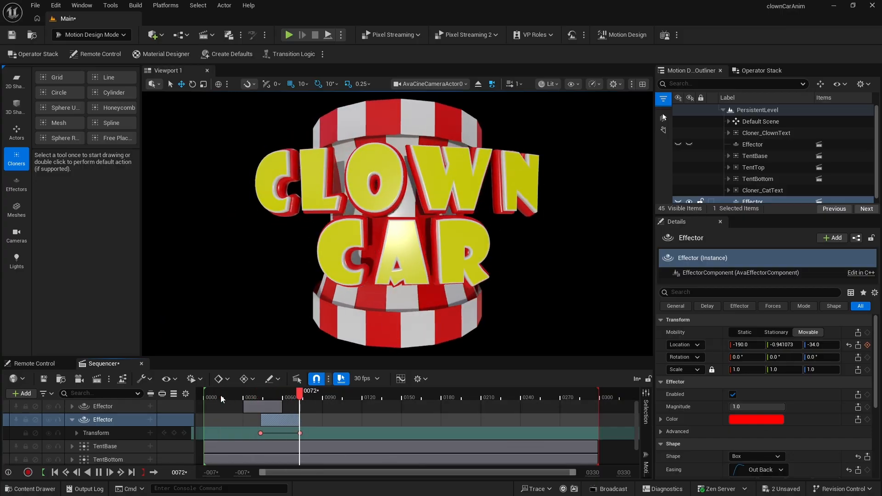
key("space")
left_click_drag(277, 422, 275, 423)
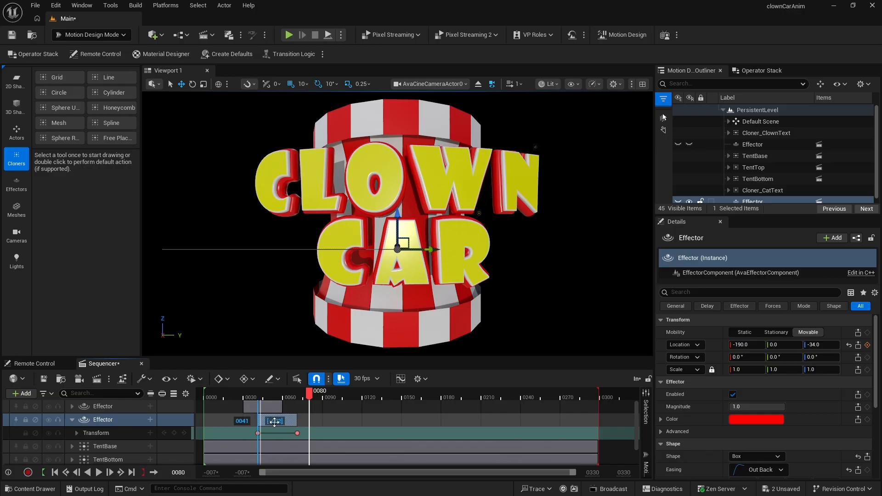
left_click(227, 398)
key("space")
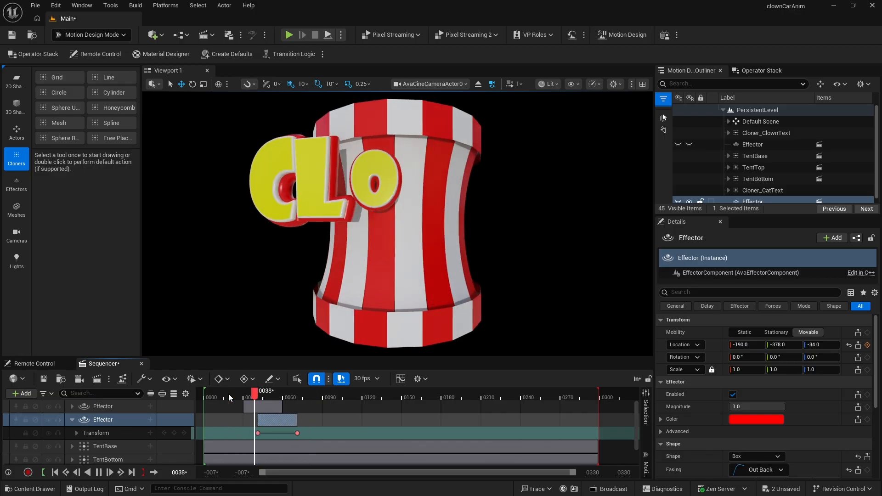
key("space")
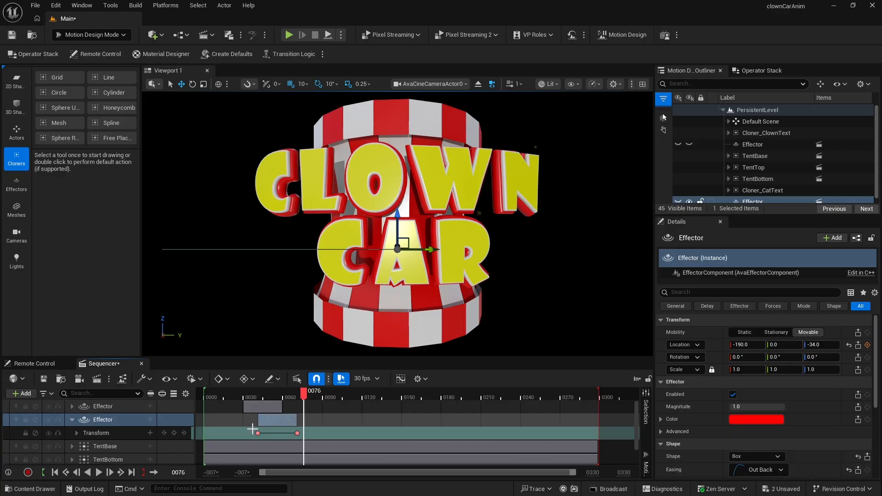
- Select both effector location keys and change their interpolation
mouse_move(252, 430)
left_mouse_down()
mouse_move(276, 440)
mouse_move(301, 433)
left_mouse_up()
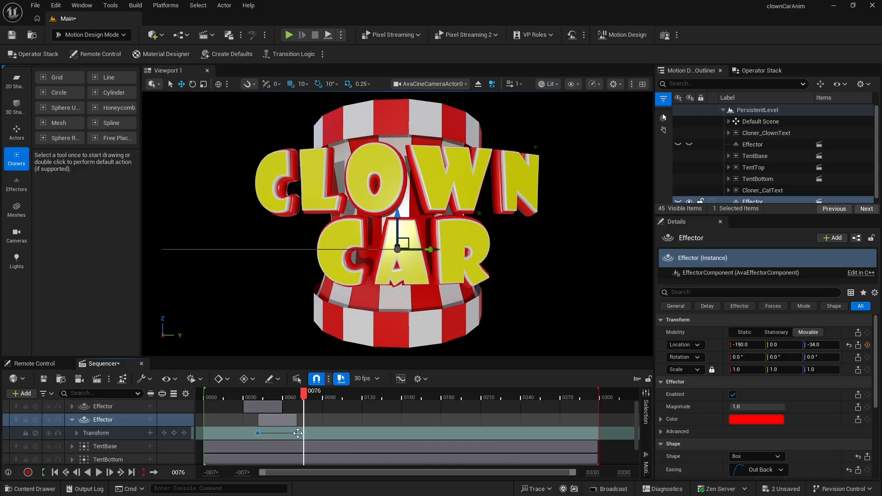
right_click(298, 434)
left_click(348, 347)
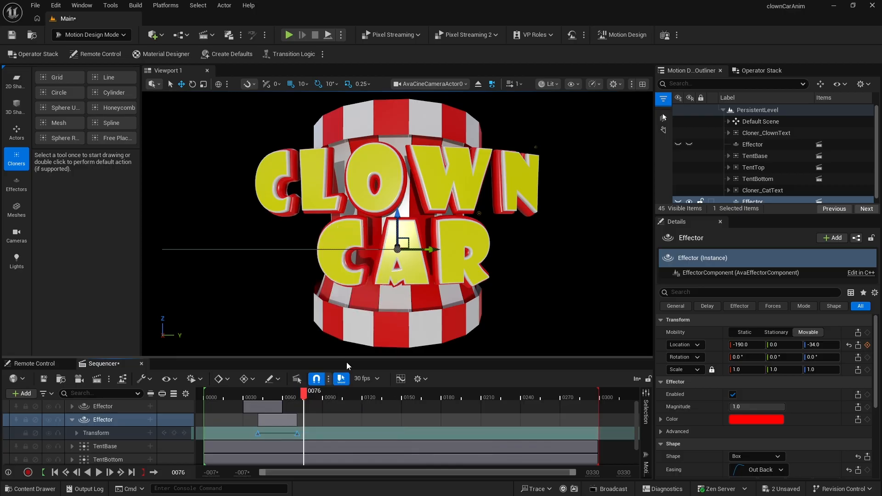
- Replay the reveal, then nudge the effector section a little earlier and play it again
left_click(228, 398)
key("space")
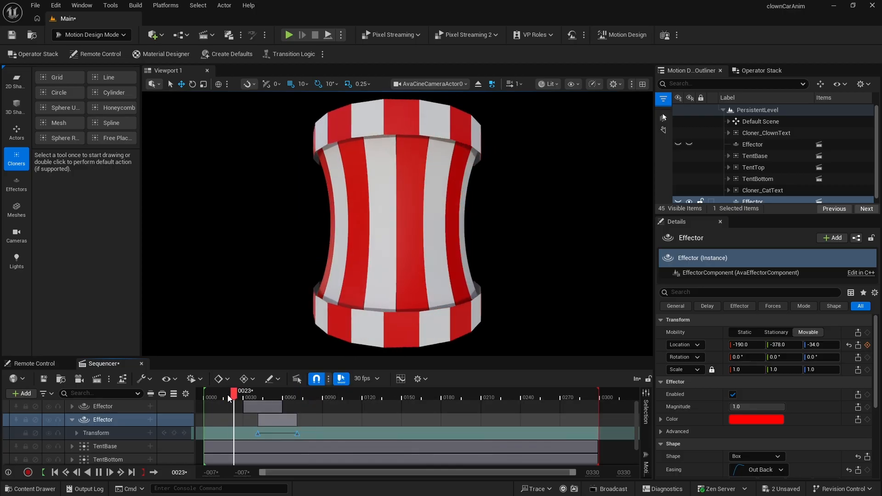
key("space")
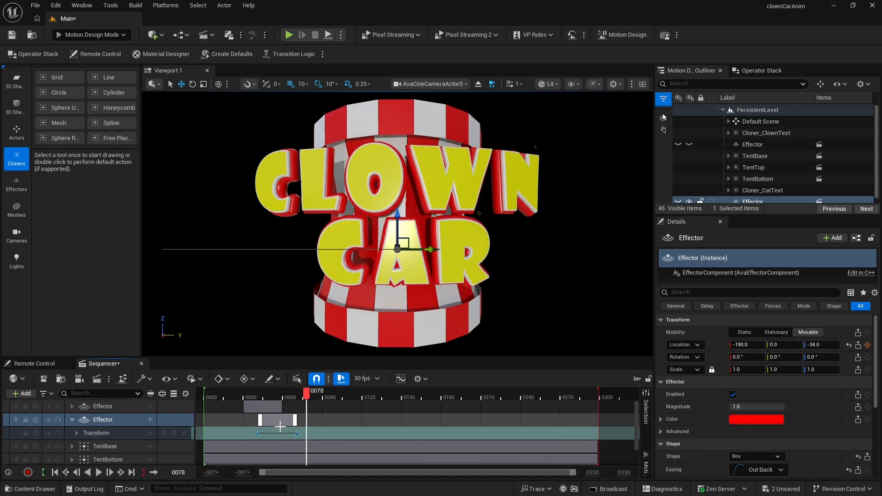
left_click(277, 422)
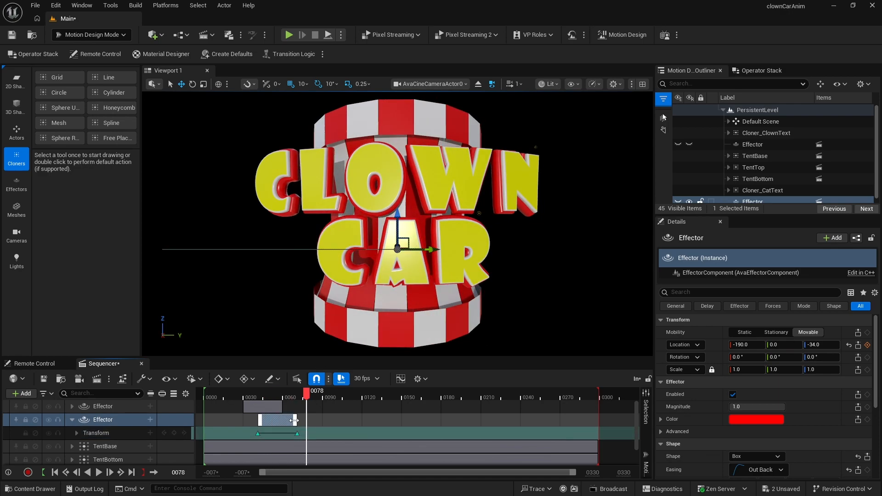
left_click_drag(293, 420, 286, 425)
left_click(233, 396)
key("space")
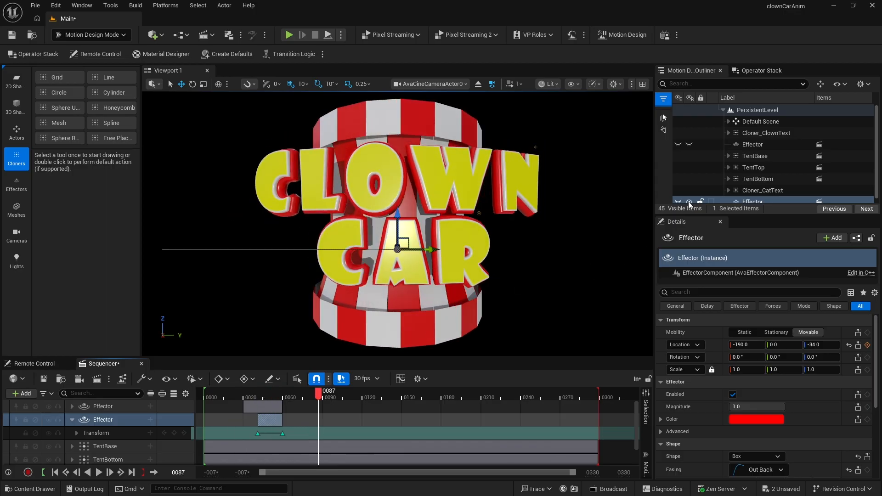
- Show the effector again and set its outer extent Y to 325
scroll(748, 188, "down", 1)
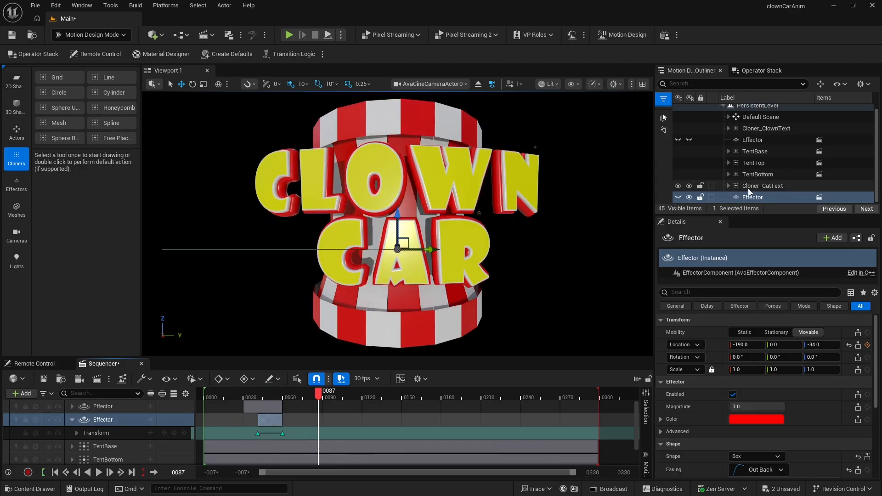
left_click(677, 196)
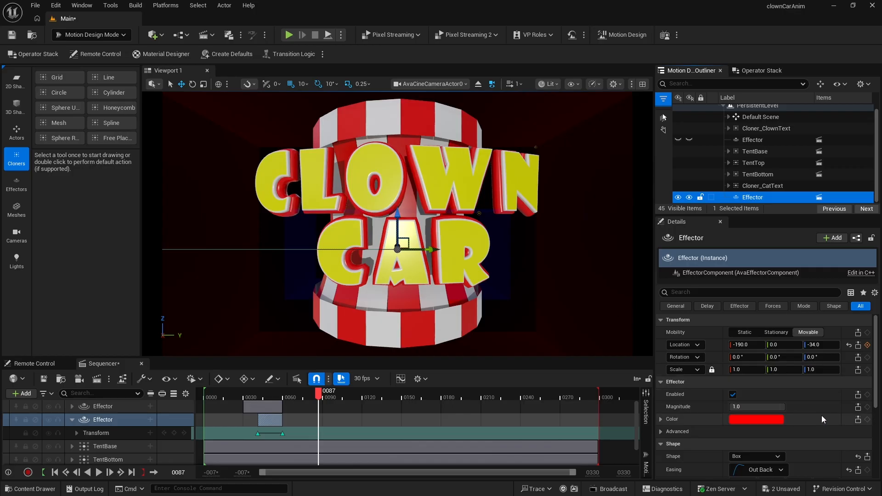
scroll(801, 403, "down", 3)
scroll(802, 405, "down", 1)
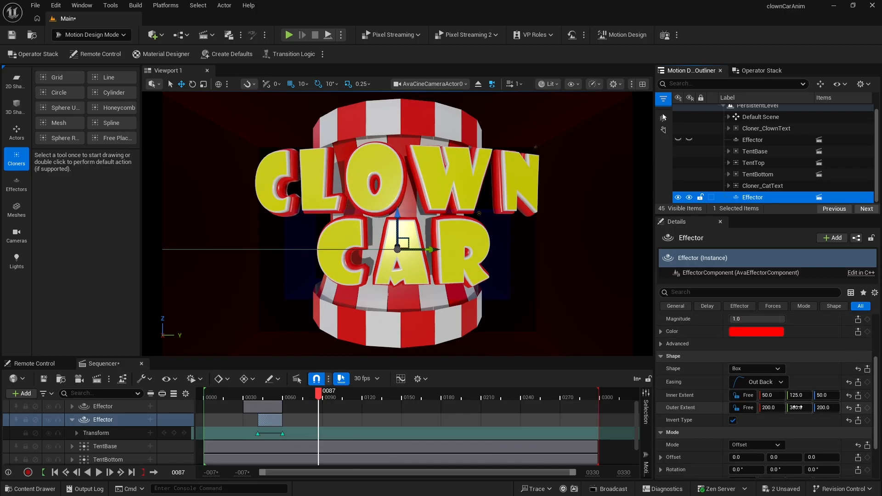
left_click(799, 407)
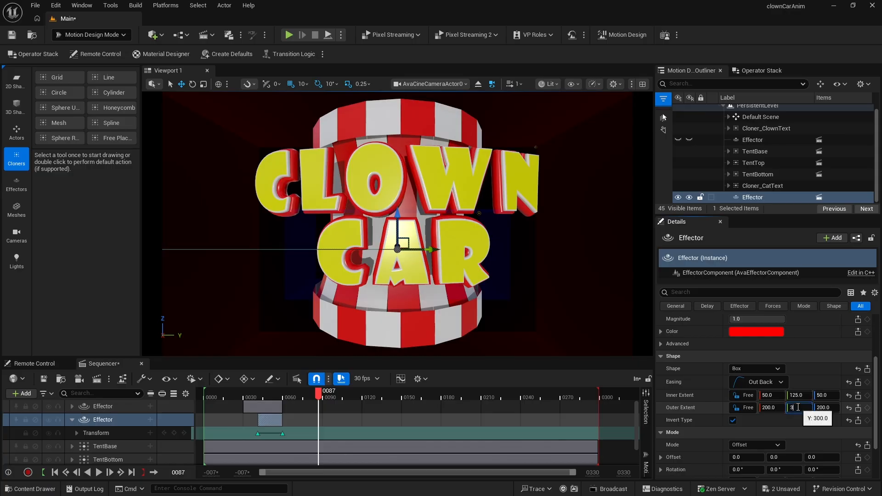
type("325")
key("Return")
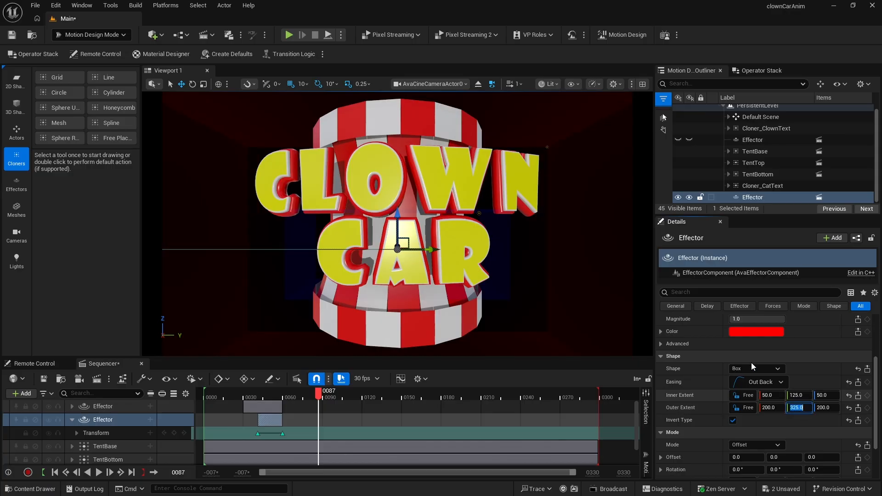
- At frame 41 on the effector track, slide the effector's Y location to -403
left_click_drag(320, 393, 257, 405)
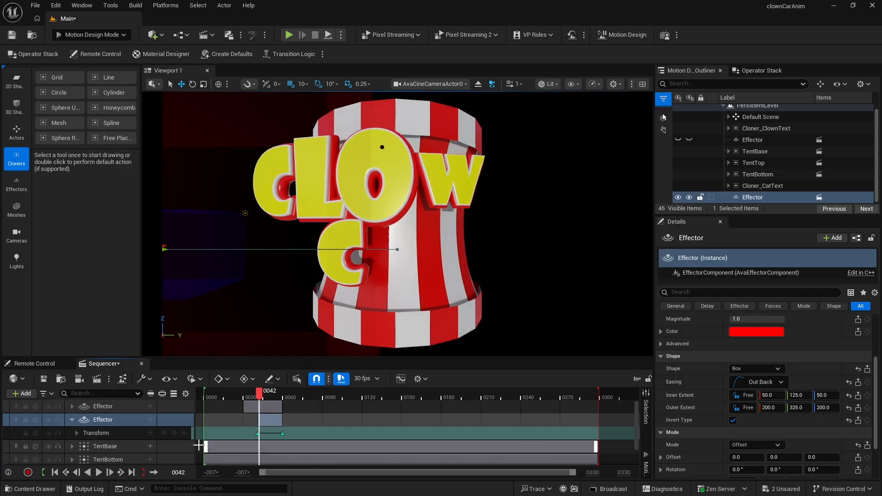
left_click(164, 434)
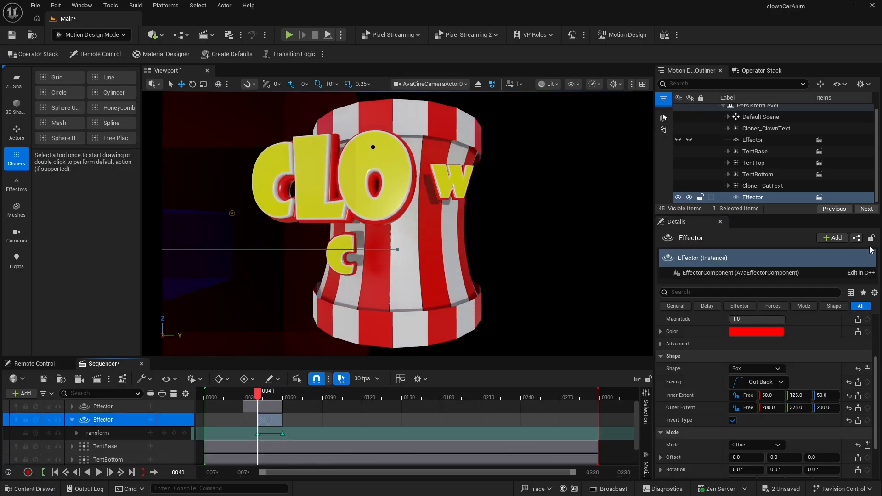
scroll(793, 363, "up", 4)
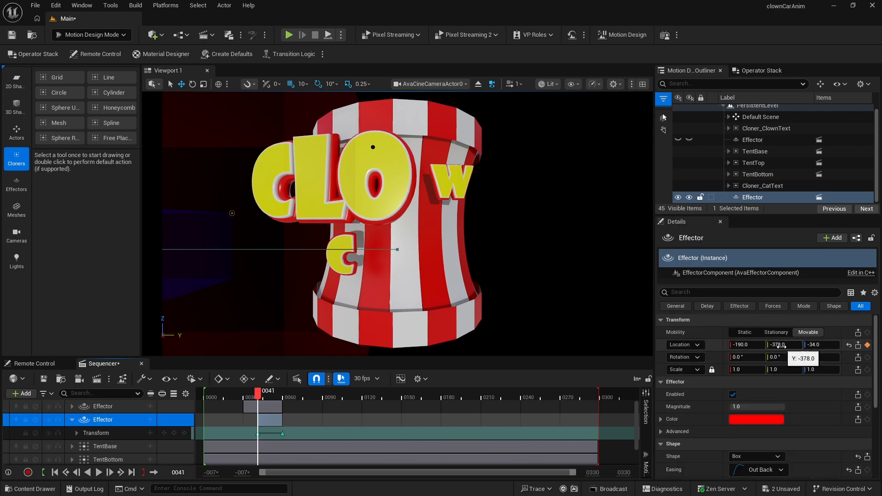
left_click_drag(781, 346, 830, 342)
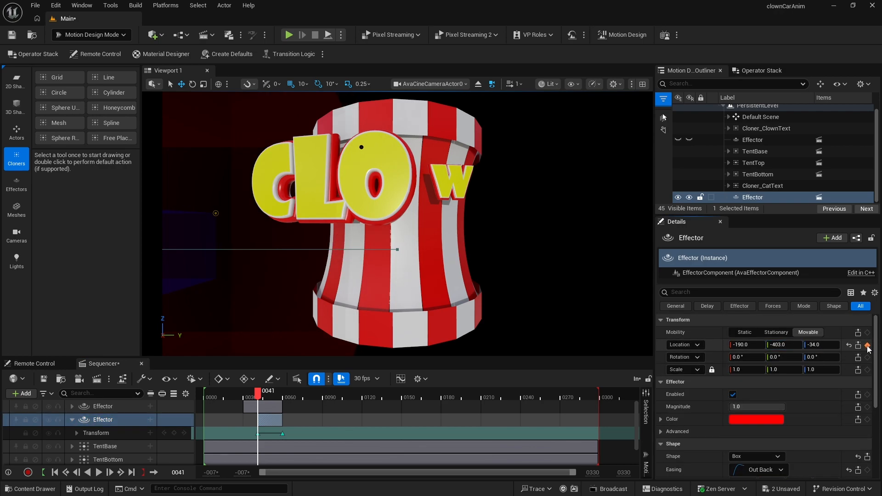
- Play back the effector reveal from frame 14 and stop it
left_click(225, 396)
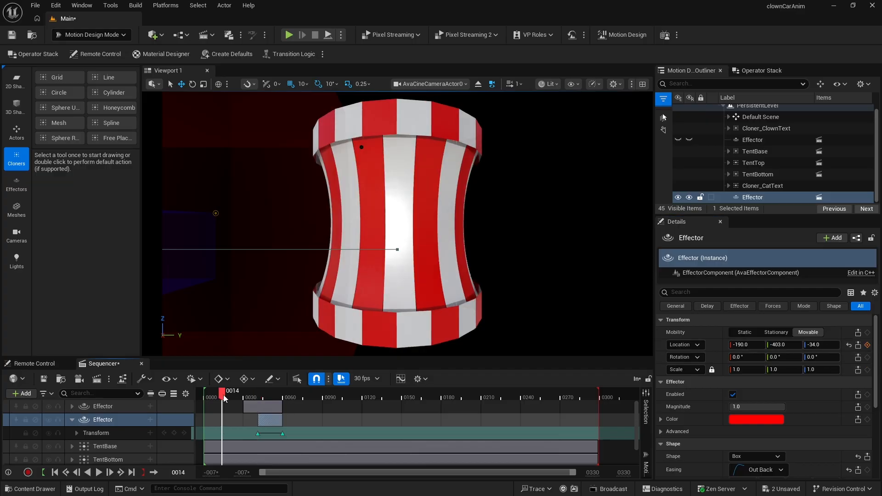
key("space")
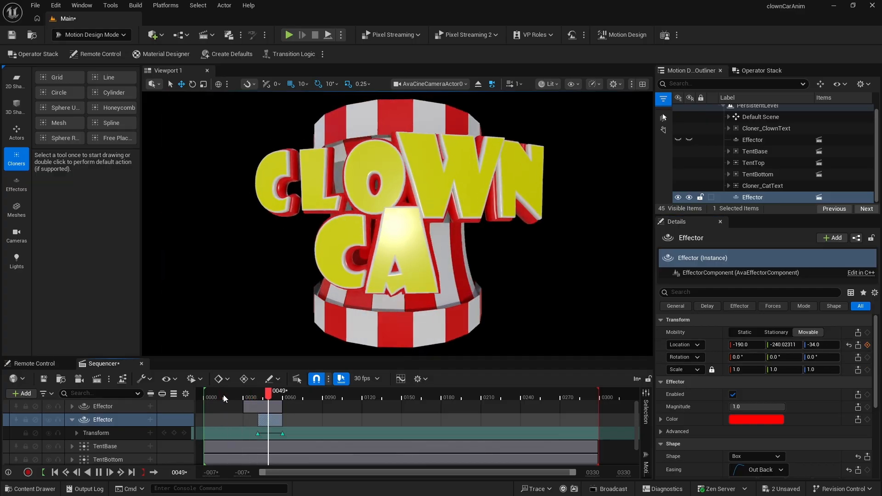
left_click(98, 472)
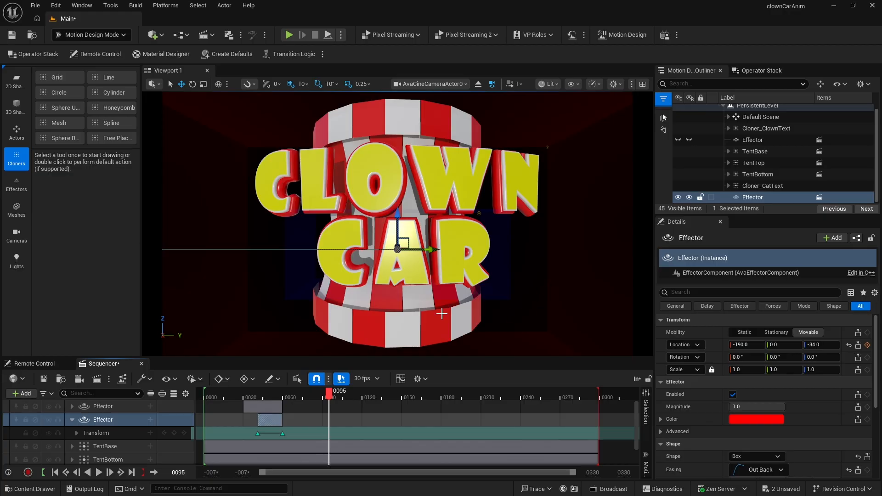
- Create a new folder named ClowCar inside the Content folder
left_click(30, 489)
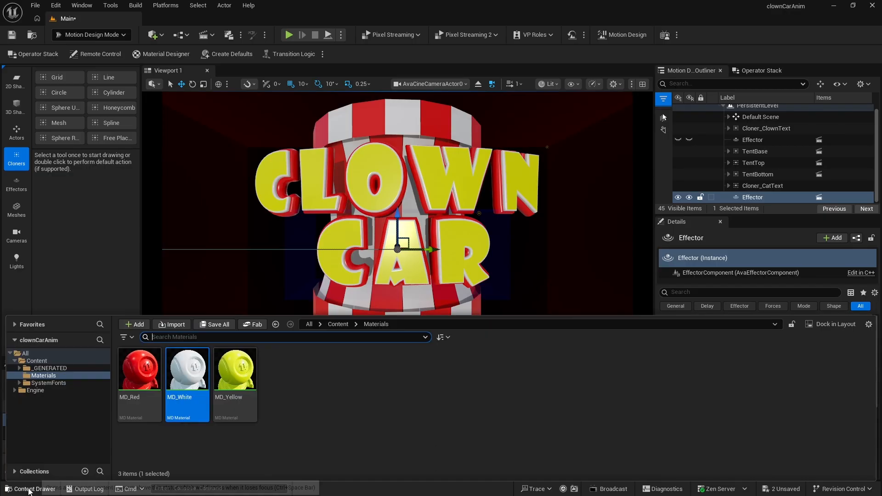
left_click(37, 361)
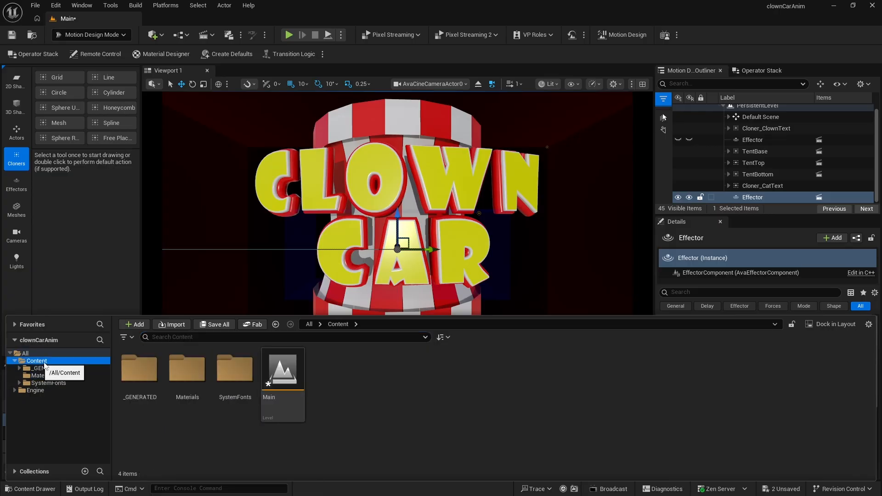
right_click(375, 374)
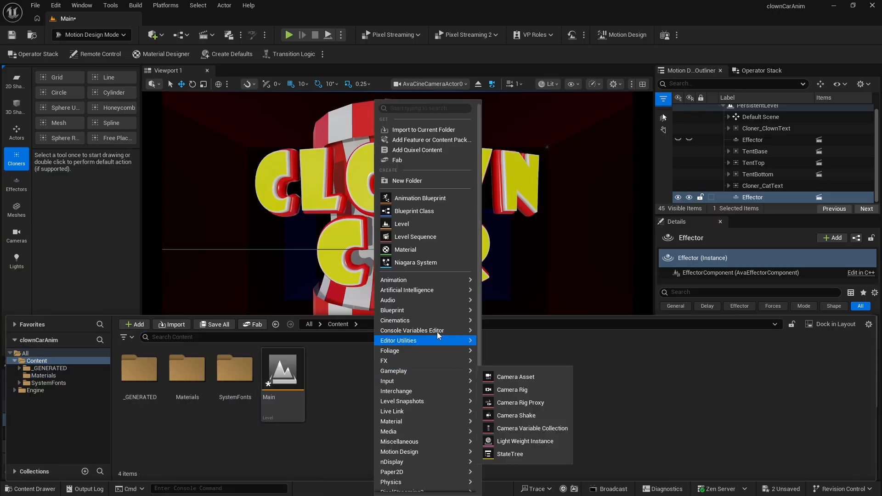
left_click(418, 180)
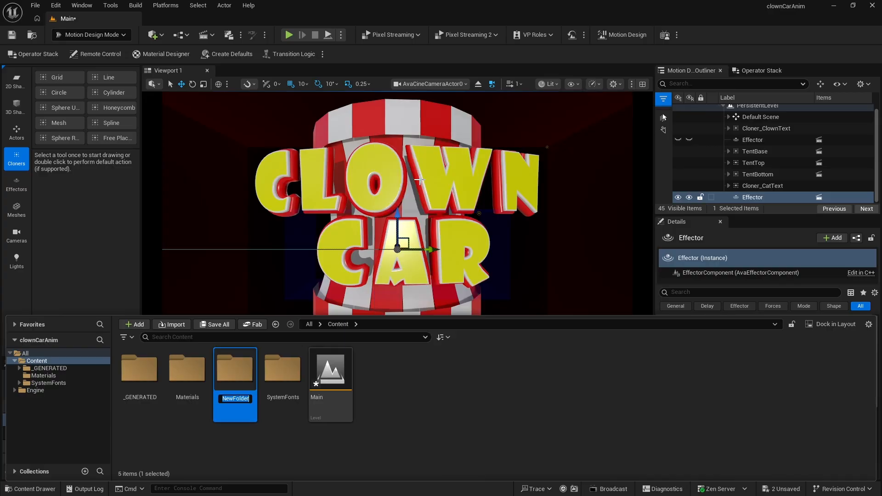
type("ClowCqa")
key("BackSpace")
key("BackSpace")
type("ar")
key("Return")
key("Return")
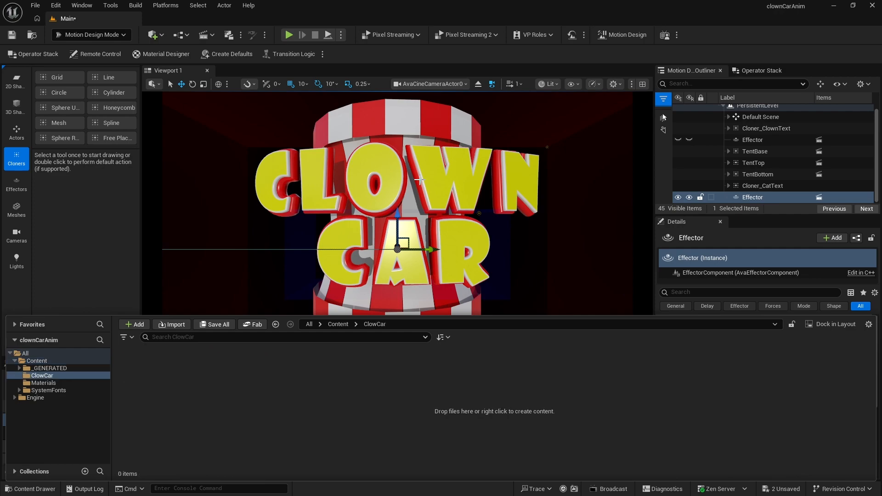
- Import scene.gltf from the clown_in_car folder into ClowCar with default import settings, then save all assets
right_click(258, 371)
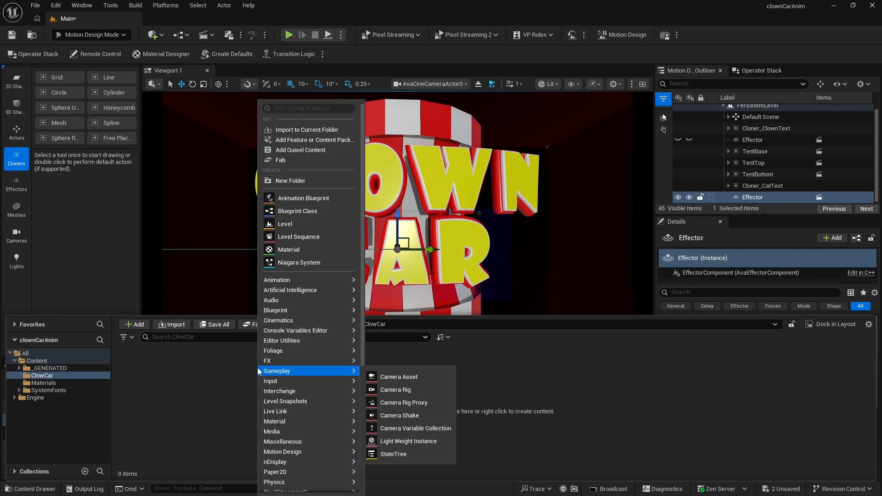
left_click(300, 130)
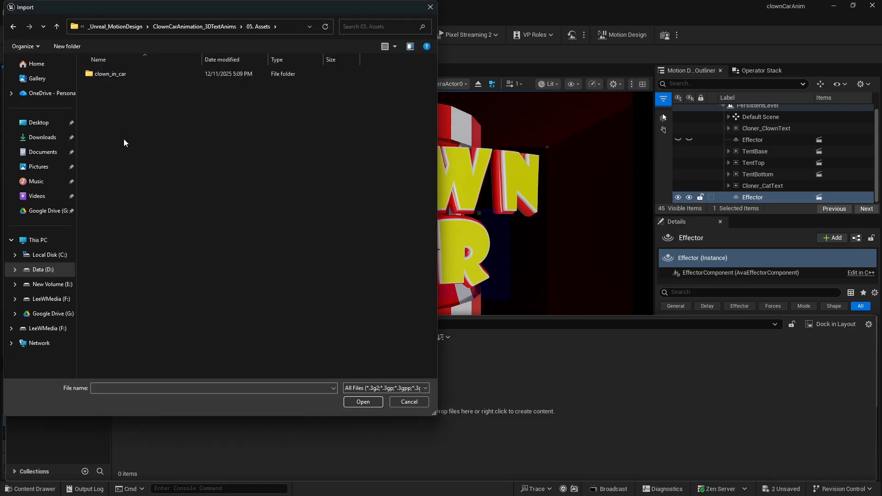
double_click(90, 76)
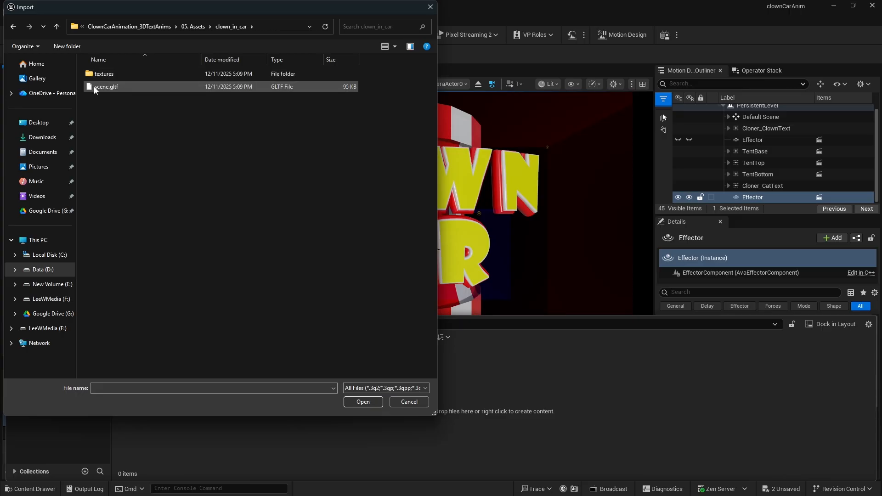
left_click(96, 90)
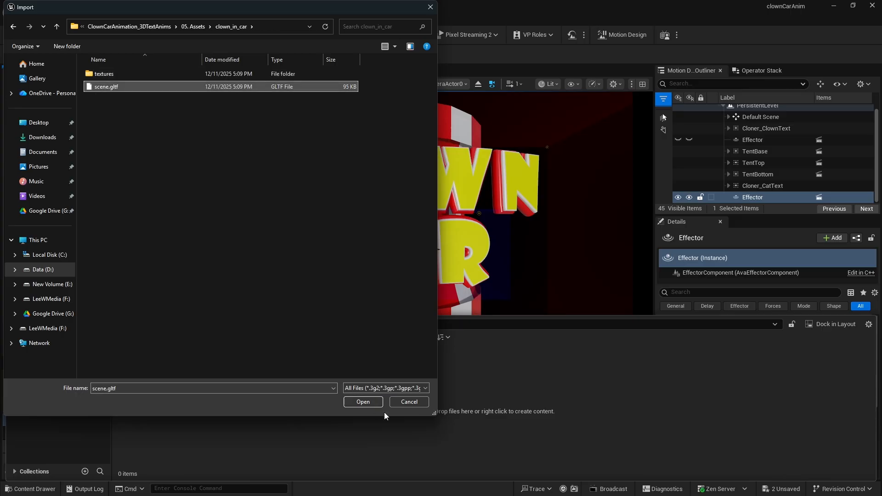
left_click(363, 402)
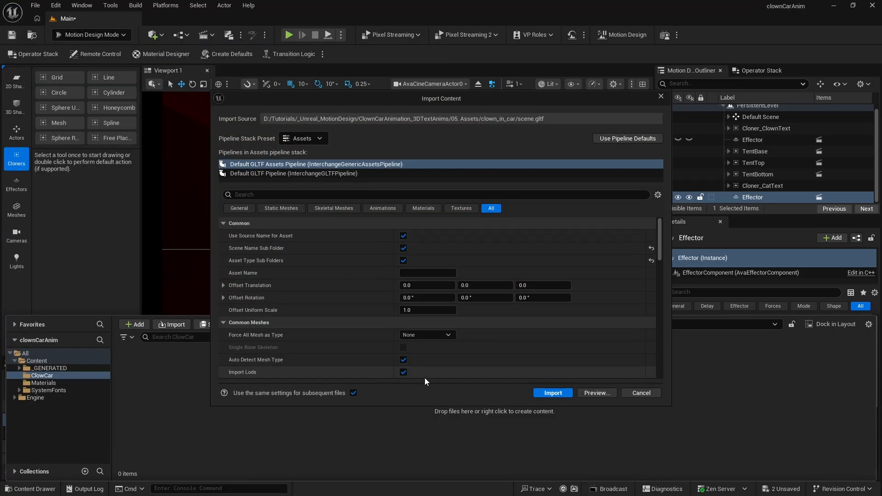
left_click(554, 393)
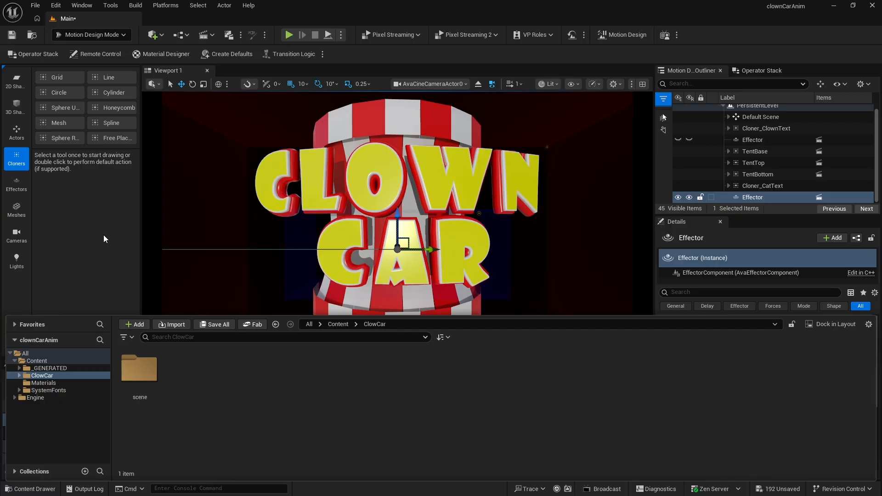
key("ctrl+shift+s")
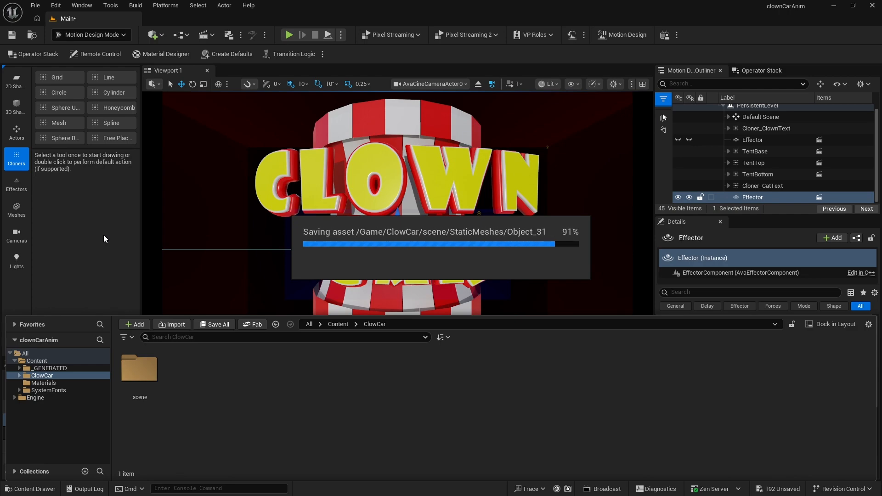
- In the imported scene's StaticMeshes folder, create an Actor Blueprint Class named ClowCar
double_click(143, 368)
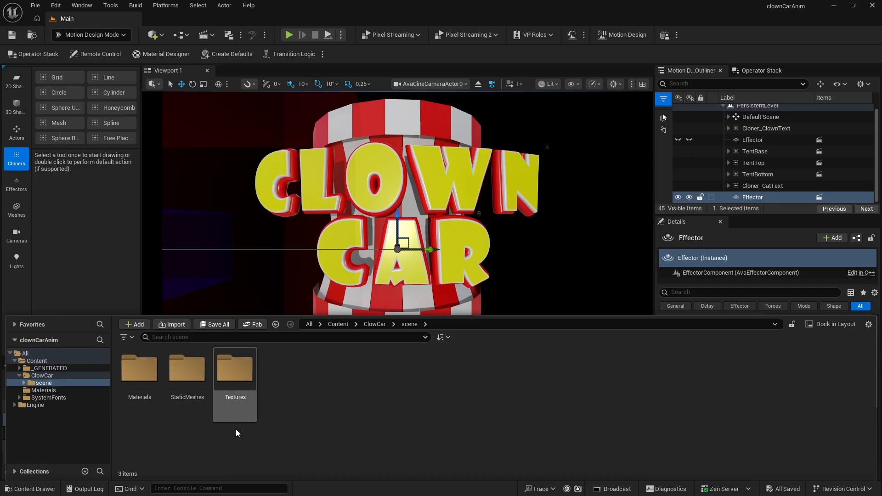
double_click(187, 371)
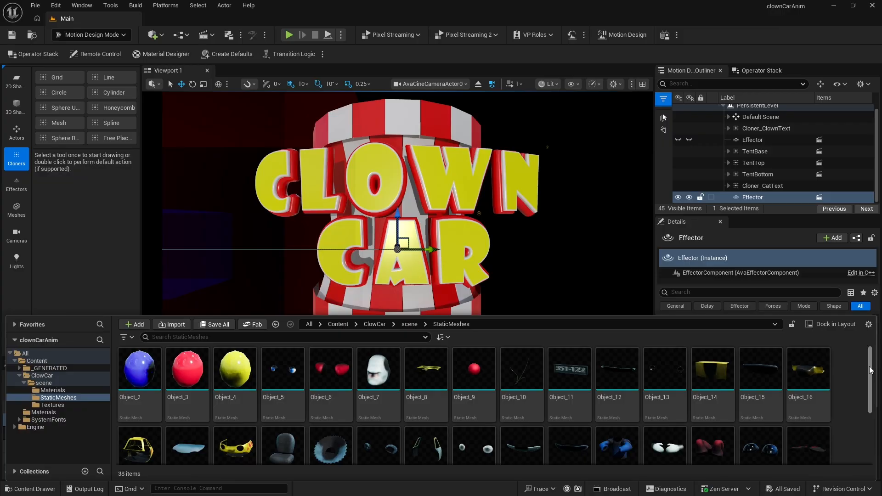
left_click_drag(872, 371, 872, 422)
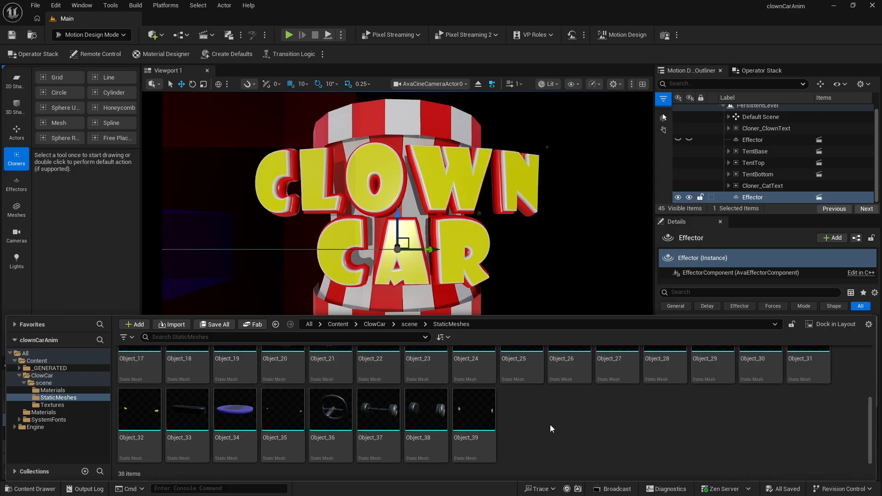
right_click(524, 416)
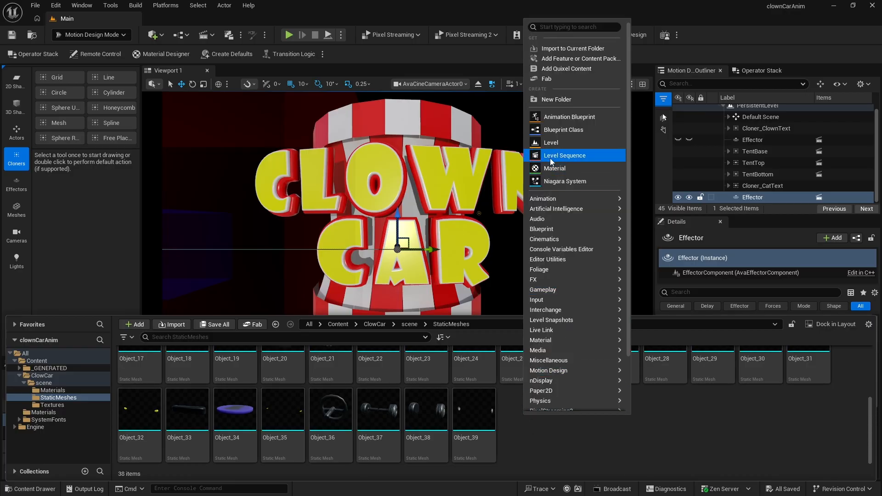
left_click(562, 130)
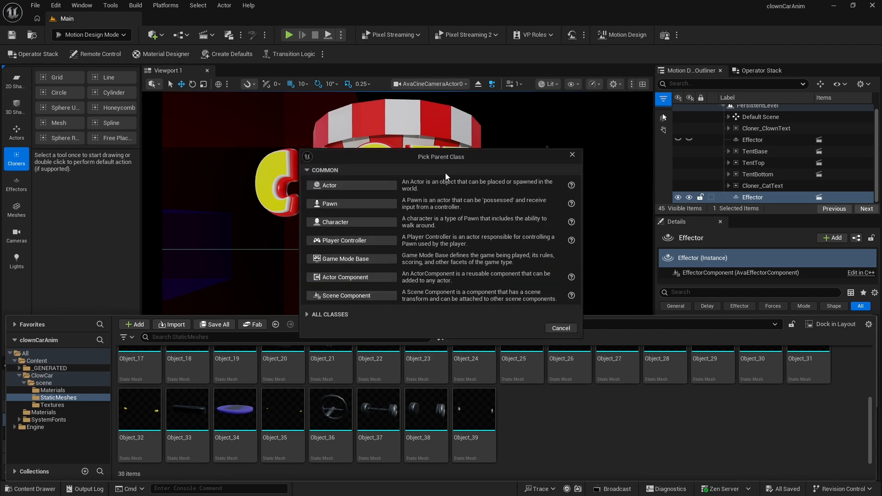
left_click(347, 184)
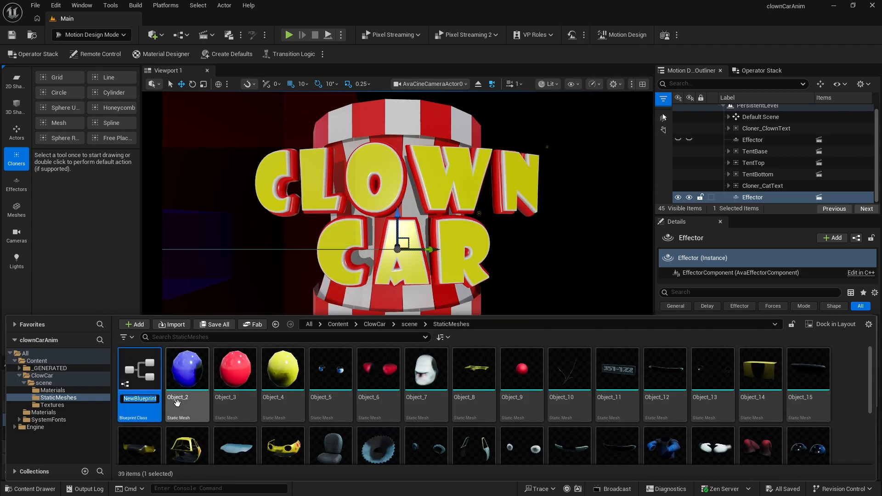
type("ClownCar")
key("Return")
- Open the ClowCar blueprint and add every static mesh except Object_34 to it as components
double_click(139, 370)
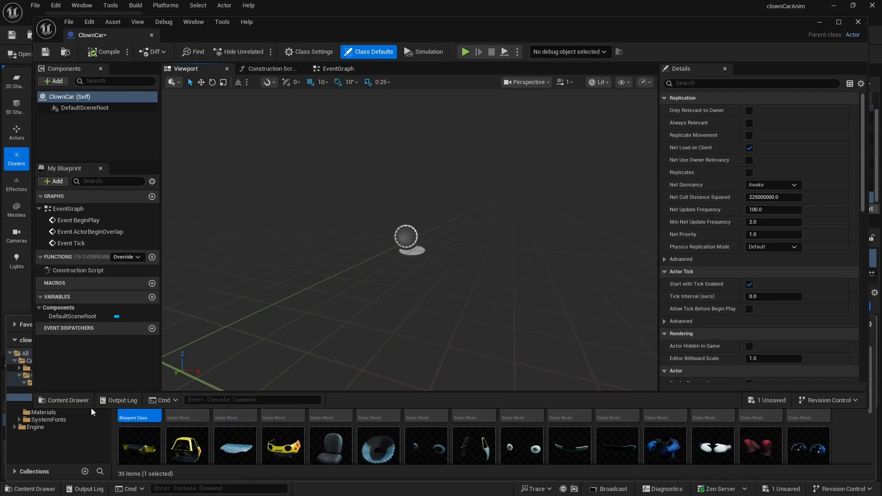
left_click_drag(91, 409, 103, 318)
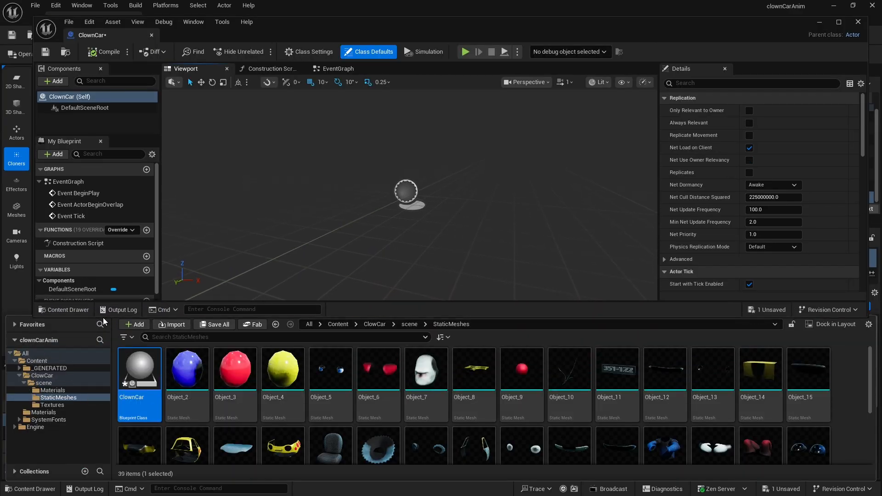
left_click(187, 370)
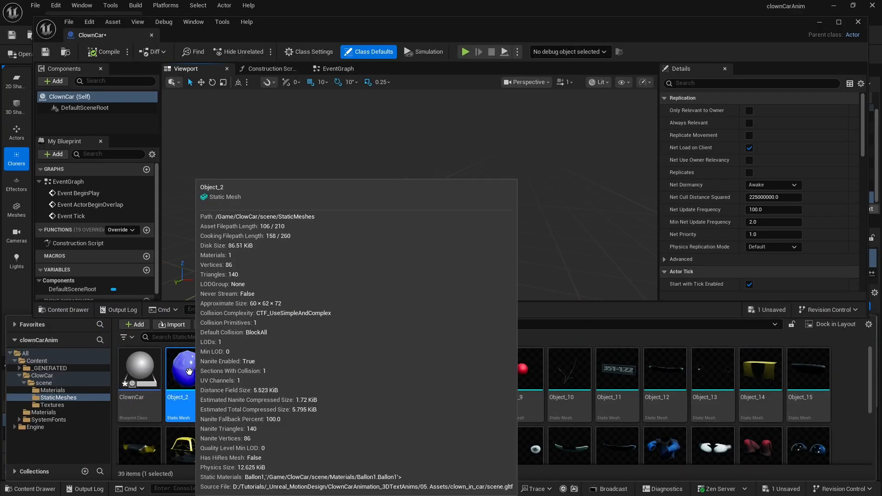
key("ctrl+a")
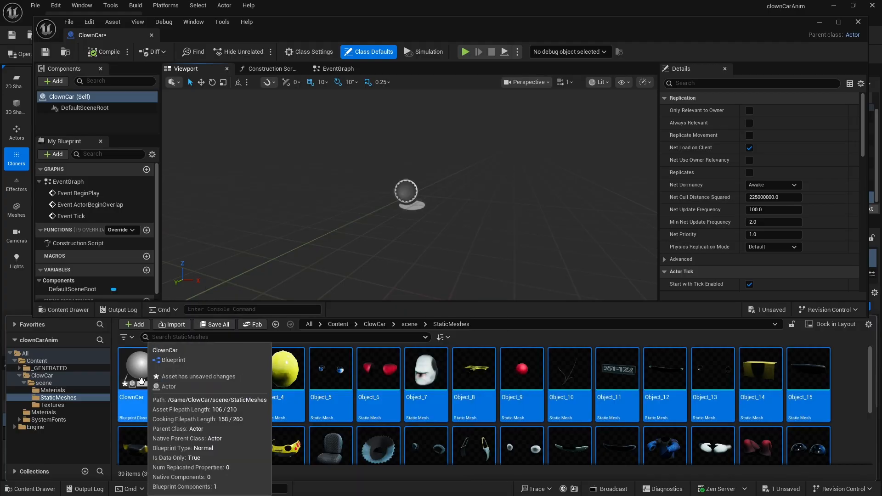
left_click(141, 382, "ctrl")
scroll(399, 408, "down", 1)
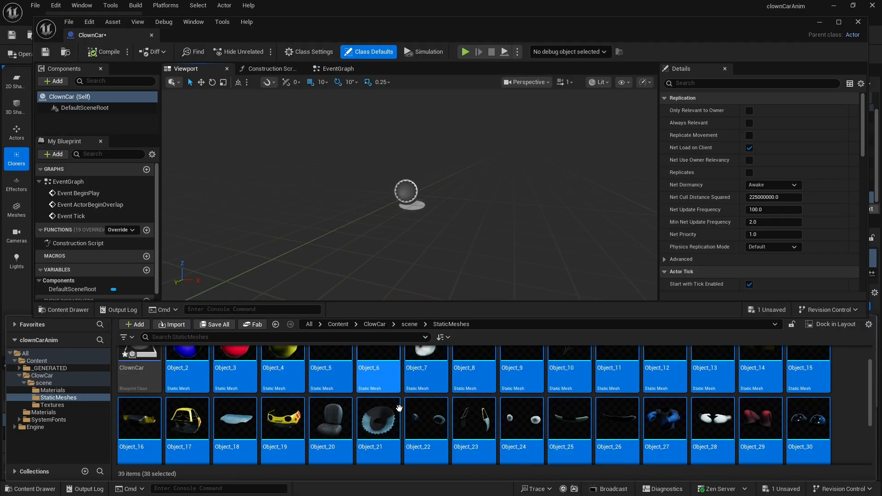
scroll(331, 409, "down", 2)
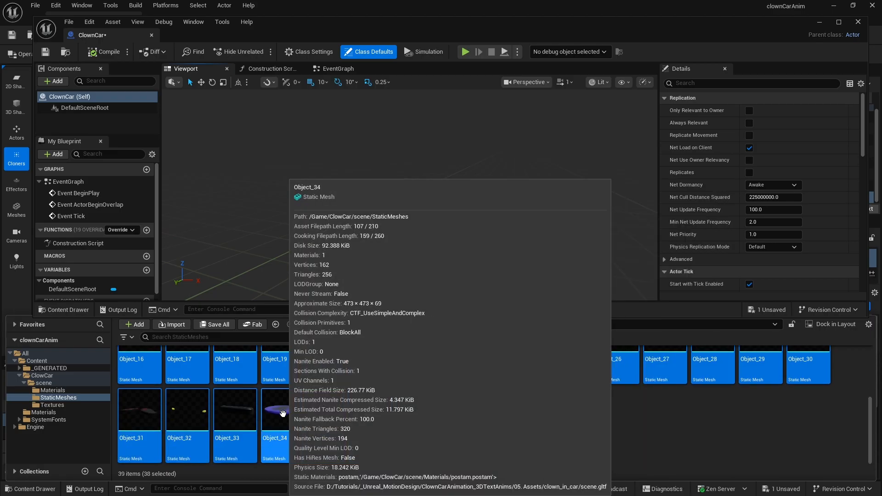
left_click(282, 414, "ctrl")
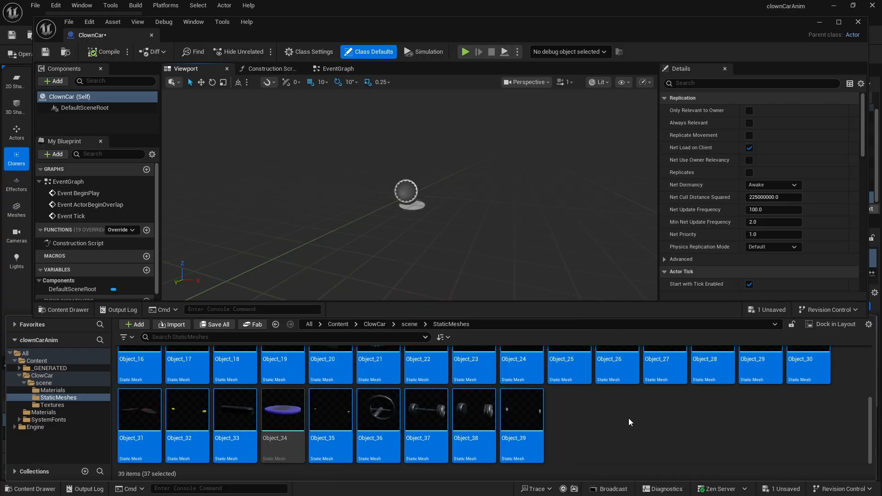
left_click_drag(522, 412, 480, 185)
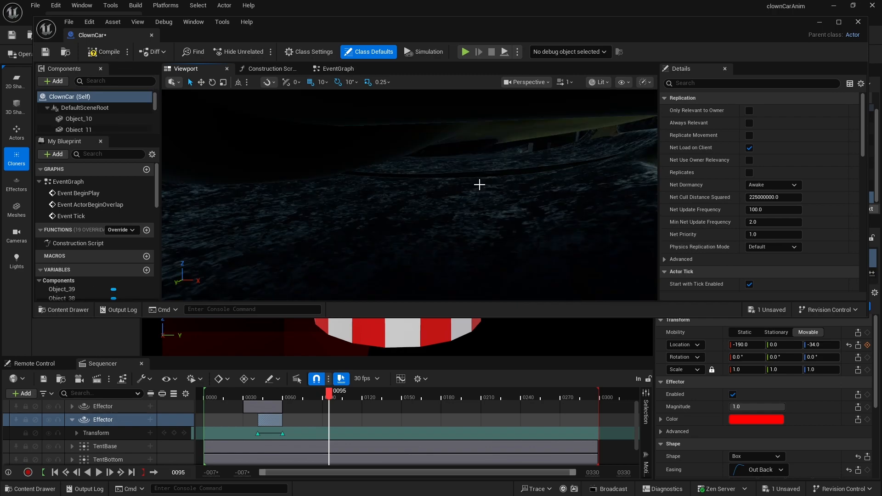
- Compile and save the ClowCar blueprint, then close its editor
right_click_drag(387, 186, 418, 240)
right_click_drag(418, 240, 418, 240)
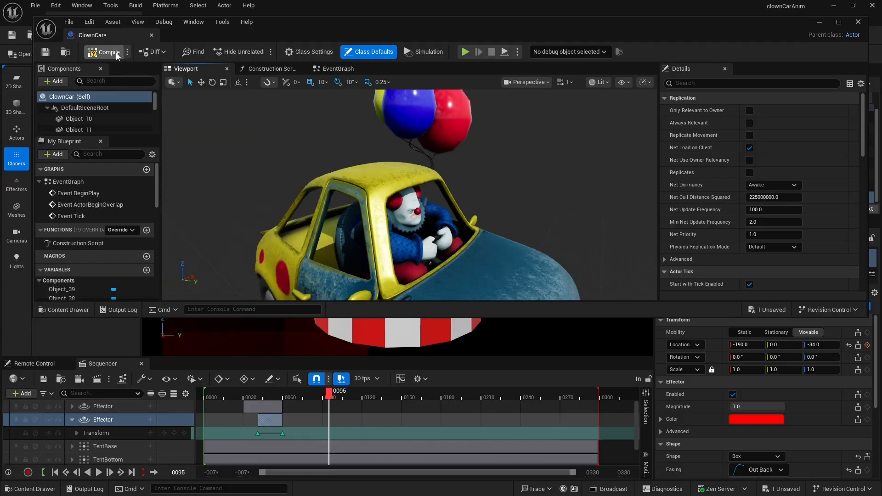
left_click(115, 52)
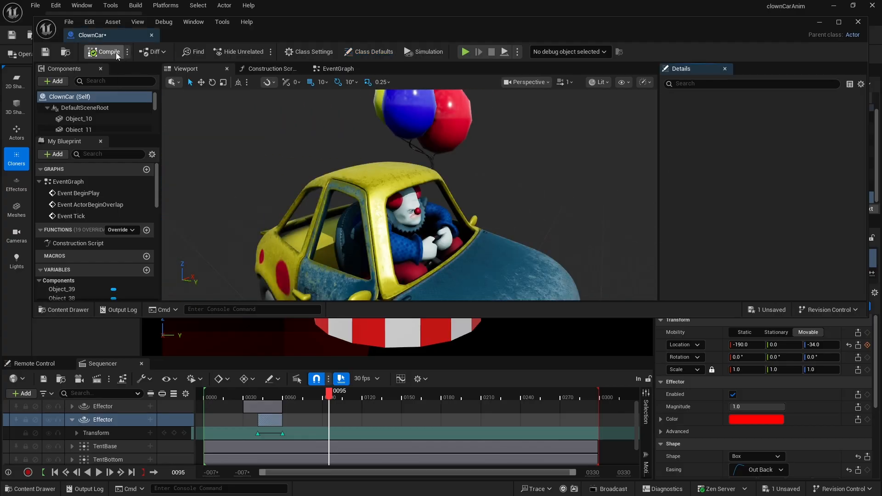
left_click(46, 52)
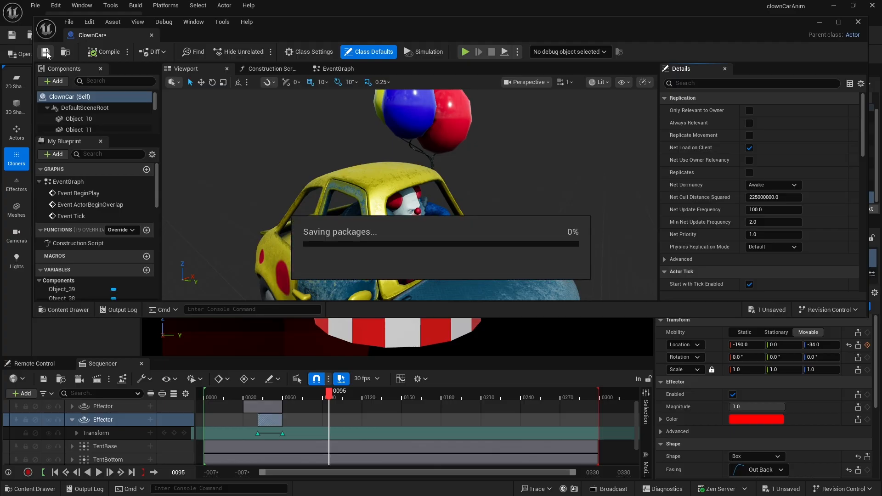
left_click(857, 22)
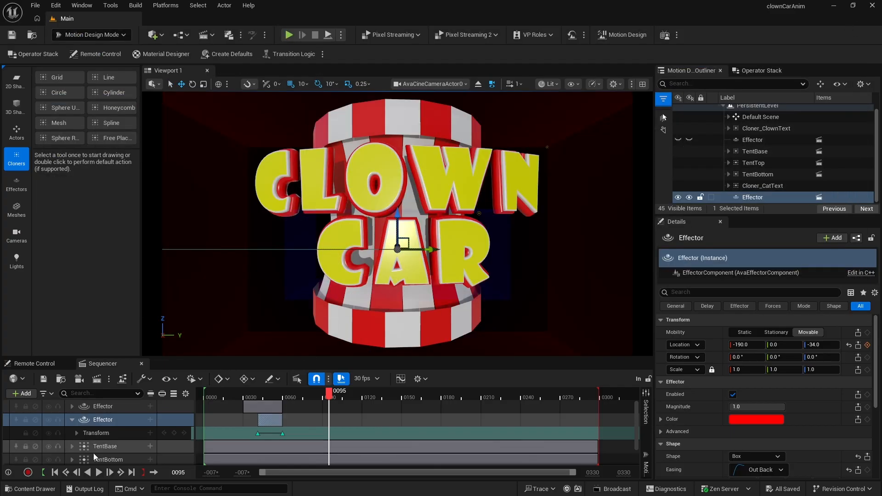
- Place the ClowCar blueprint in the level and set its location to X -173, Y 0, Z -112
left_click(31, 489)
scroll(244, 421, "up", 1)
scroll(244, 421, "up", 1)
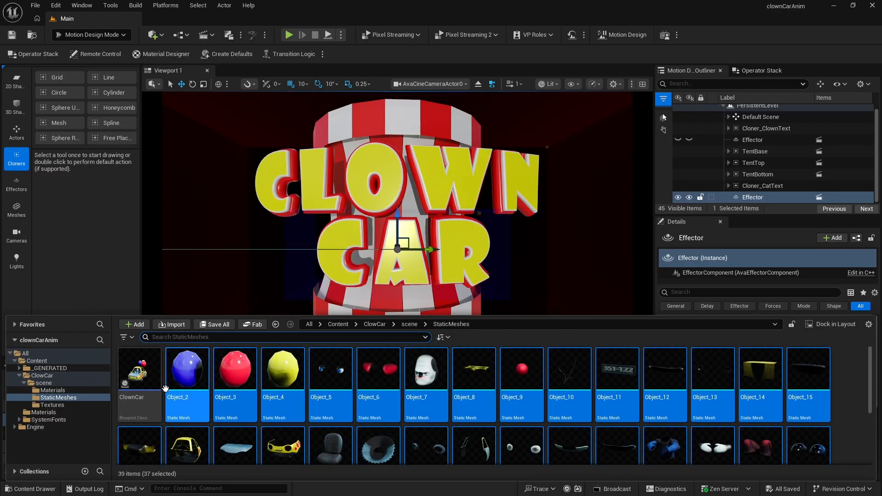
left_click(154, 375)
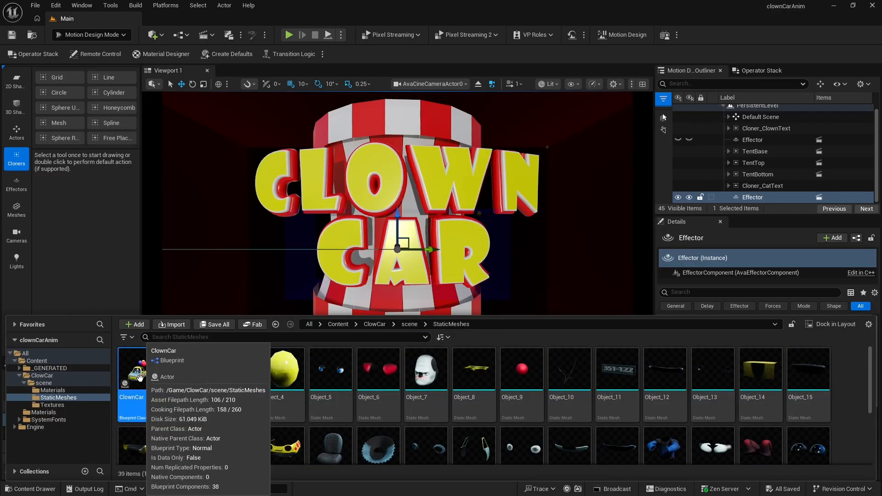
left_click_drag(154, 375, 263, 264)
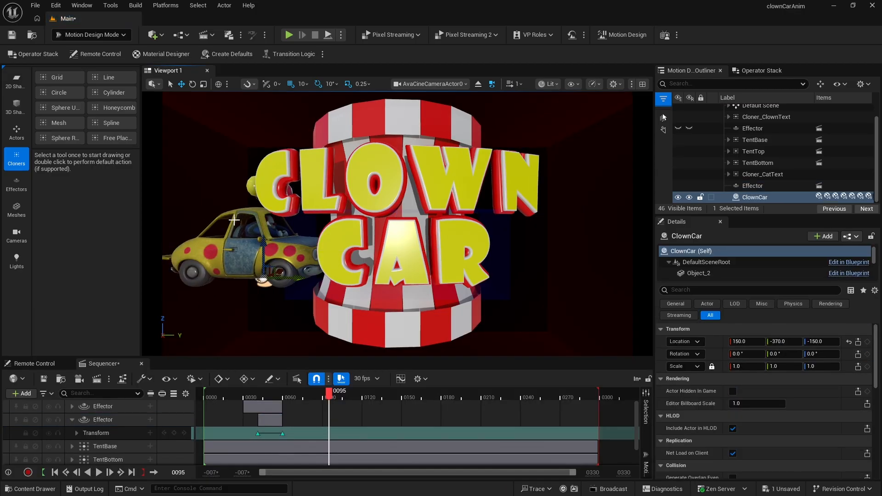
left_click(849, 342)
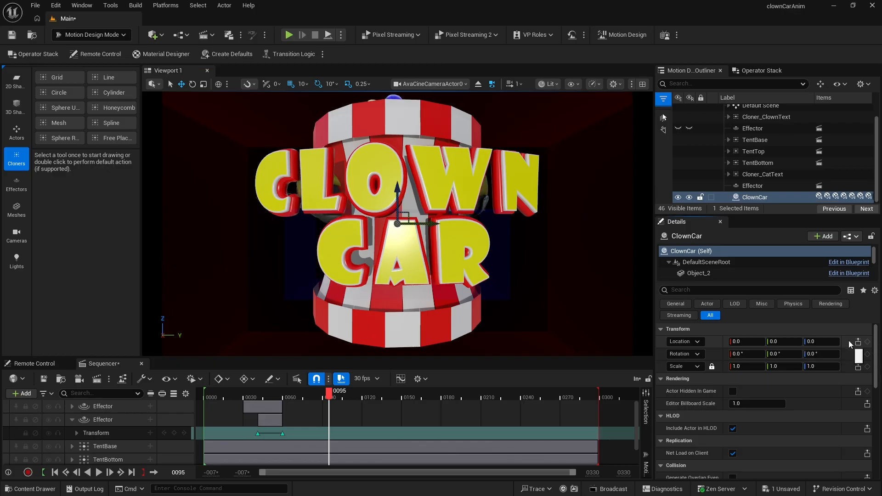
left_click_drag(745, 341, 698, 342)
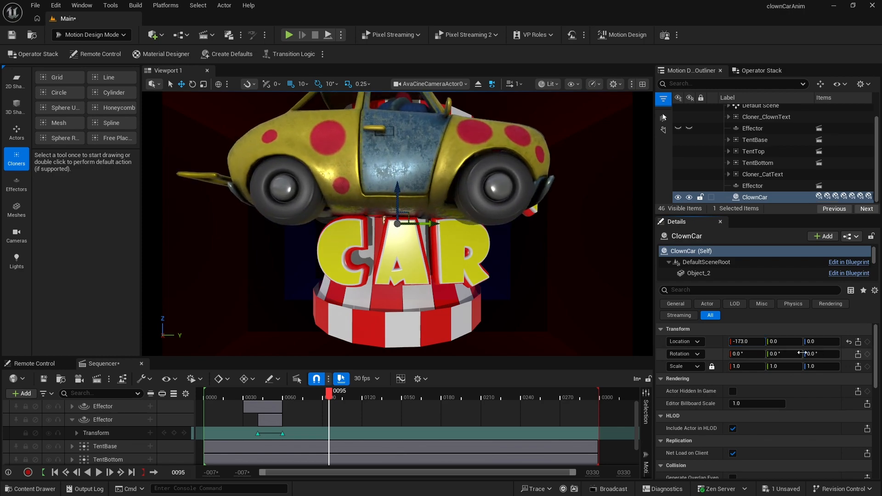
left_click_drag(811, 341, 768, 342)
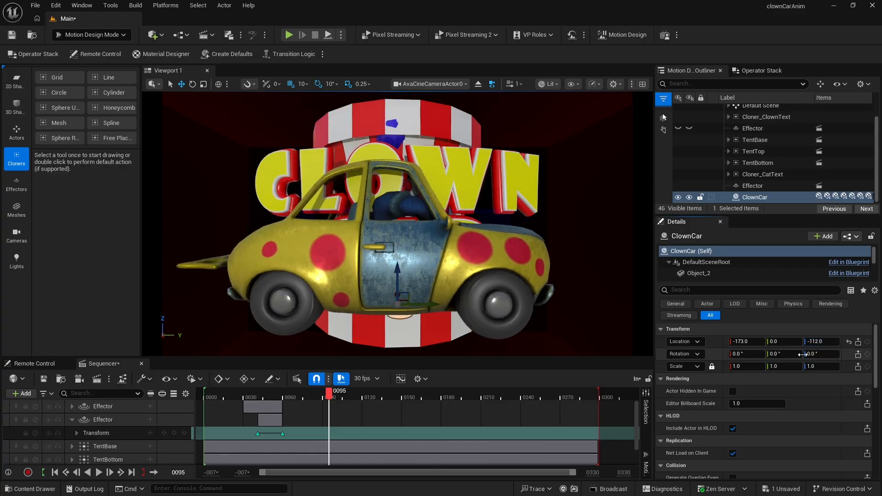
- Scale the ClownCar uniformly to 0.35 and move it to location X -270, Z -107
left_click(781, 367)
type(".5")
key("Return")
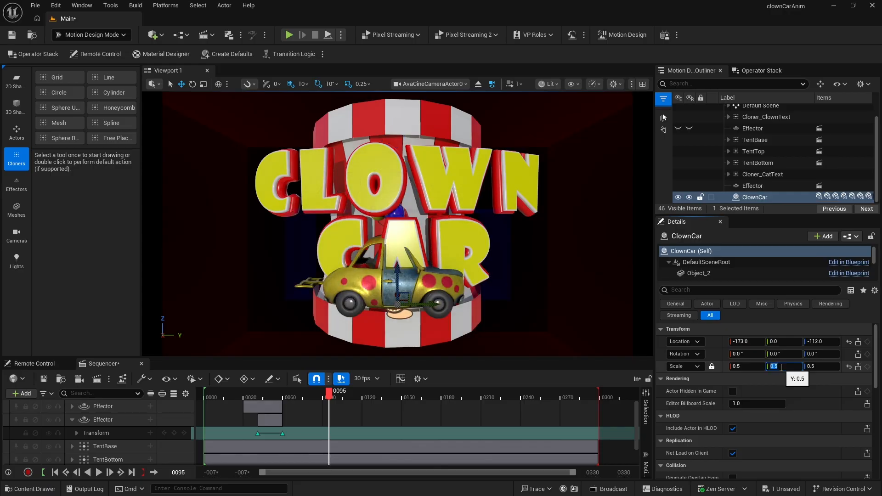
mouse_move(747, 341)
left_mouse_down()
mouse_move(719, 341)
mouse_move(740, 341)
left_mouse_up()
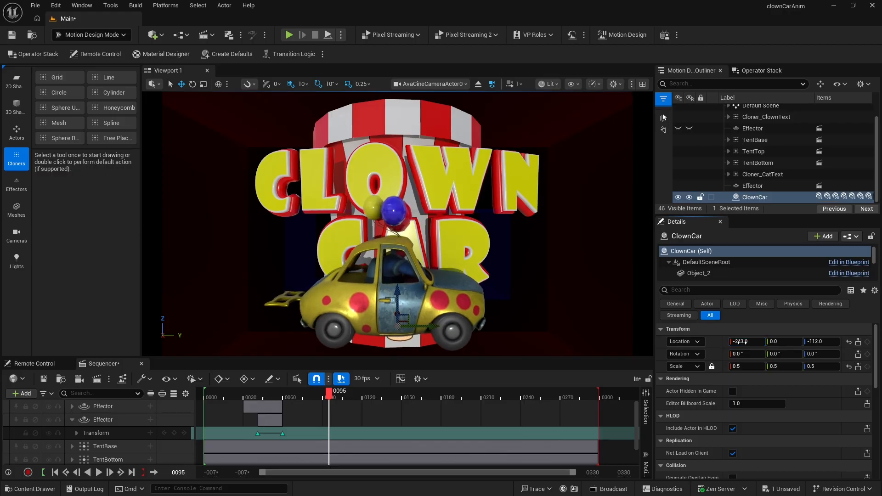
left_click(746, 368)
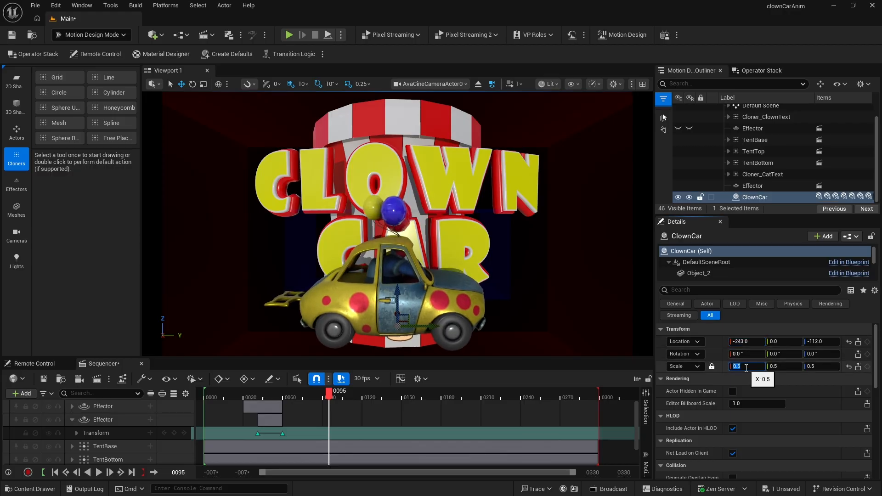
key("BackSpace")
type(".25")
key("Return")
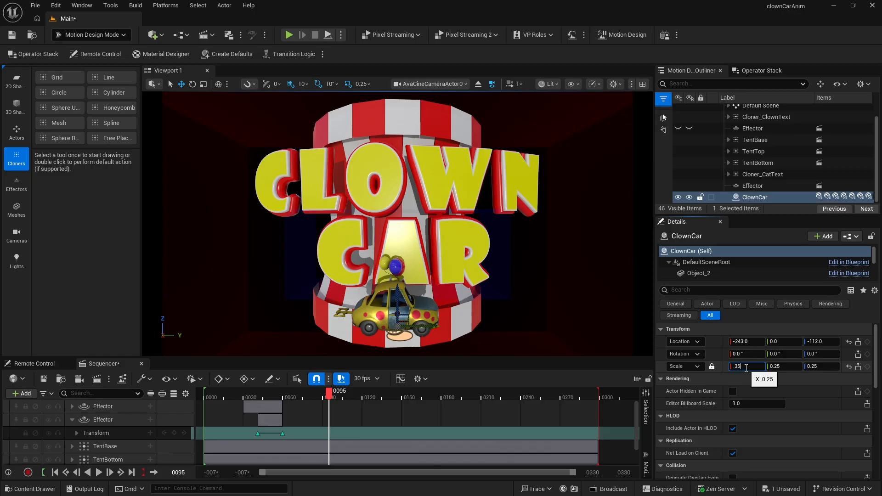
type(".35")
key("Return")
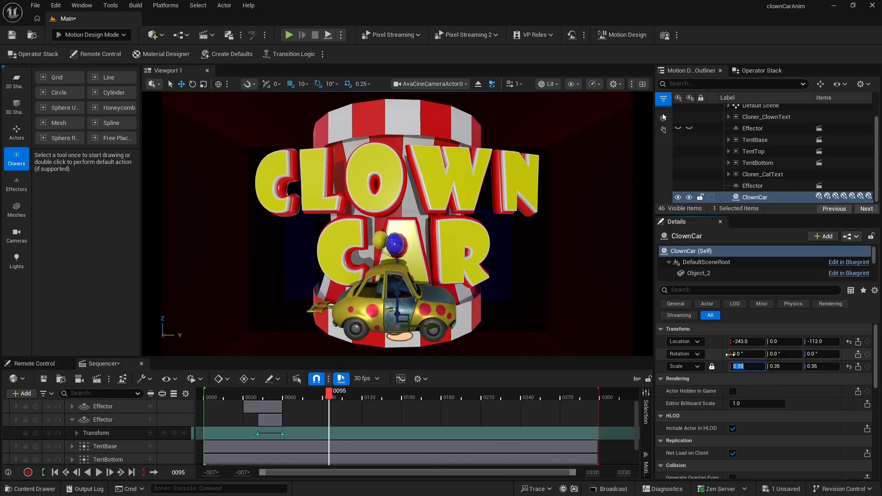
left_click_drag(741, 341, 731, 342)
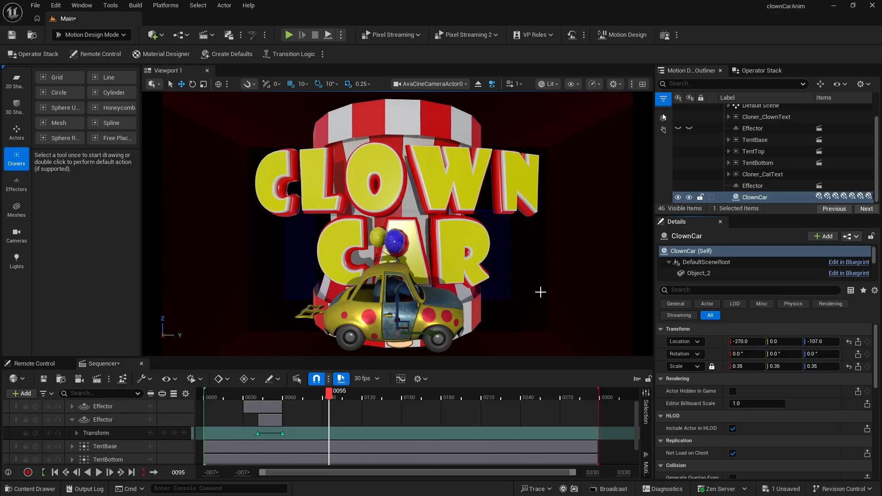
- Switch to Modeling mode, draw a single-point spline actor with Draw Spline, and reset its location to the origin
left_click(93, 36)
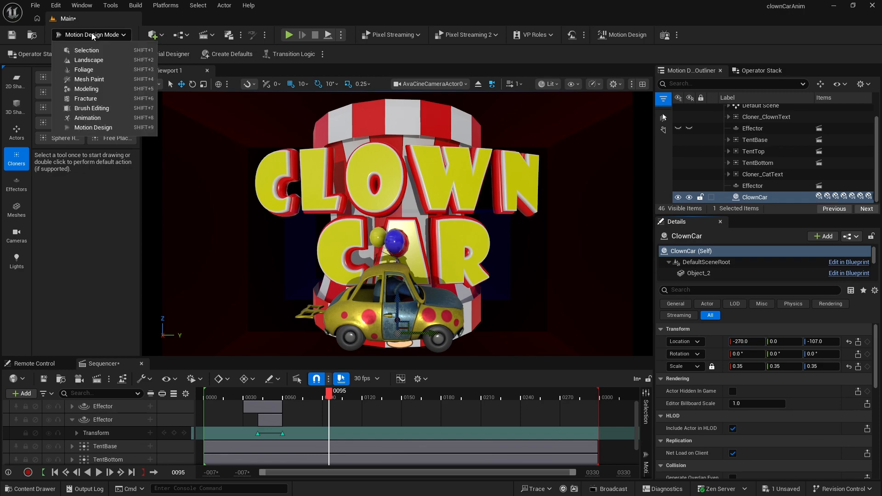
left_click(91, 89)
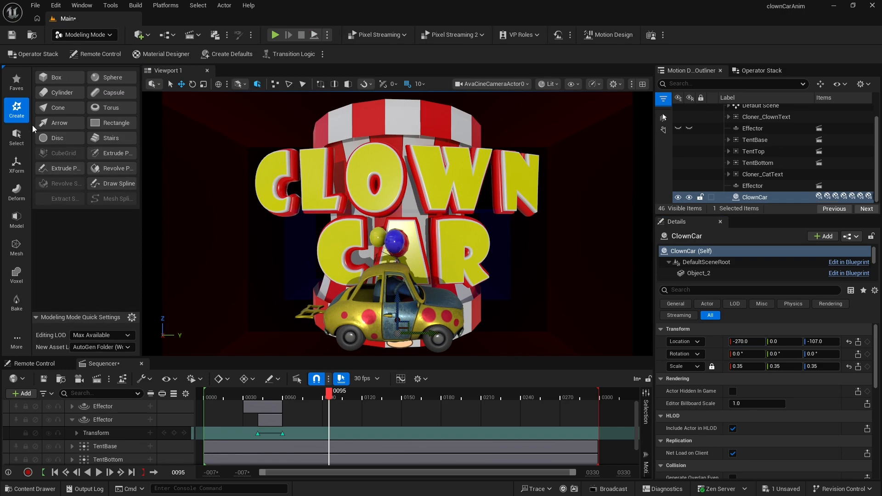
left_click(114, 184)
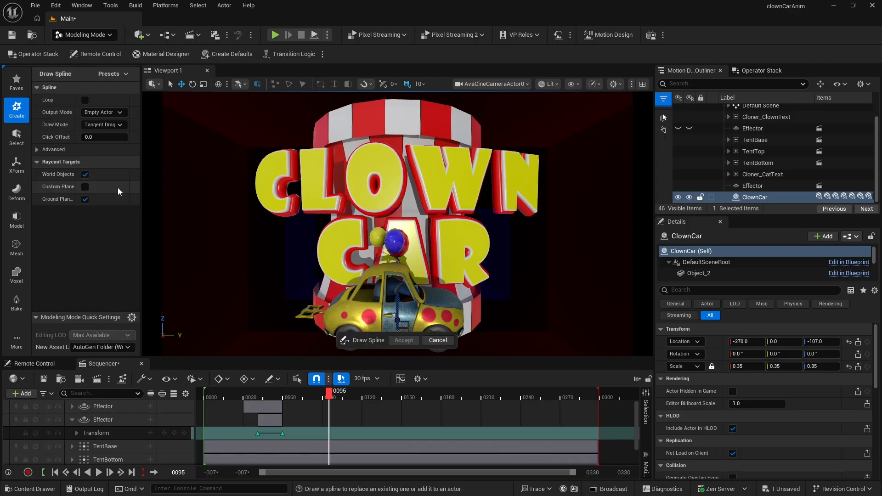
left_click(230, 252)
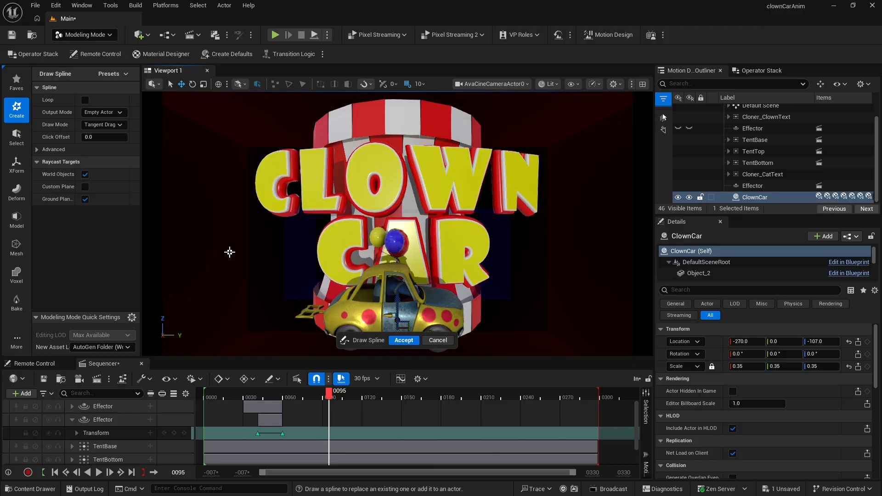
left_click(404, 341)
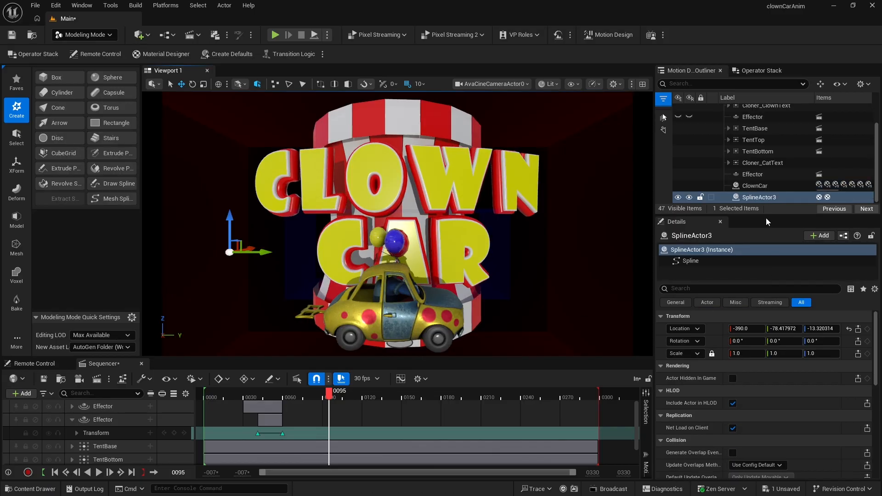
left_click(849, 329)
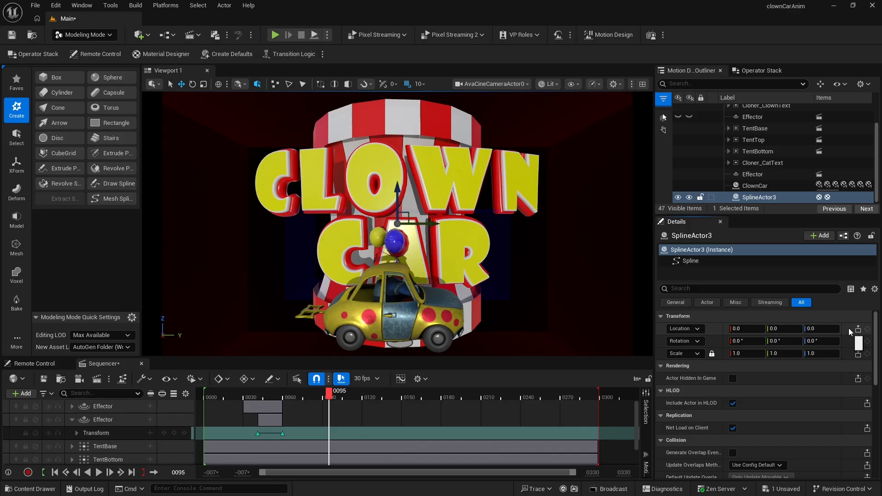
- In the top view, generate a circle shape from the spline's point using the spline generation panel
left_click(642, 85)
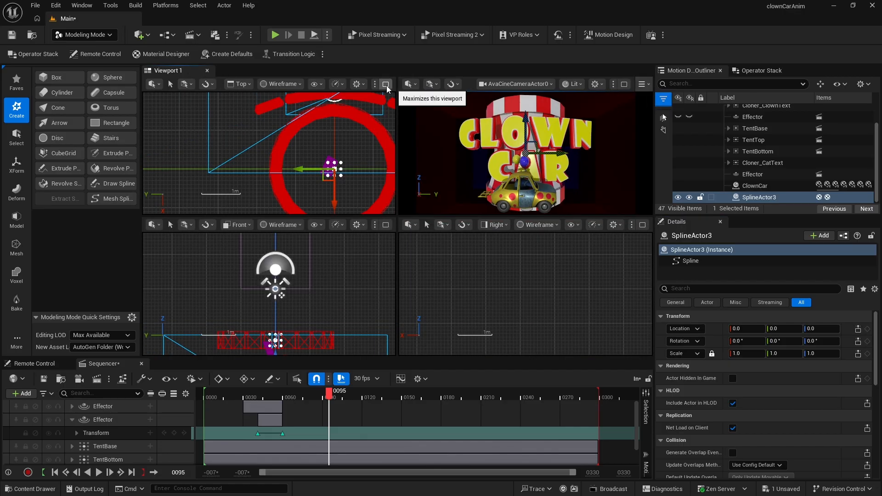
left_click(386, 84)
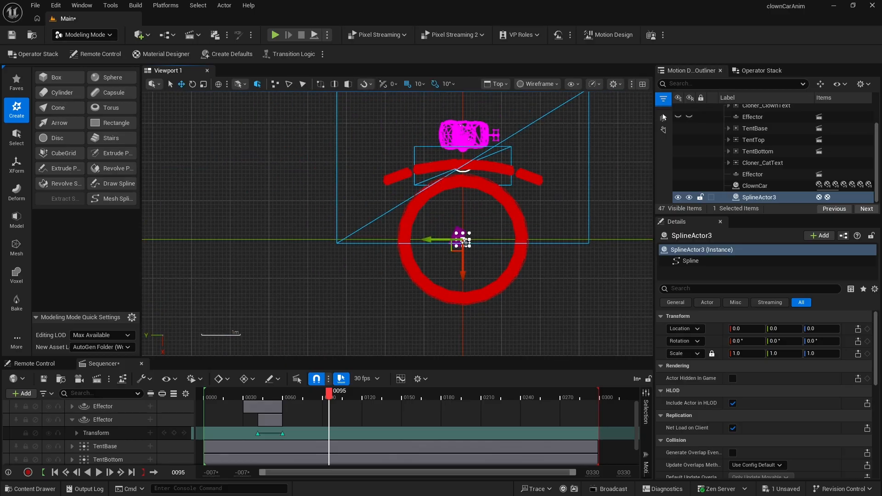
right_click(463, 242)
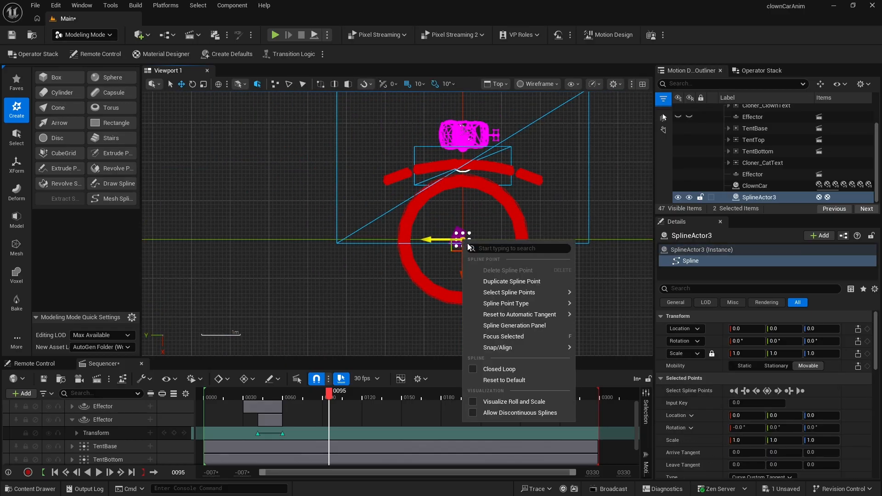
left_click(512, 325)
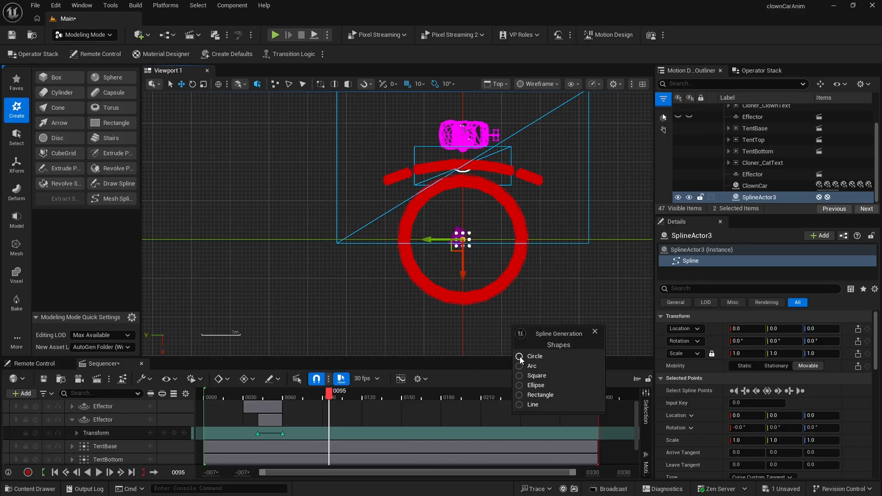
left_click(520, 357)
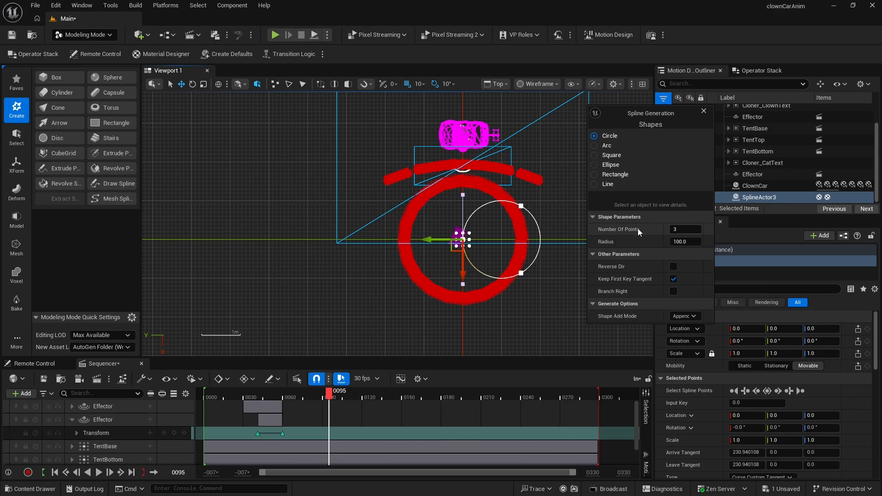
- Set the circle spline's radius to 300 and move the spline actor to location Y 300
left_click_drag(685, 241, 726, 242)
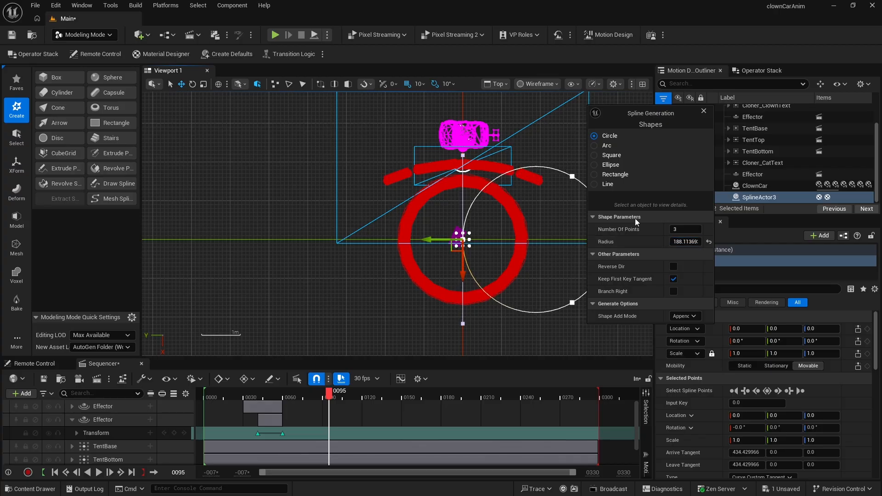
left_click_drag(681, 241, 702, 241)
left_click(678, 242)
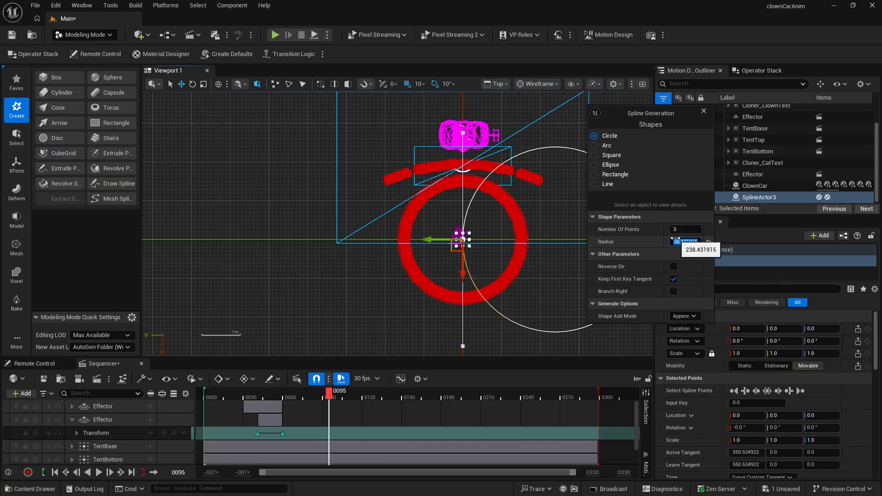
type("250")
key("Return")
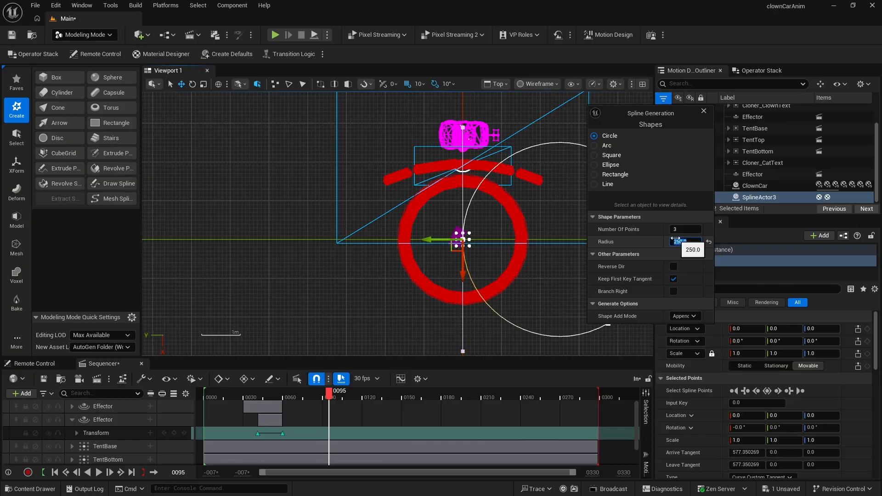
left_click_drag(740, 330, 737, 329)
left_click(739, 330)
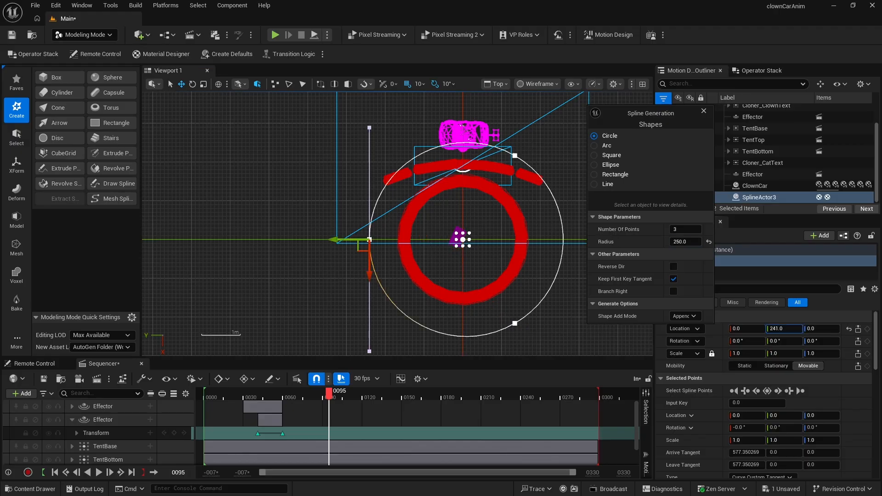
left_click_drag(784, 329, 786, 329)
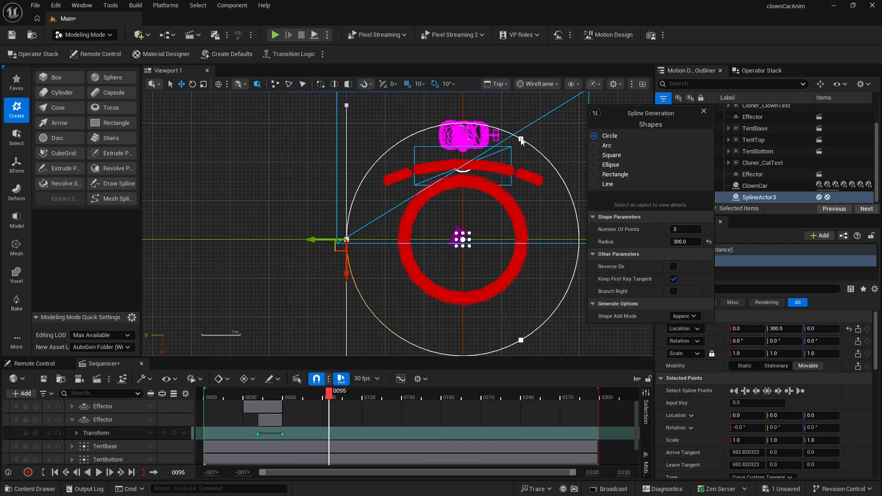
- Close the spline generation panel and return to the single perspective viewport
left_click(749, 198)
left_click(670, 111)
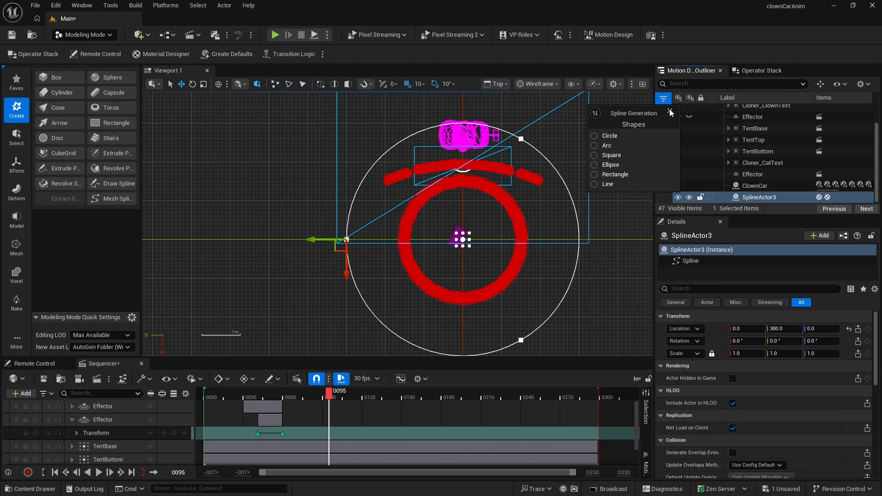
left_click(644, 84)
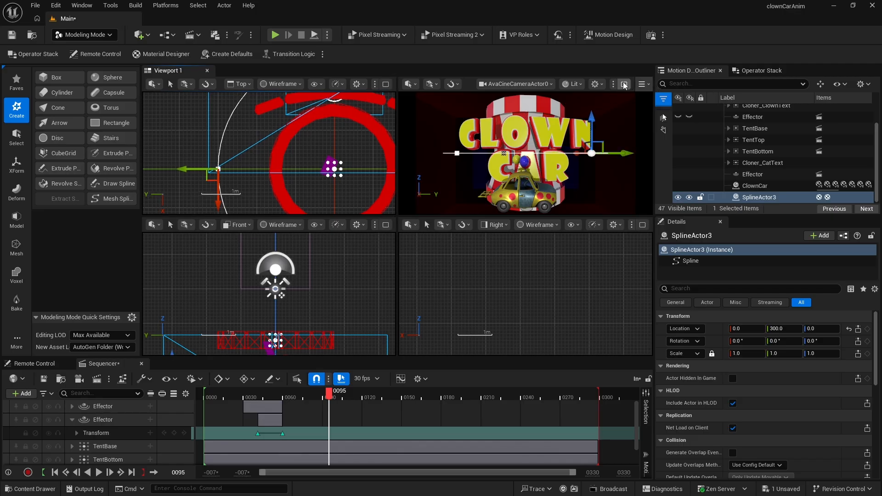
left_click(624, 84)
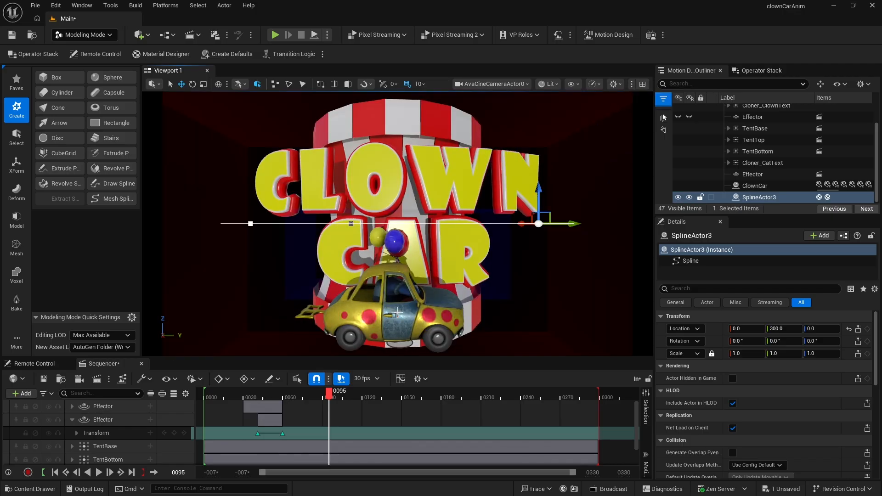
- Add a Spline Path modifier to the ClownCar and set its spline actor to SplineActor3
left_click(754, 187)
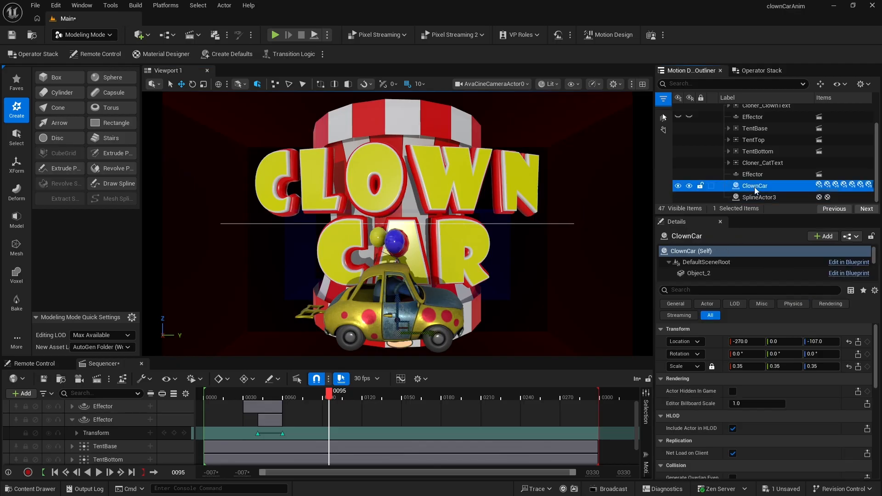
left_click(764, 71)
left_click(760, 118)
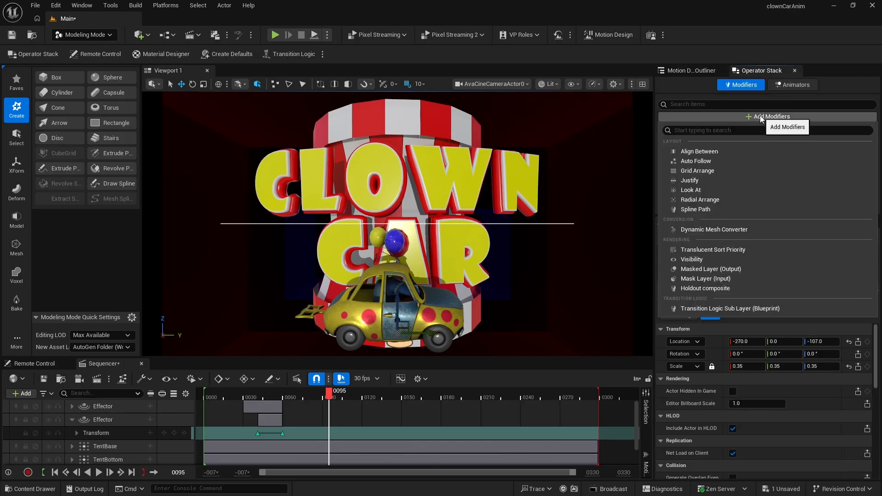
left_click(737, 209)
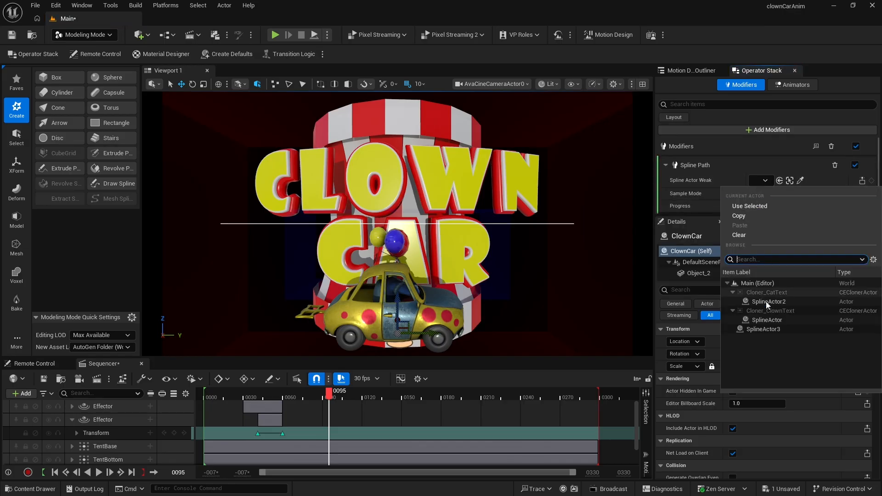
left_click(763, 329)
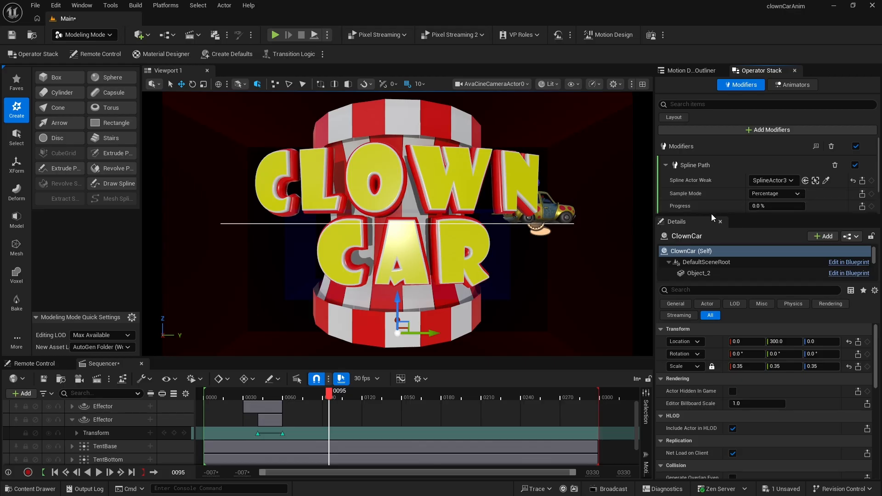
- Set the Spline Path modifier's base orientation yaw to -90°
scroll(711, 204, "down", 2)
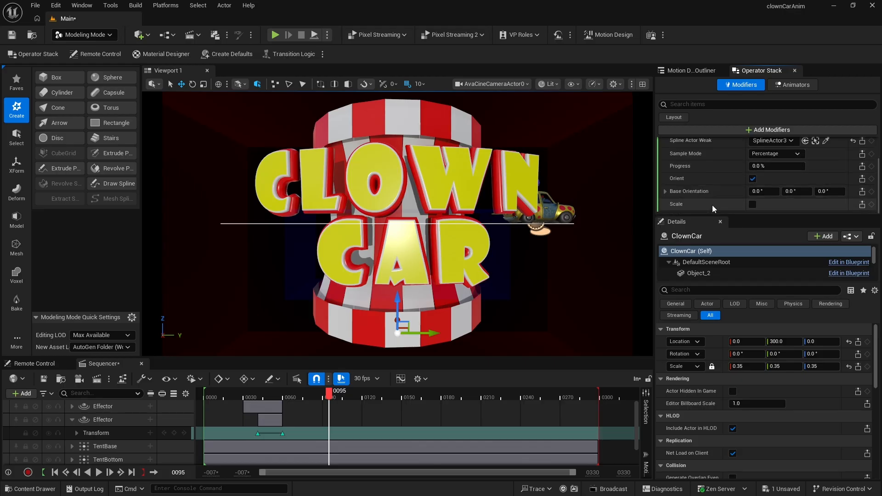
left_click(823, 192)
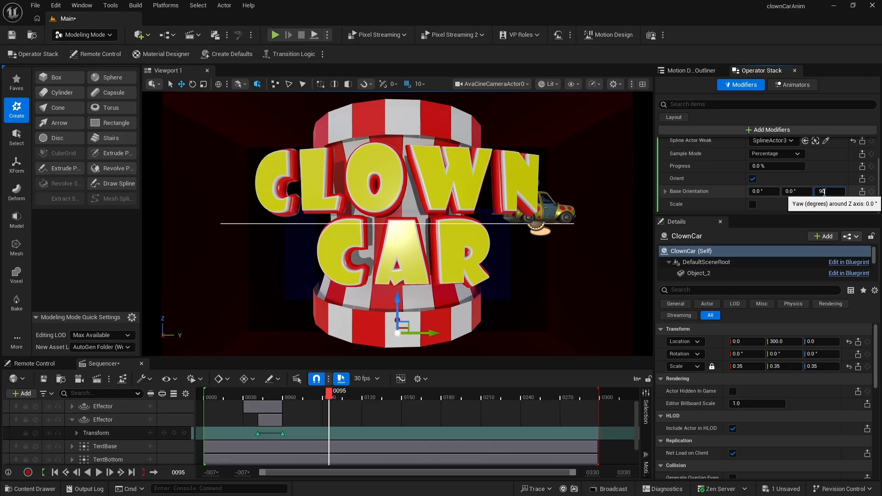
type("90")
key("Return")
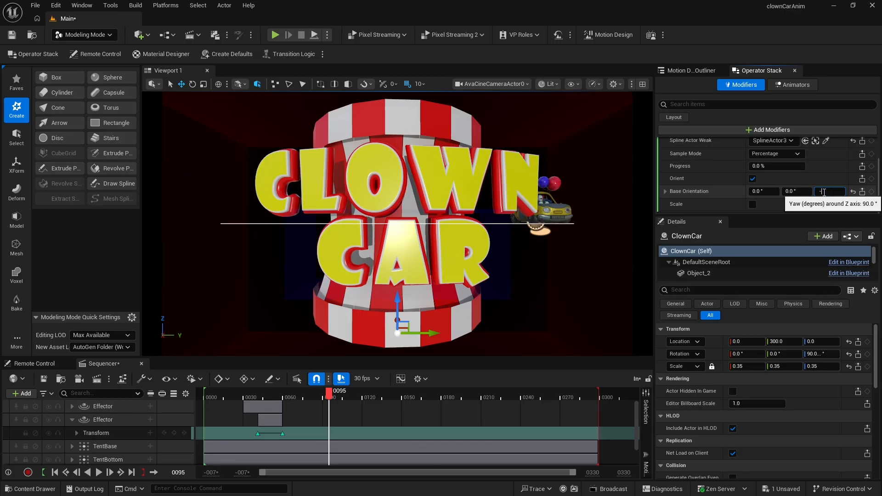
type("-90")
key("Return")
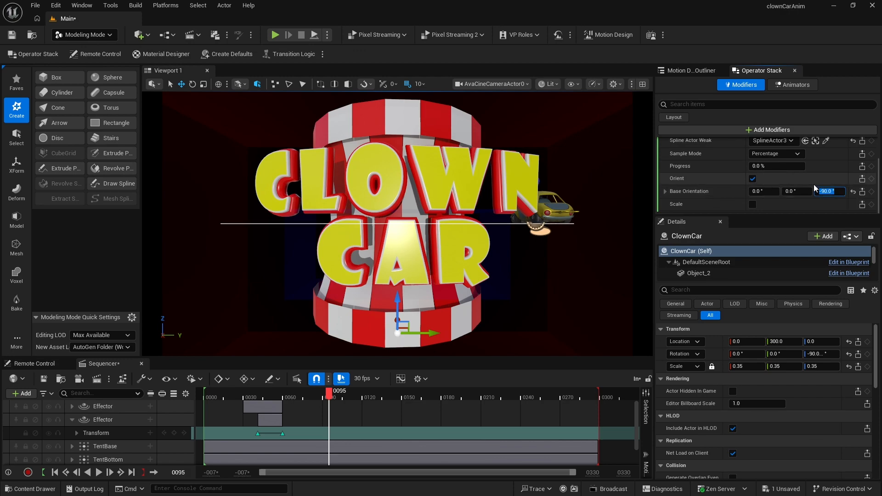
- Set the Spline Path modifier's progress to 25%
left_click_drag(758, 167, 774, 167)
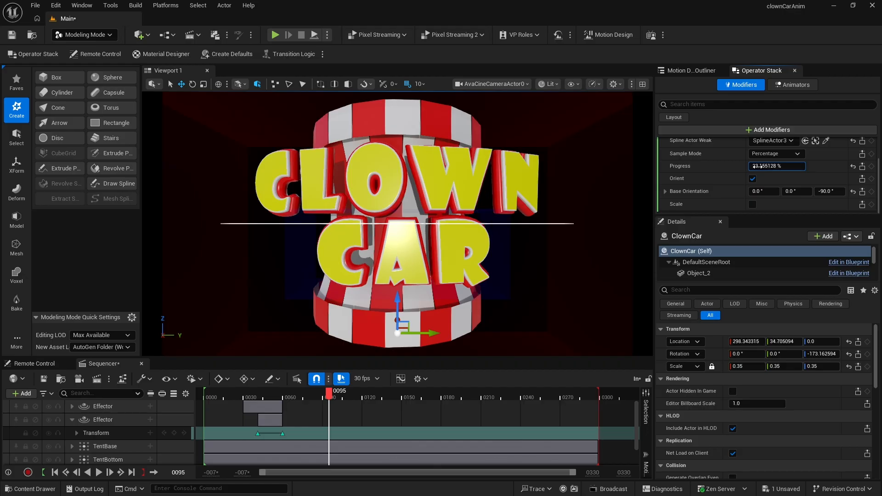
left_click(757, 167)
type("25")
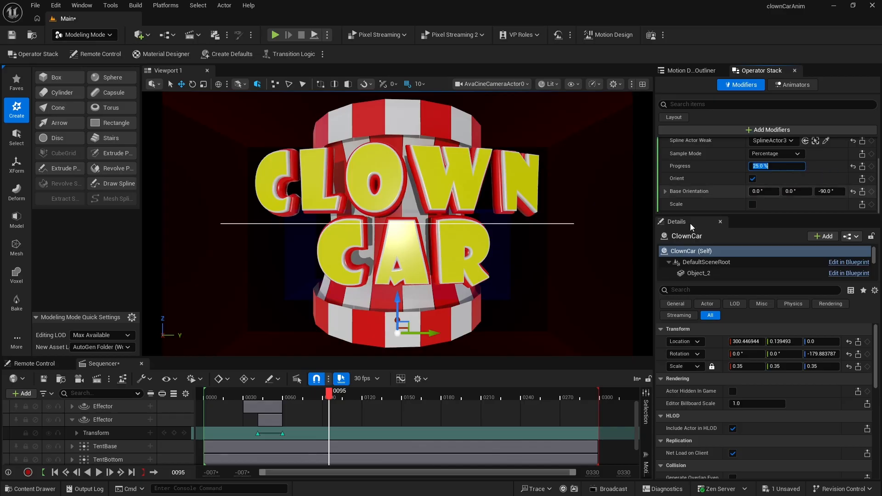
- Keyframe the Spline Path progress at 25% on frame 50 and at 125% on frame 170
left_click_drag(329, 401, 271, 403)
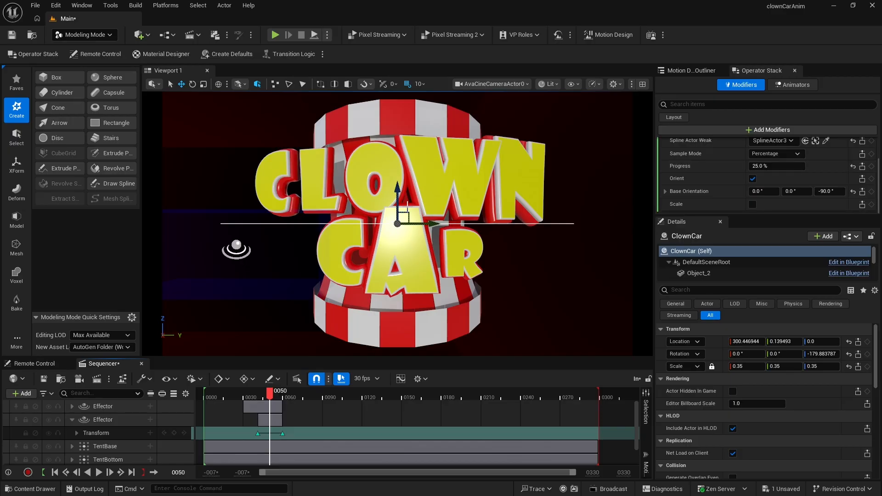
left_click(871, 167)
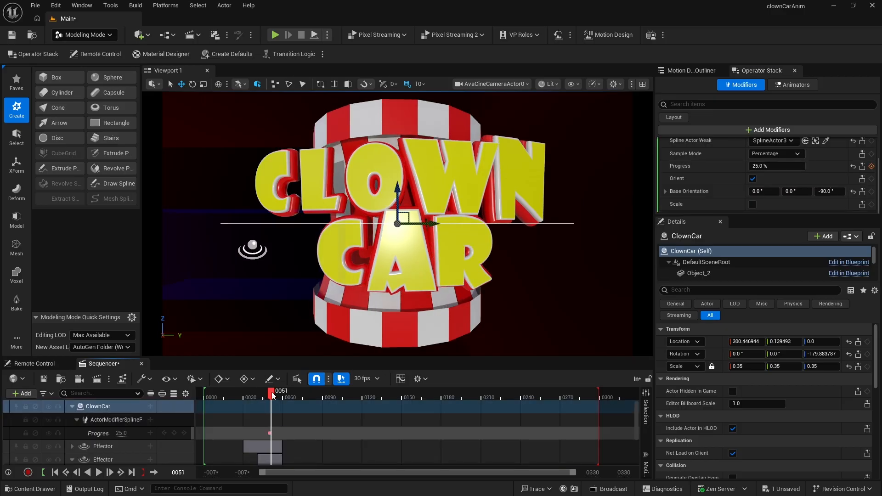
left_click_drag(271, 393, 428, 405)
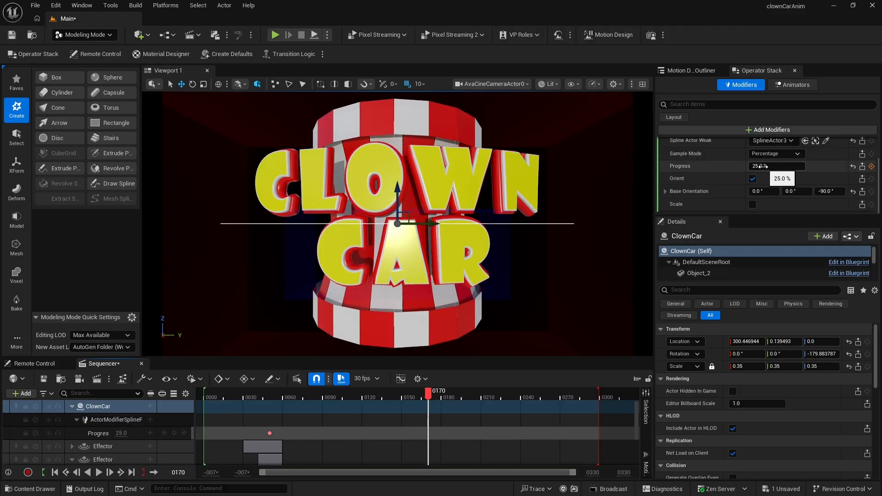
left_click_drag(756, 166, 805, 166)
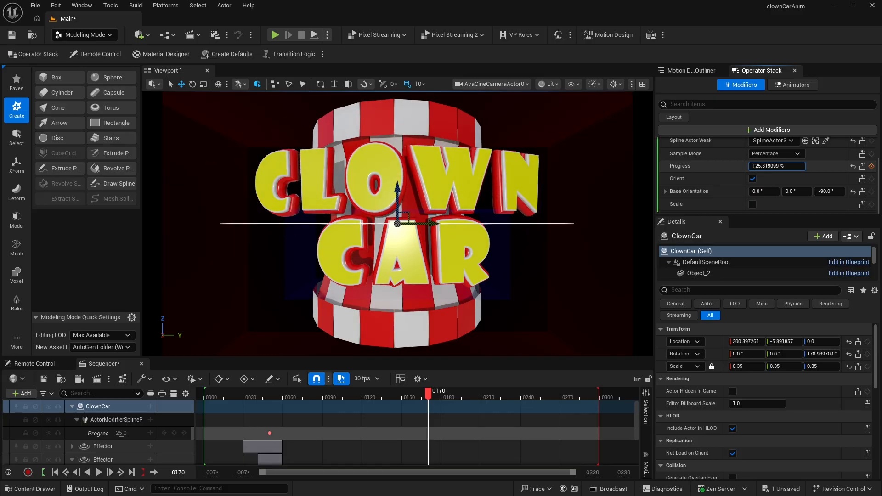
left_click(758, 167)
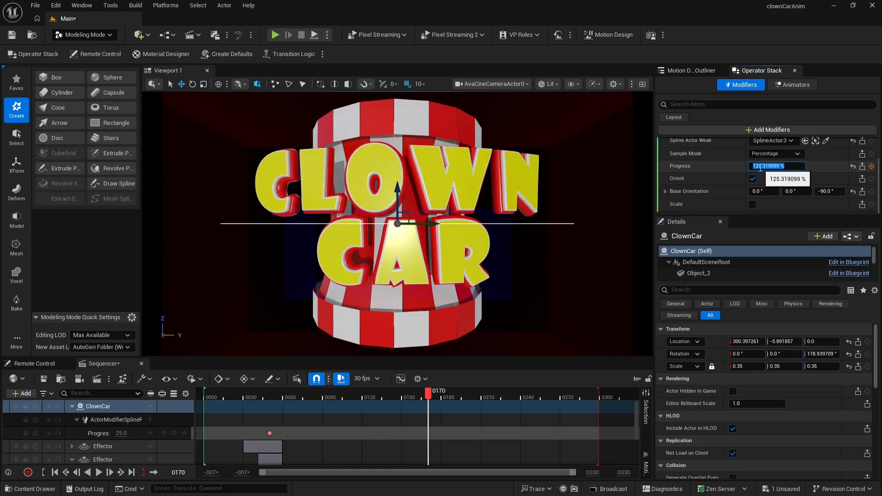
type("125")
key("Return")
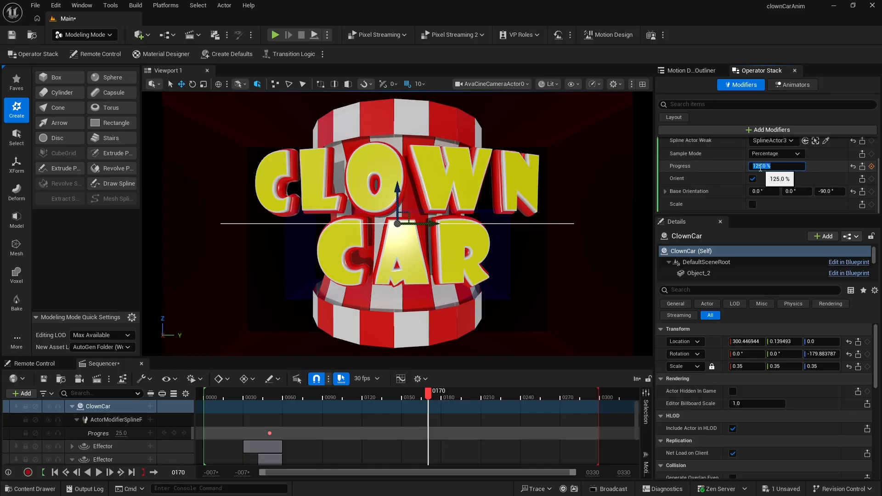
left_click(872, 167)
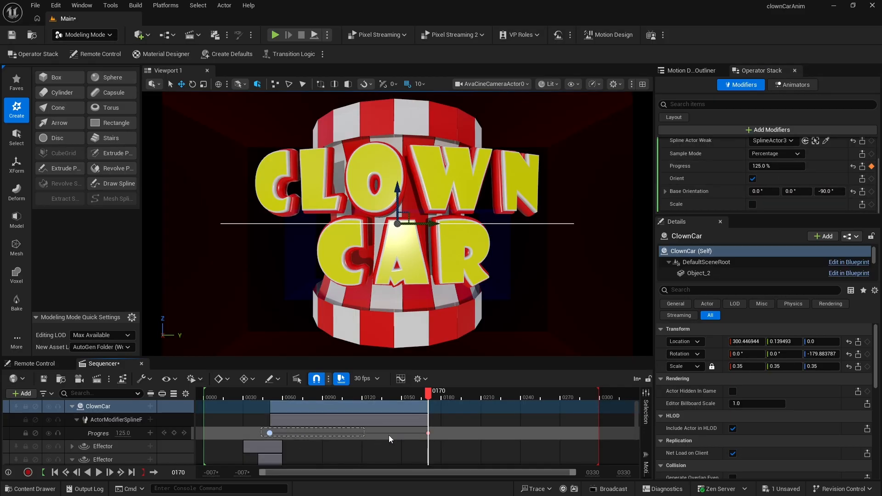
- Set the interpolation of the progress keys to Linear
left_click_drag(435, 437, 439, 438)
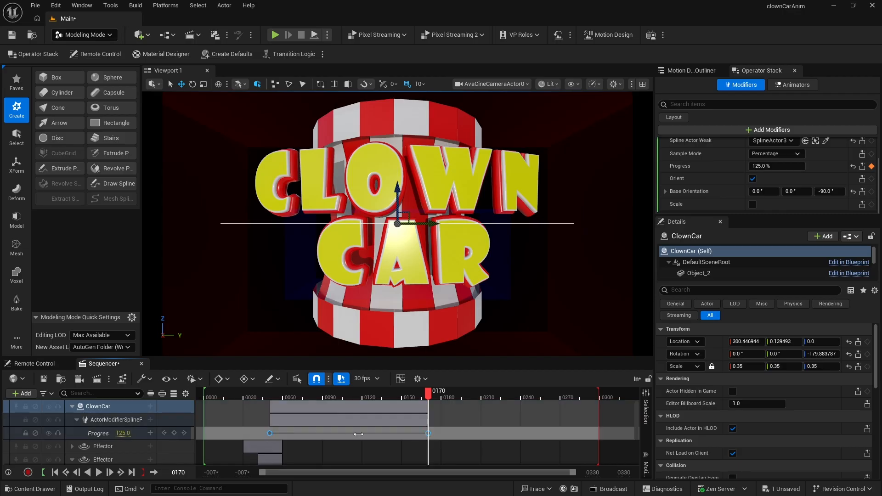
right_click(270, 433)
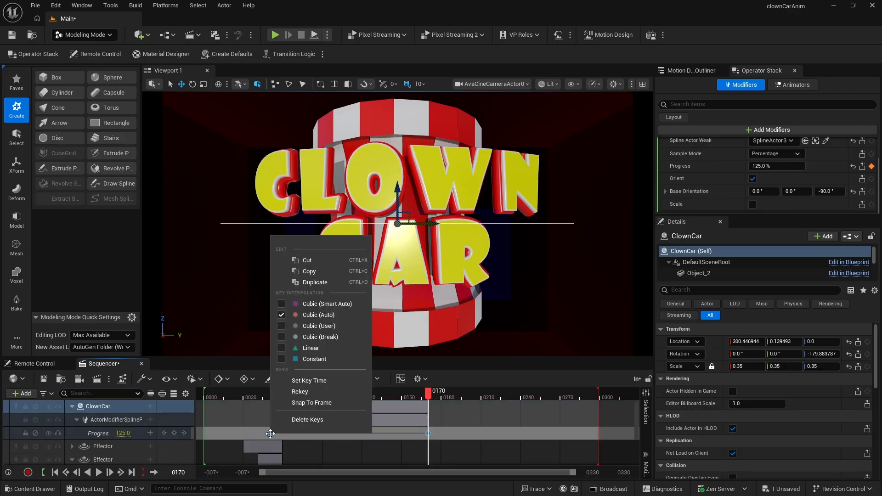
left_click(310, 344)
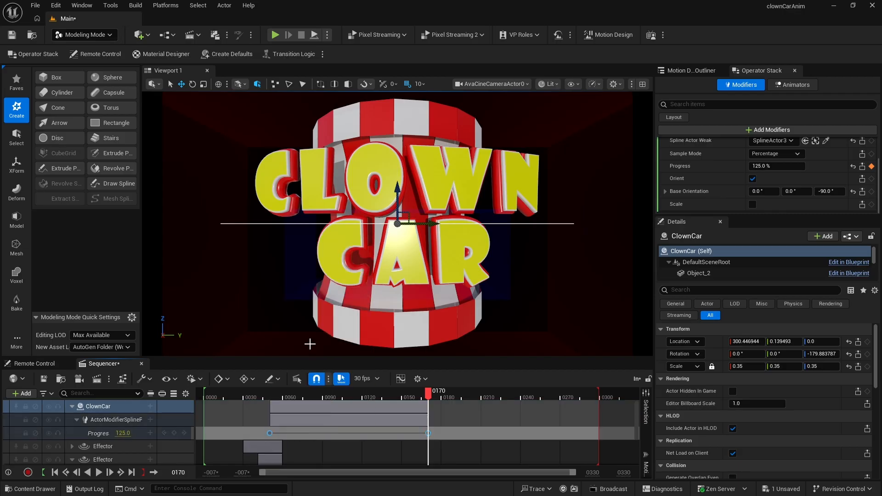
- Play the animation from the start to preview the car's motion
left_click(217, 396)
key("space")
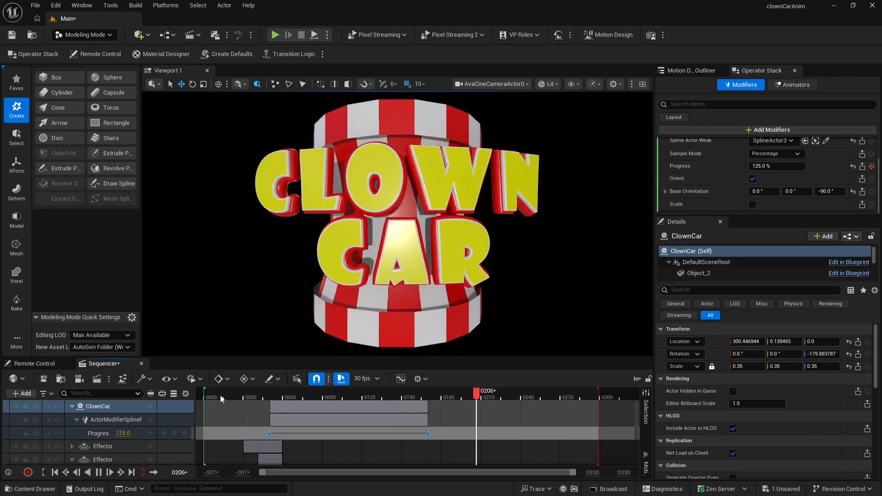
key("space")
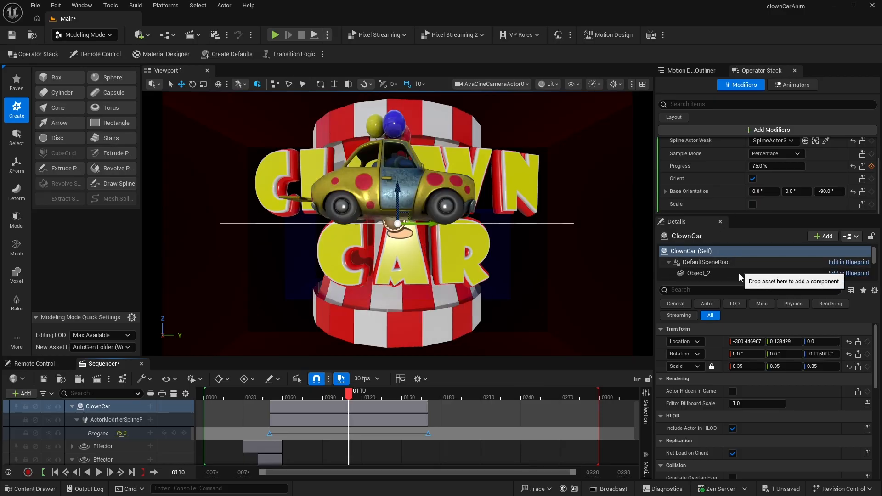
- Select SplineActor3 in the outliner and lower its Z location to -93
left_click(695, 71)
left_click(747, 196)
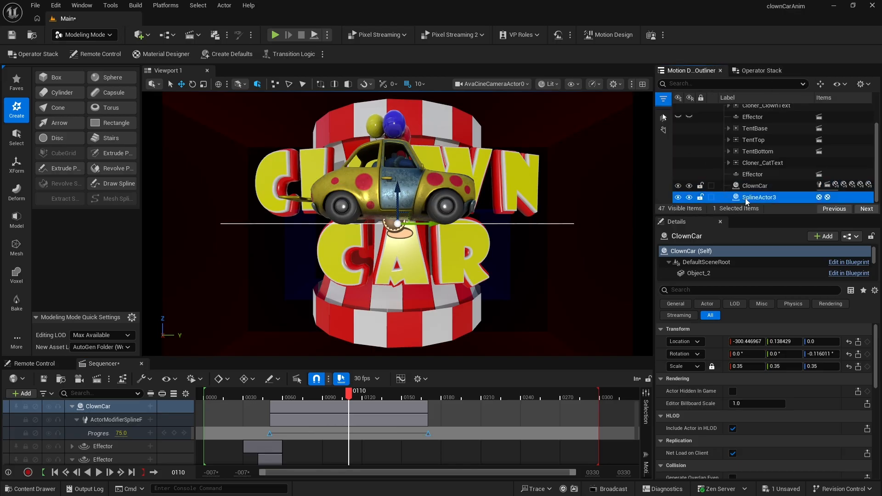
left_click_drag(810, 329, 776, 329)
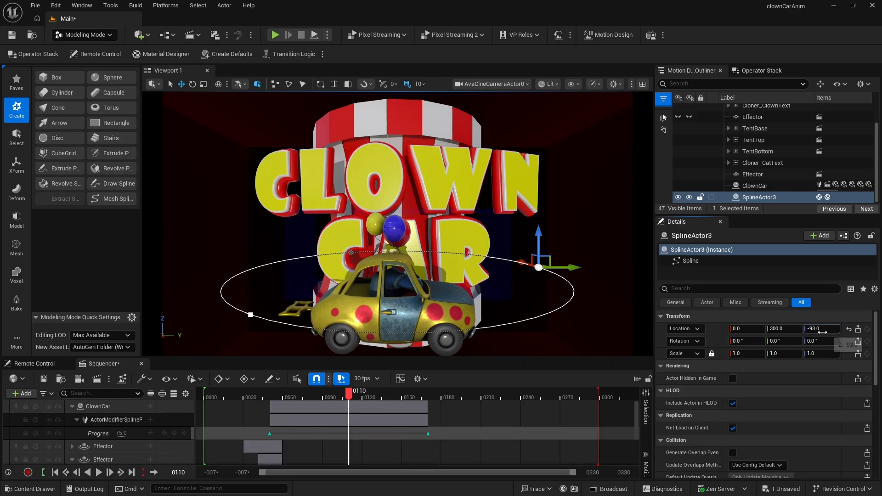
- Replay the animation from the beginning to check the car's path around the tent
left_click(223, 398)
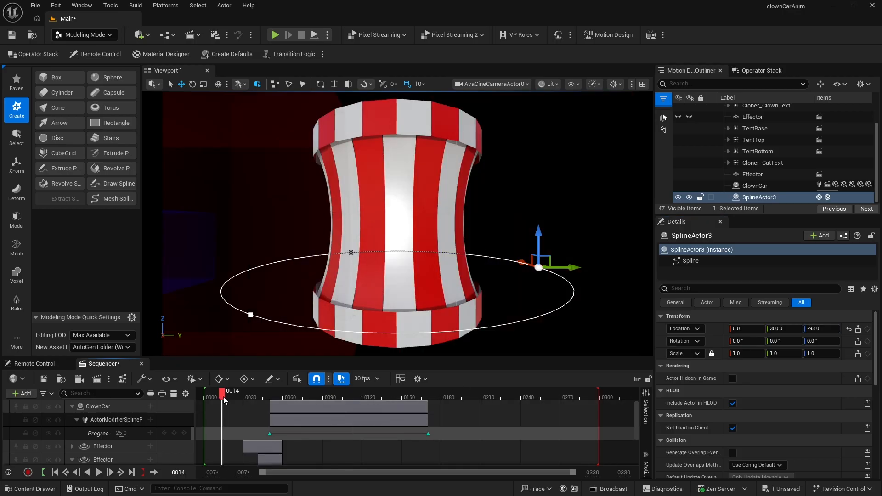
key("space")
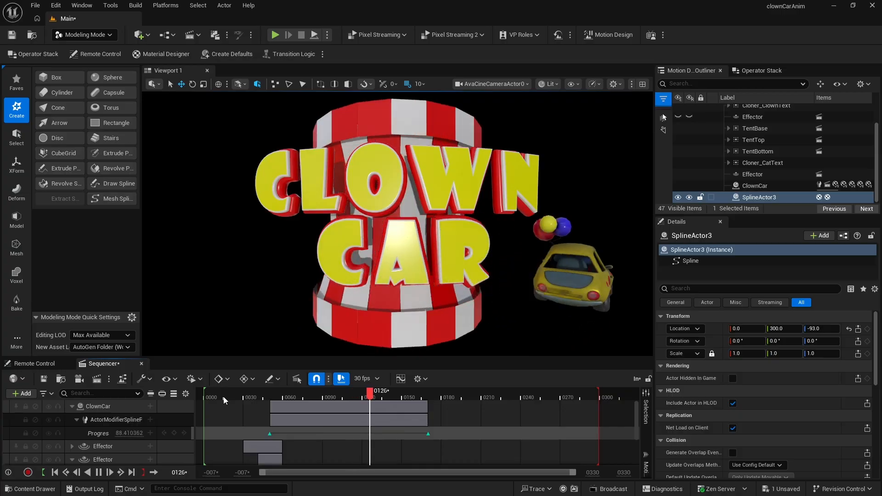
key("space")
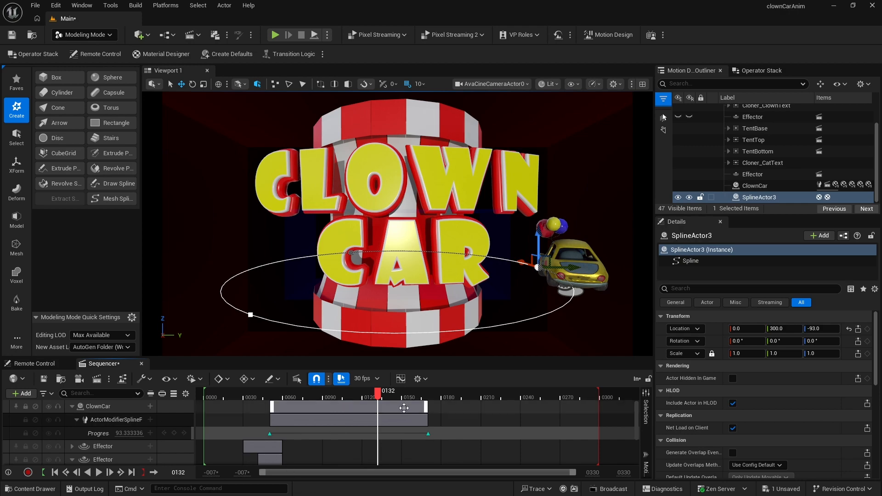
- Shorten the ClownCar sequencer section so the lap ends around frame 126 and replay the animation
left_click_drag(425, 406, 315, 411)
left_click(225, 394)
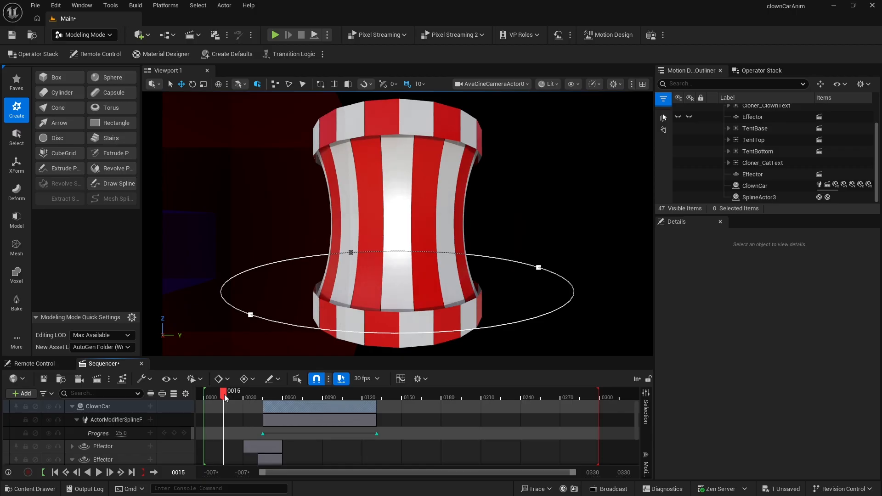
key("space")
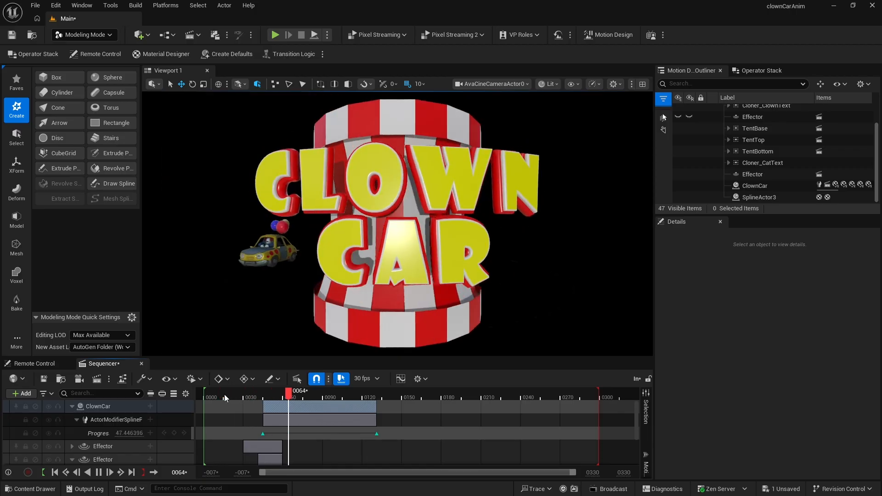
key("space")
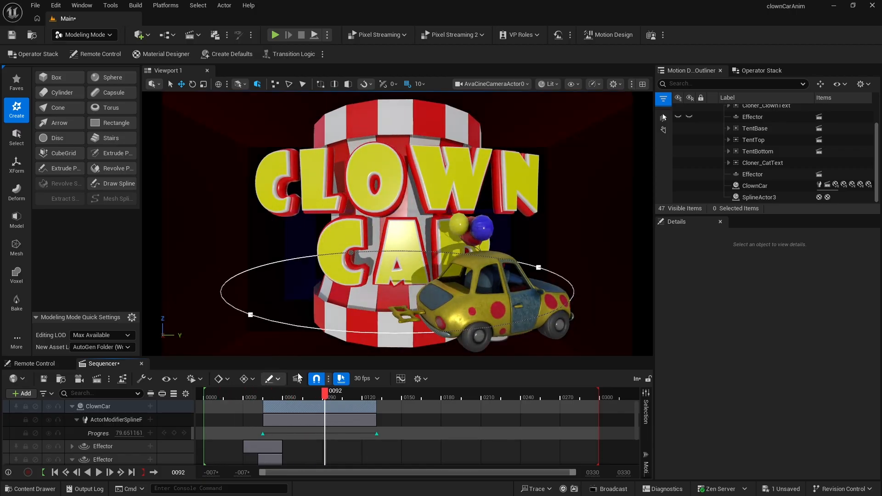
- Shift the ClownCar section earlier to start around frame 30 and replay the animation
left_click_drag(338, 408, 323, 413)
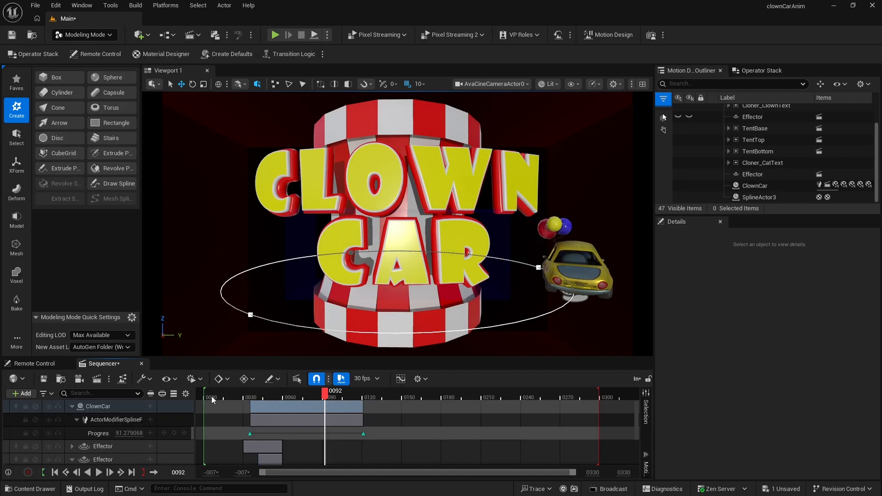
left_click(211, 396)
key("space")
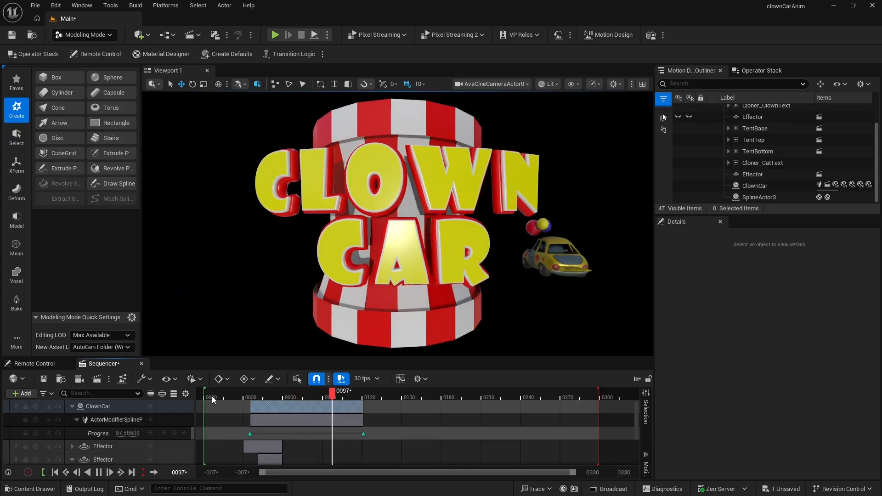
key("space")
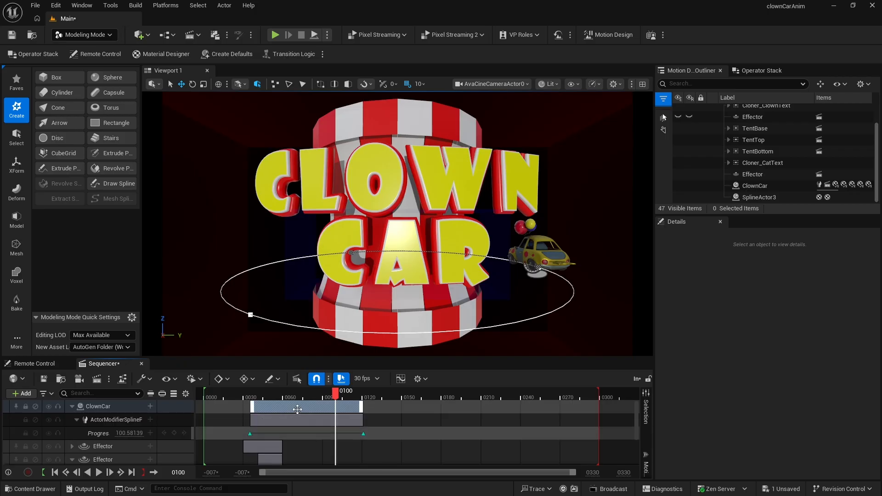
- Nudge the ClownCar section slightly earlier and play the animation from the start
left_click_drag(298, 409, 296, 410)
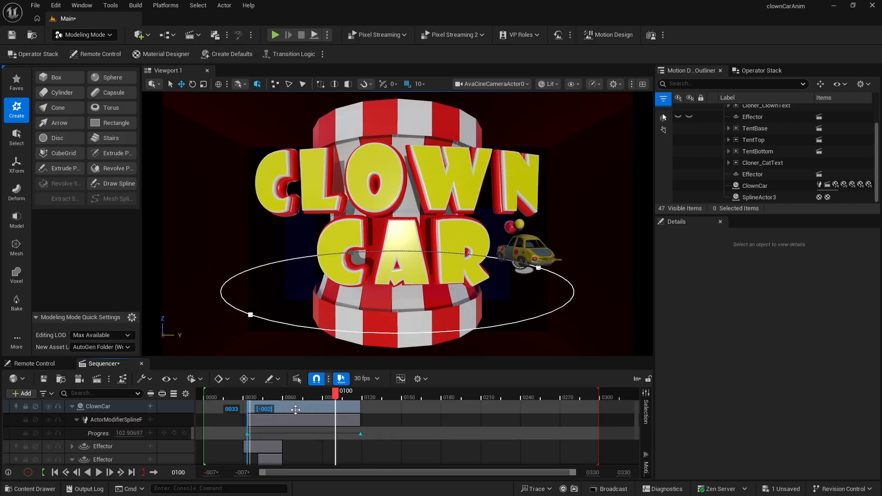
left_click(220, 398)
key("space")
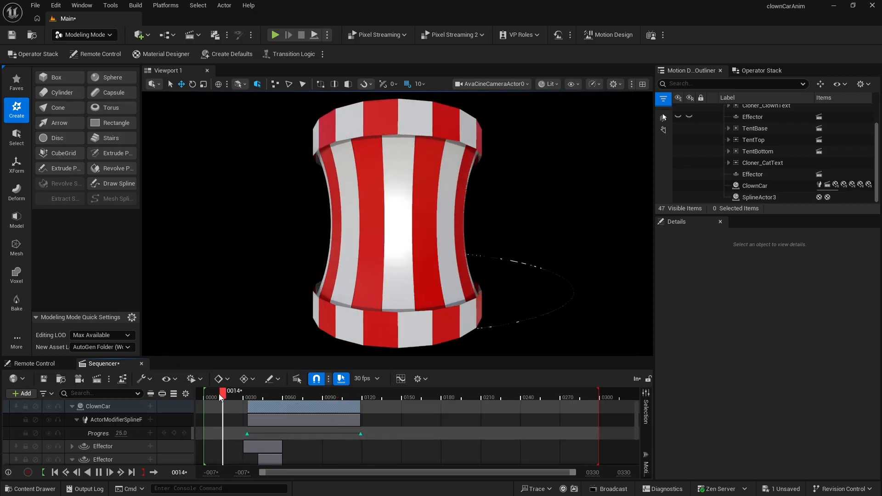
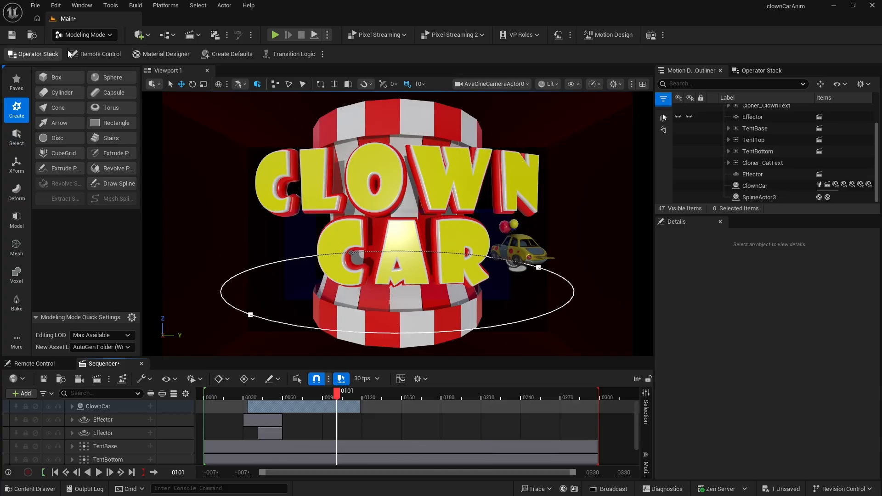
- Switch to Motion Design mode and add a Text Actor to the scene
left_click(82, 34)
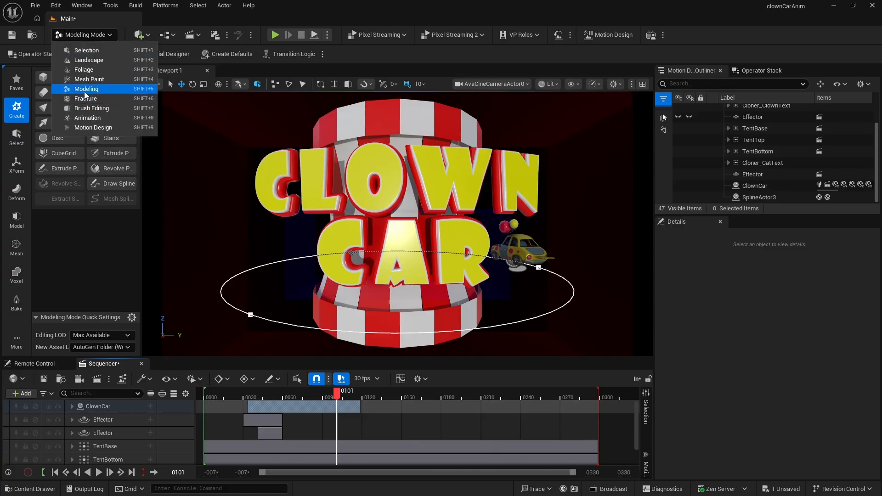
left_click(89, 128)
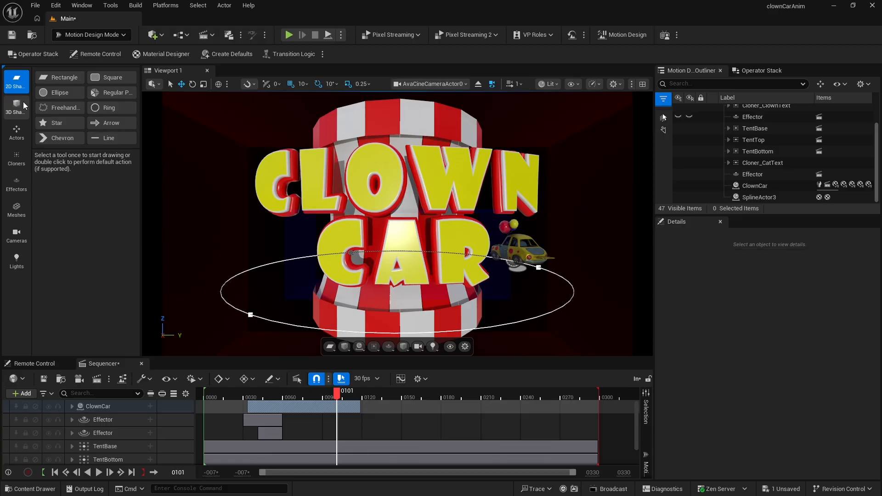
left_click(17, 132)
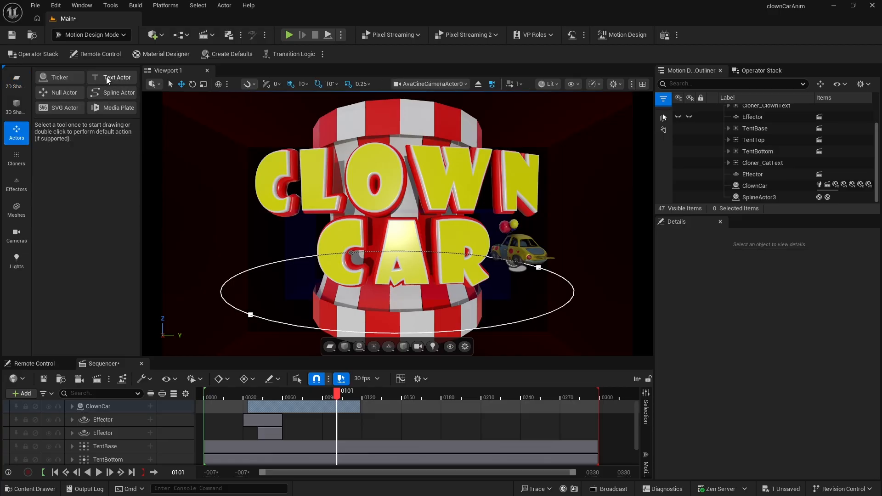
double_click(106, 77)
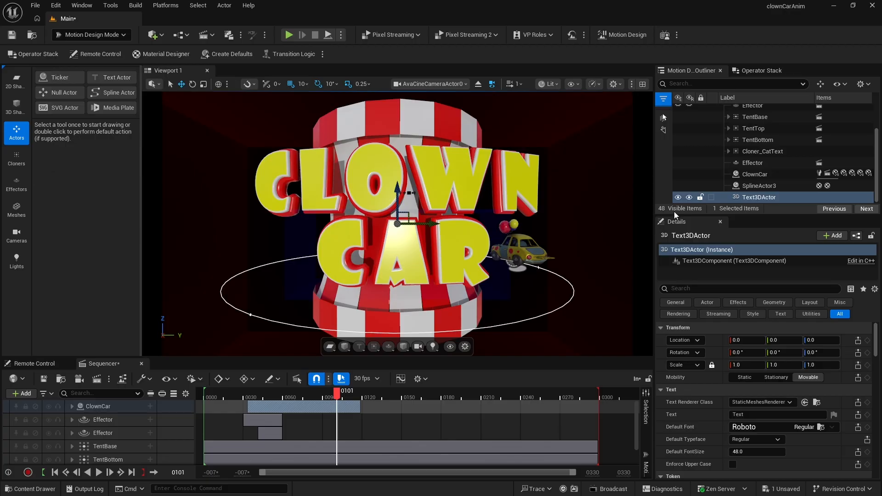
- Set the text actor's text to animations and enable Enforce Upper Case
left_click(749, 198)
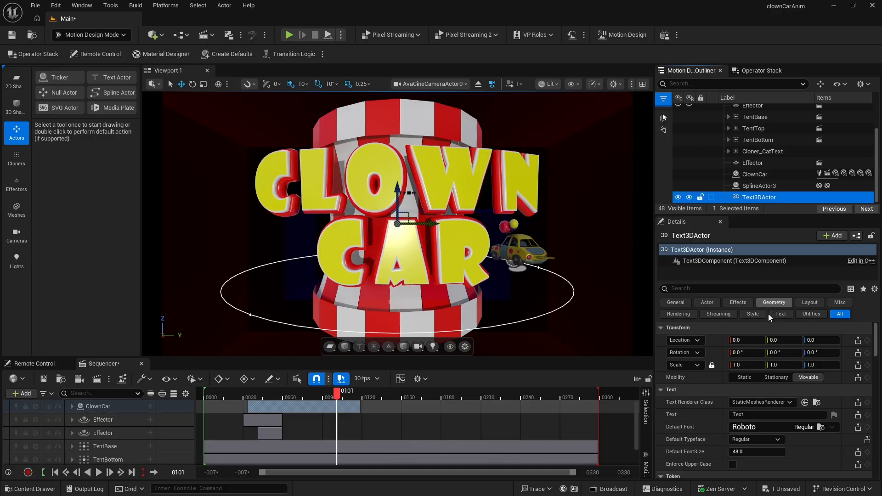
left_click(737, 414)
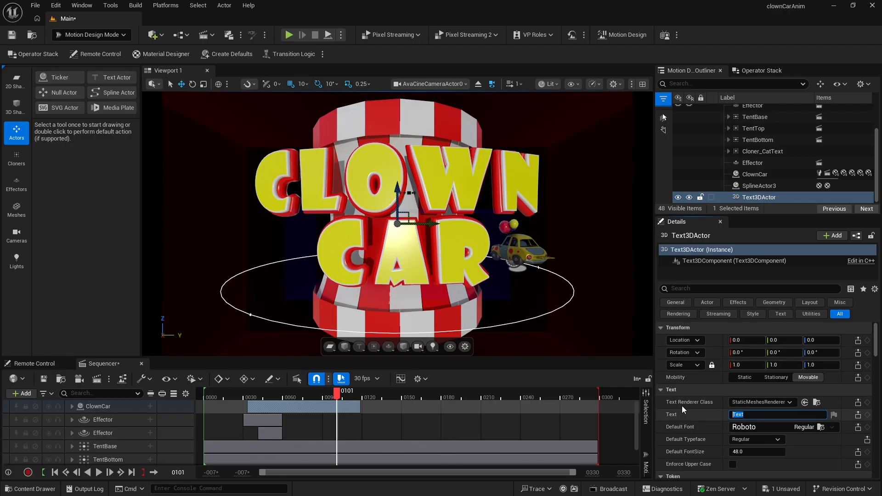
type("animations")
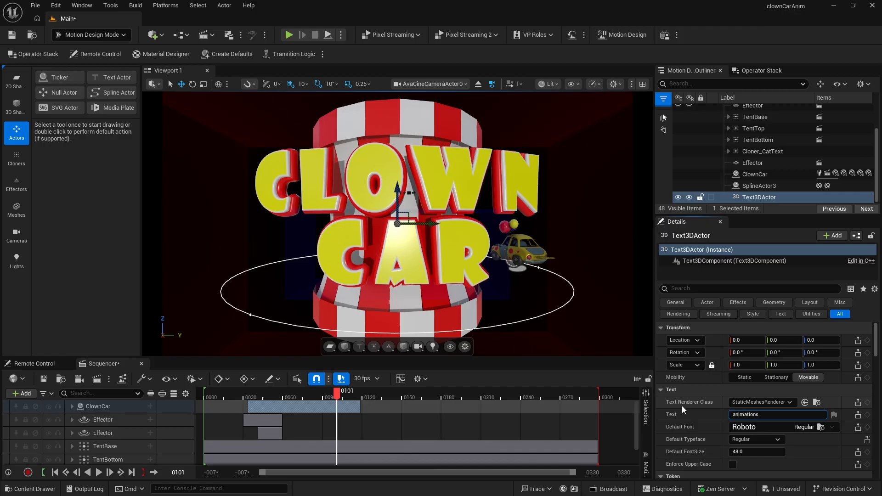
key("Return")
left_click(732, 465)
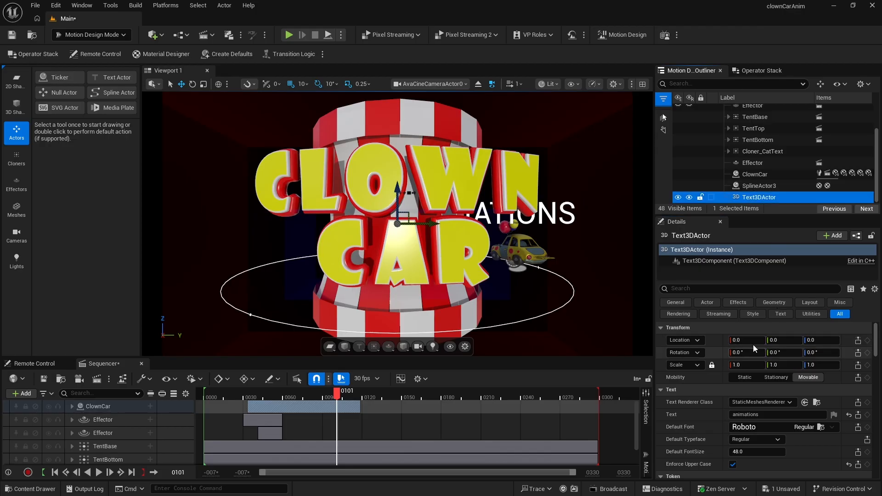
- Move the text to an X location of about -251 and set its default font size to 12
left_click_drag(747, 341, 632, 340)
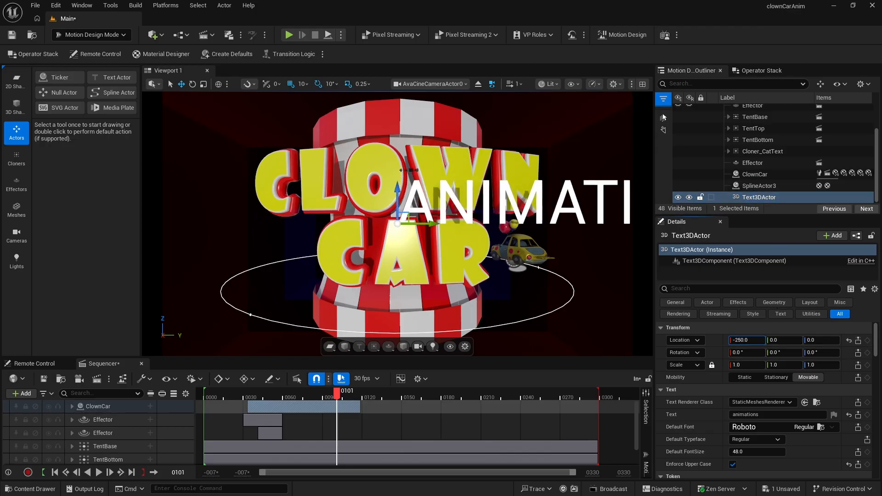
left_click(739, 452)
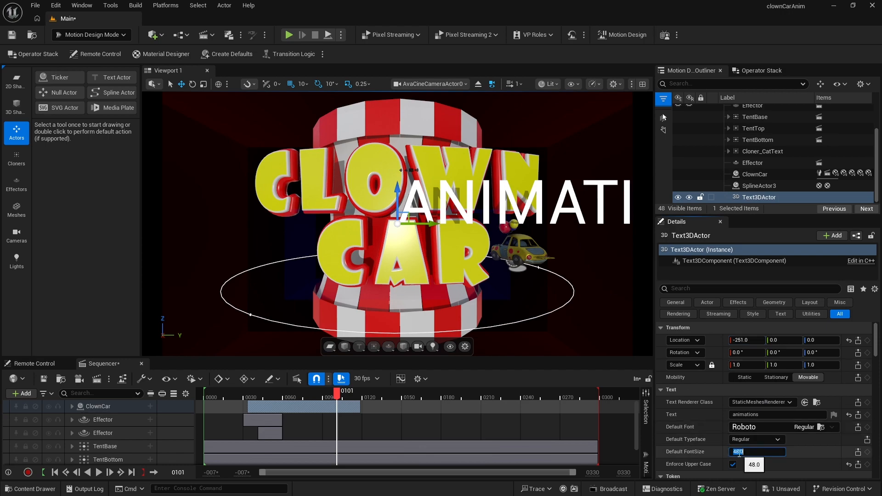
type("12")
key("Return")
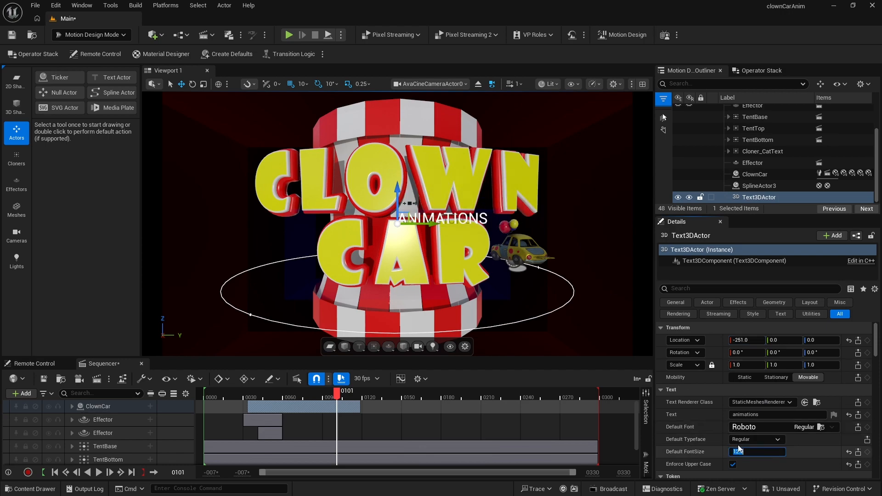
- Change the text's font to BookmanOldStyle and shift its X location to about -218
left_click(754, 427)
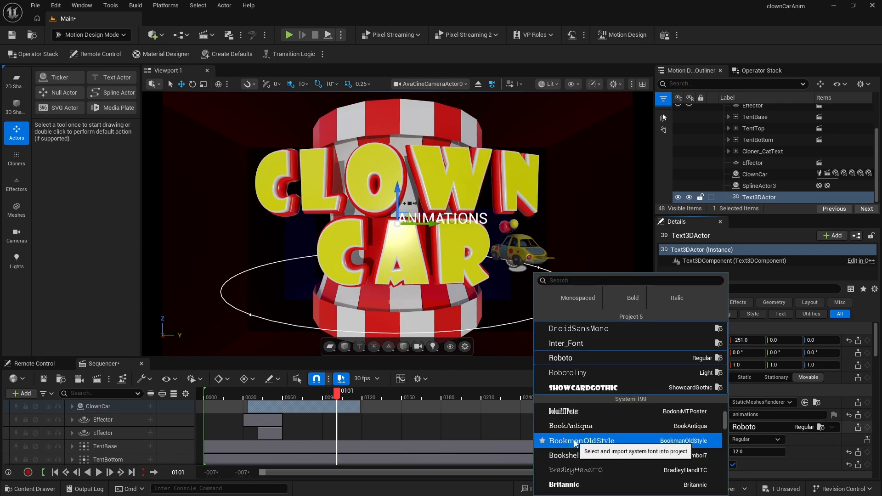
left_click(575, 442)
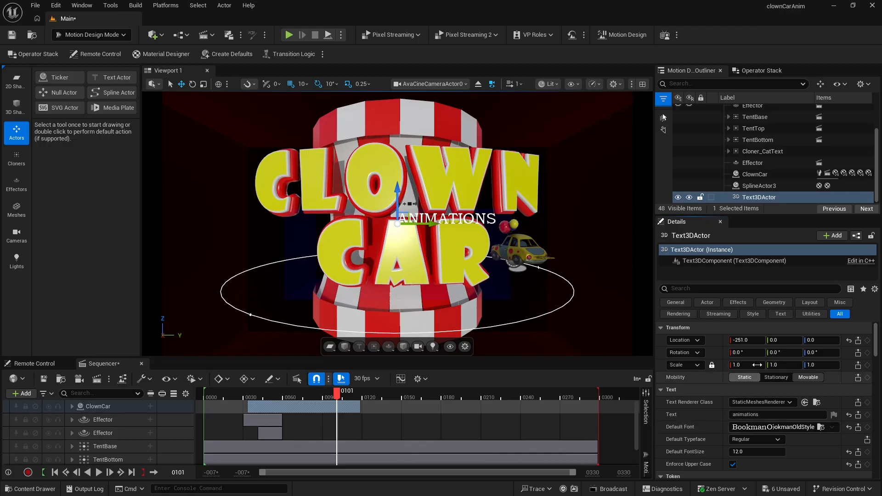
left_click_drag(740, 342, 761, 340)
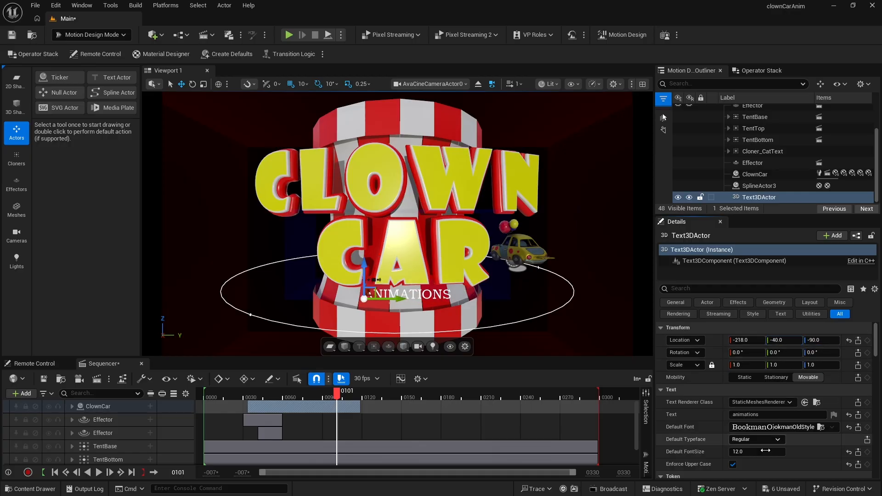
- Center the text's horizontal and vertical alignment in the layout settings
scroll(766, 450, "down", 3)
scroll(761, 447, "down", 1)
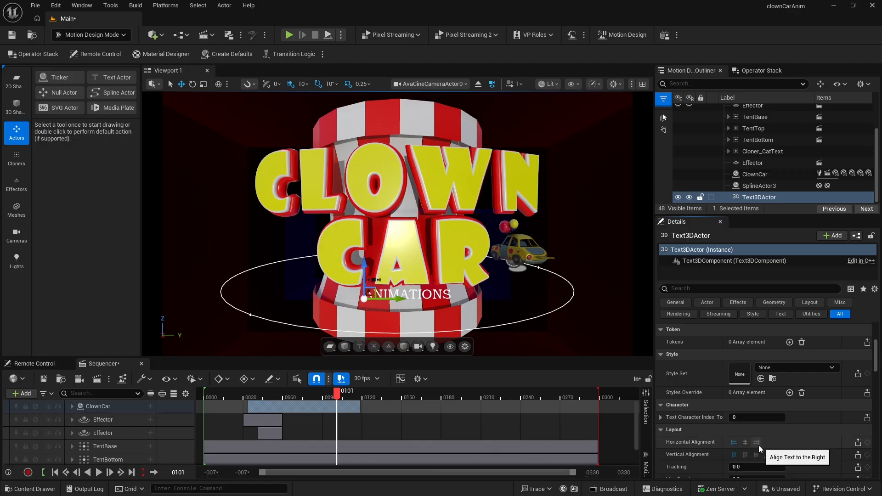
left_click(744, 443)
left_click(754, 454)
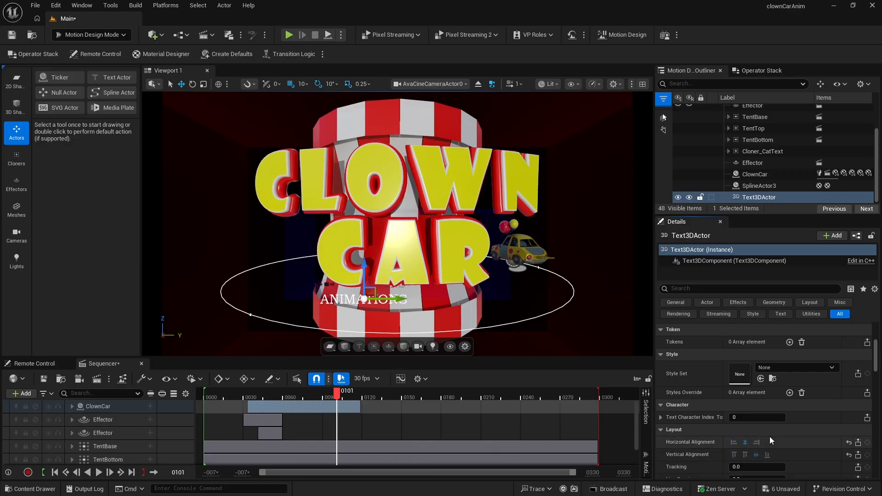
- Set the text's Y location to 0 and its Z location to -87
scroll(758, 409, "up", 5)
scroll(758, 409, "up", 3)
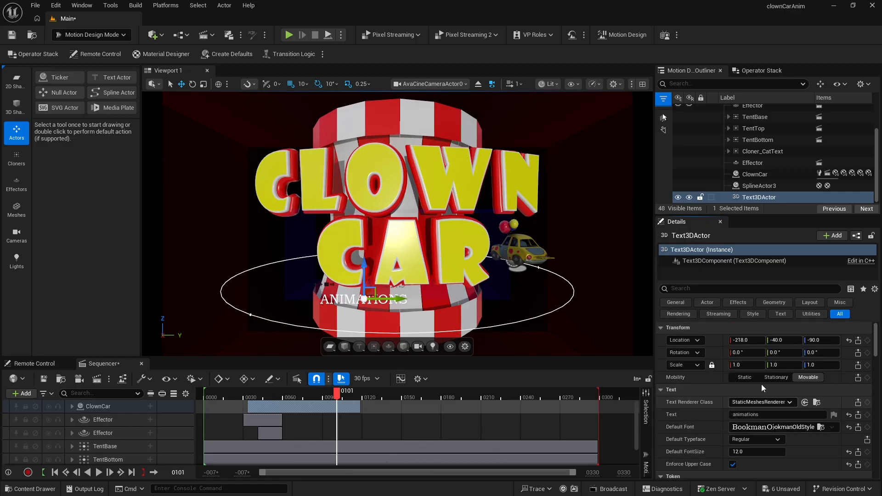
left_click(776, 340)
type("0")
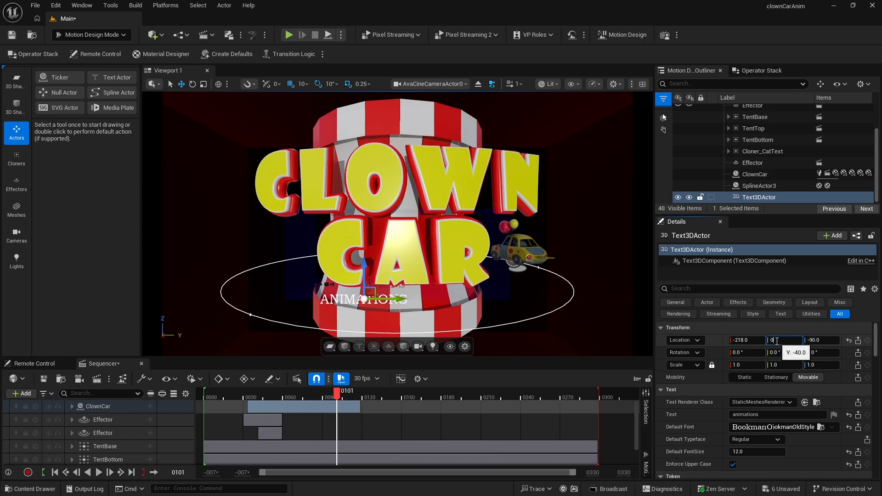
key("Return")
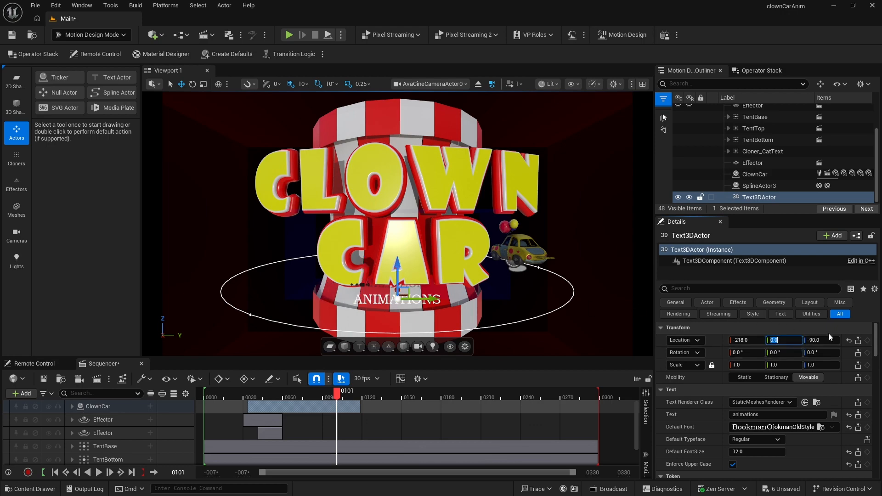
key("Tab")
type("-94")
key("Return")
left_click_drag(812, 340, 813, 340)
- Set the text's default font size to 20
left_click(739, 452)
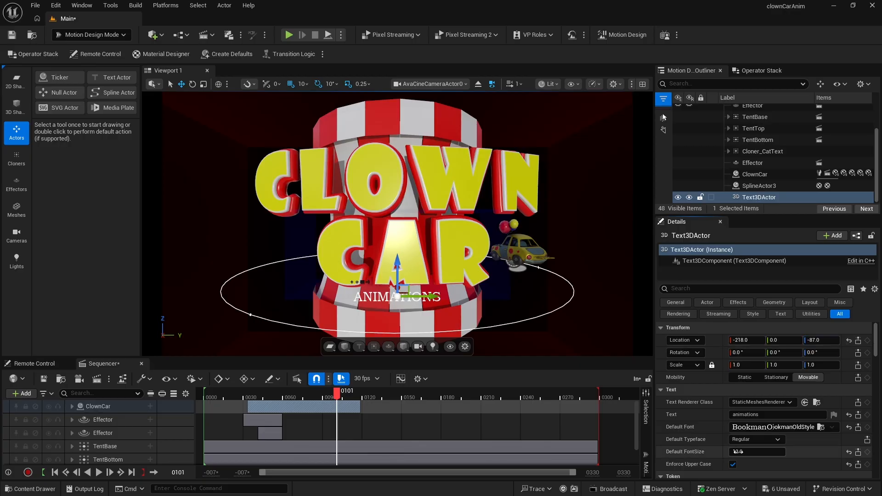
type("20")
key("Return")
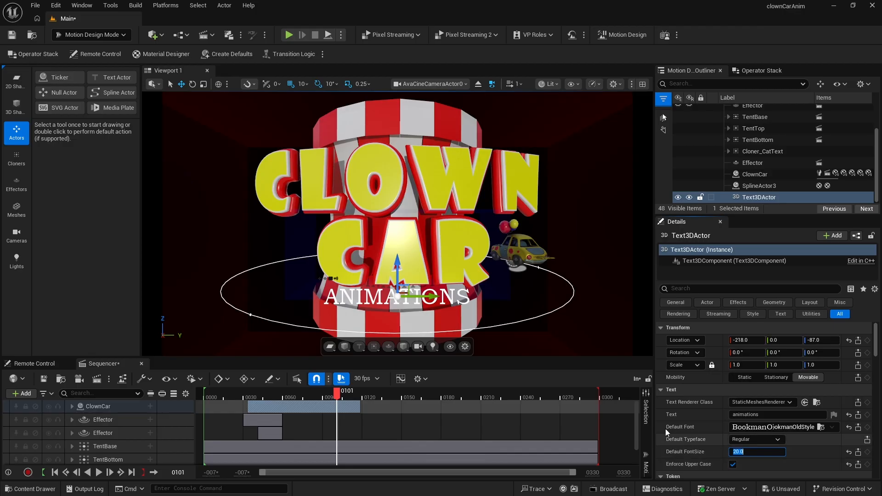
- Set the text's geometry extrude depth to 10
scroll(713, 434, "down", 6)
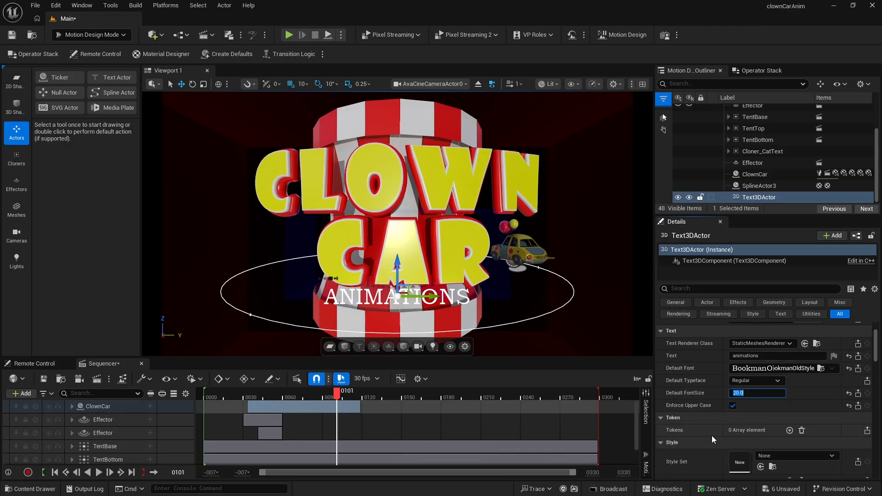
scroll(712, 437, "down", 5)
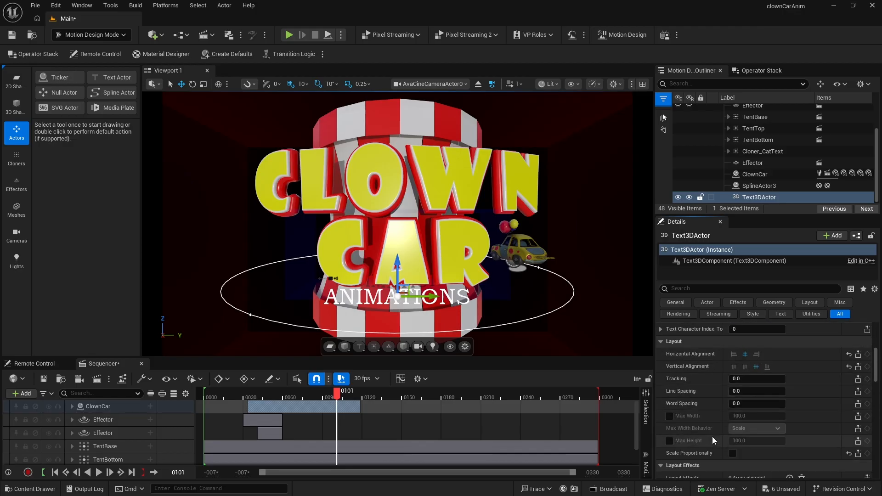
left_click(742, 446)
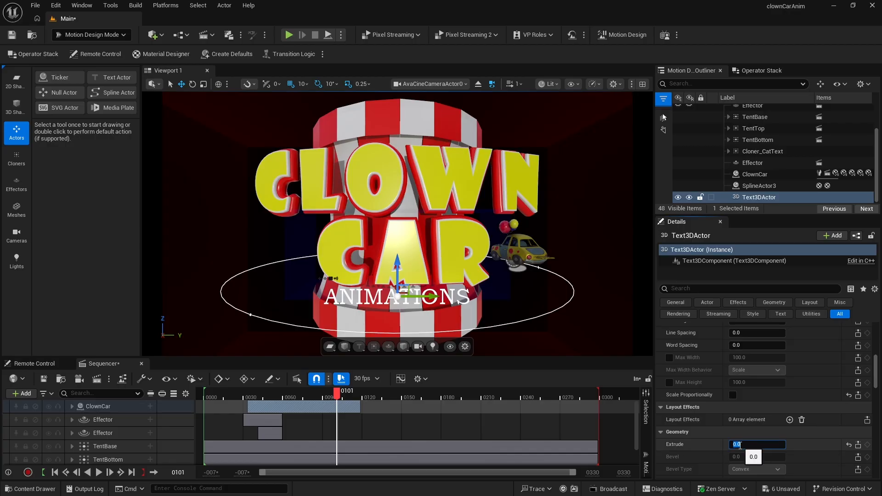
type("10")
key("Return")
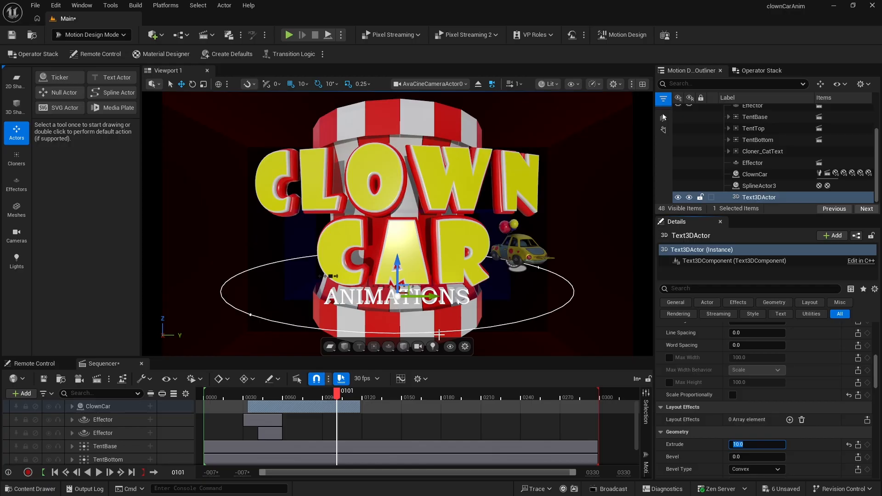
- Change the text's material style to Custom
scroll(822, 436, "down", 5)
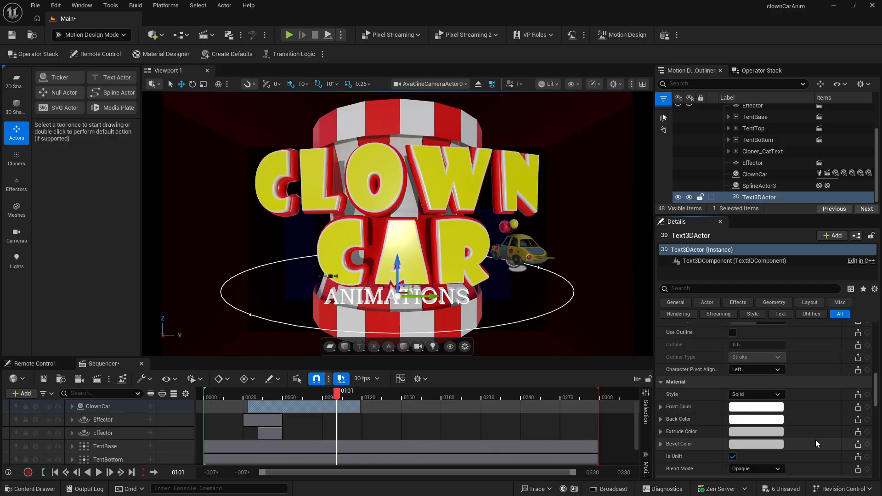
scroll(811, 437, "down", 1)
left_click(749, 364)
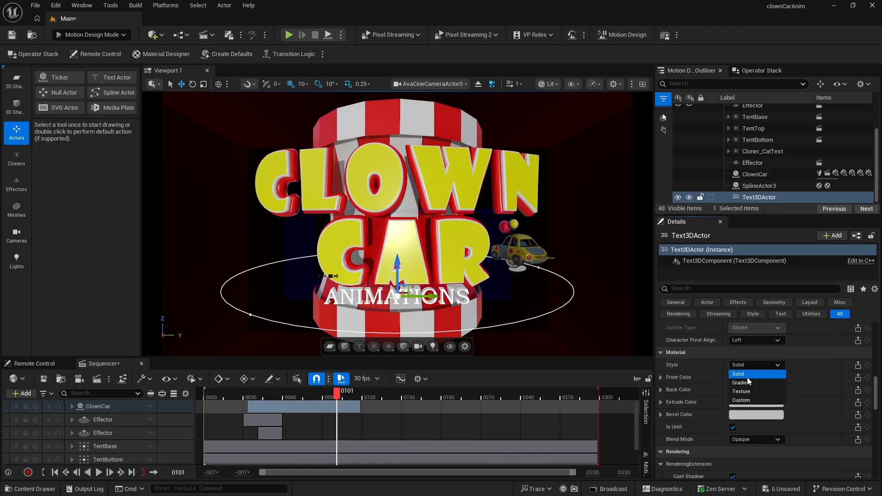
left_click(742, 400)
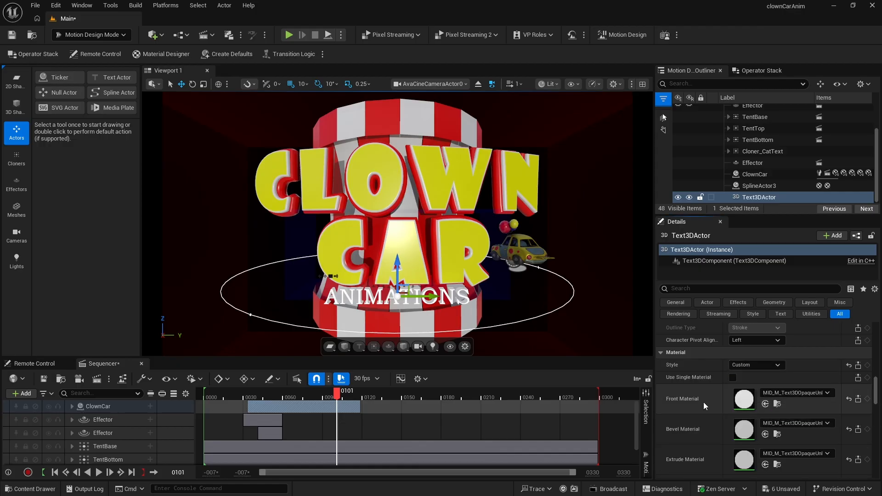
- Open the Material Designer and create a new PBR material for the text's front material
left_click(155, 54)
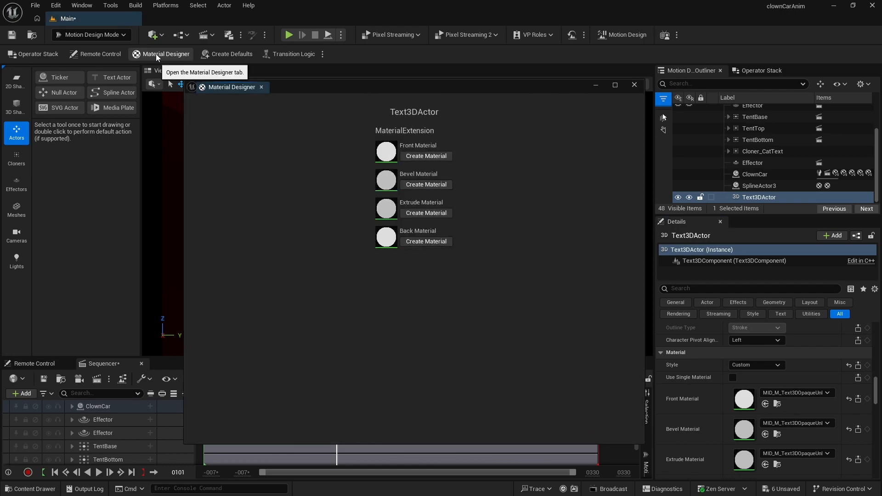
left_click(425, 157)
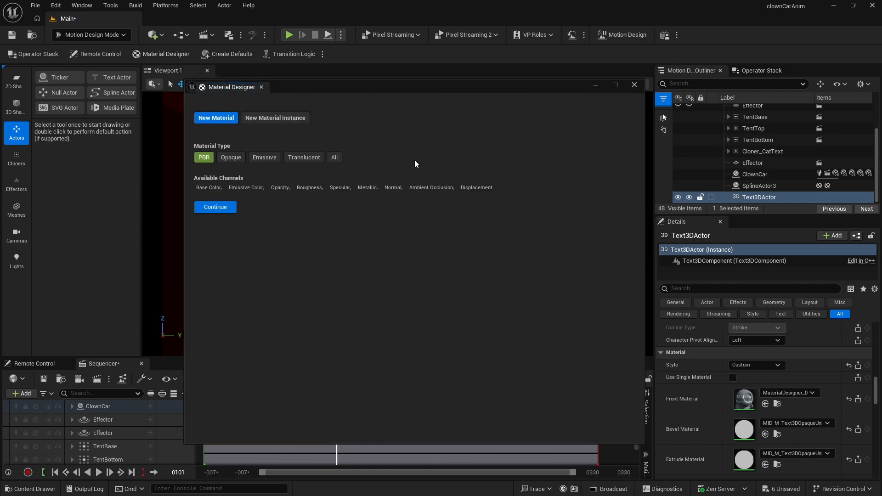
left_click(222, 208)
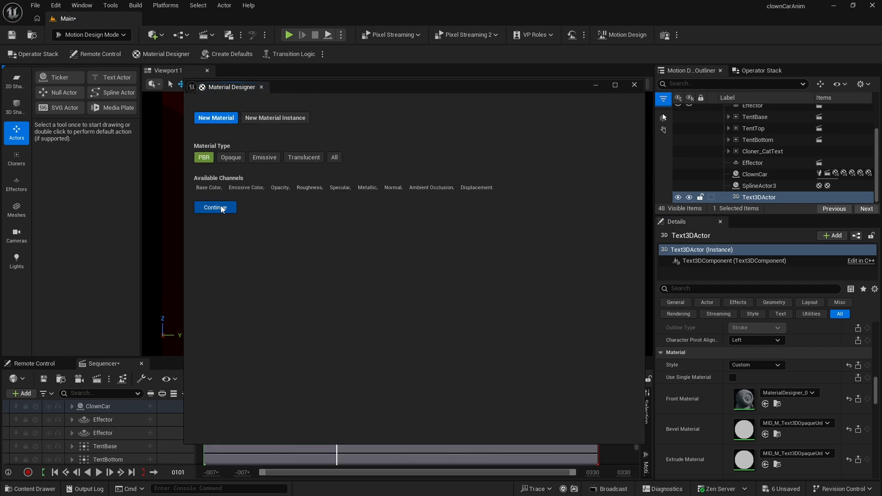
left_click(280, 209)
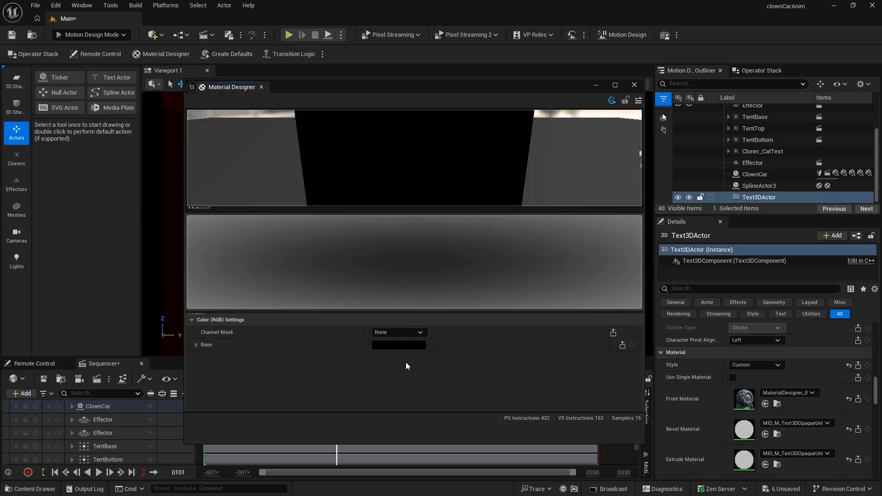
- Save the new front material as MD_Black in the Materials folder and close the Material Designer
left_click(638, 100)
left_click(694, 143)
left_click(207, 167)
double_click(509, 162)
left_click_drag(221, 392, 308, 392)
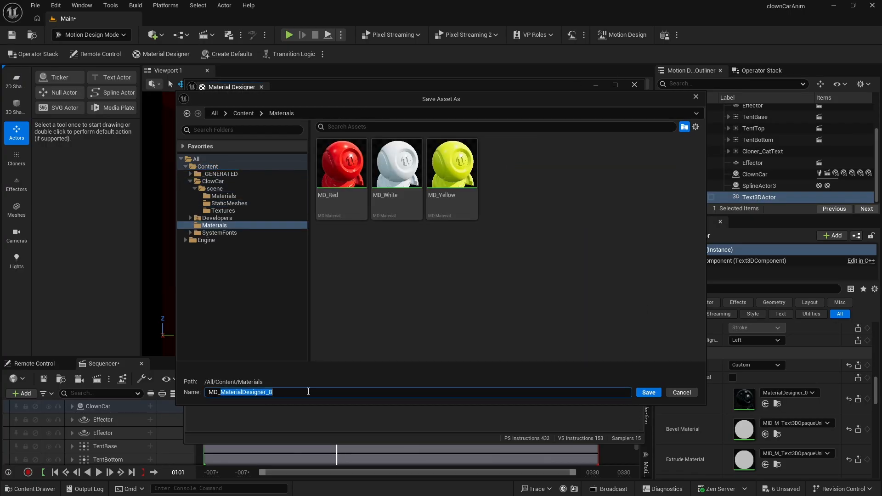
type("Black")
key("Return")
left_click(635, 85)
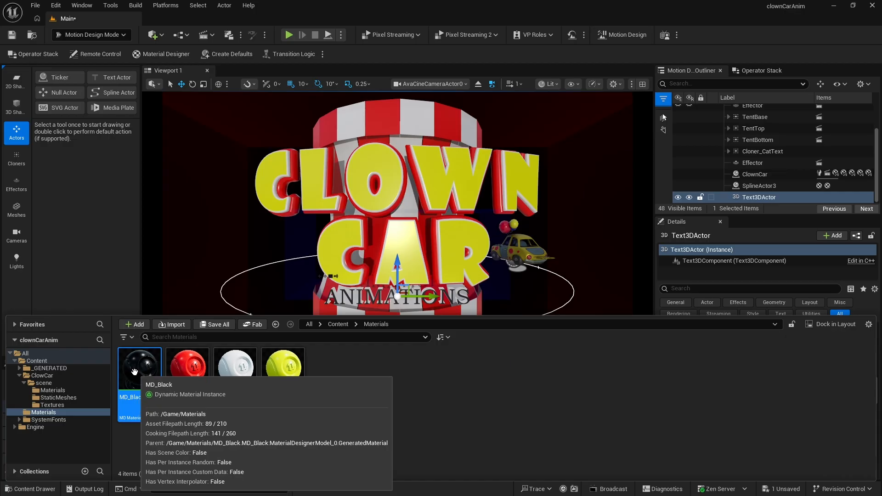
left_click(103, 260)
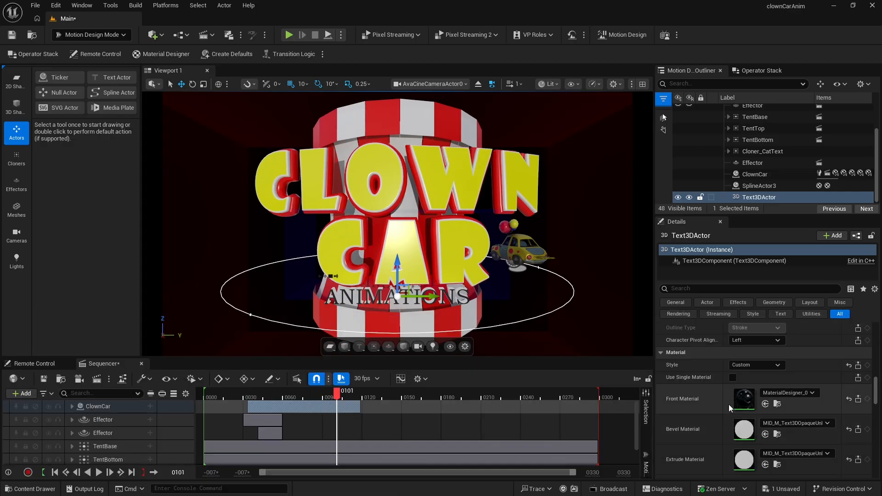
- Assign MD_Black to the text's front, bevel, extrude and back materials
left_click(765, 404)
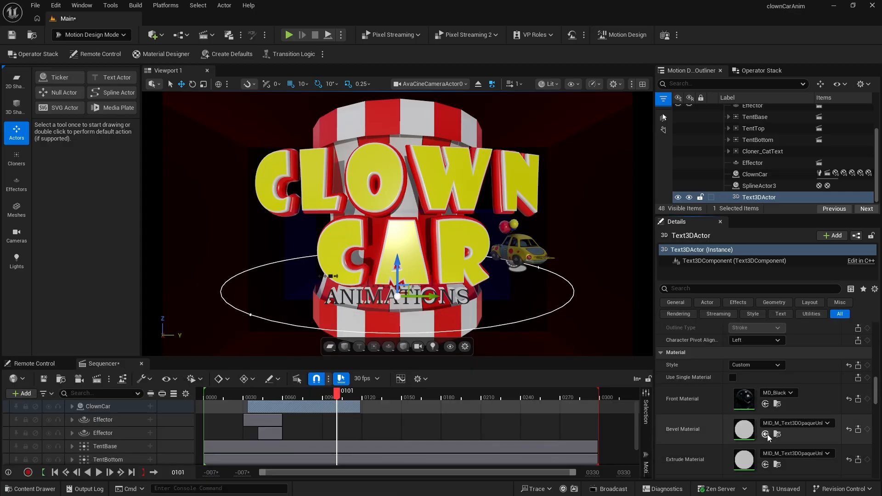
left_click(765, 435)
left_click(765, 465)
scroll(765, 460, "down", 3)
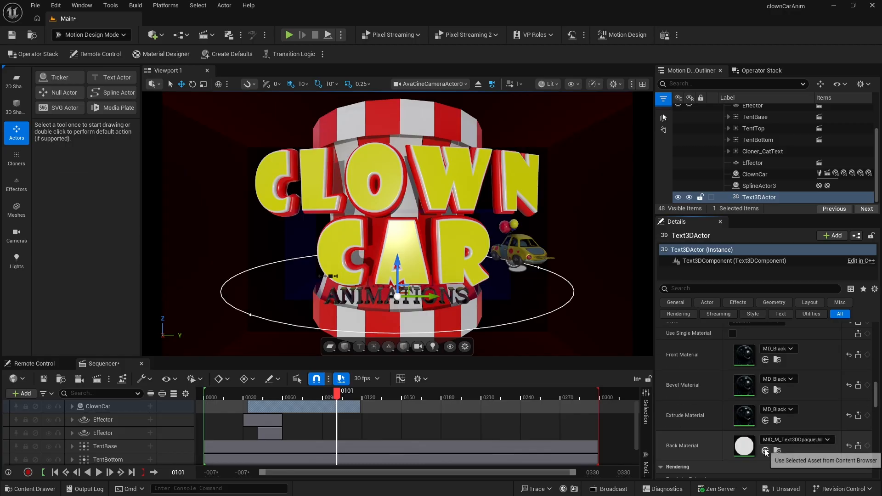
left_click(765, 450)
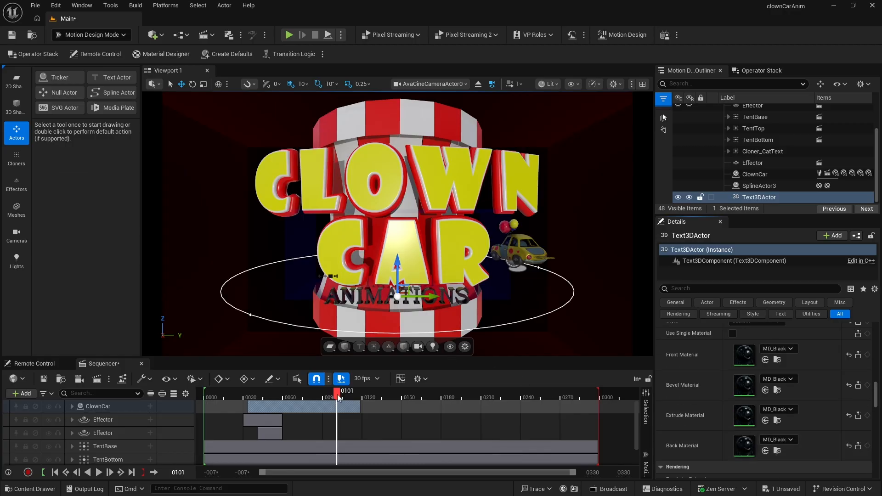
- Move to frame 74 and add a TransformEffect layout effect to the text with scale enabled
left_click_drag(337, 395, 303, 410)
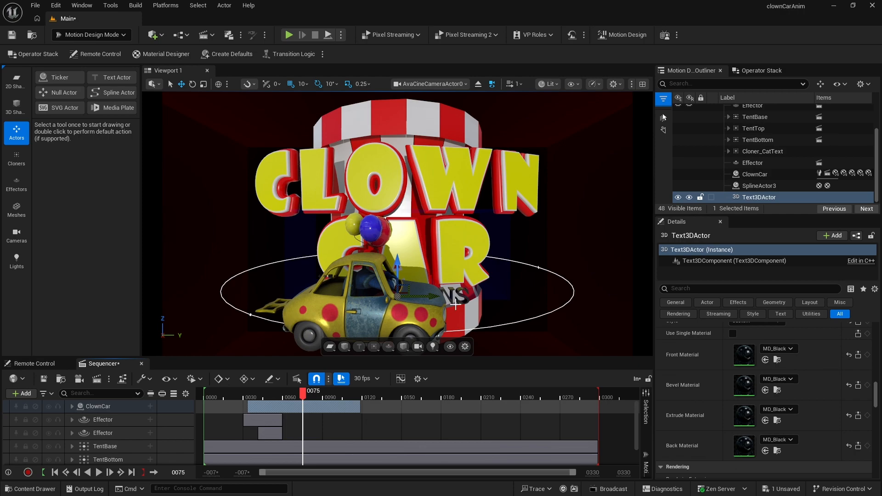
left_click(302, 397)
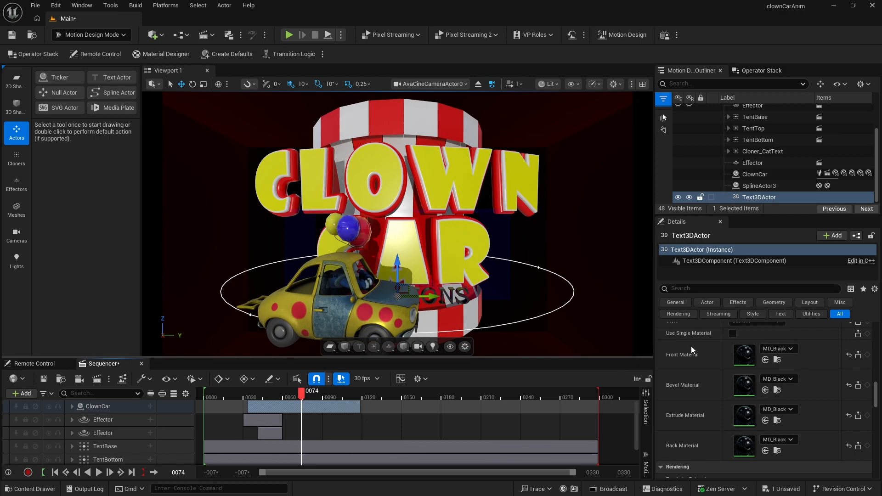
scroll(715, 349, "up", 4)
scroll(713, 372, "up", 4)
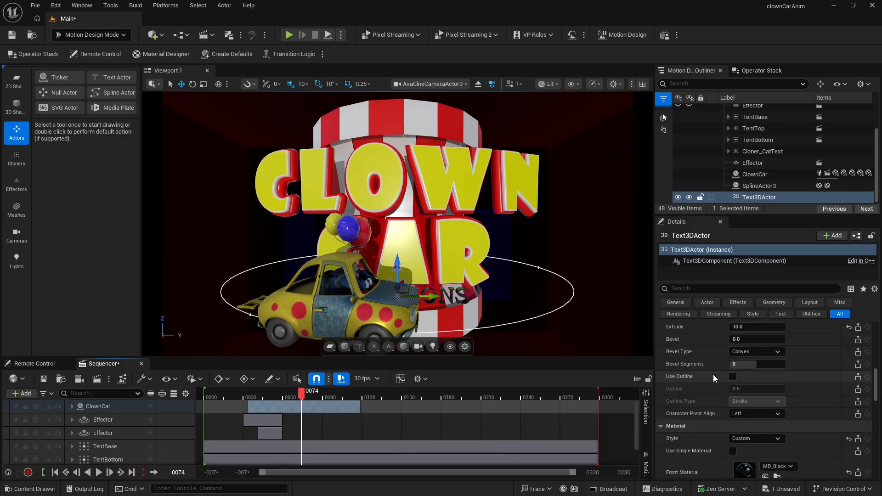
scroll(712, 378, "up", 1)
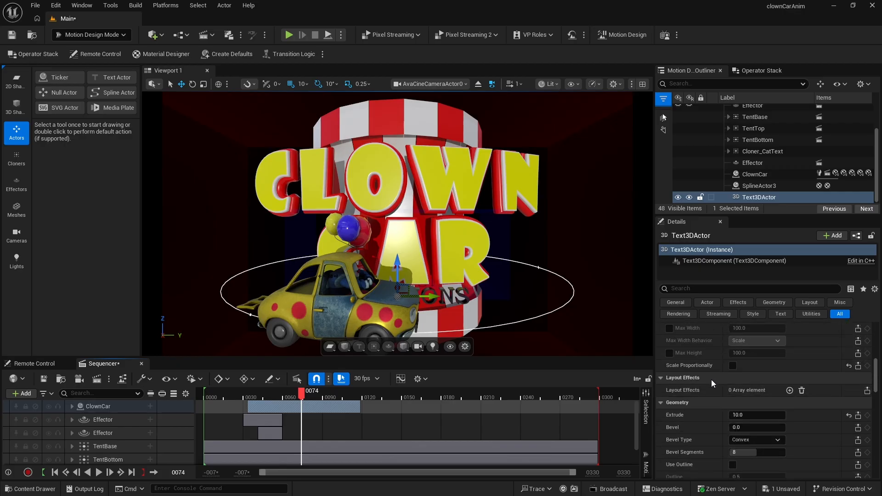
left_click(790, 391)
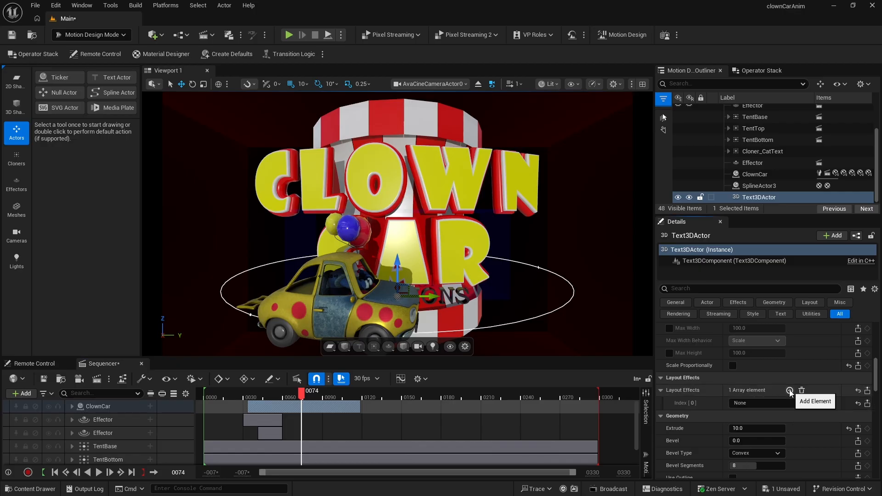
left_click(765, 402)
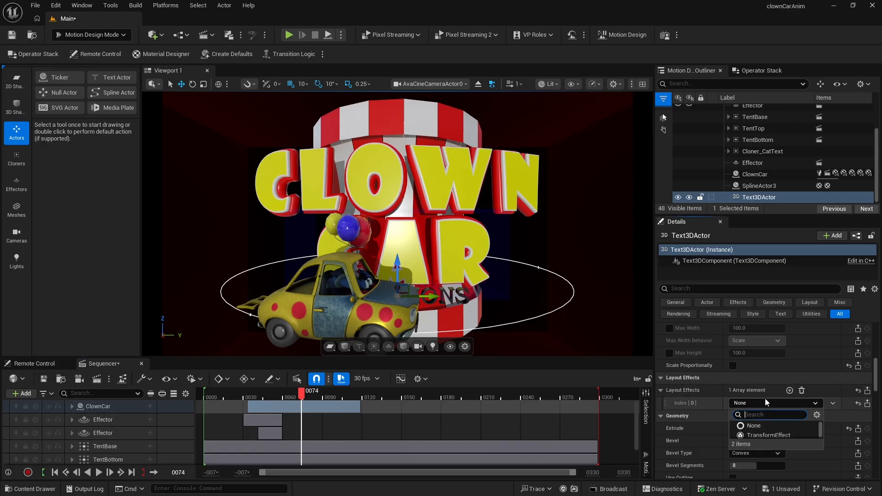
left_click(768, 435)
scroll(768, 434, "down", 3)
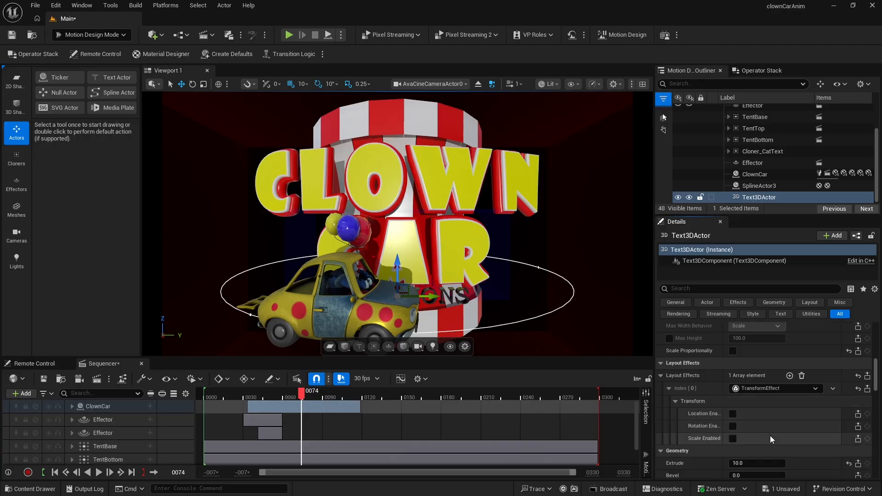
left_click(732, 409)
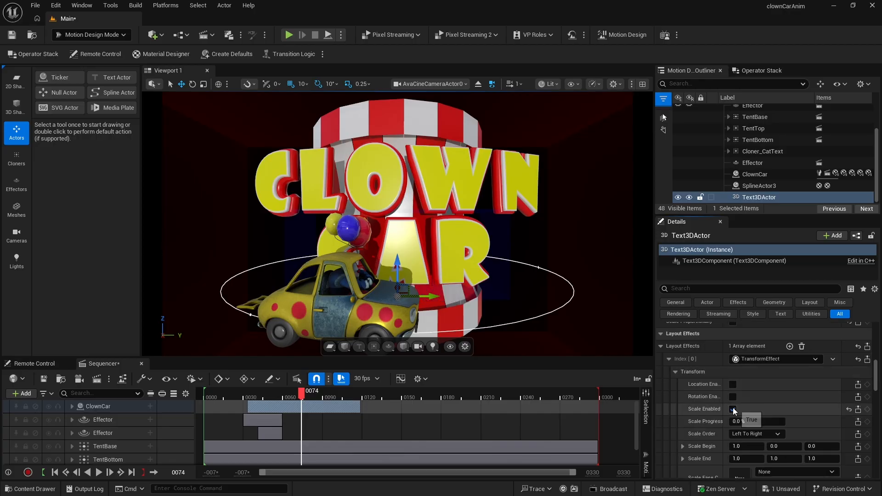
- Set the transform effect's scale ease curve to Linear
scroll(758, 414, "down", 3)
scroll(303, 401, "down", 1)
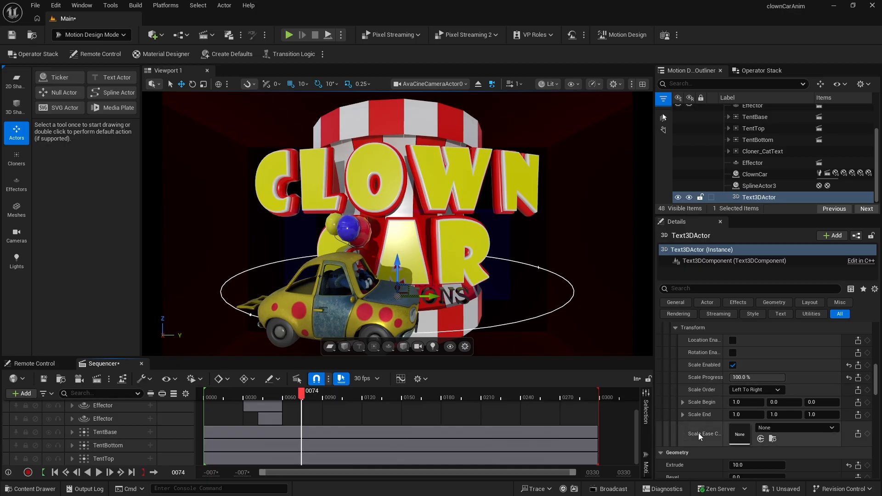
left_click(786, 429)
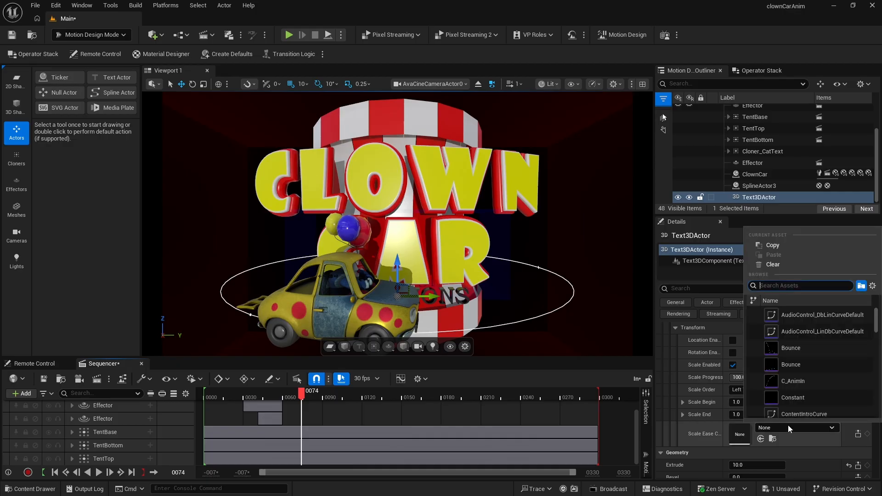
scroll(795, 381, "down", 5)
left_click(793, 380)
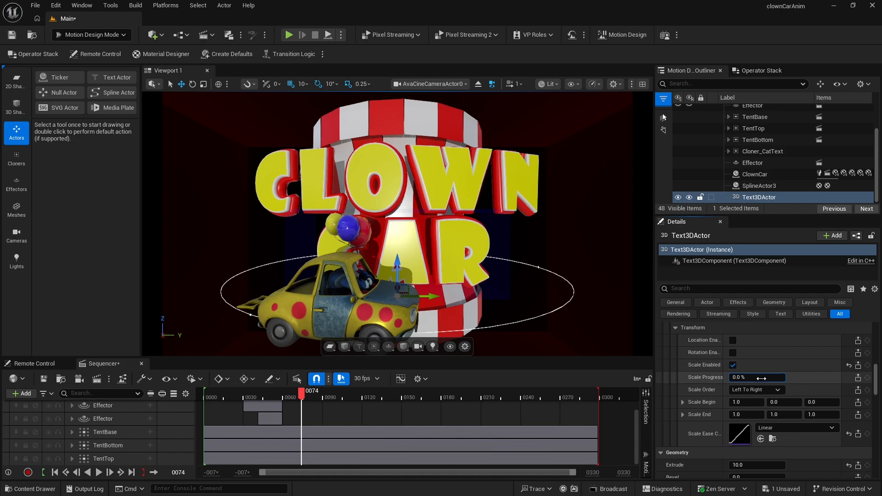
- Keyframe the scale progress at 0% on frame 74 and at 100% on frame 76
left_click(867, 377)
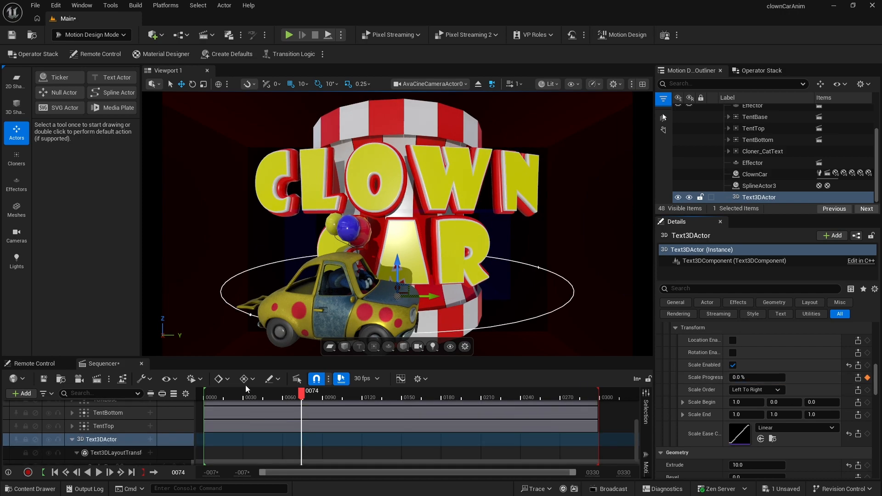
left_click_drag(301, 392, 306, 392)
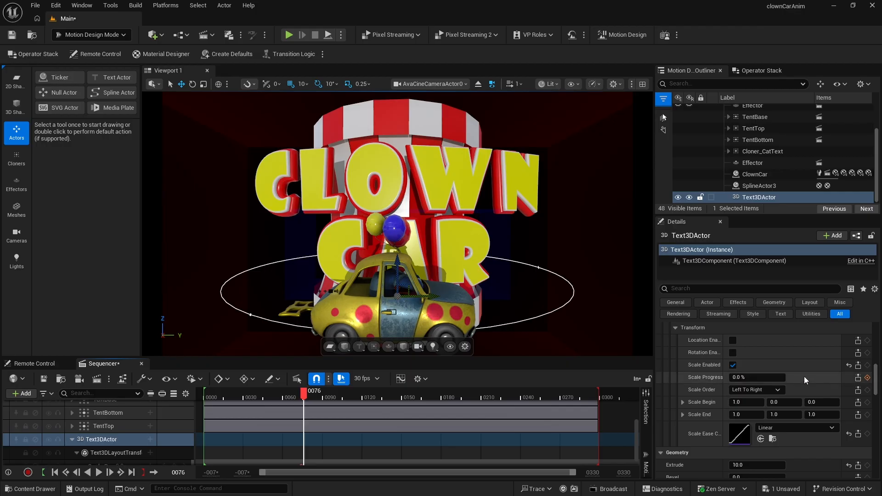
left_click_drag(737, 377, 783, 377)
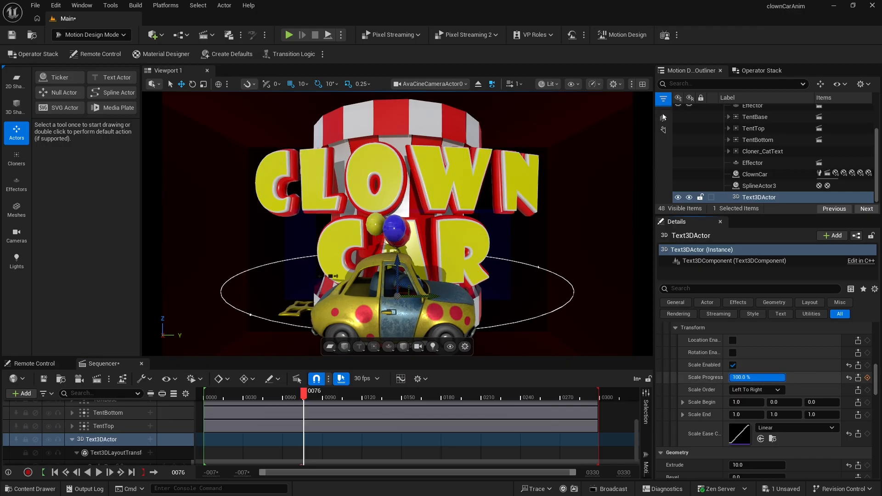
left_click(867, 378)
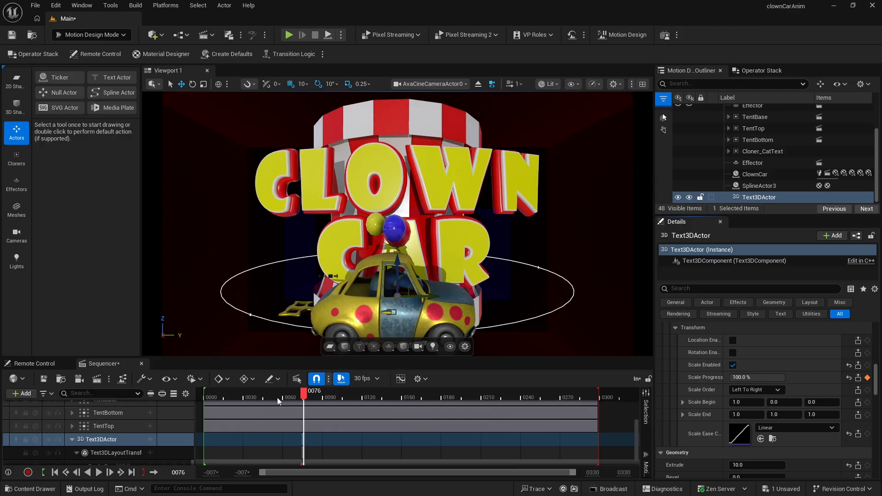
- Play the sequence from the start to preview the subtitle scaling in
left_click(223, 394)
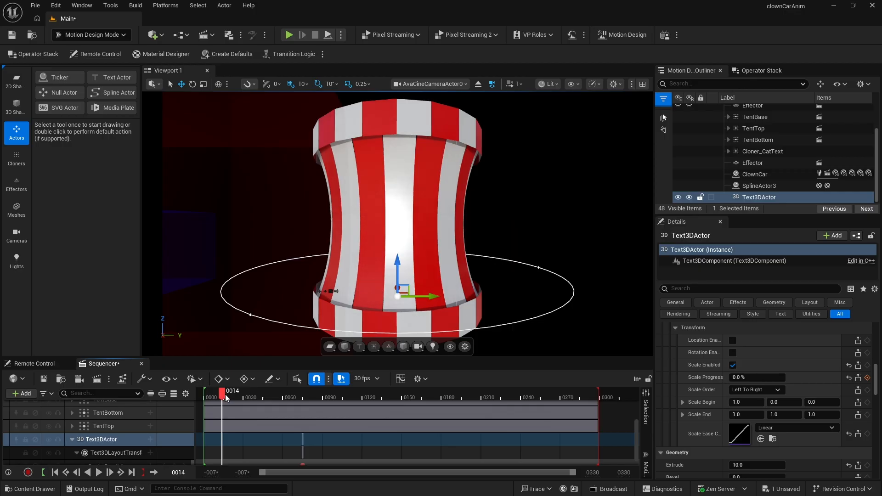
key("space")
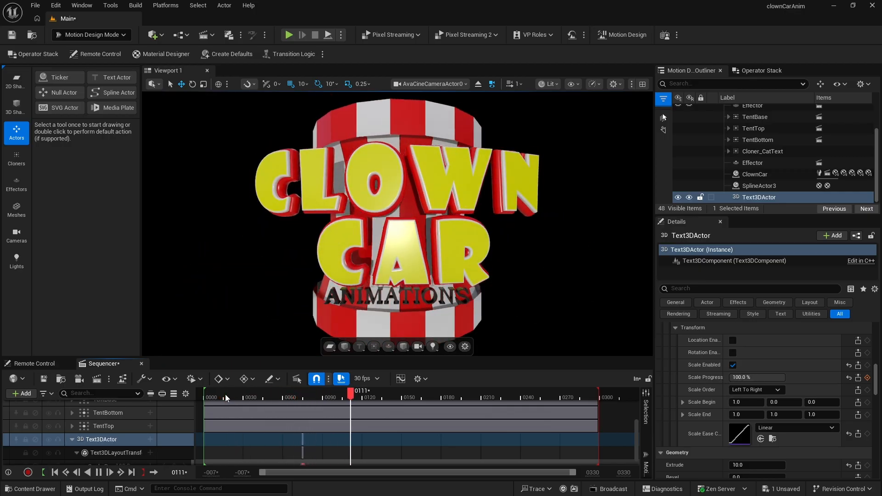
key("space")
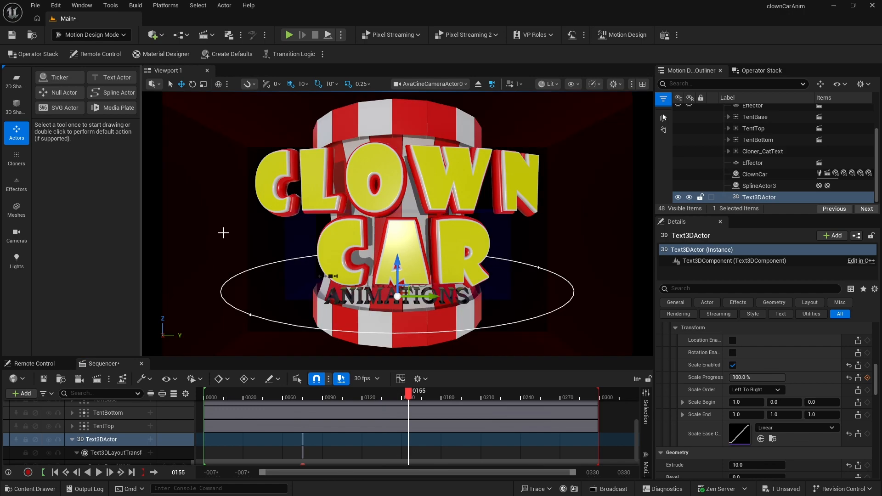
- Add a Cyclorama mesh to the scene and set its Z location to -175
left_click(16, 209)
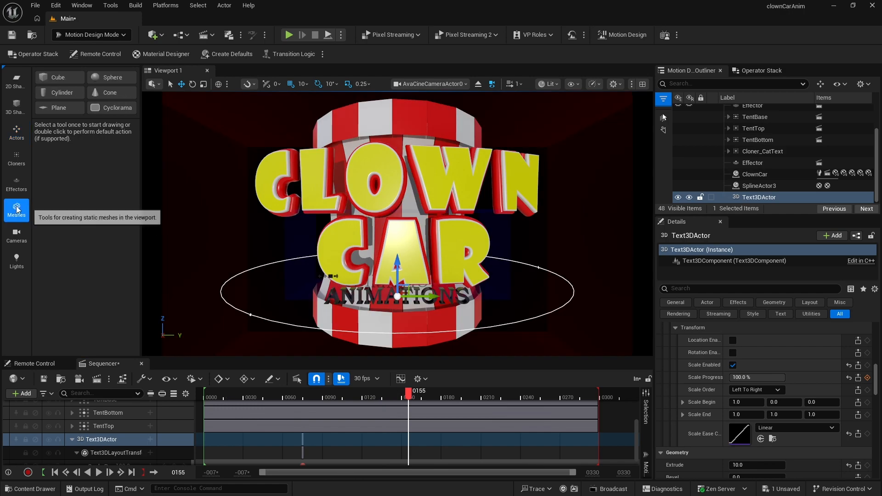
double_click(114, 108)
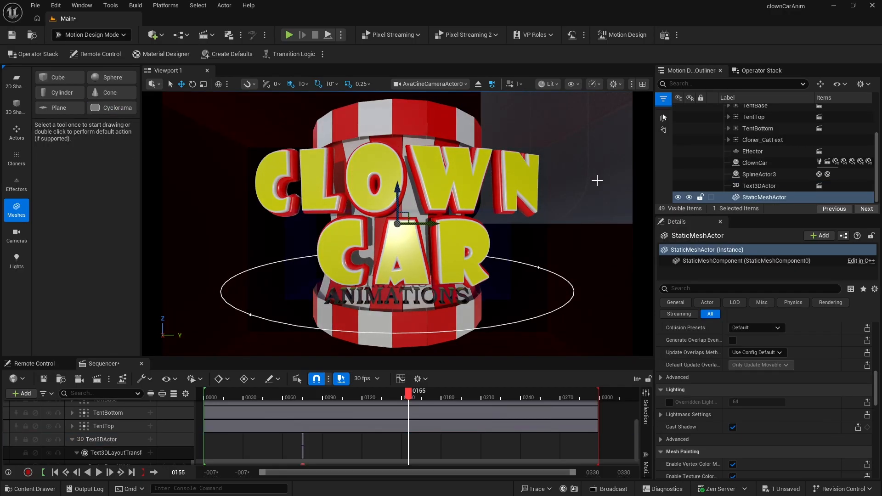
left_click(740, 199)
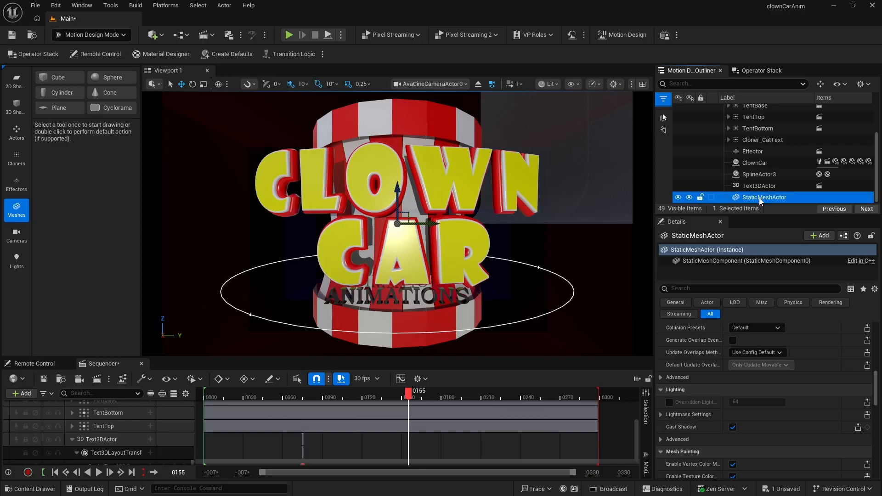
scroll(795, 349, "up", 5)
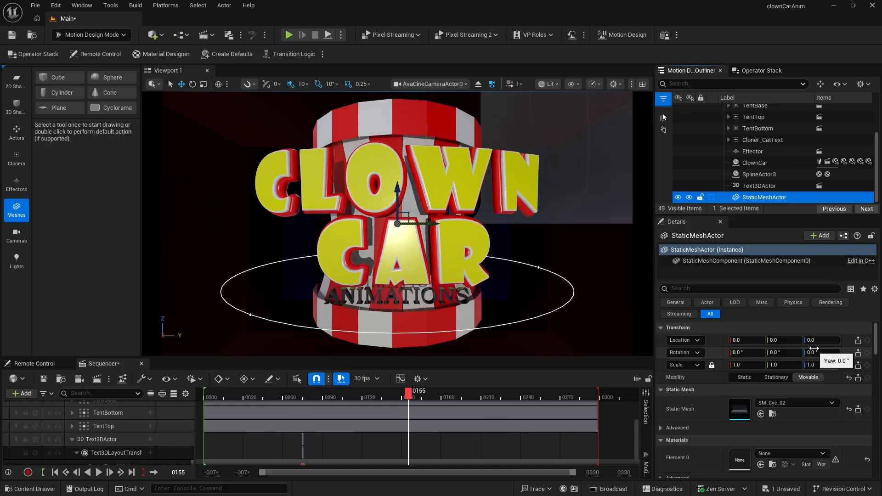
left_click_drag(815, 344, 765, 343)
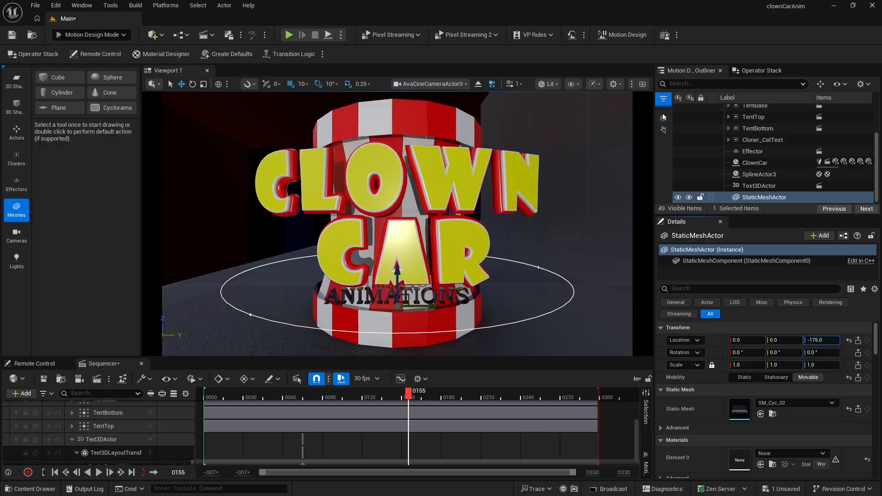
- Set the cyclorama's yaw rotation to -90 and its X location to about 308
left_click_drag(821, 352, 821, 353)
left_click(821, 355)
type("-9")
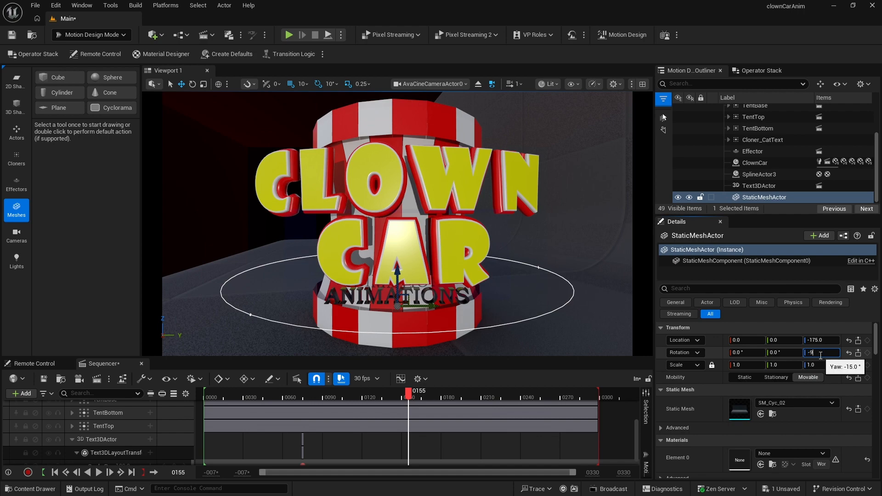
type("0")
key("Return")
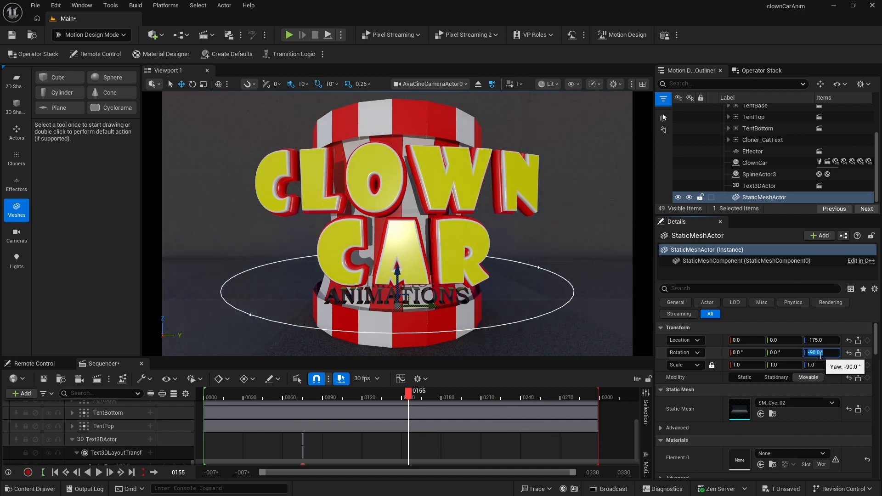
left_click(739, 341)
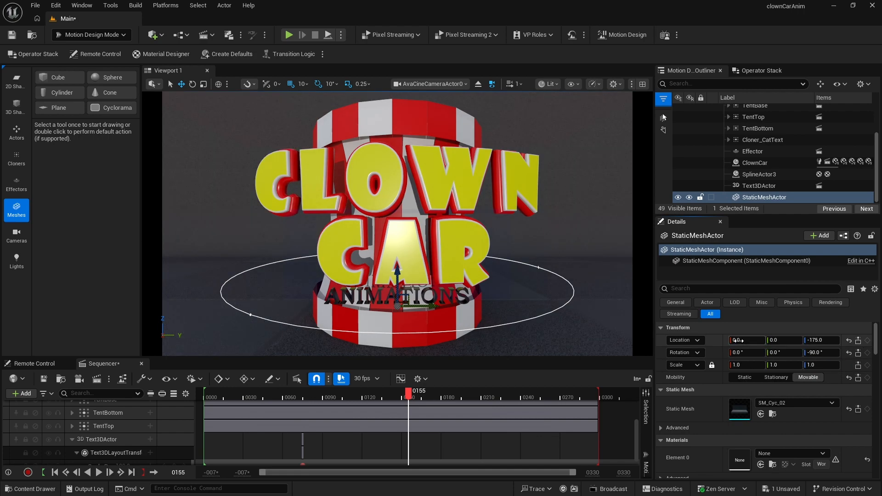
left_click_drag(739, 341, 874, 341)
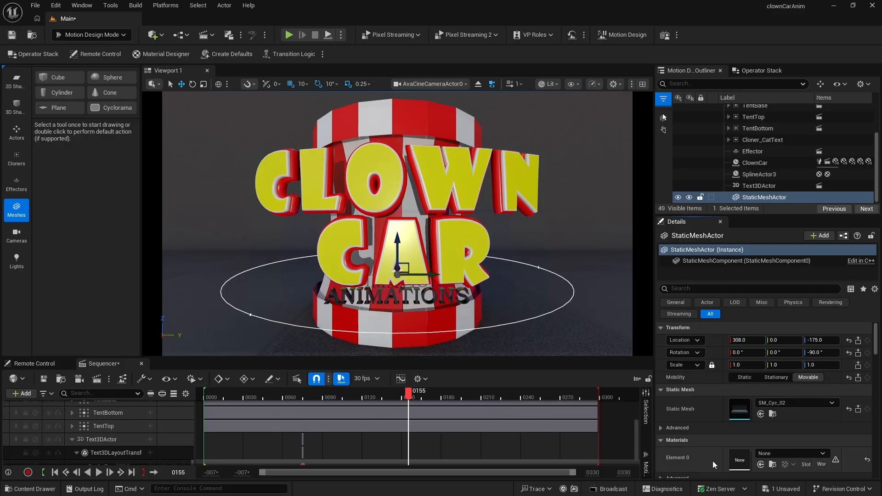
- Create a new PBR material for the cyclorama and switch its base colour layer to a solid colour
left_click(162, 54)
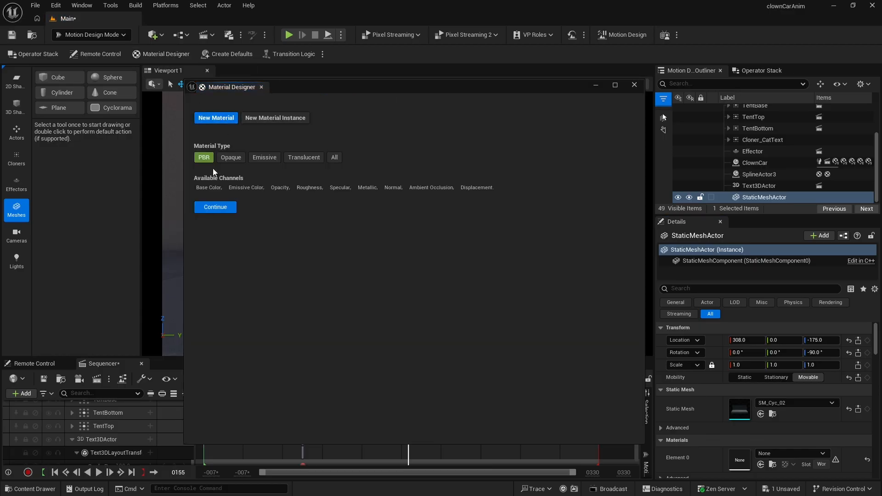
left_click(215, 207)
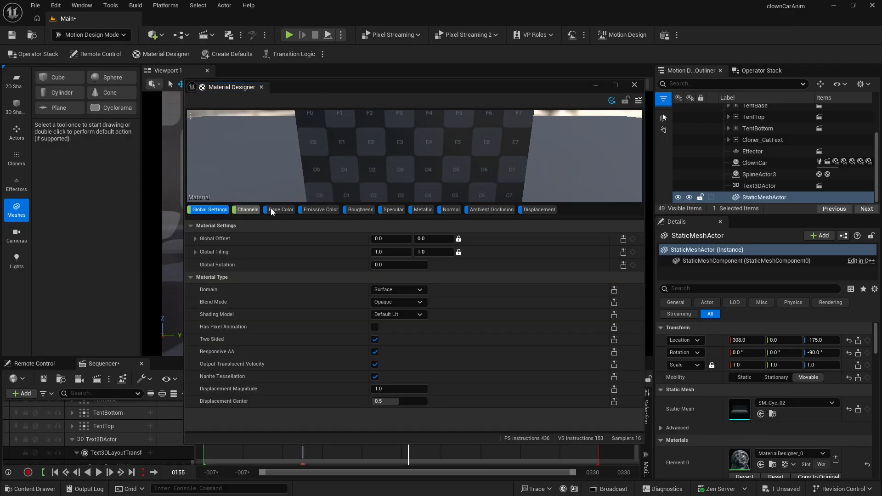
left_click(279, 209)
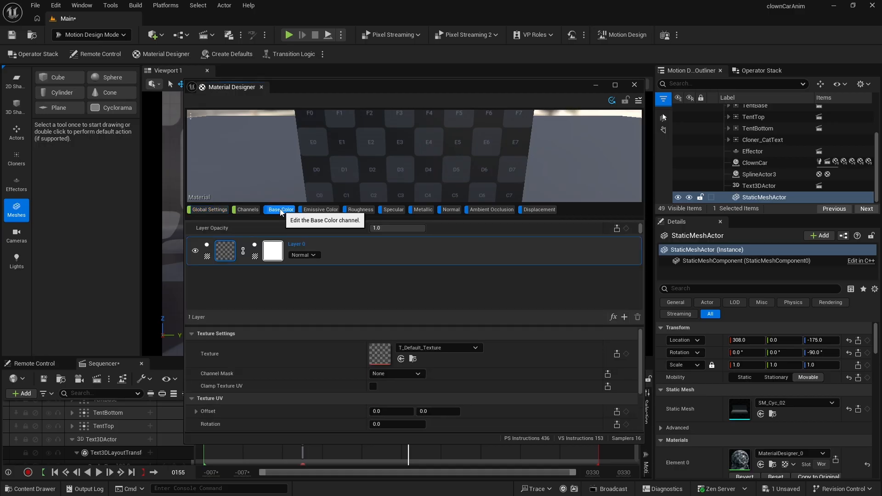
left_click(206, 257)
left_click(234, 285)
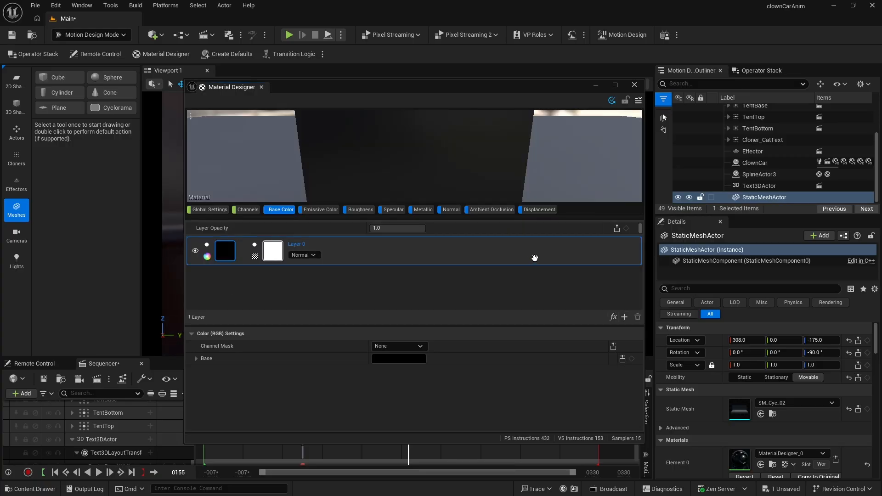
- Add a Gradient Linear generator effect to the cyclorama material's base colour layer
left_click(613, 317)
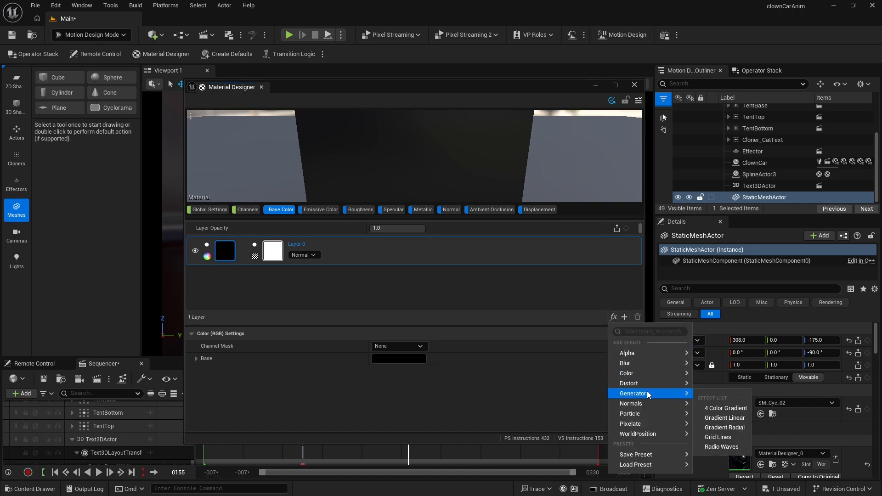
left_click(731, 419)
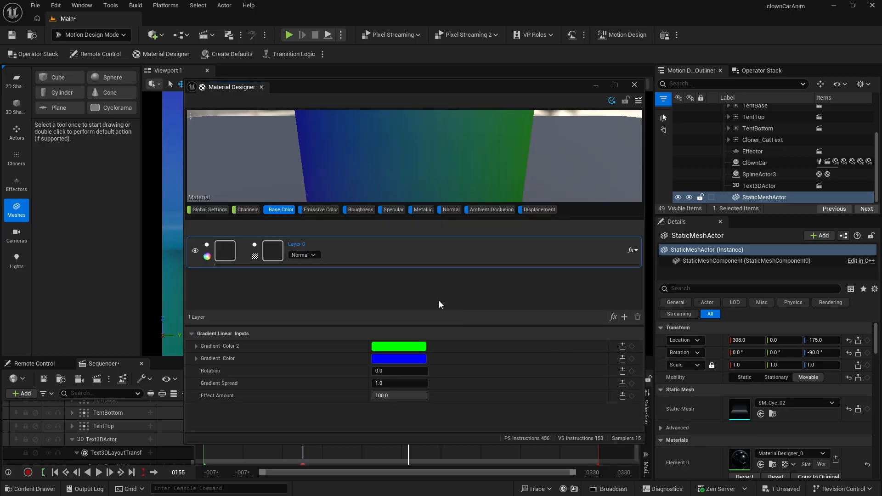
- Save the cyclorama material as a new Material Designer asset named MD_BG in the Materials folder
mouse_move(402, 85)
left_mouse_down()
mouse_move(618, 114)
mouse_move(827, 210)
mouse_move(409, 95)
left_mouse_up()
left_click(646, 112)
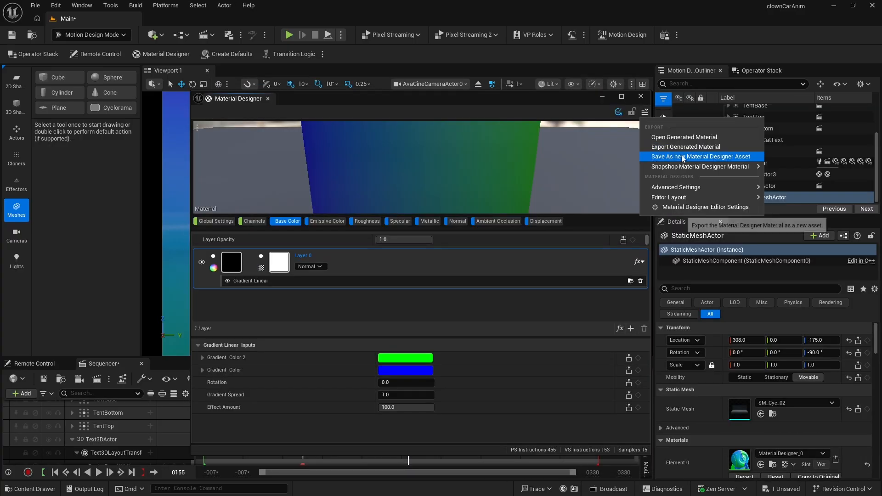
left_click(682, 156)
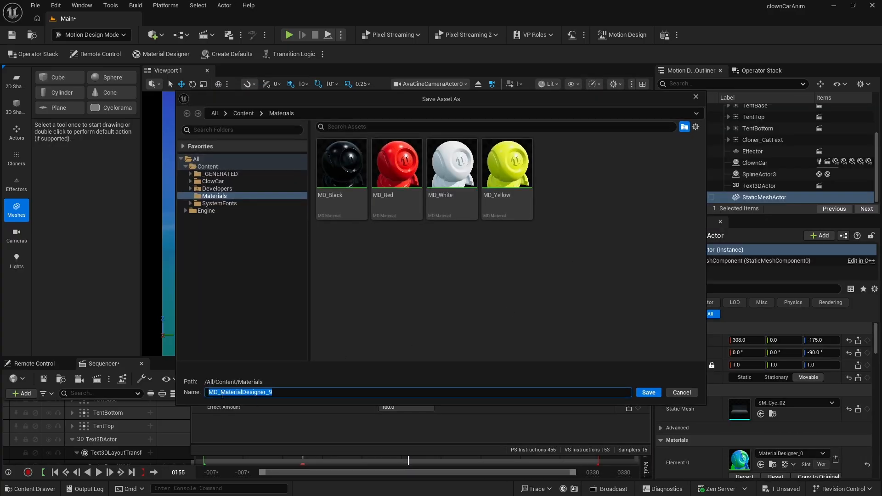
left_click_drag(221, 393, 374, 392)
type("BG")
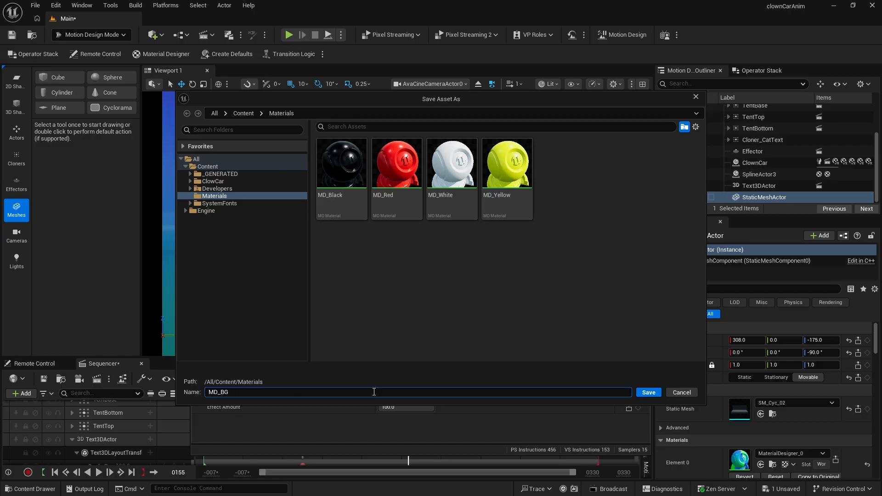
key("Return")
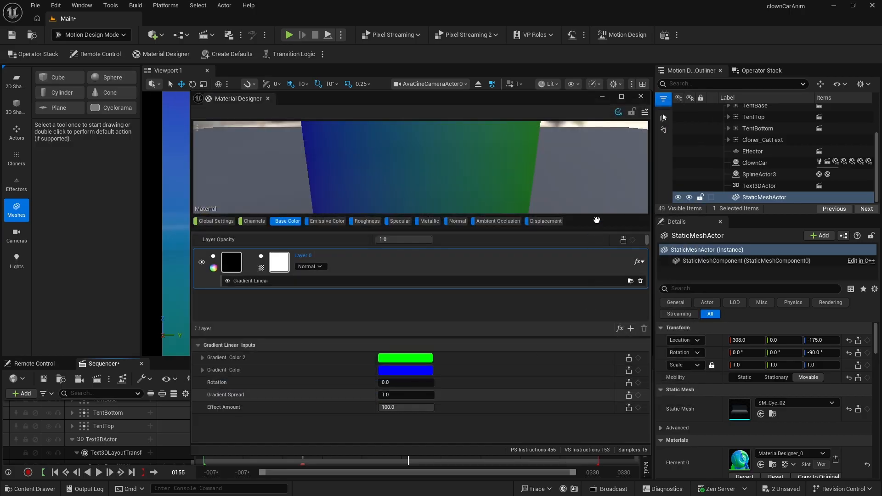
- Close the Material Designer and play the sequence from the start to preview the scene
left_click(641, 96)
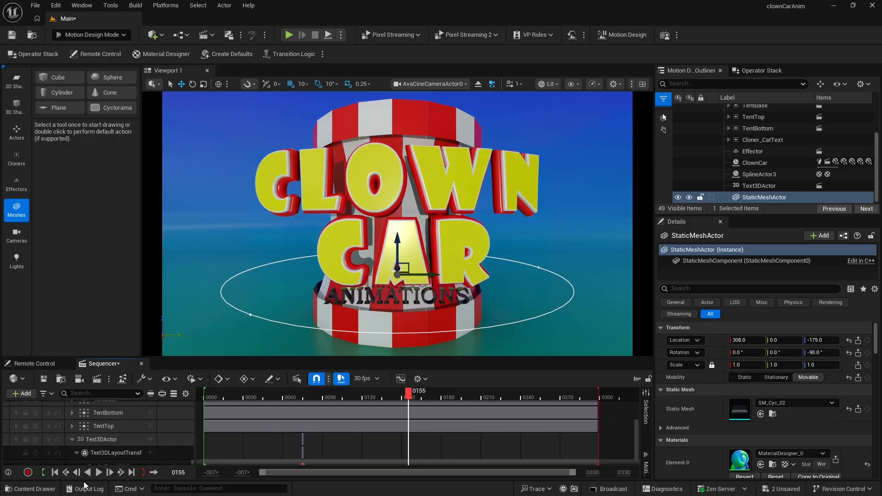
left_click(55, 473)
left_click(99, 473)
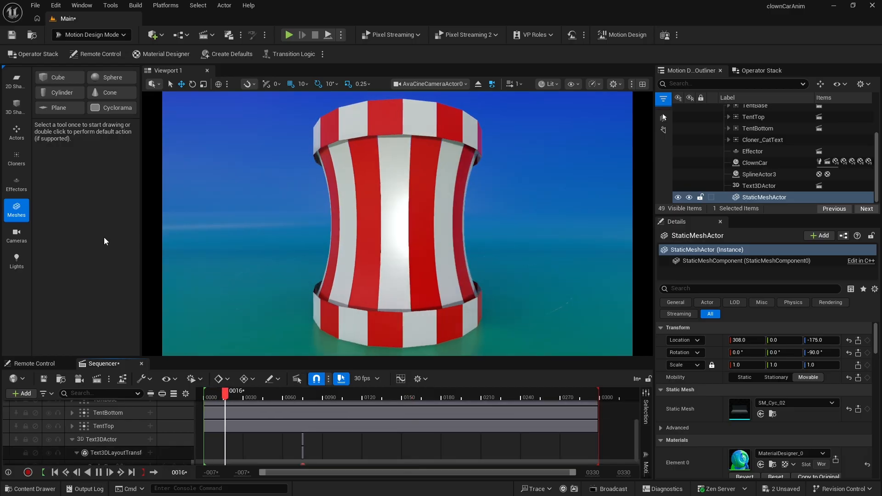